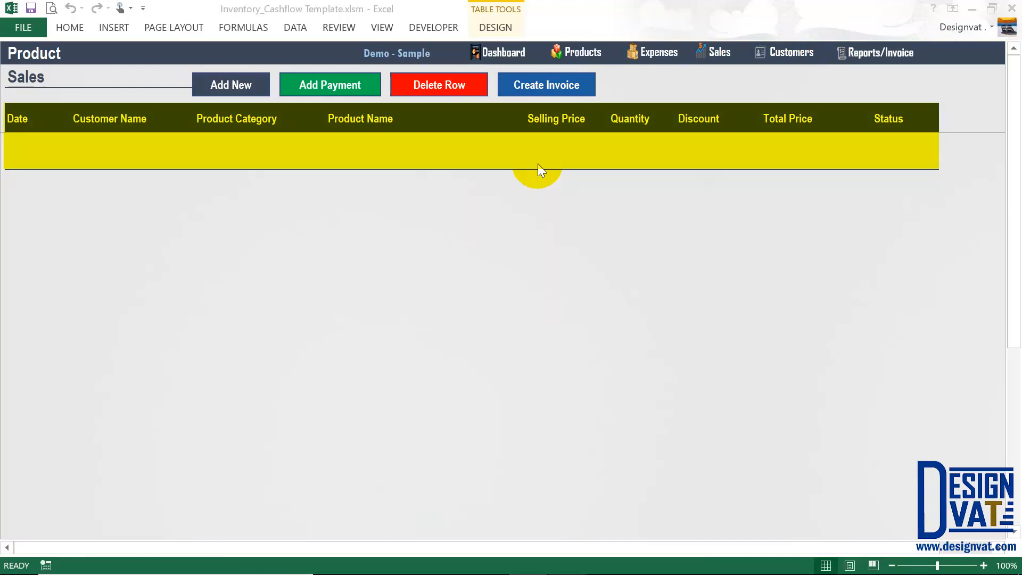
Open the Enter Sales Details form and check its 29-04-2018 sales date.
click(229, 85)
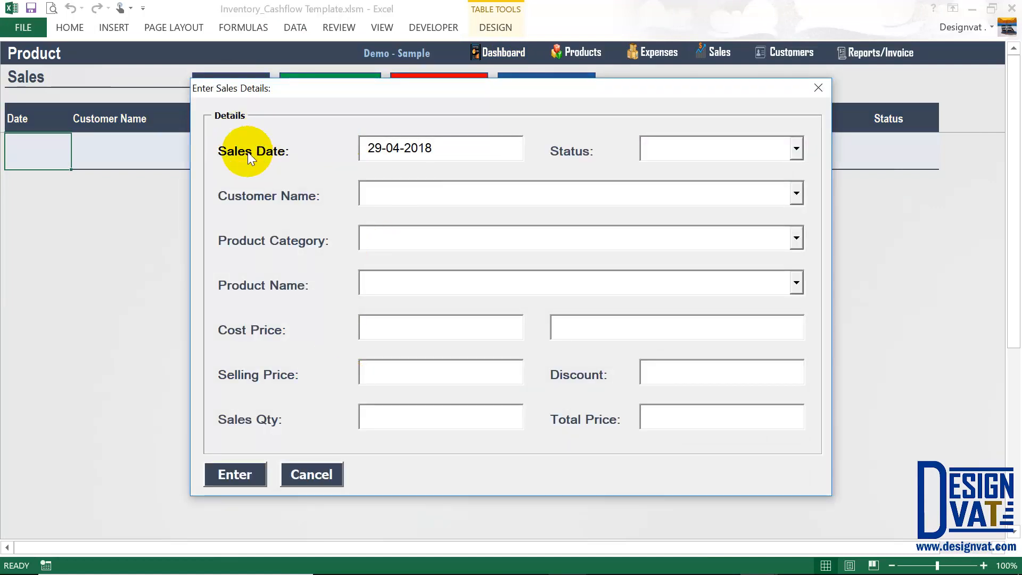
double_click(479, 152)
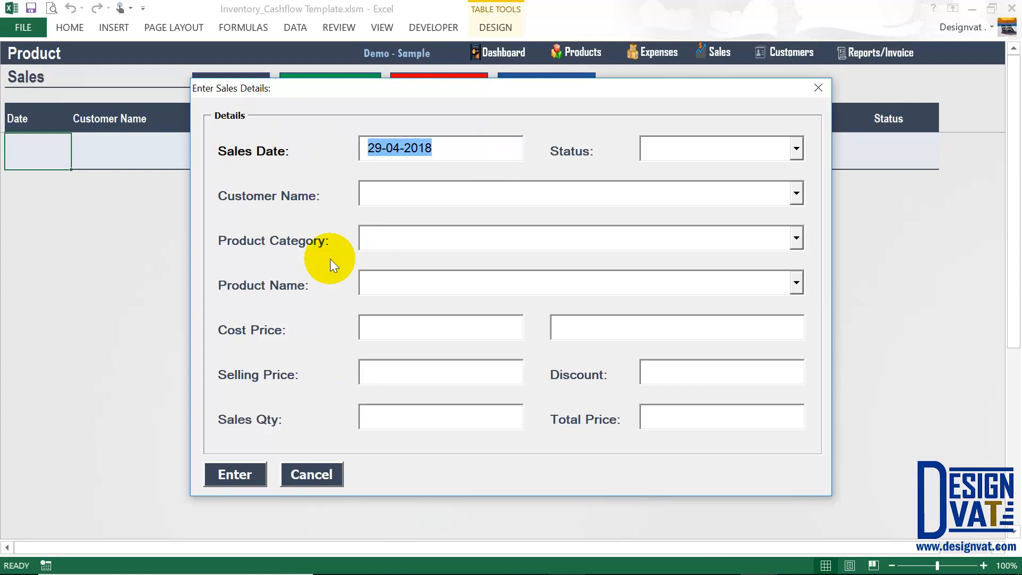
drag(362, 149, 403, 149)
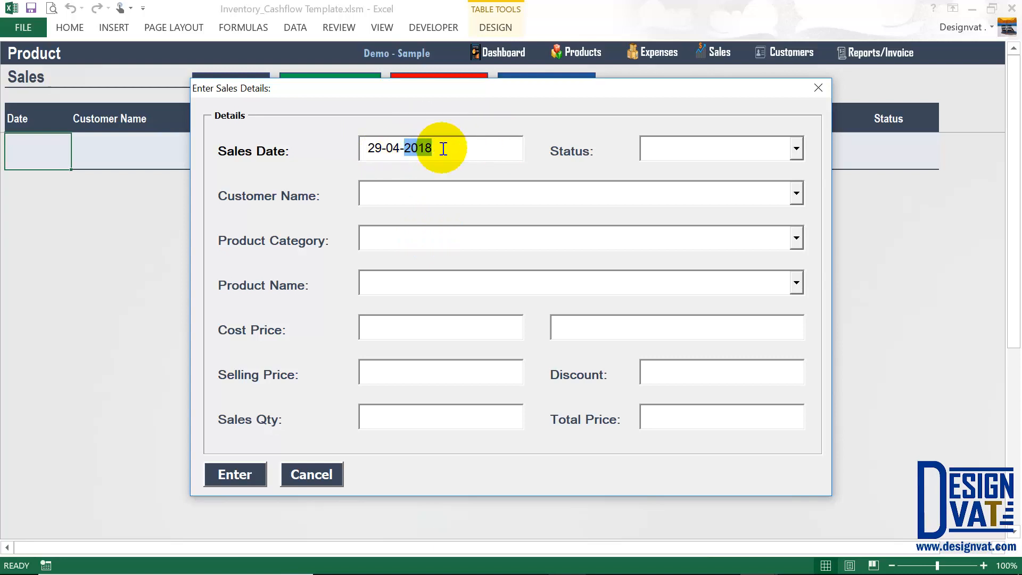
Step through the Status and Customer Name fields of the still-blank form.
key(Tab)
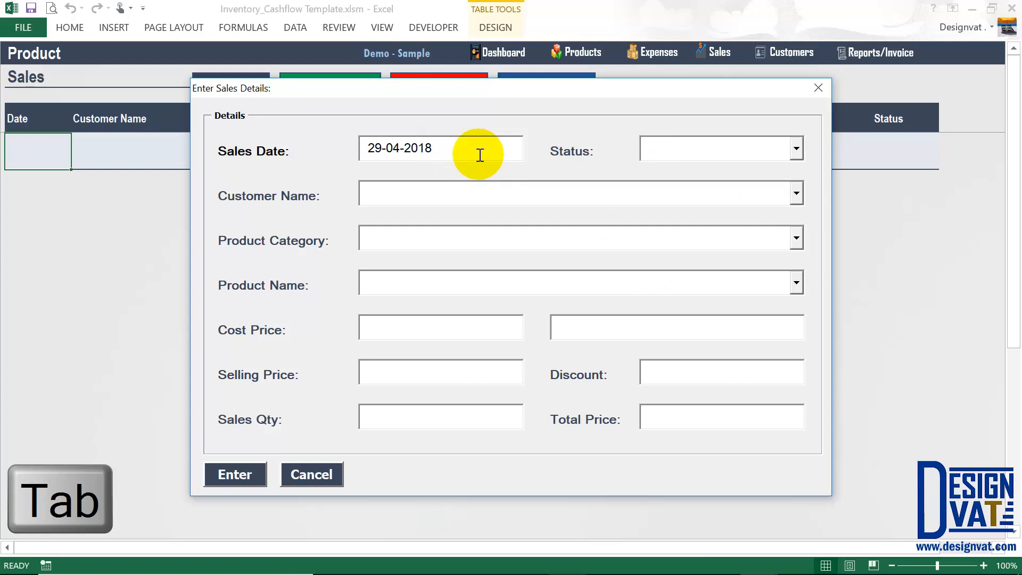
click(450, 151)
key(Tab)
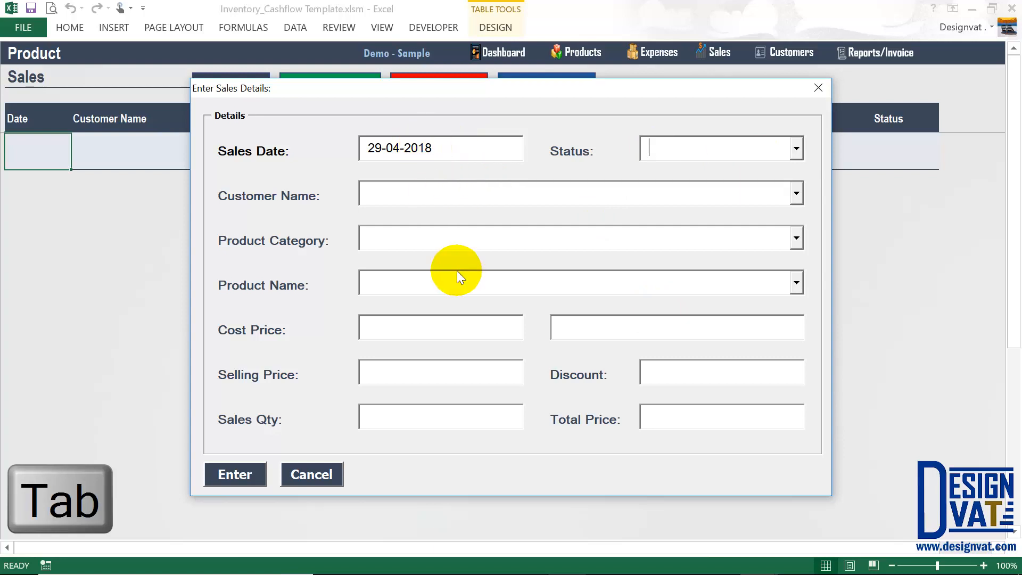
key(Tab)
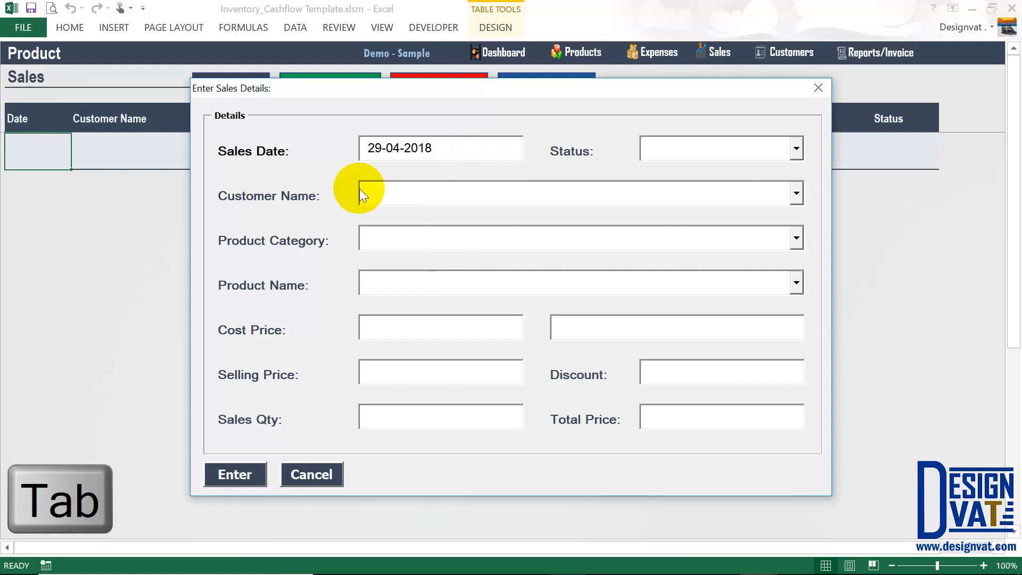
click(366, 252)
key(Tab)
key(Tab)
key(Tab)
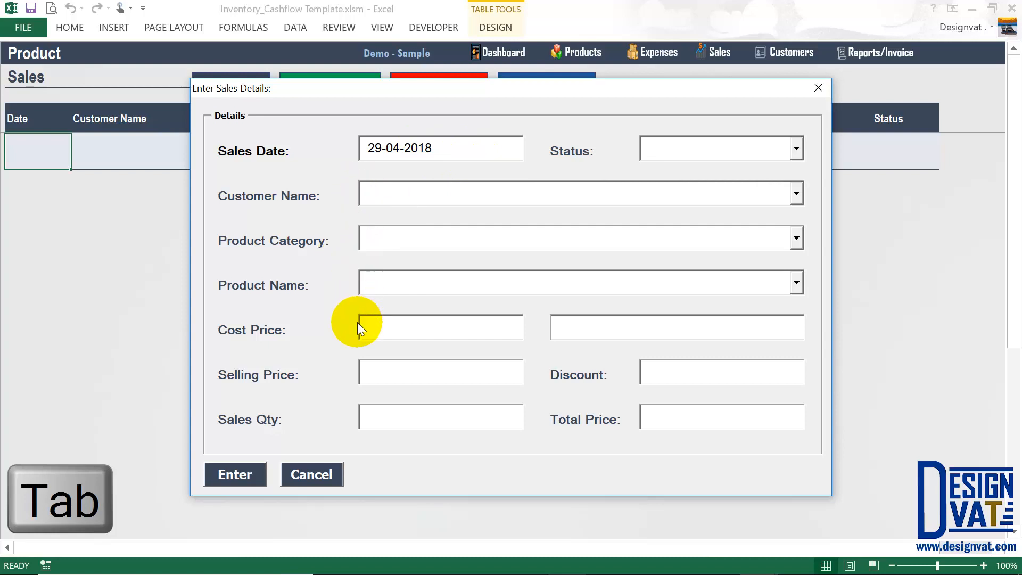
Set Status to Paid, look over the customer list, then cancel the sale unsaved.
click(696, 148)
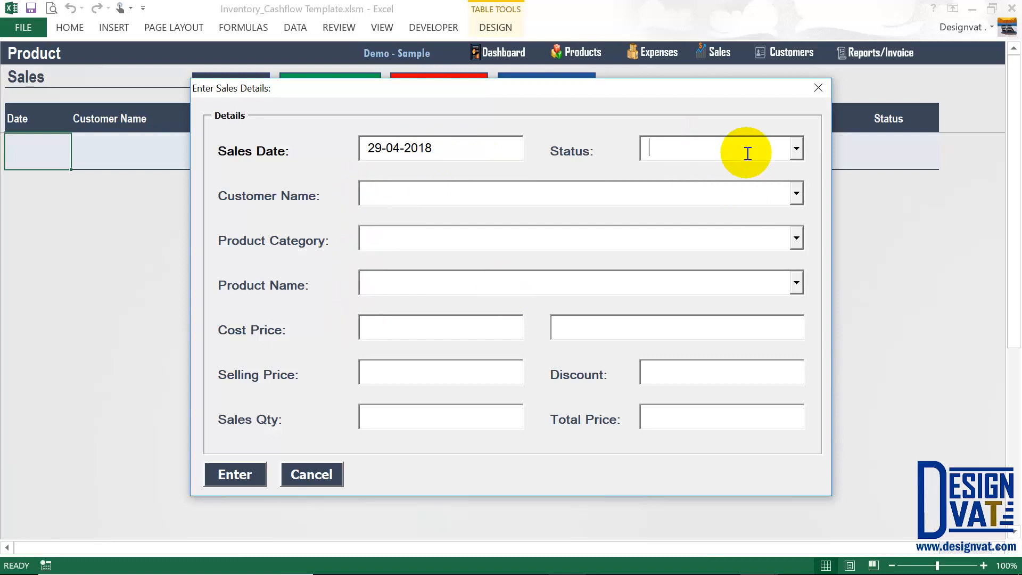
click(797, 148)
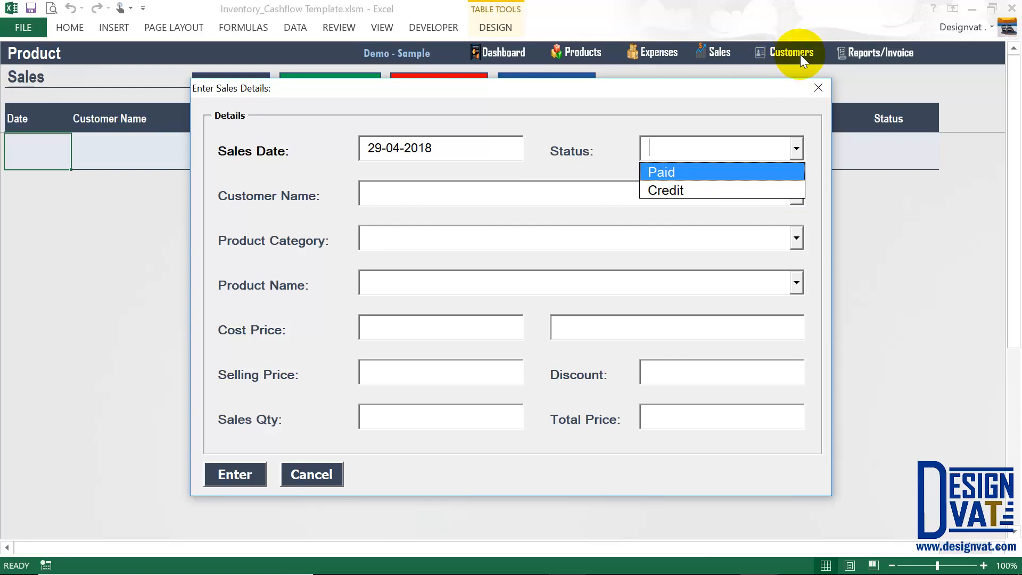
click(669, 173)
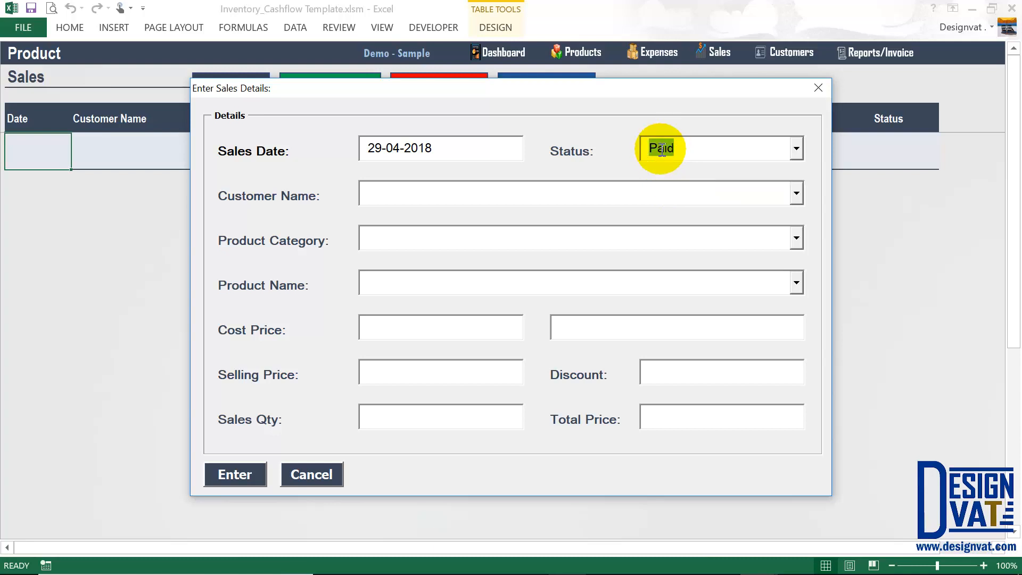
click(393, 194)
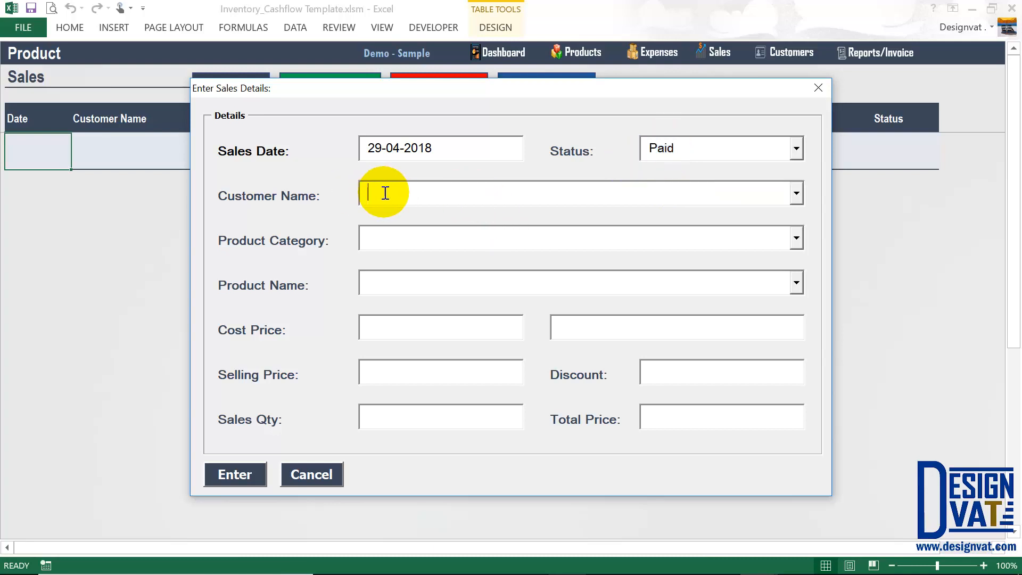
click(797, 194)
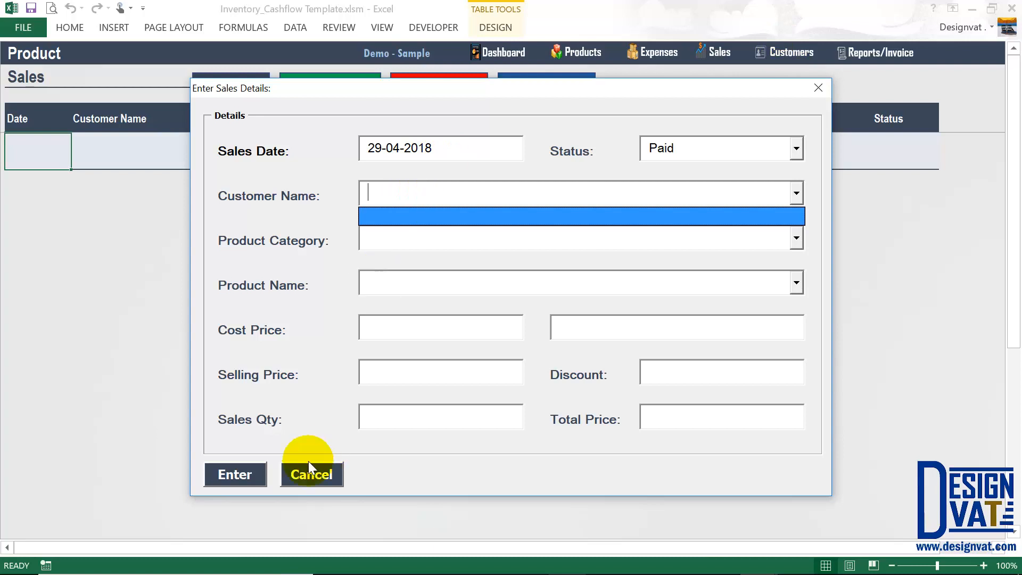
click(311, 474)
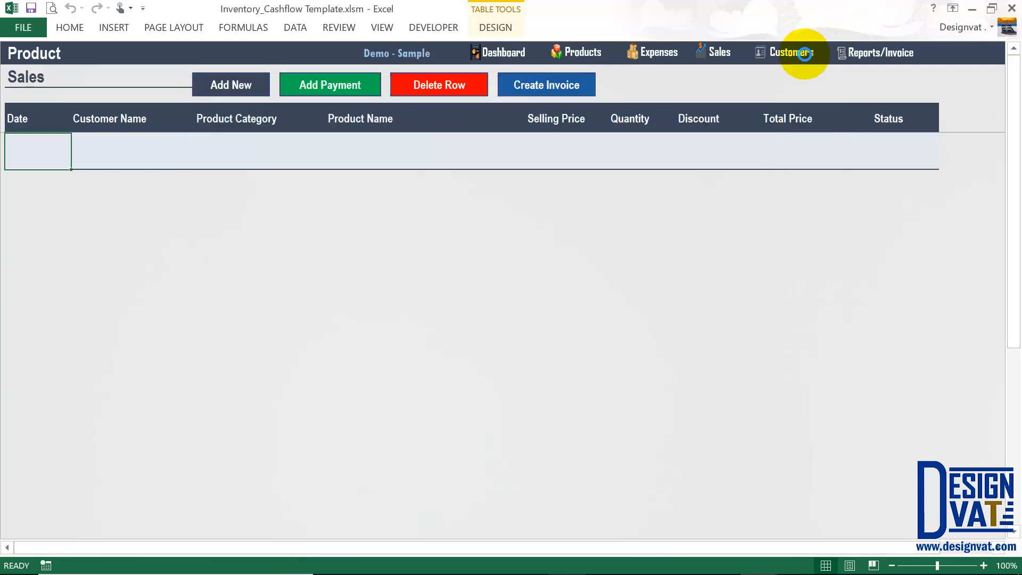
On the Customer sheet, enter the first customer's name, address, phone number and e-mail.
click(807, 59)
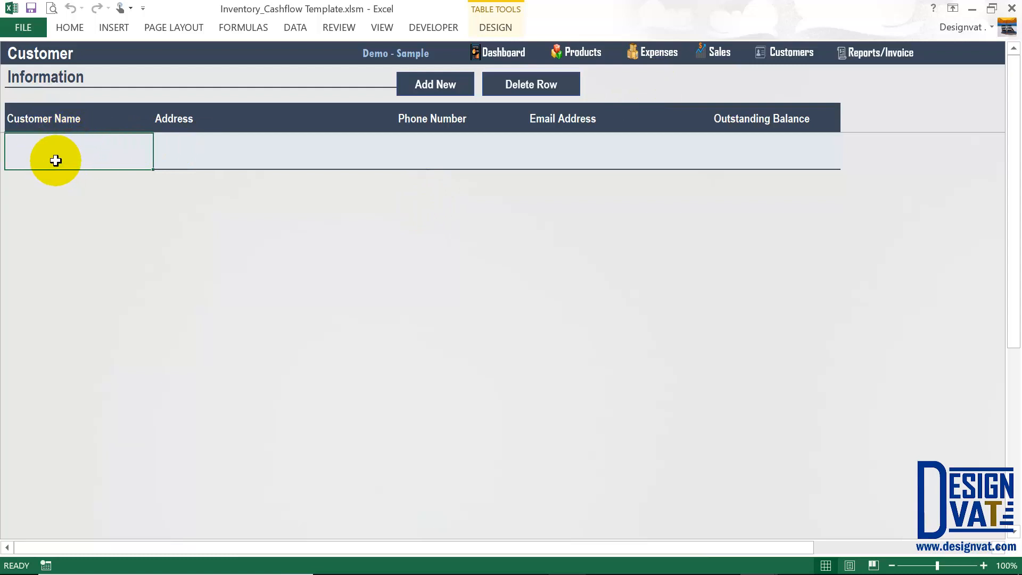
text(Rose Random)
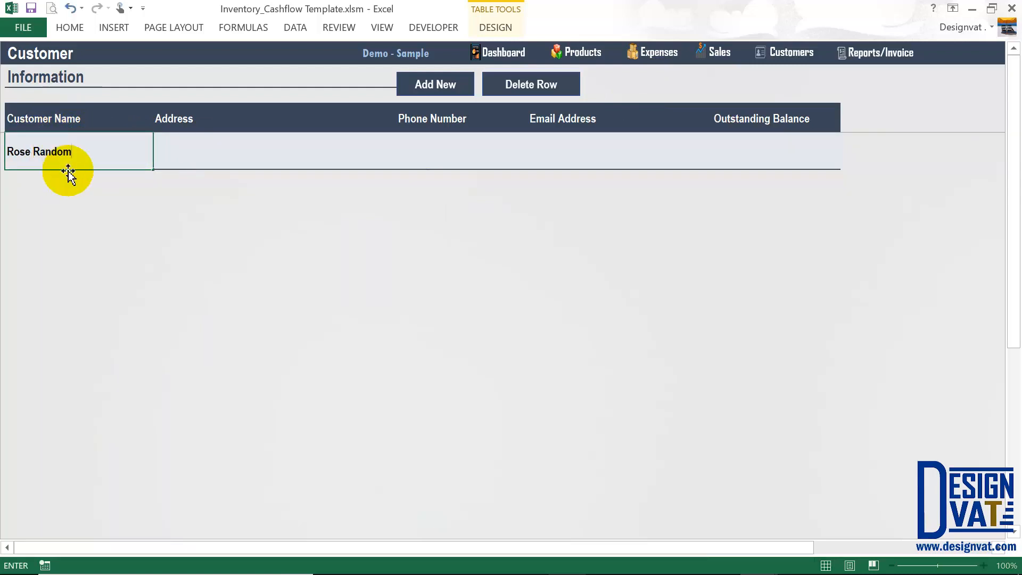
click(213, 161)
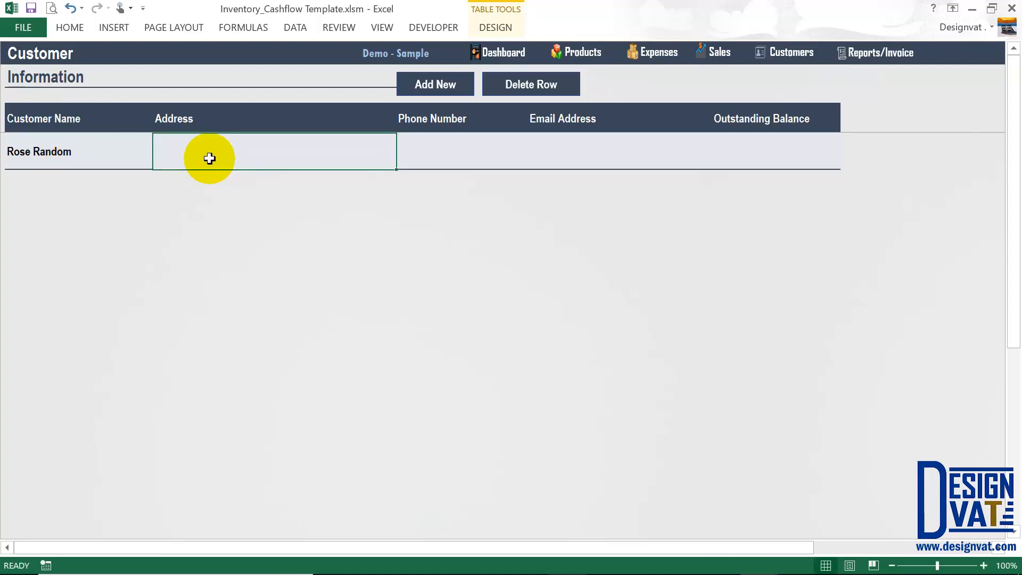
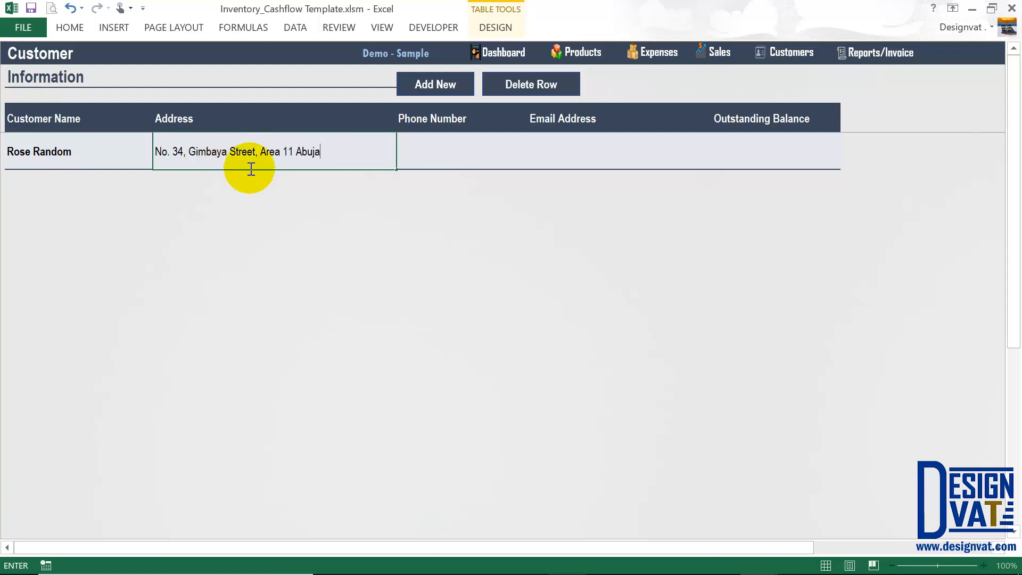
click(419, 142)
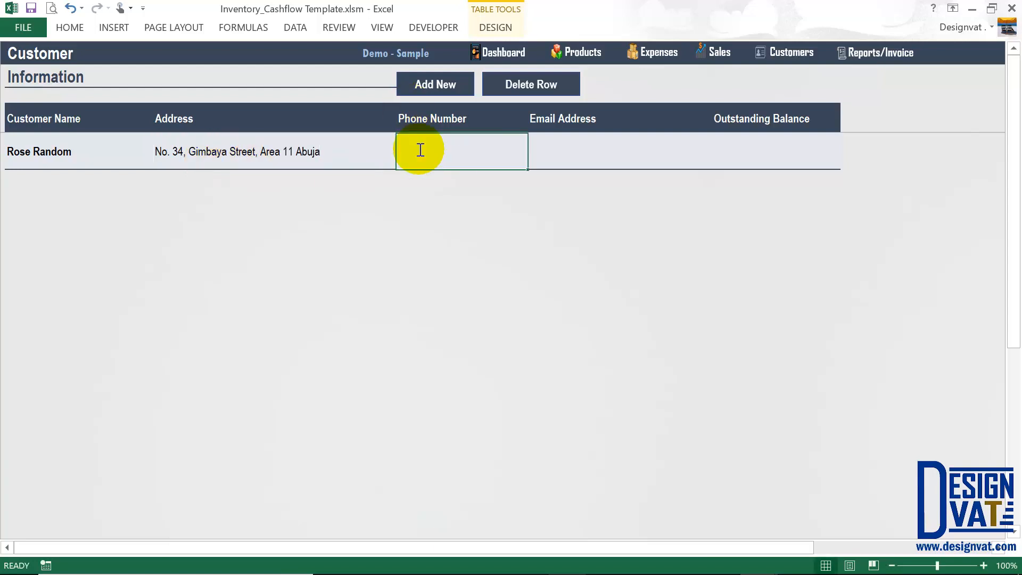
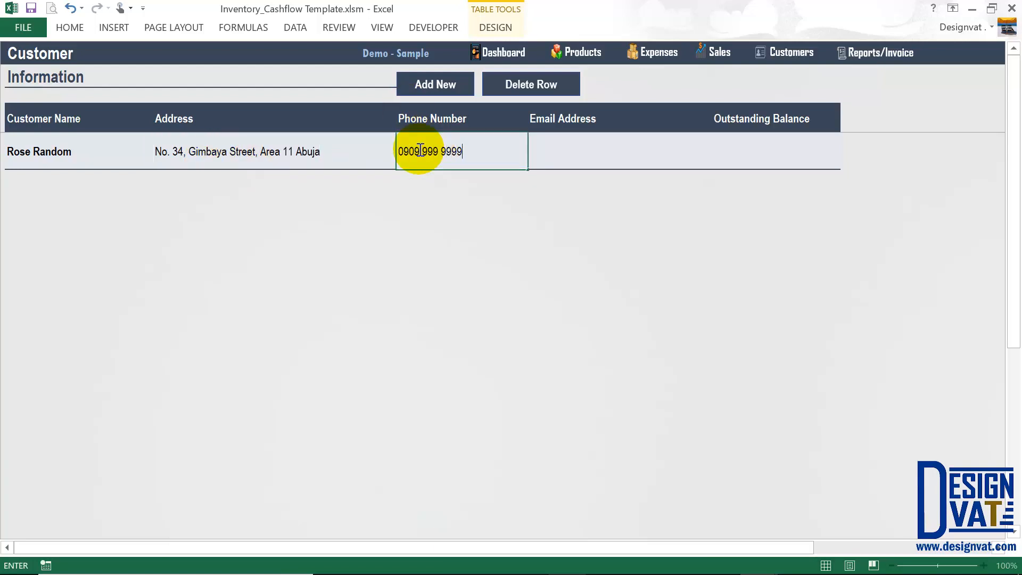
key(Tab)
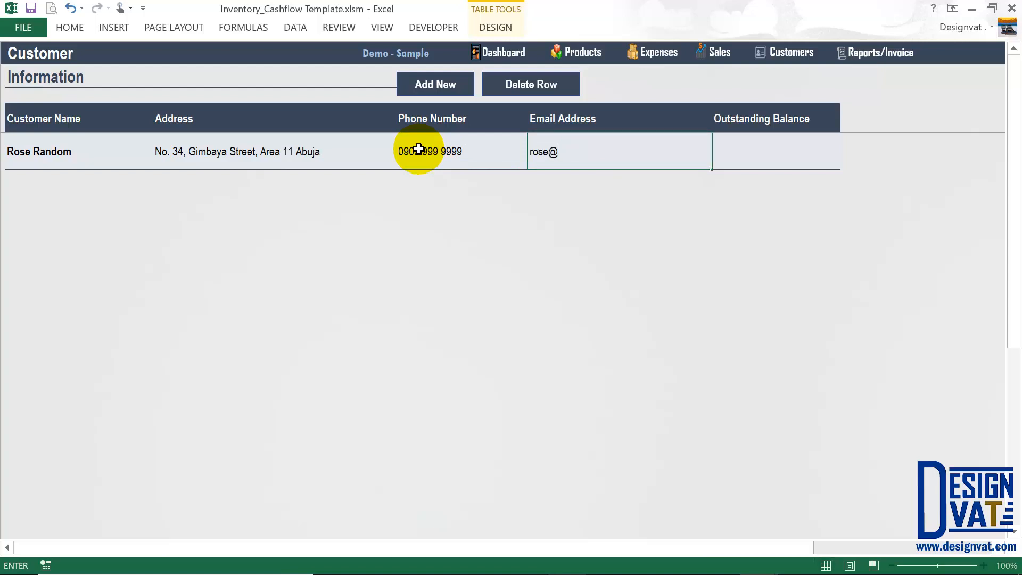
key(Return)
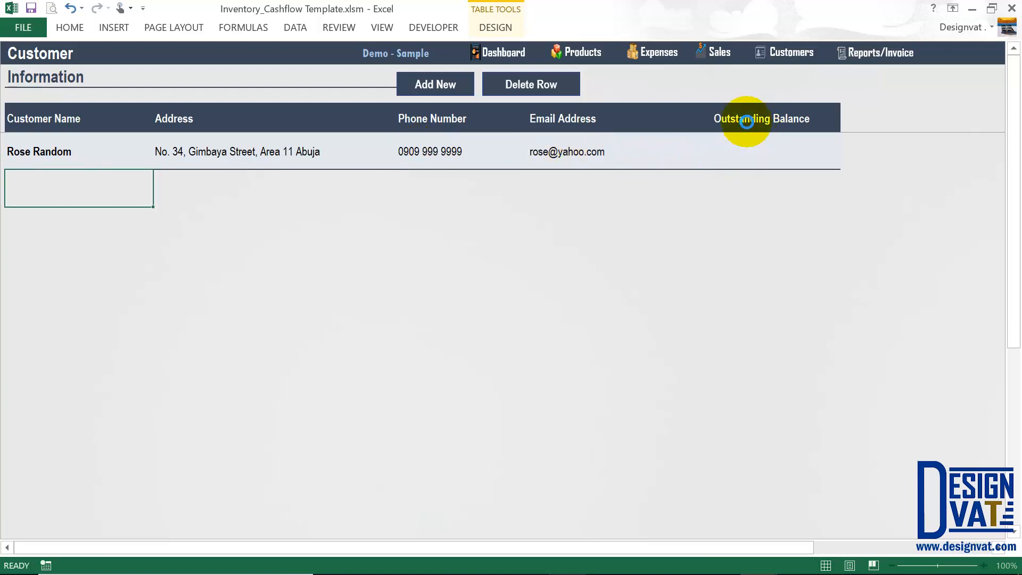
Check the customer's outstanding balance and add a blank row for another customer.
click(761, 147)
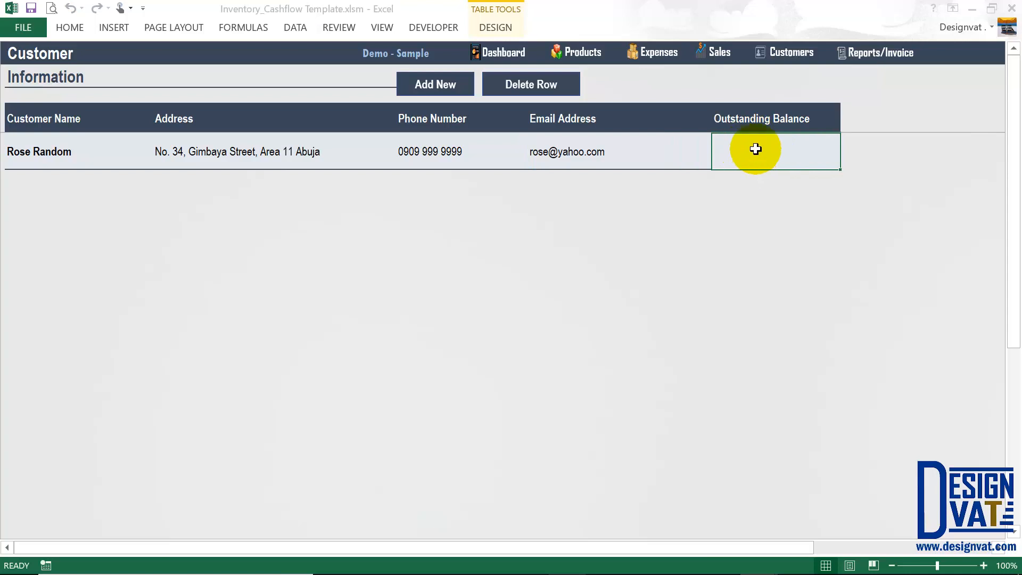
click(50, 154)
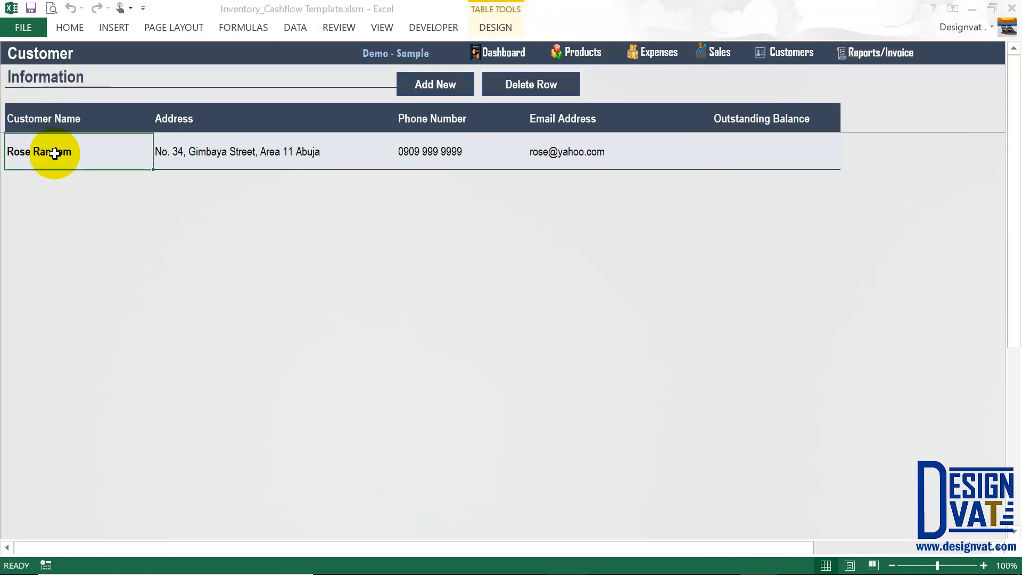
click(435, 88)
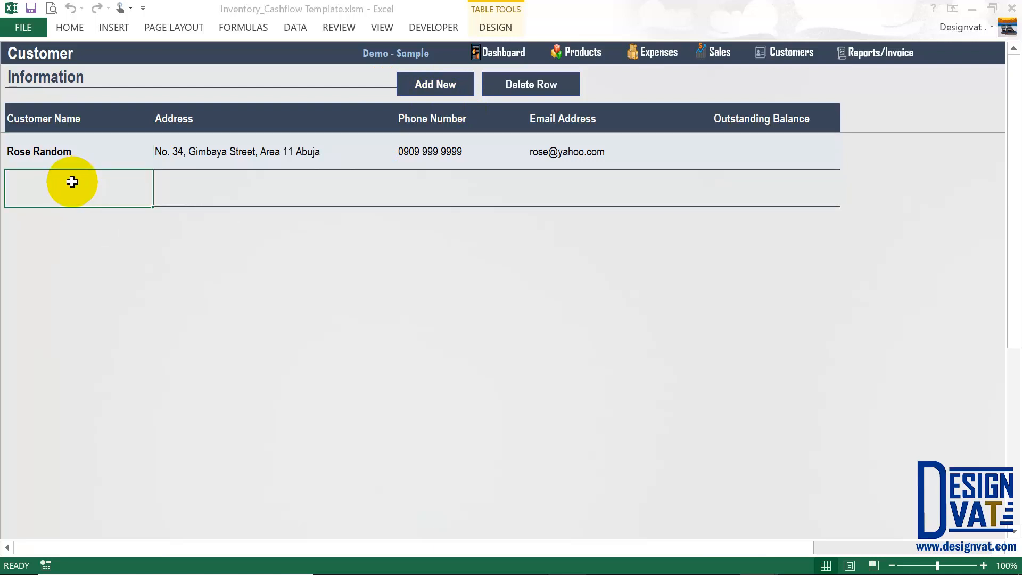
Fill in the second customer's name, address, phone number and e-mail in the new row.
text(John Ran)
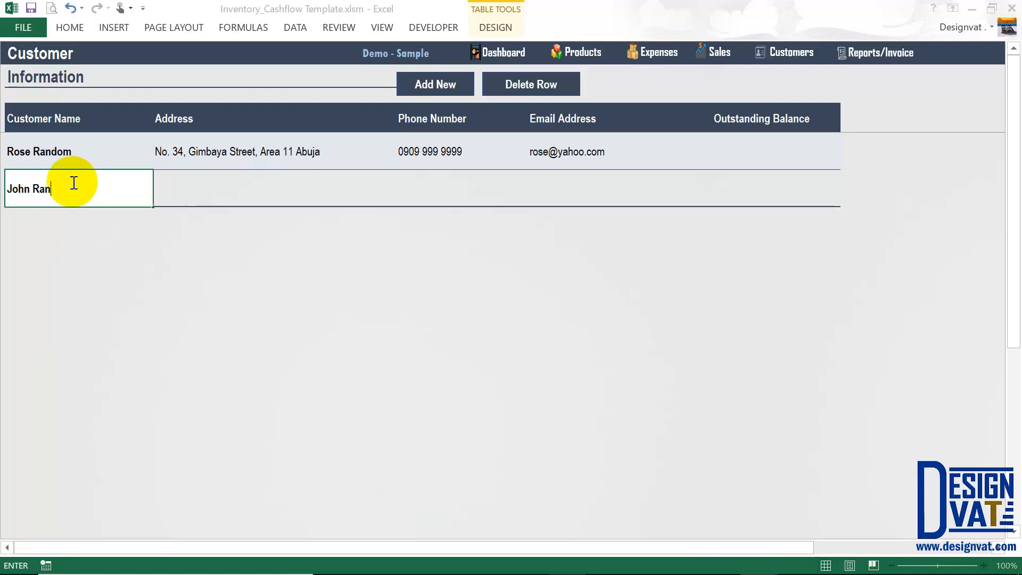
text(dom)
click(185, 196)
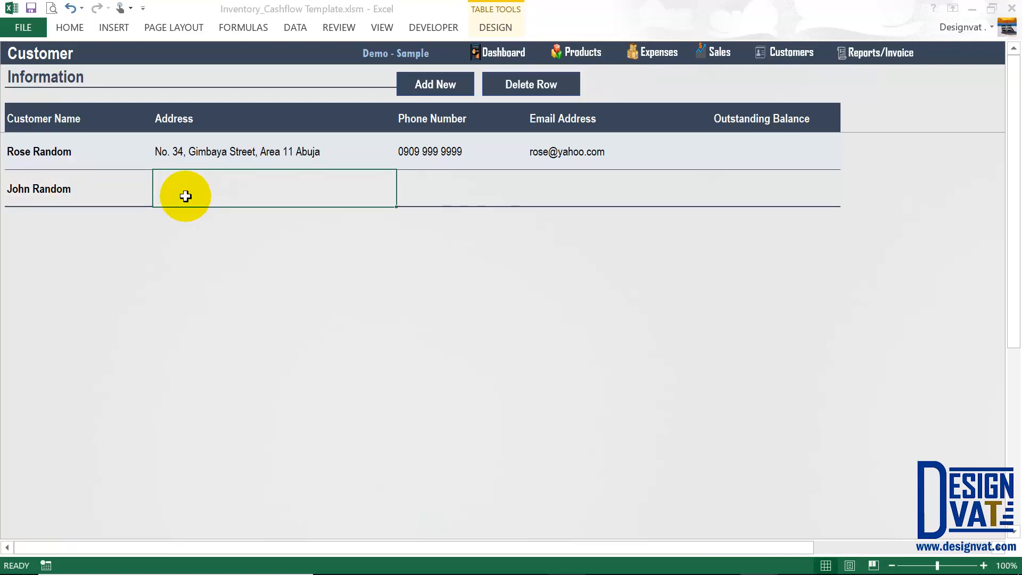
click(407, 196)
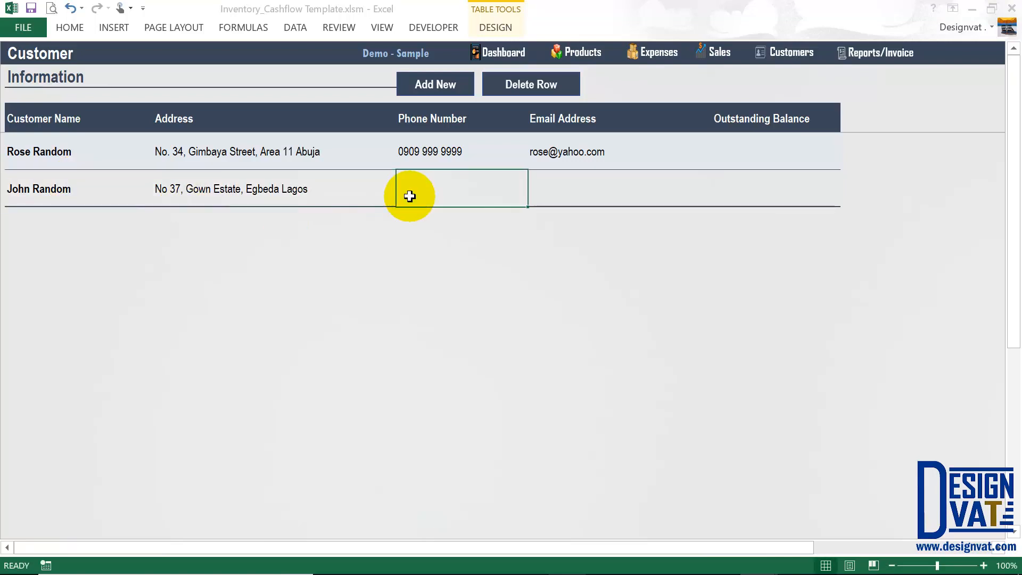
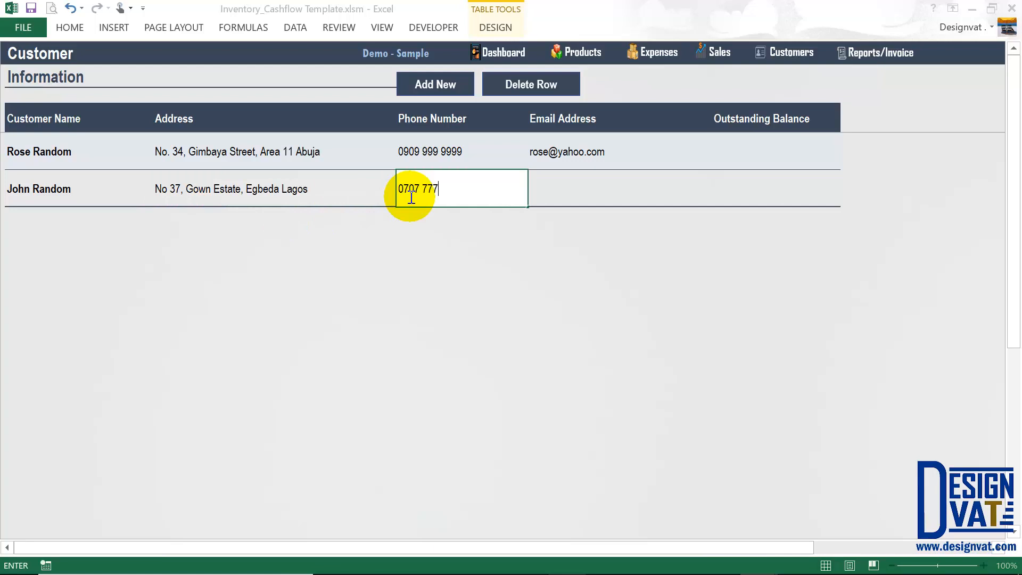
key(Tab)
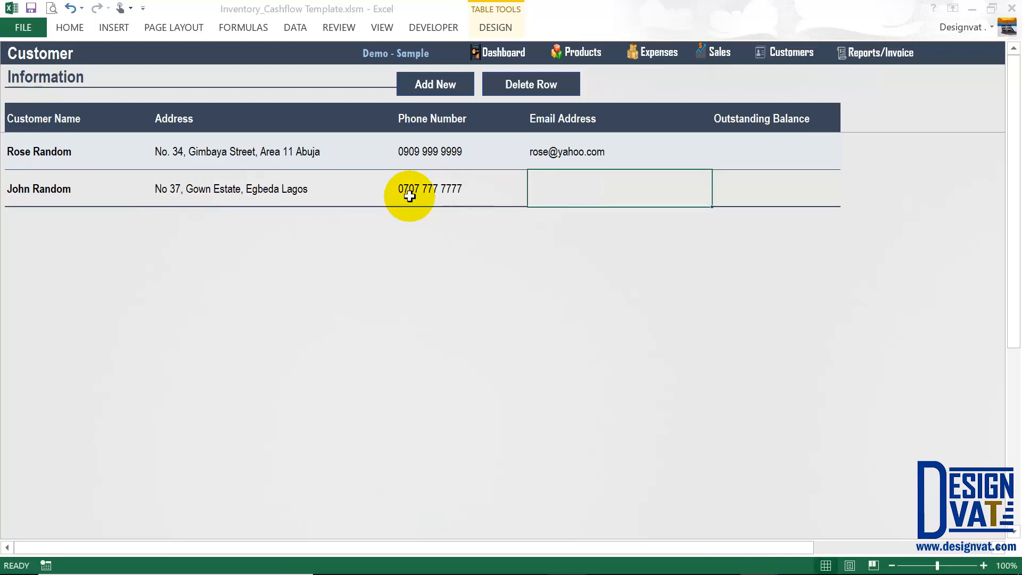
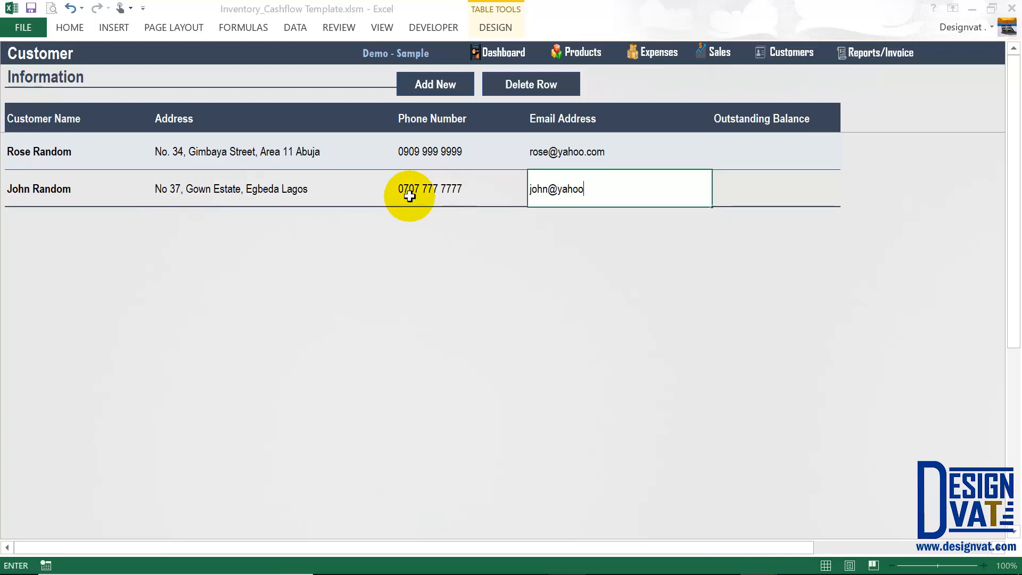
key(Return)
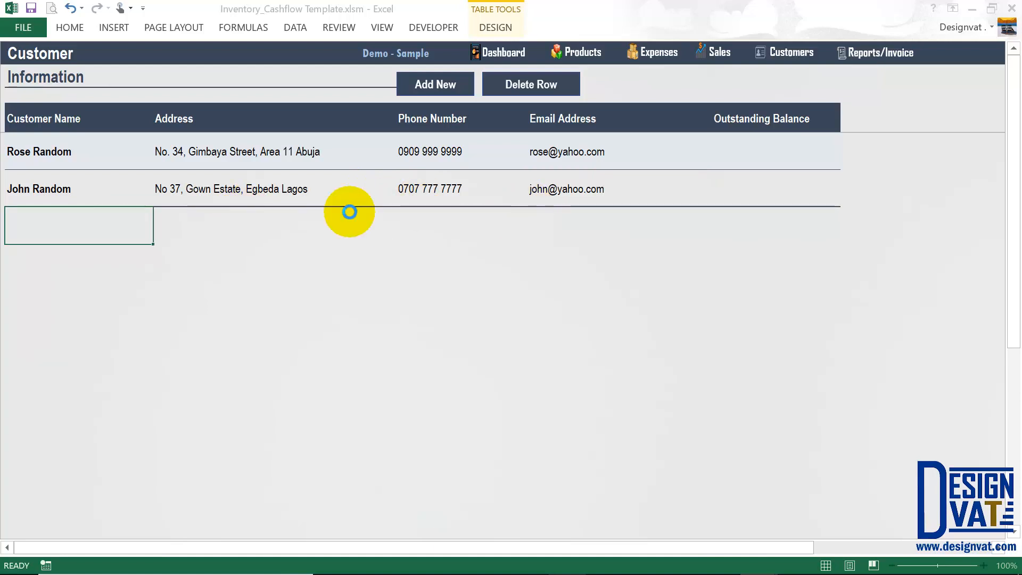
Review both customers' Outstanding Balance and name cells, then return to the Sales sheet.
key(ctrl+z)
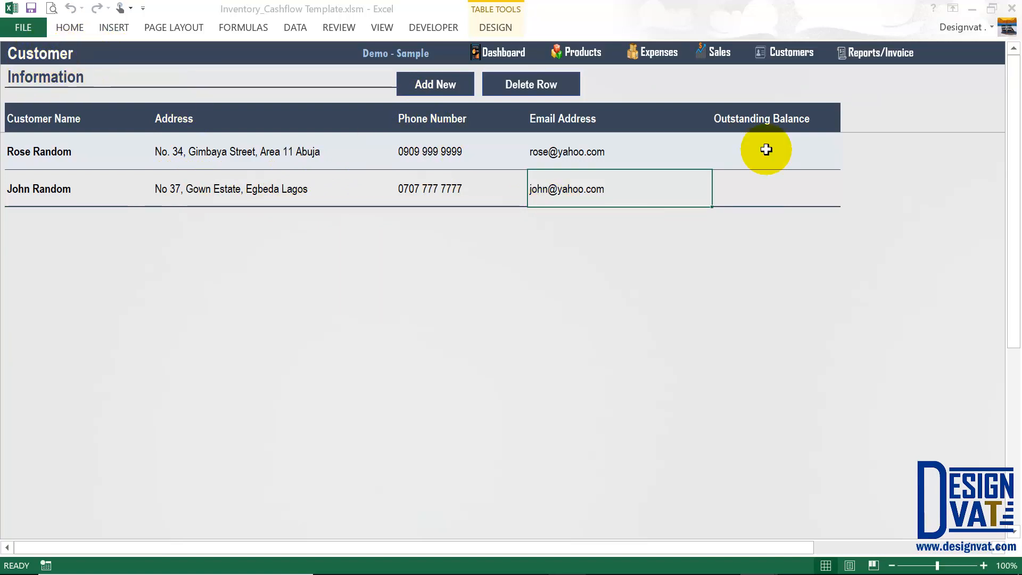
drag(744, 146, 741, 194)
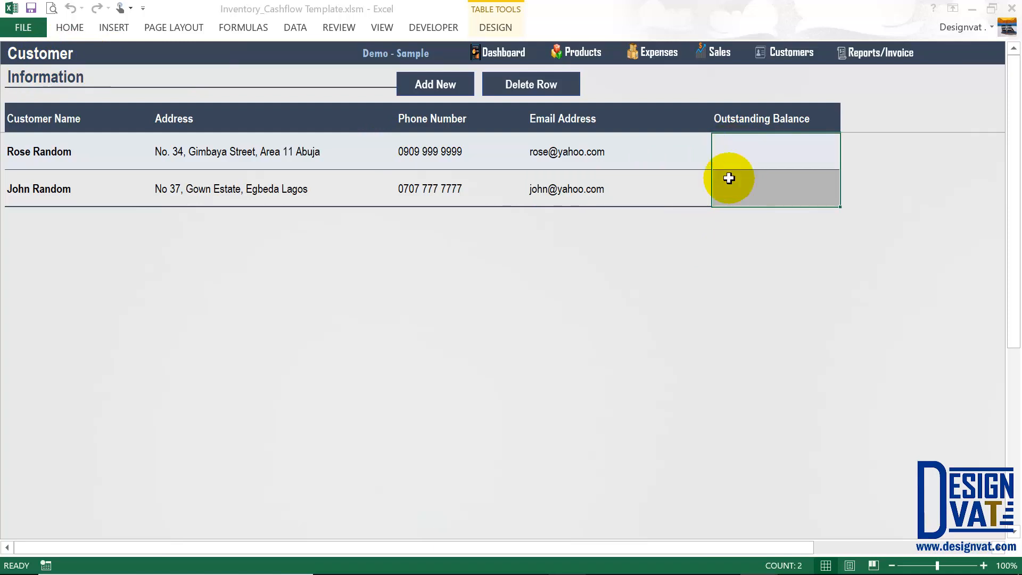
drag(85, 160, 80, 191)
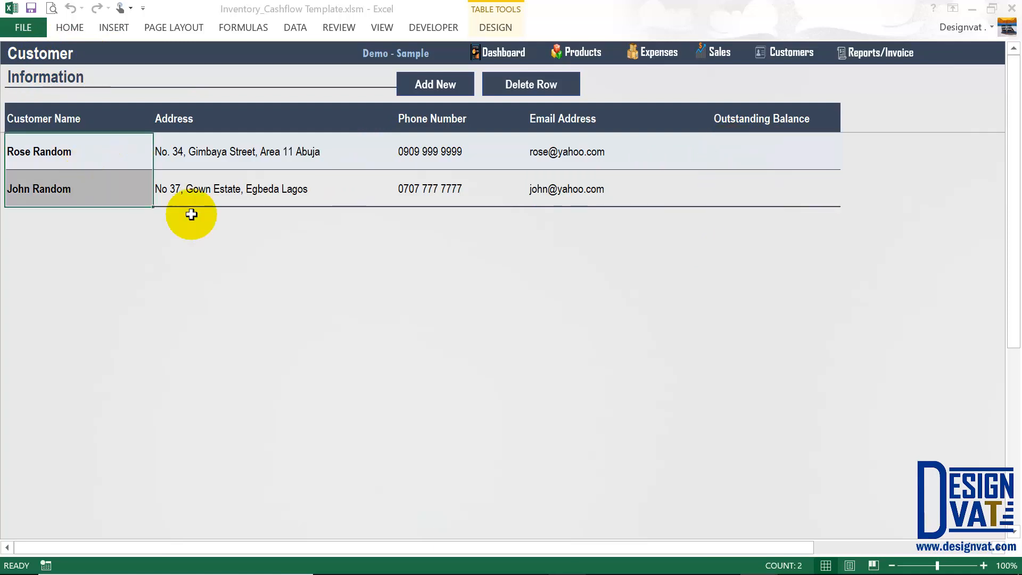
click(126, 151)
click(718, 53)
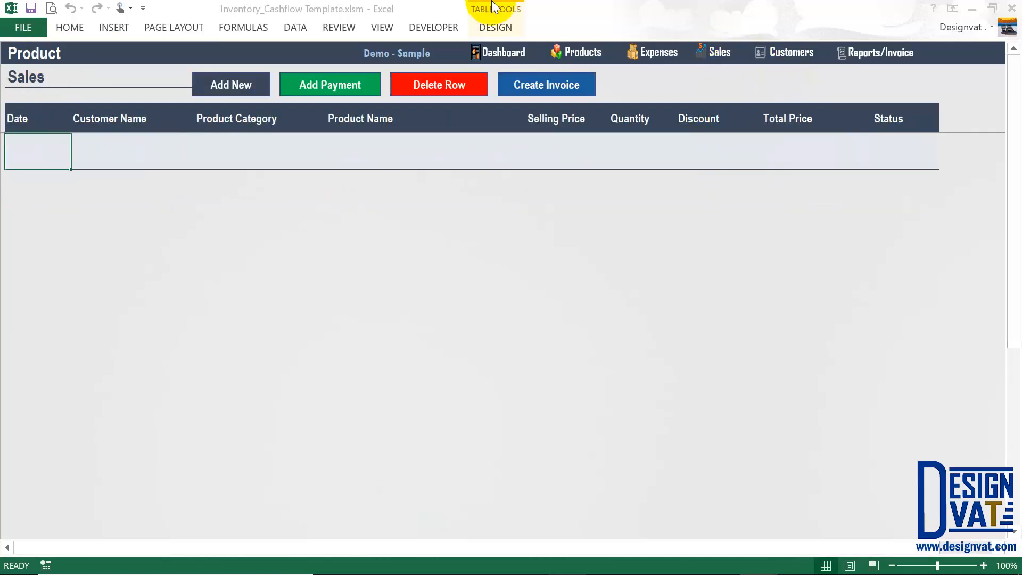
Open a new sale form with status Paid and the second customer selected.
click(222, 91)
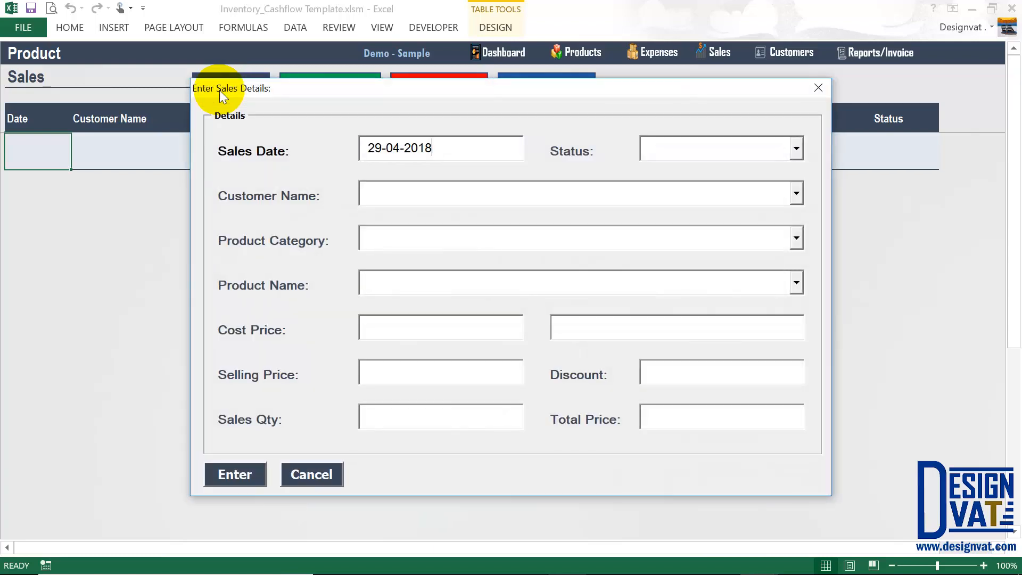
click(797, 189)
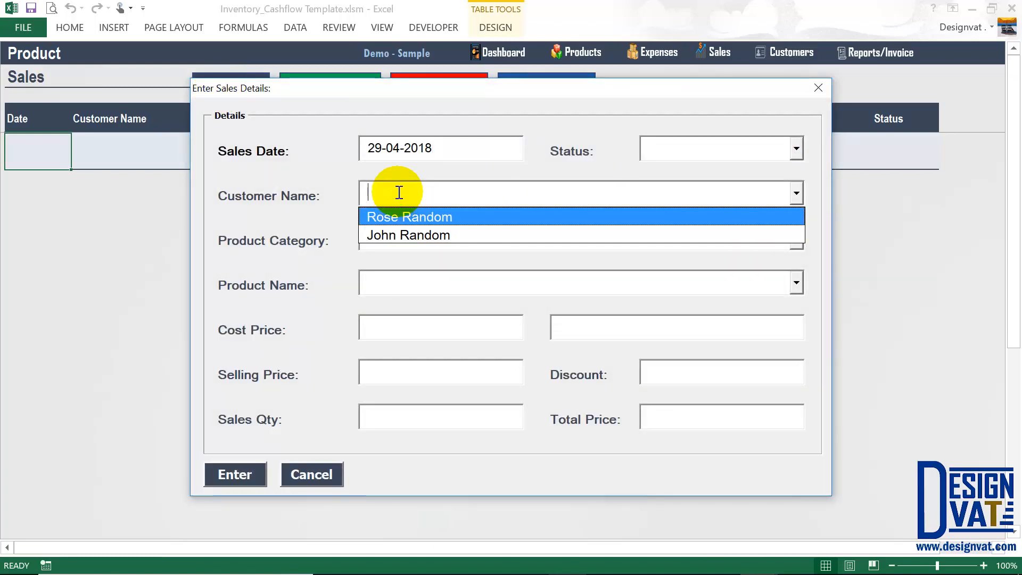
click(694, 149)
click(692, 150)
text(Paid)
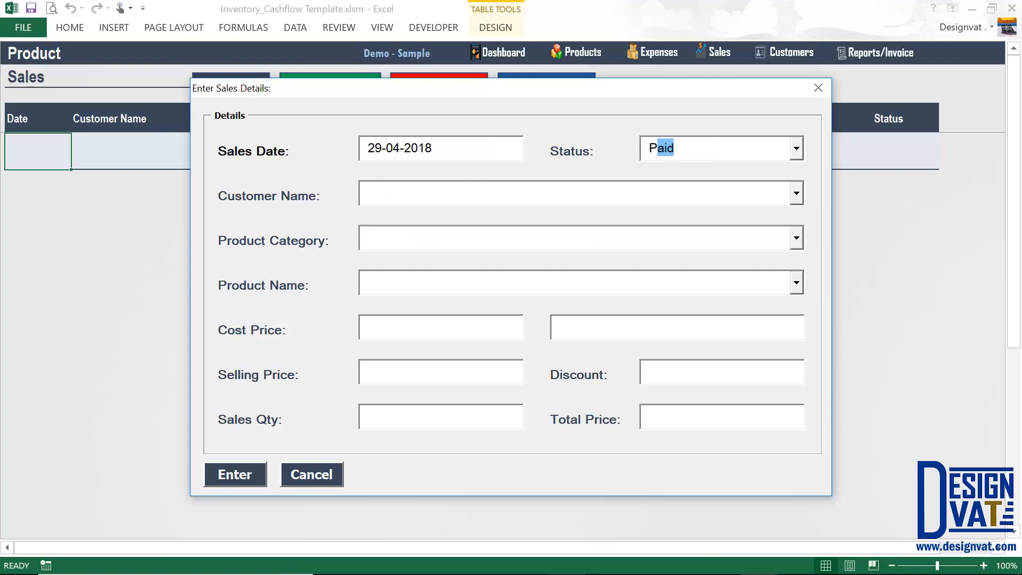
key(Tab)
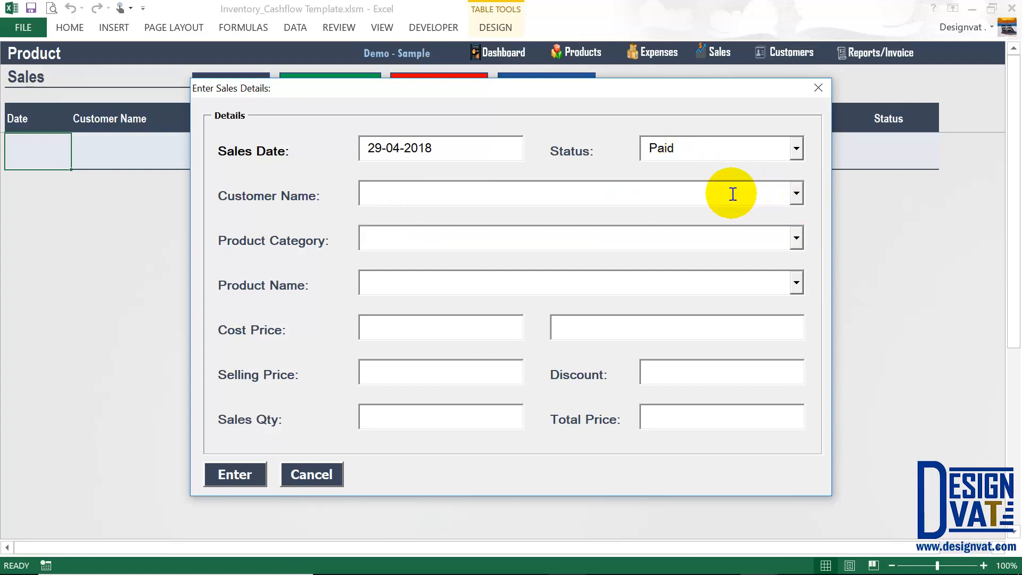
text(John Random)
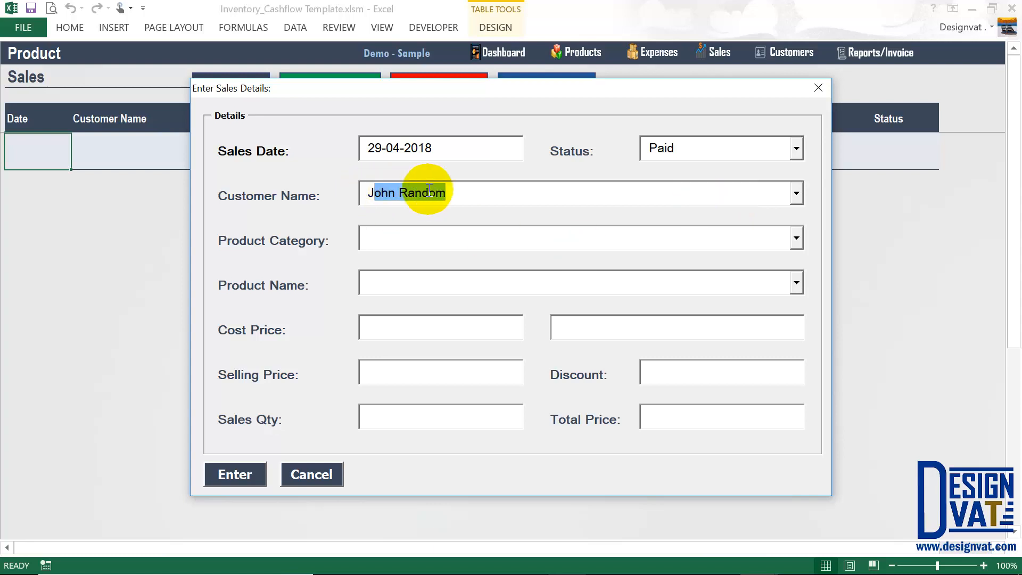
click(417, 228)
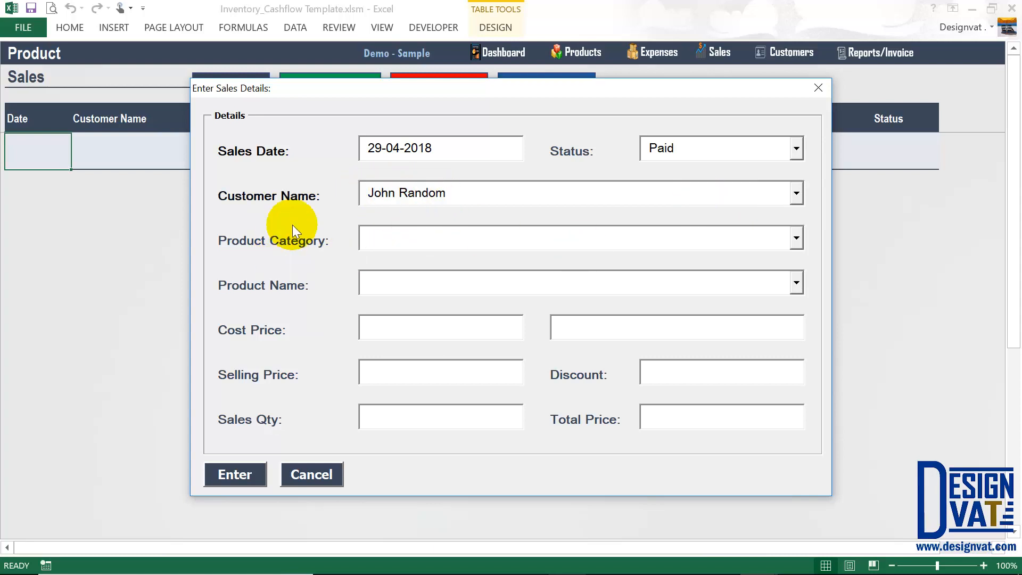
Choose the Phones category and Samsung Note 8, reviewing its 300,000 cost and 350,000 price.
click(797, 241)
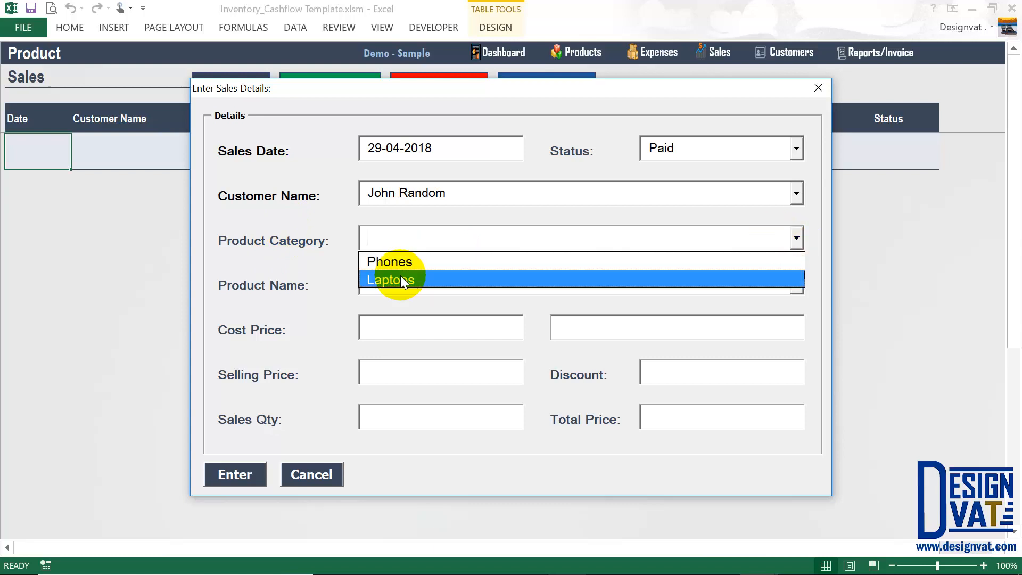
click(447, 260)
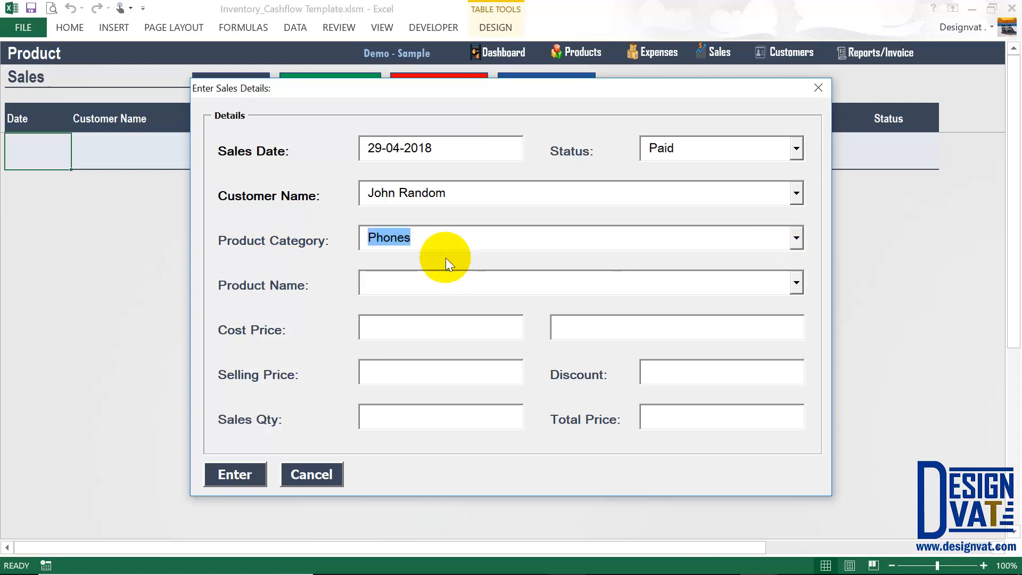
click(797, 283)
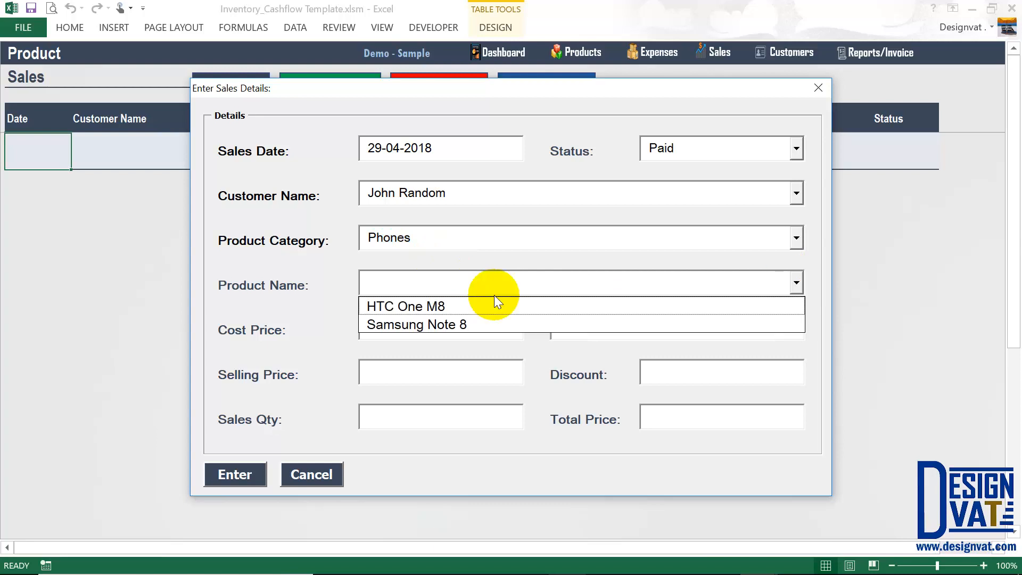
click(443, 326)
click(418, 276)
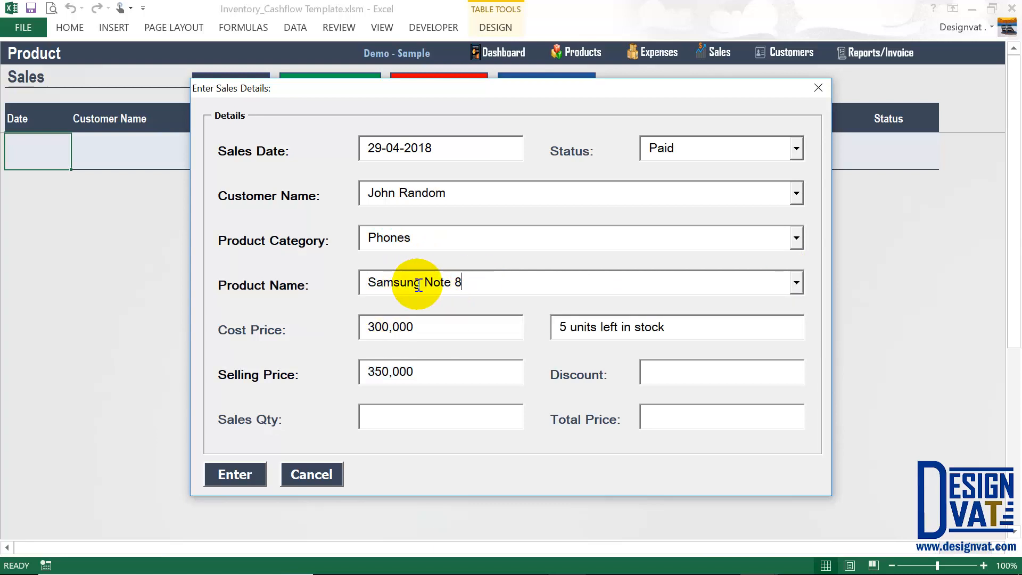
click(357, 282)
drag(413, 326, 359, 326)
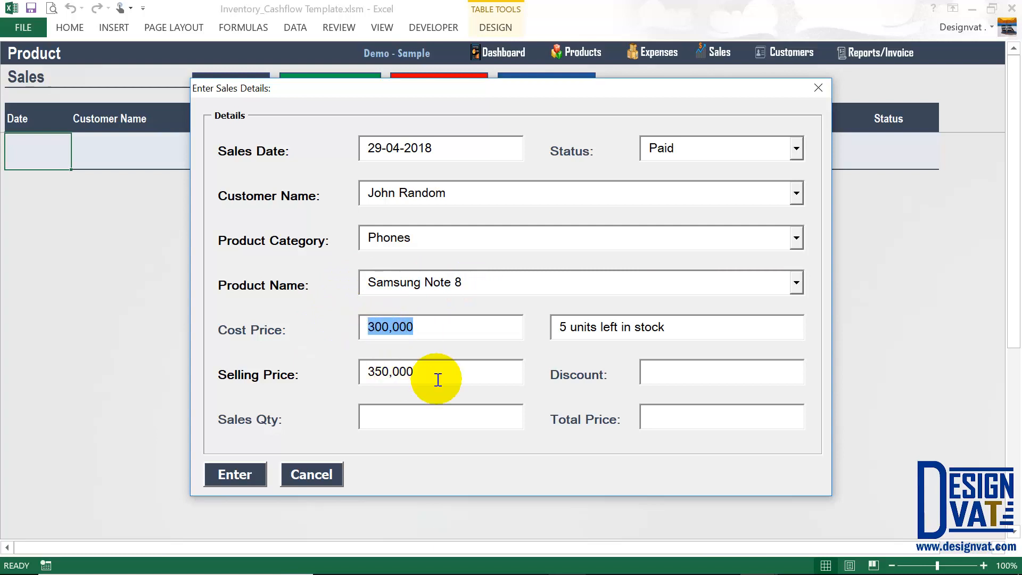
drag(433, 376, 365, 372)
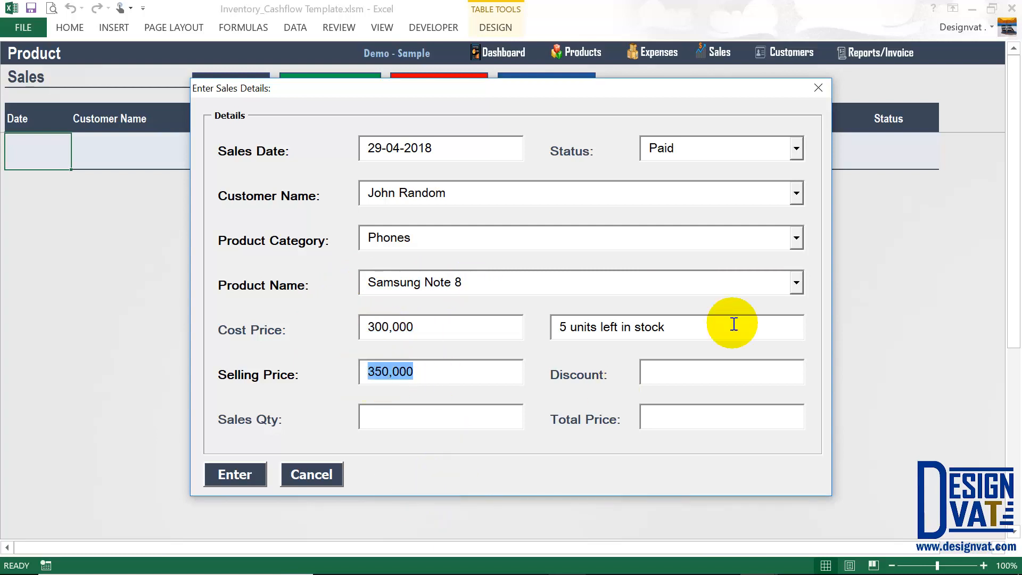
drag(687, 332, 547, 327)
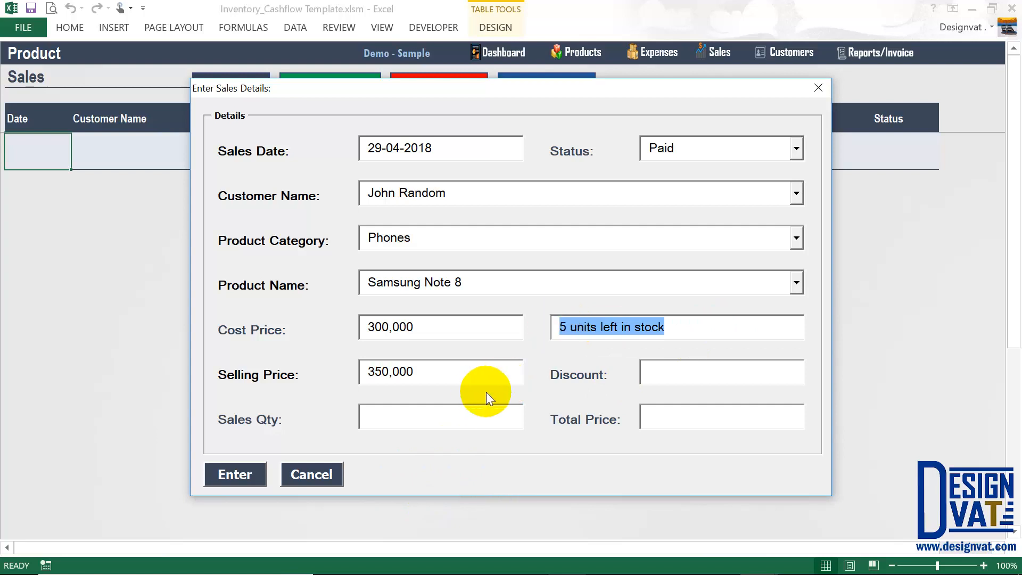
click(674, 327)
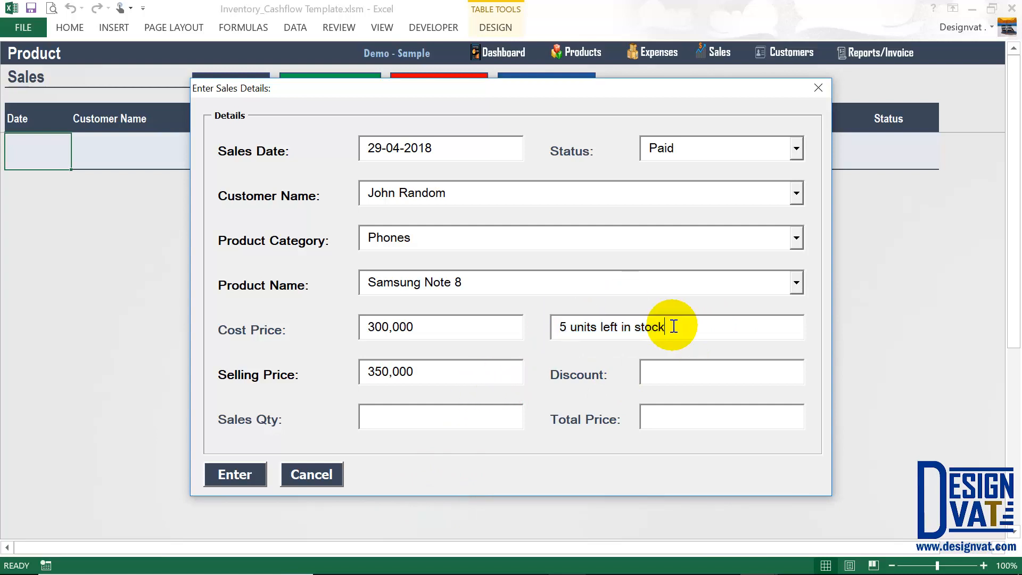
drag(674, 327, 532, 320)
drag(423, 329, 364, 324)
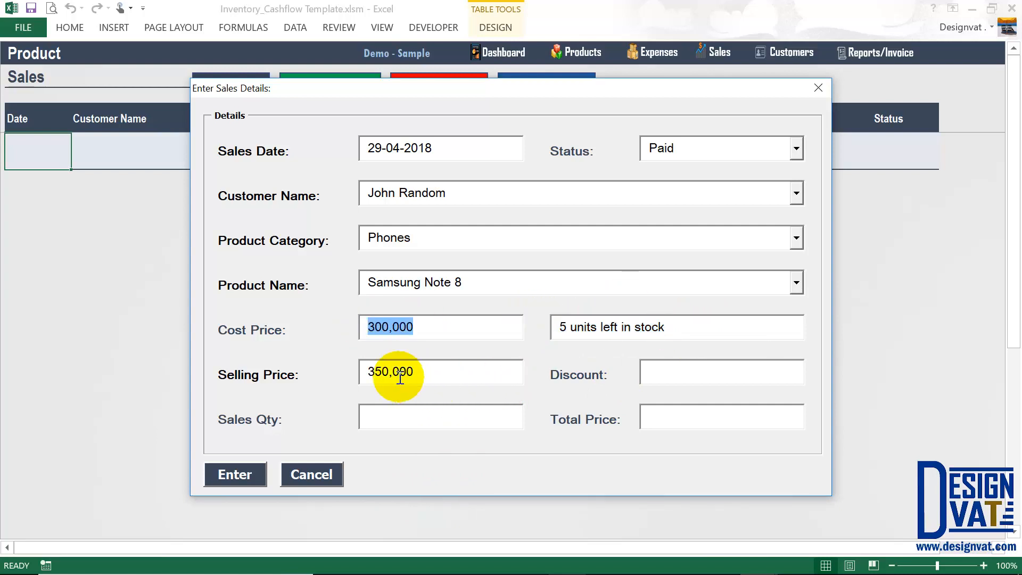
drag(401, 375, 383, 377)
Switch the product to HTC One M8: cost 60,000, selling price 65,000, 14 in stock.
click(796, 283)
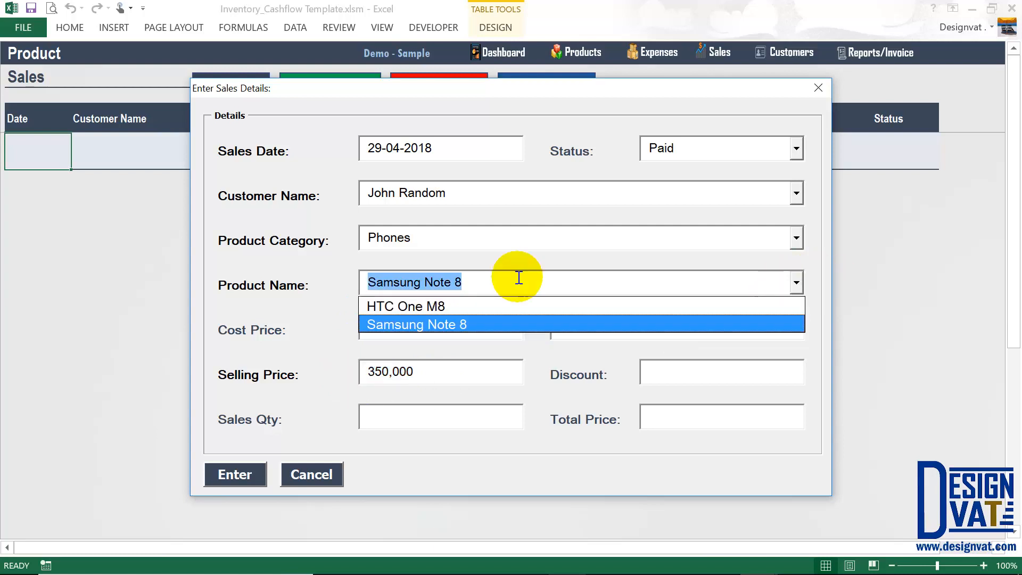
click(413, 306)
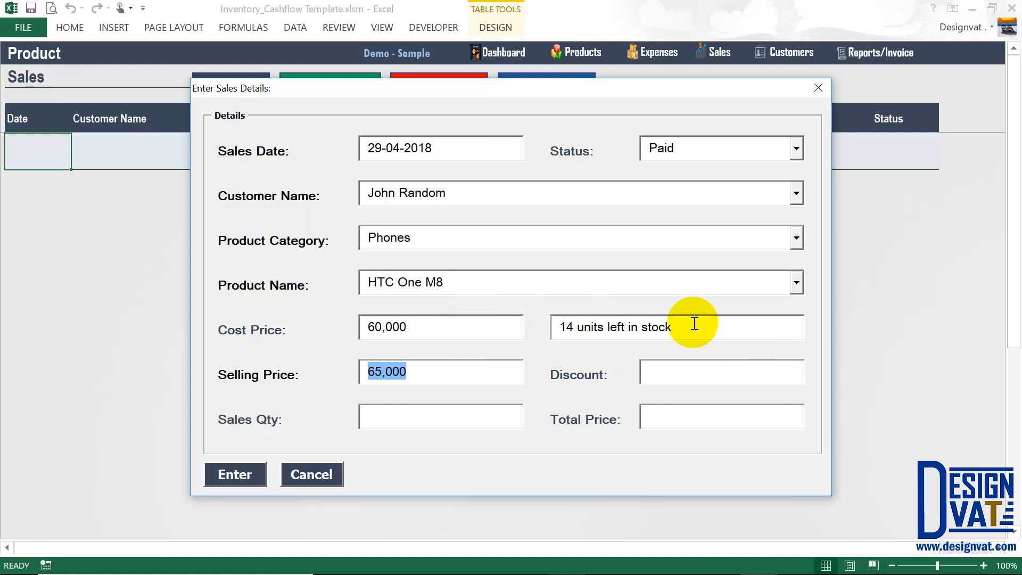
drag(695, 323, 564, 327)
drag(426, 327, 365, 325)
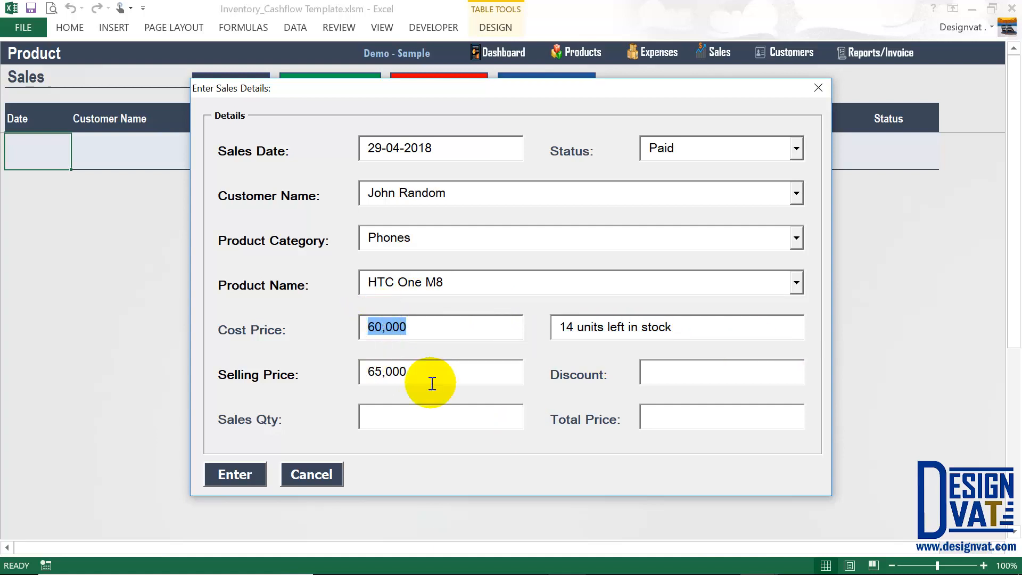
drag(433, 383, 344, 377)
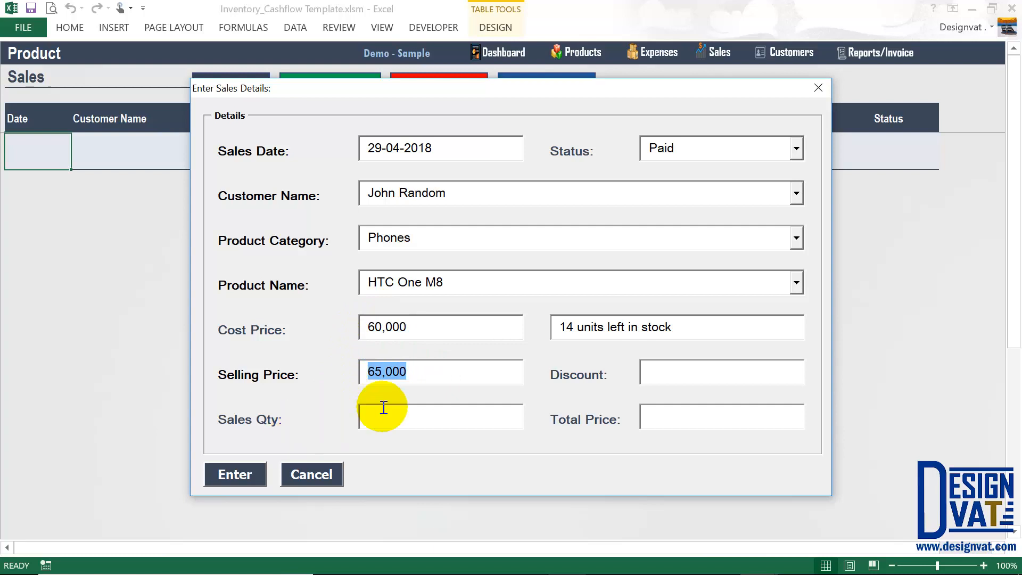
click(399, 373)
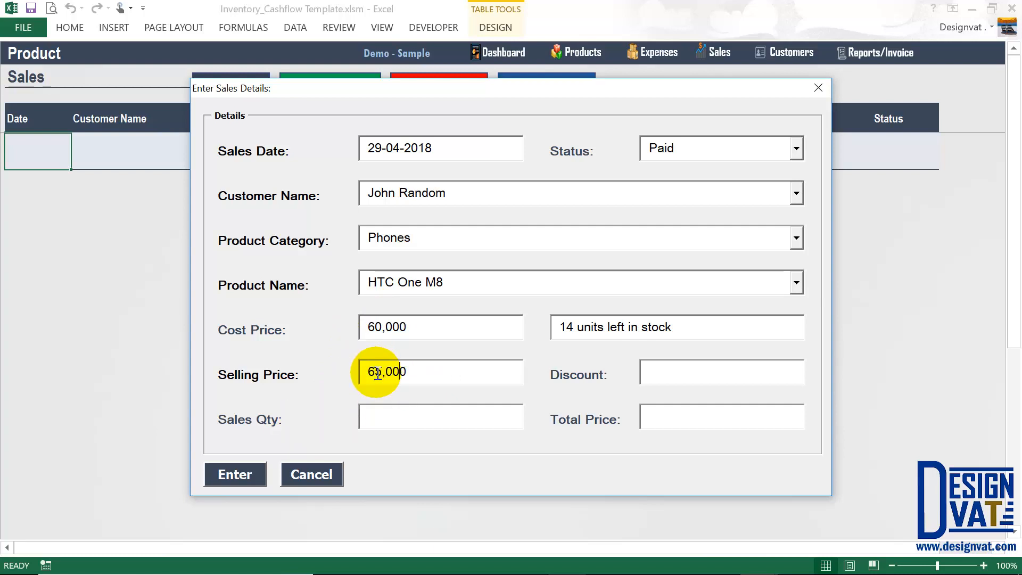
drag(429, 378, 347, 372)
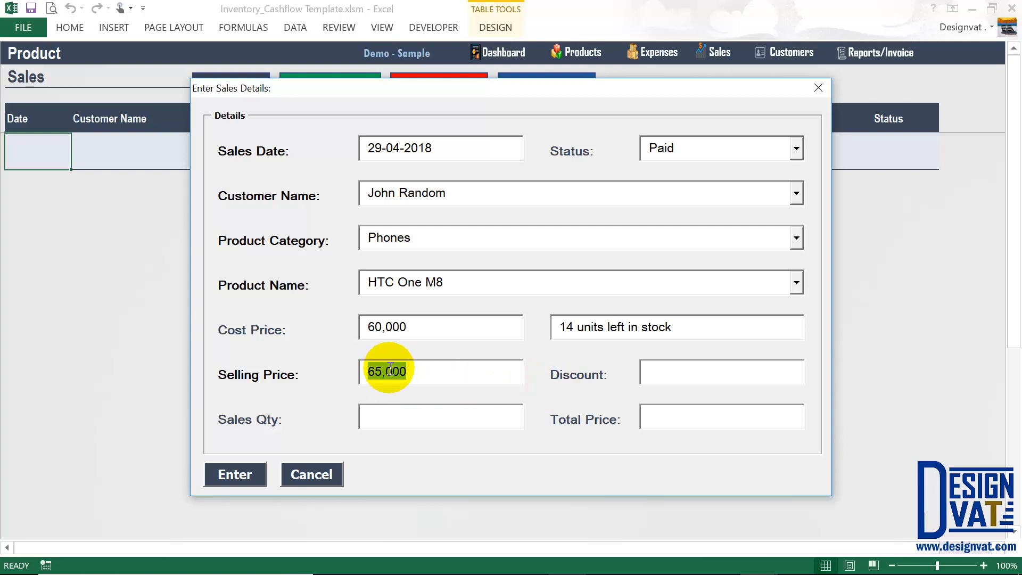
click(475, 427)
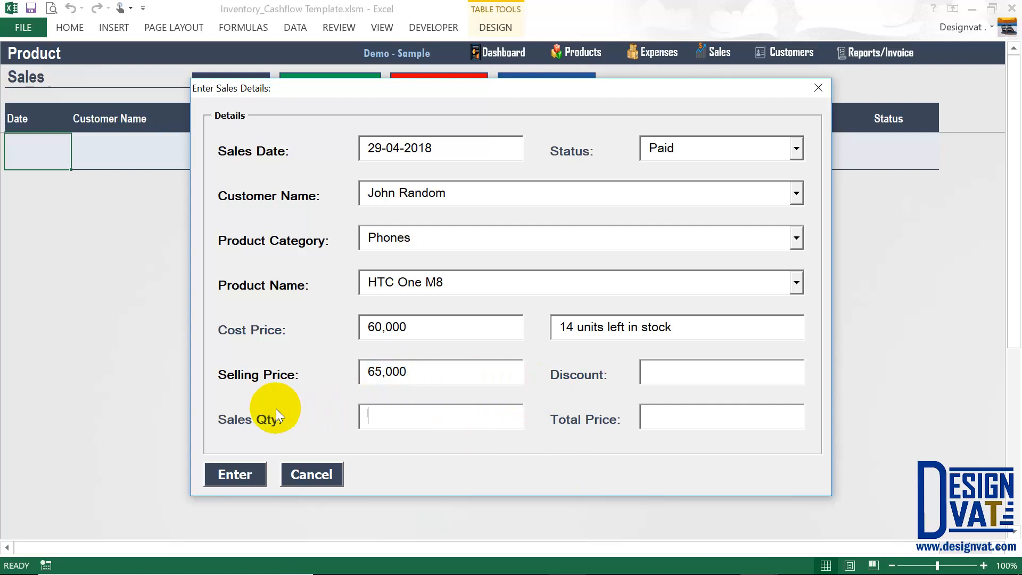
drag(459, 283, 344, 279)
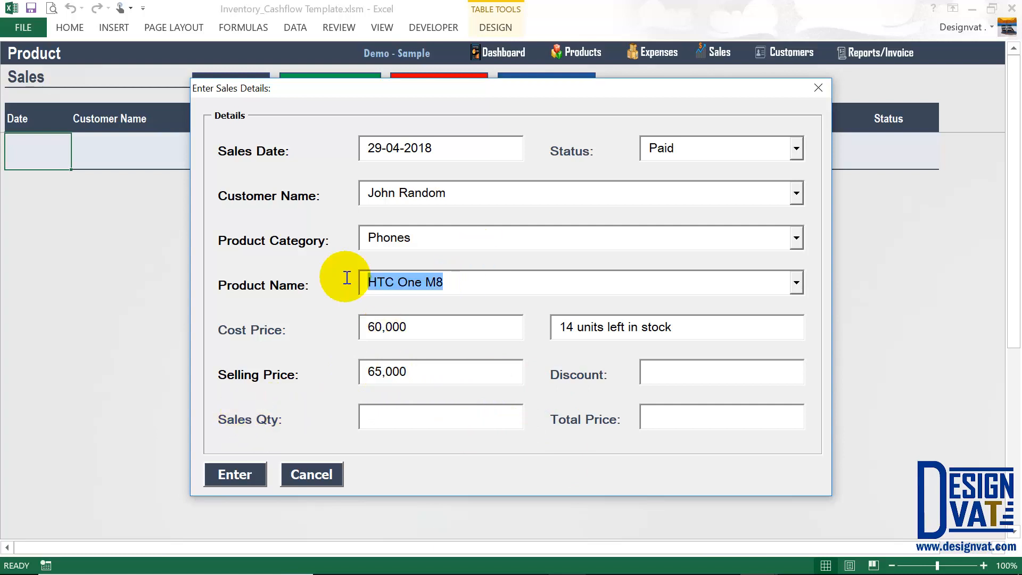
drag(457, 195, 338, 182)
click(395, 417)
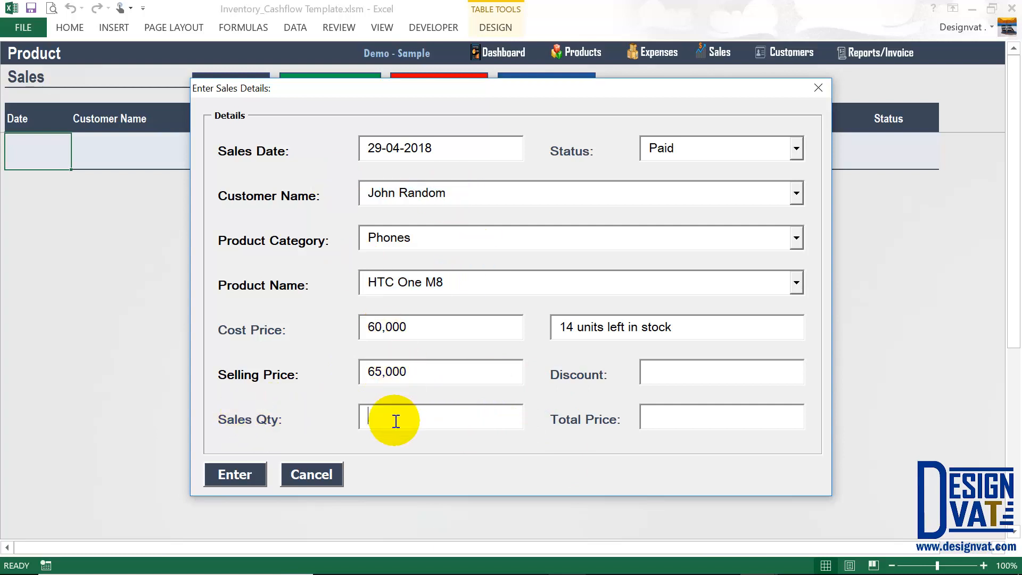
Confirm the quantity and review the 65,000 total, selling price and customer.
key(Tab)
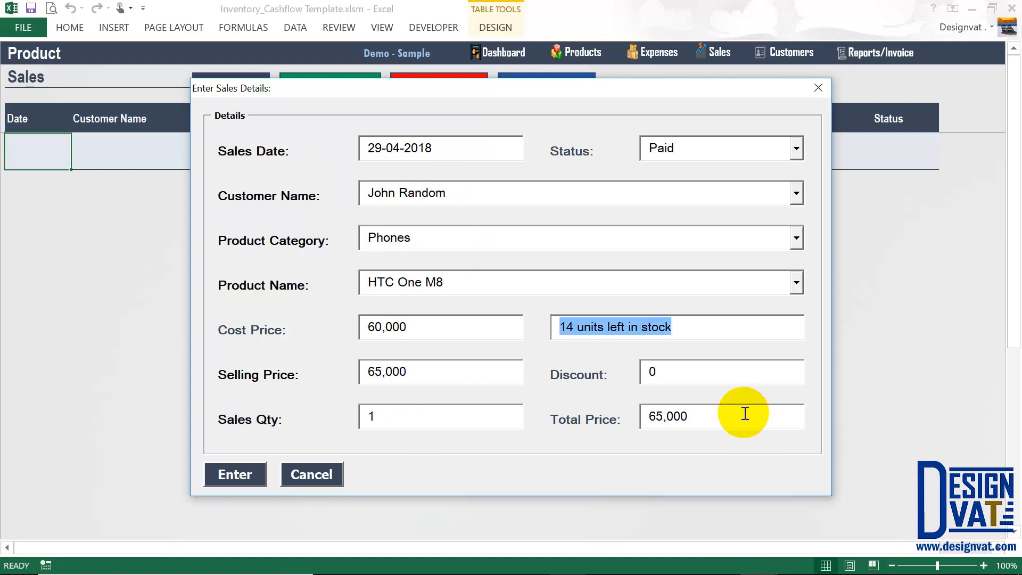
drag(745, 414, 598, 456)
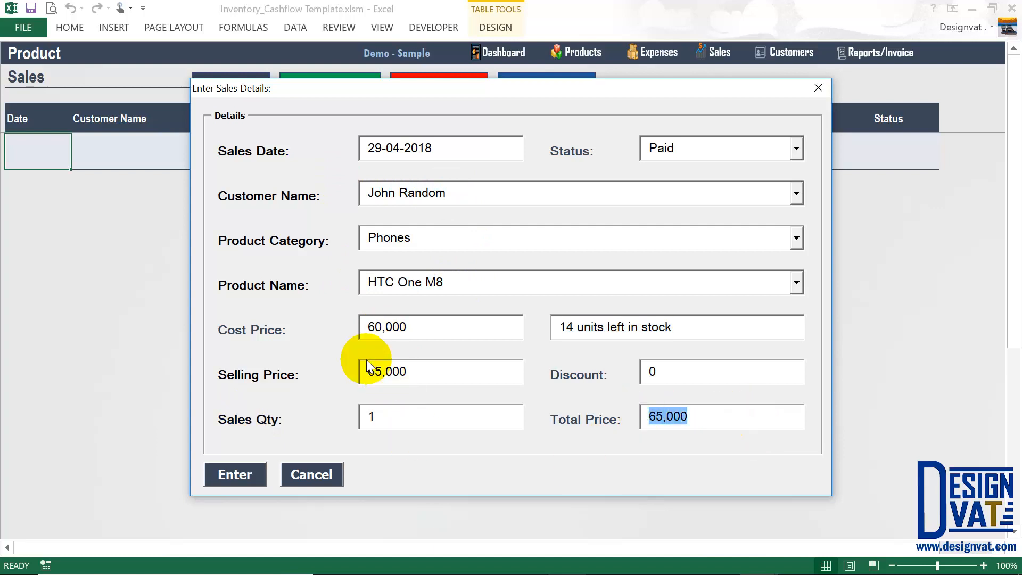
drag(422, 372, 384, 370)
drag(391, 422, 366, 416)
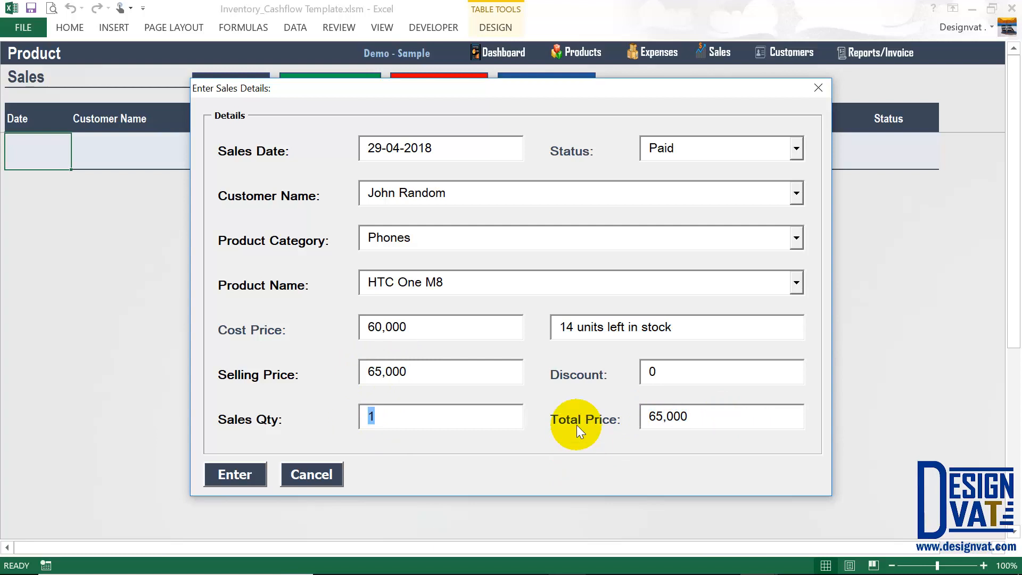
drag(468, 194, 373, 193)
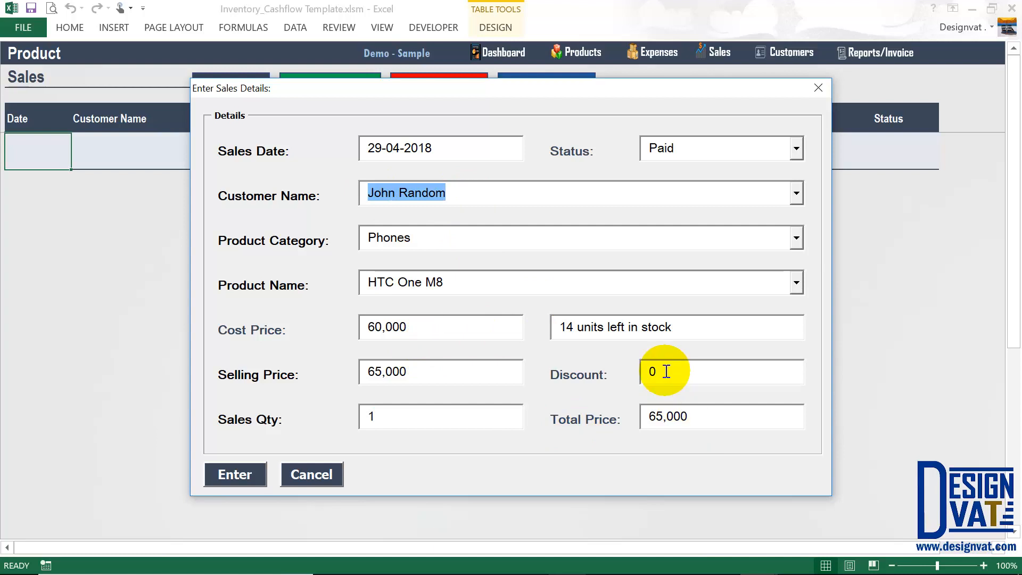
Apply a 1,000 discount, bringing the total down to 64,000.
drag(662, 372, 647, 372)
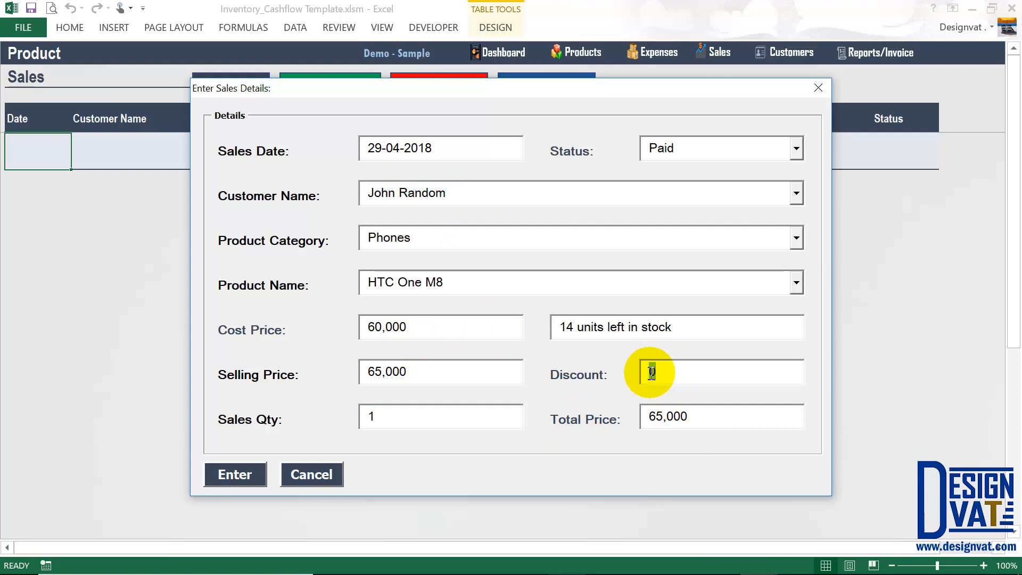
text(1,0)
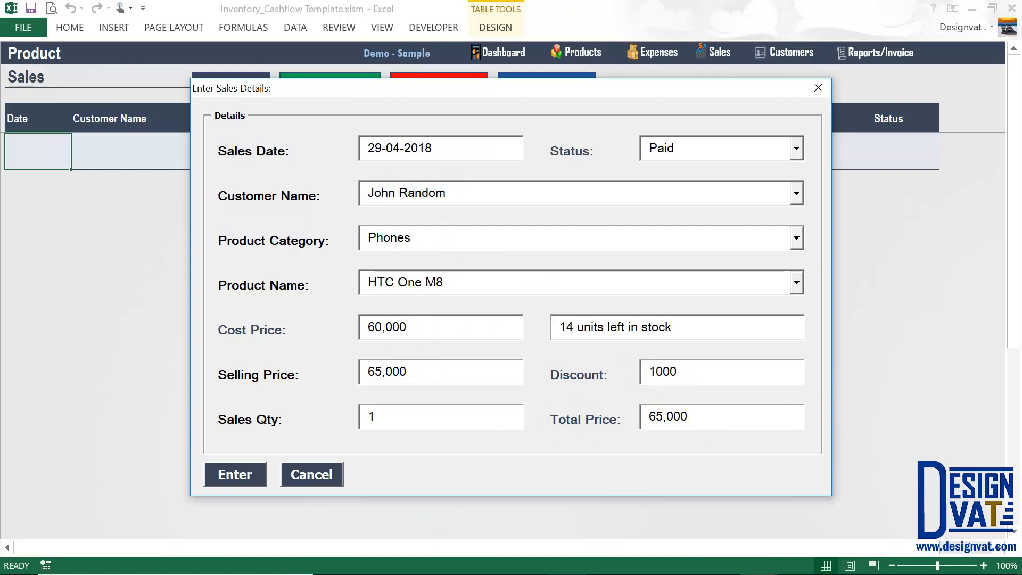
text(00)
key(Tab)
drag(687, 417, 639, 415)
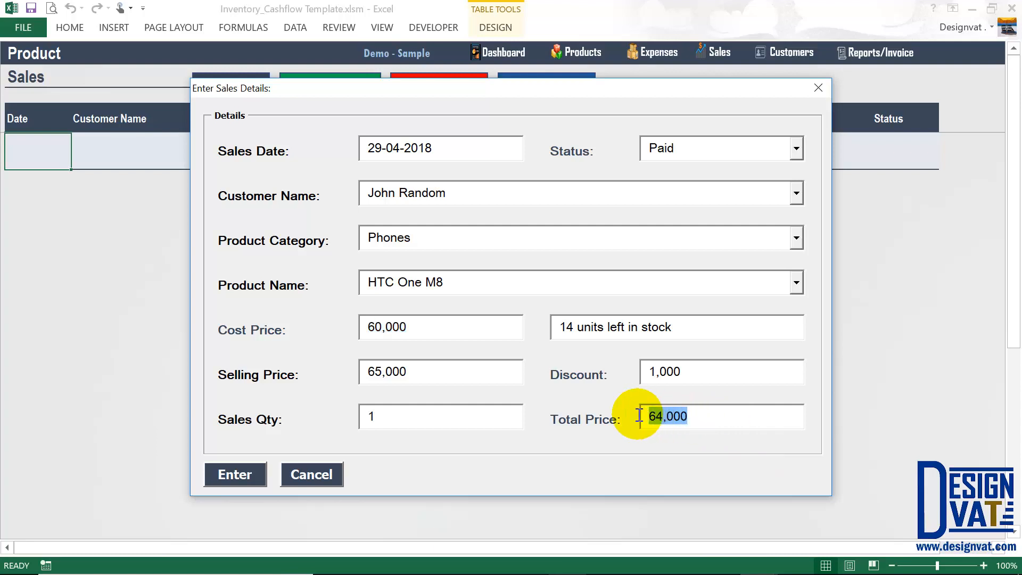
click(495, 386)
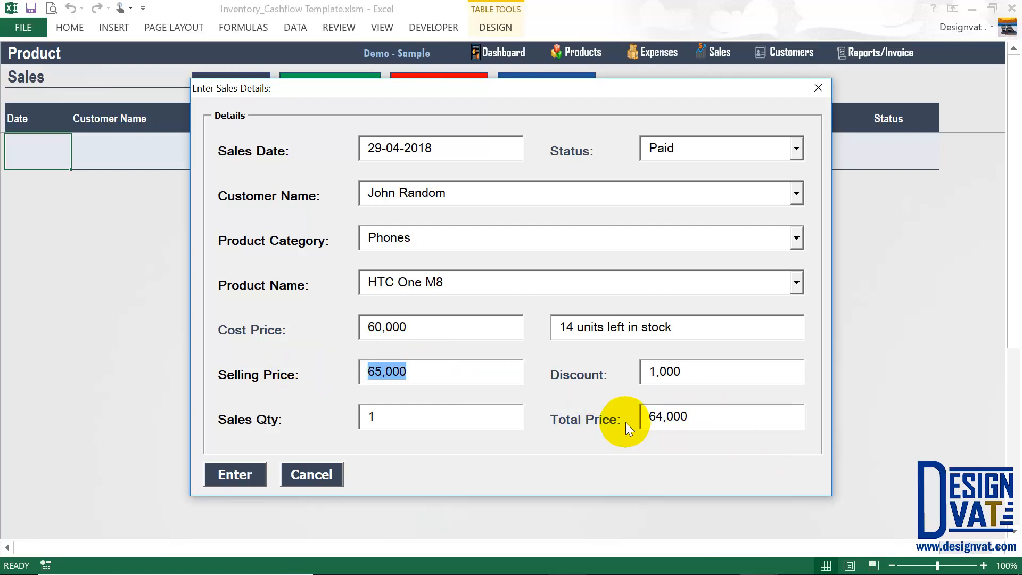
drag(696, 417, 622, 418)
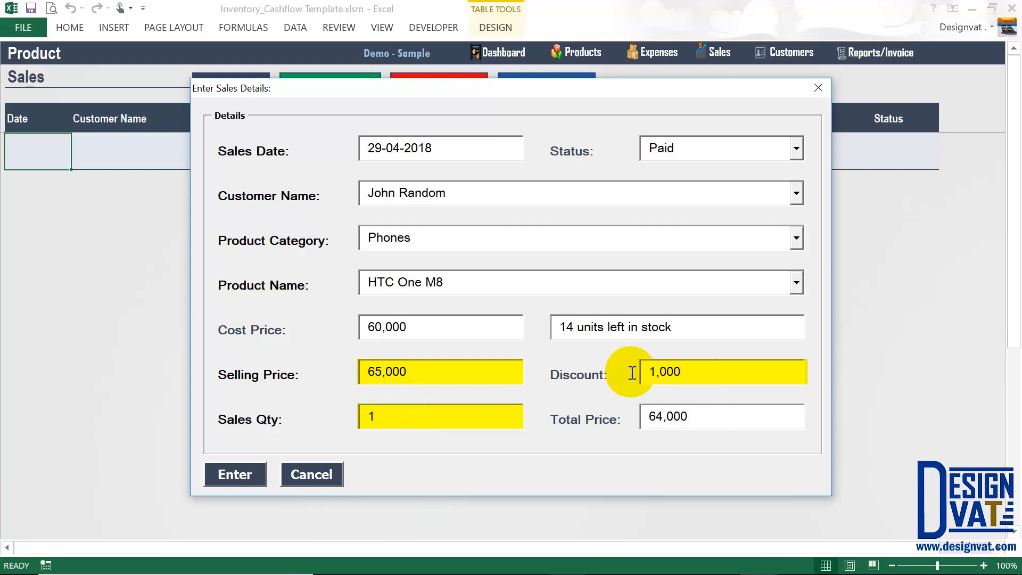
Reset the discount to 0 to restore the 65,000 total and submit the sale.
key(Tab)
text(0)
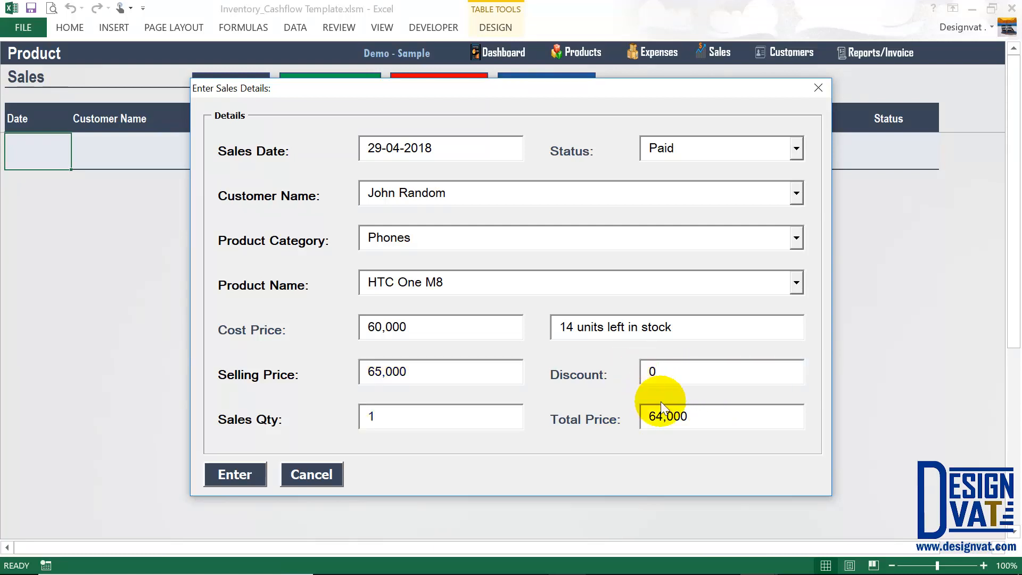
key(Tab)
key(Tab)
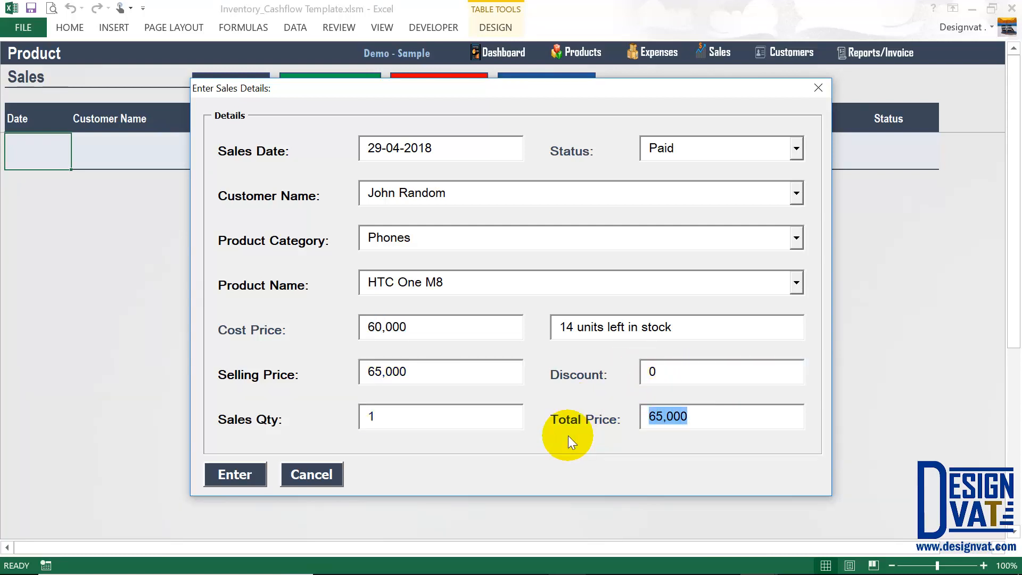
click(241, 475)
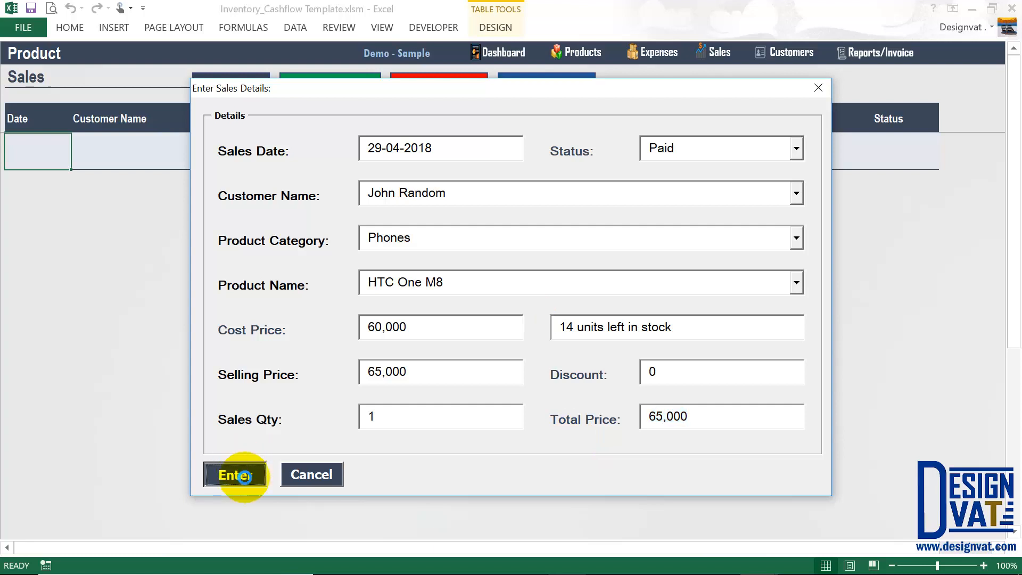
Acknowledge Sales Added, check the Paid row and both customers' balances, then start another sale.
click(520, 346)
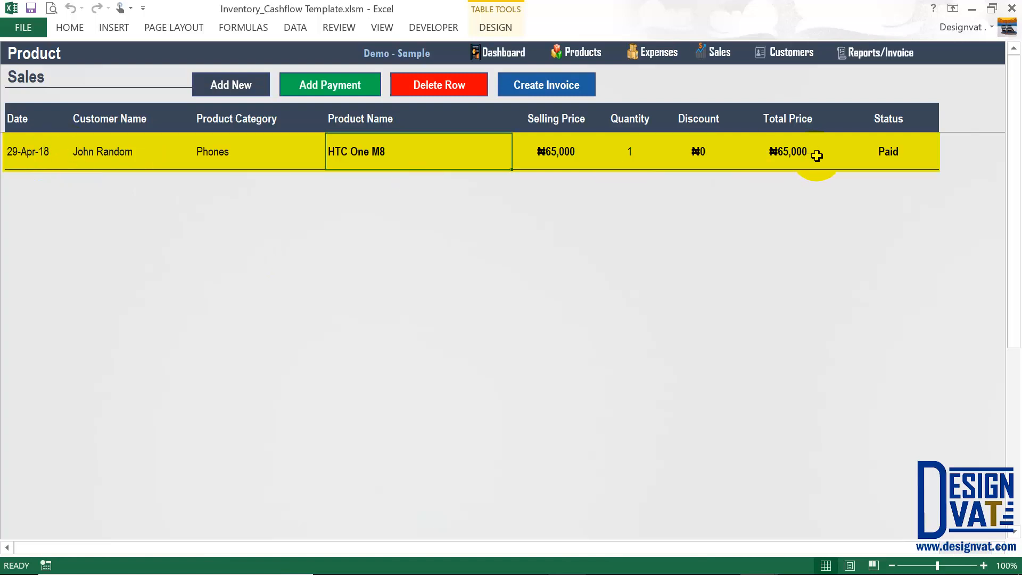
click(891, 155)
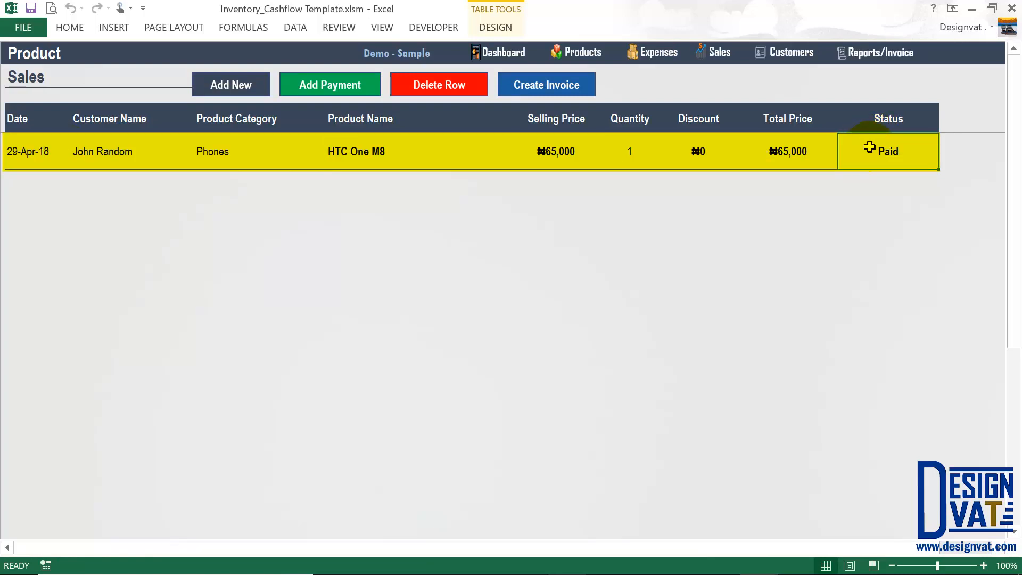
click(790, 52)
click(772, 136)
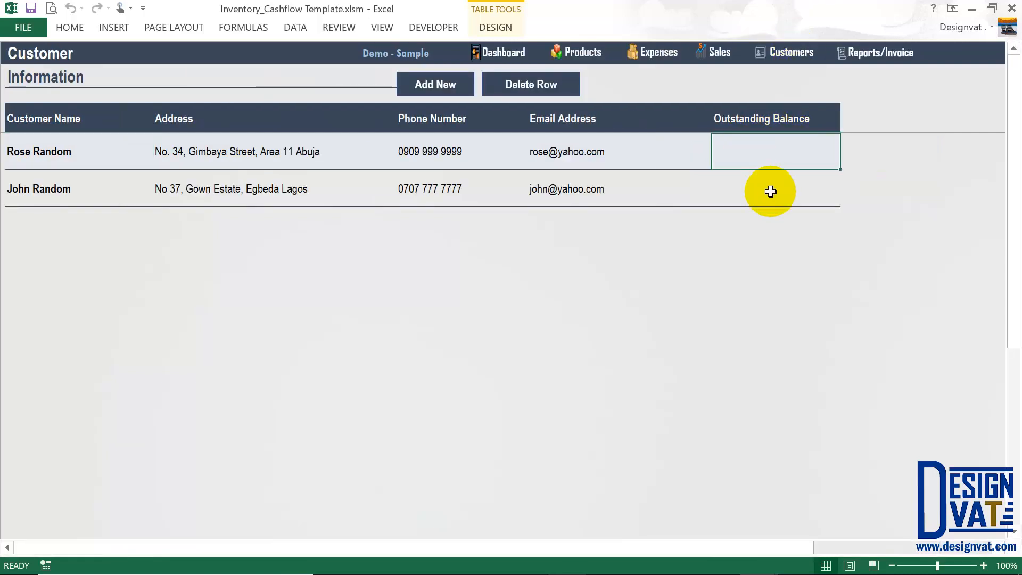
click(765, 173)
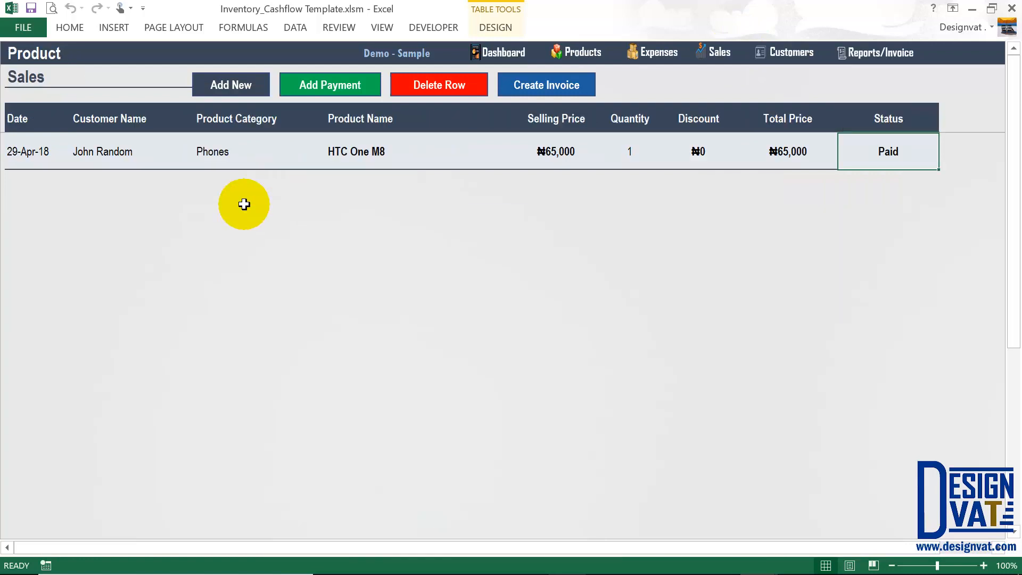
click(233, 93)
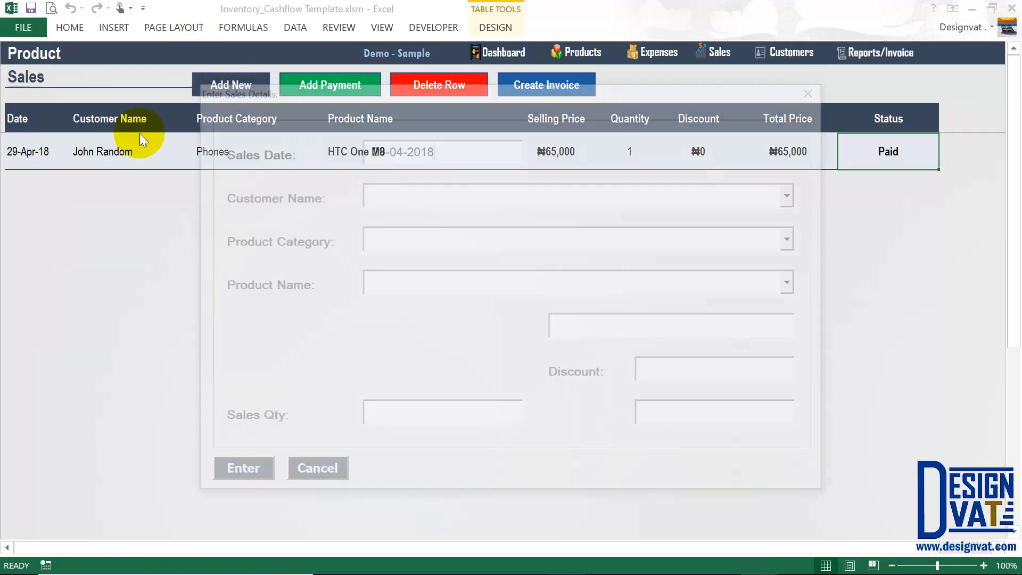
Set status to Credit, accept the suggested customer, and pick Dell Inspiron 13.
click(644, 155)
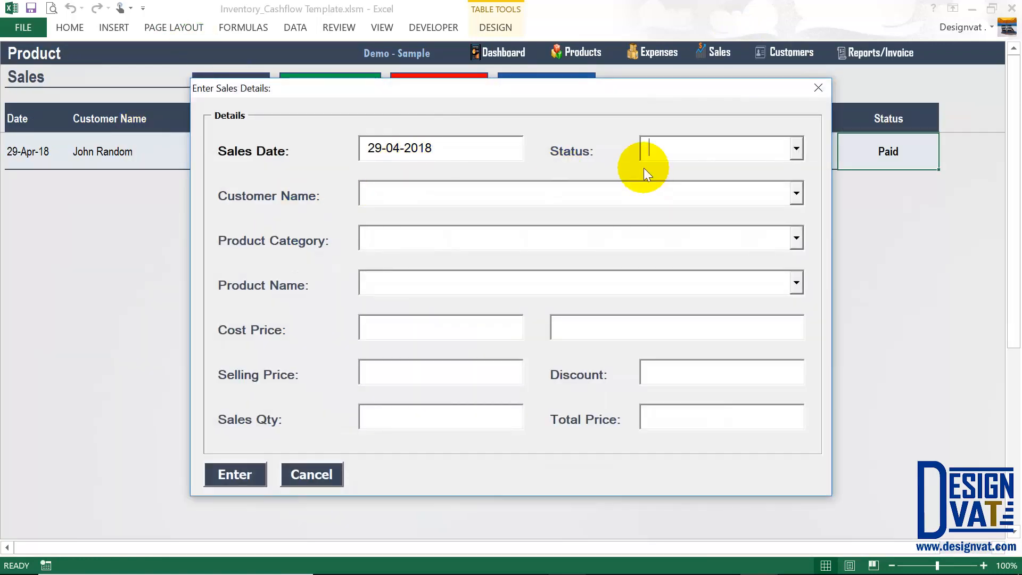
text(Credit)
click(530, 194)
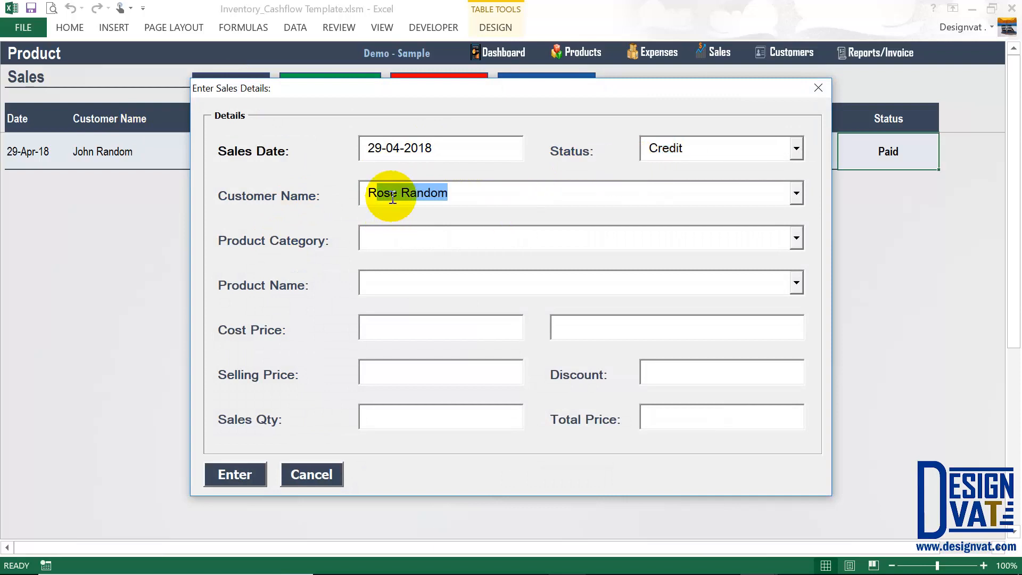
key(Tab)
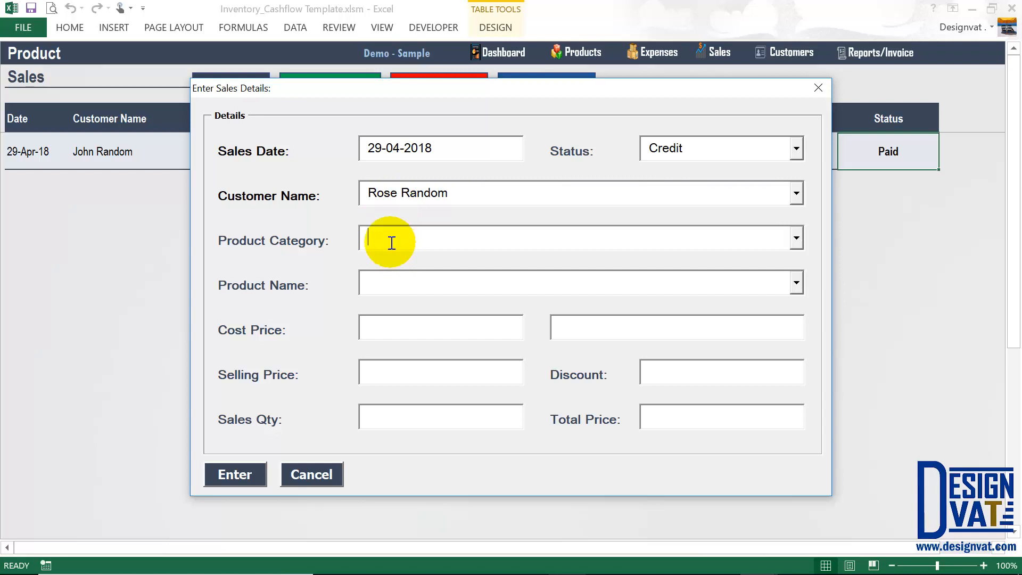
click(388, 284)
text(Dell Inspiron 13)
key(Tab)
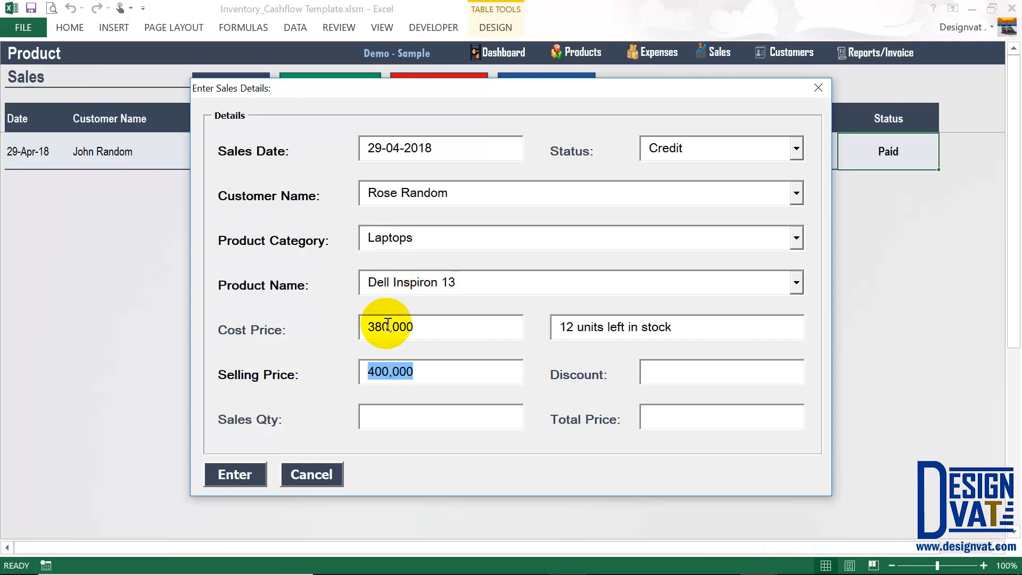
Review the 380,000 cost, 400,000 price and 12 in stock, then enter quantity 1.
double_click(392, 326)
drag(418, 370, 367, 372)
click(700, 333)
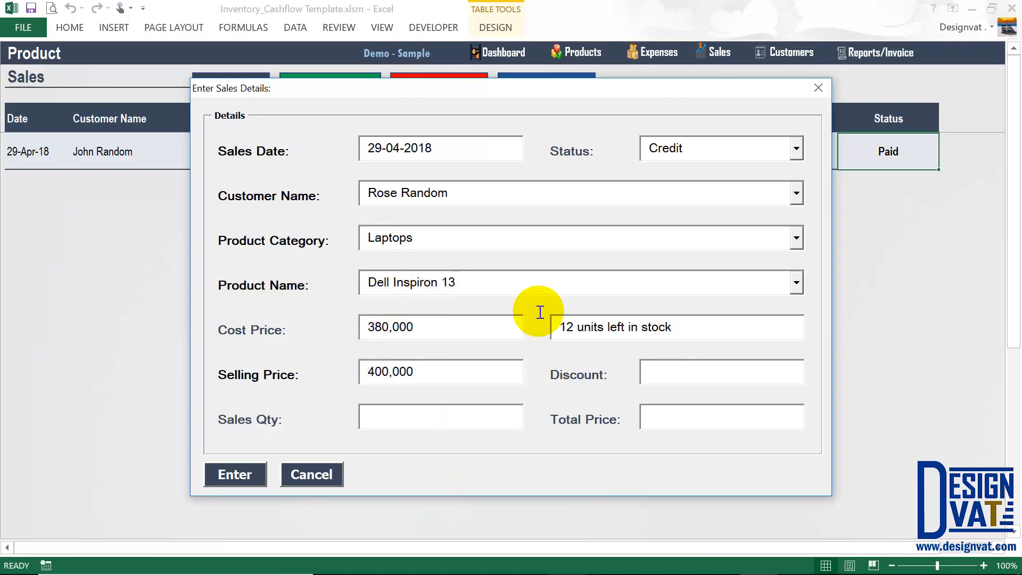
drag(540, 312, 488, 453)
click(404, 417)
text(1)
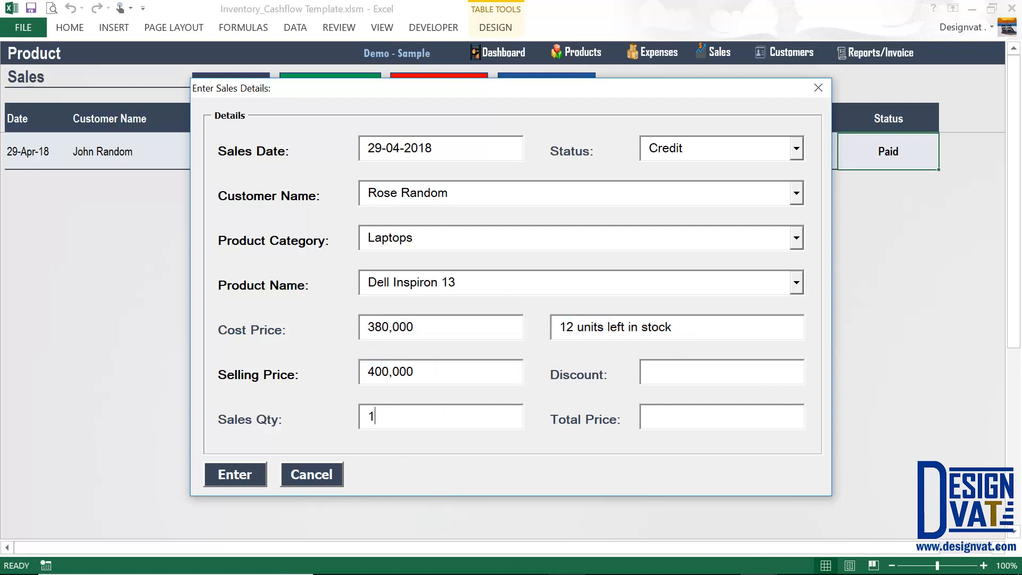
drag(725, 422, 638, 426)
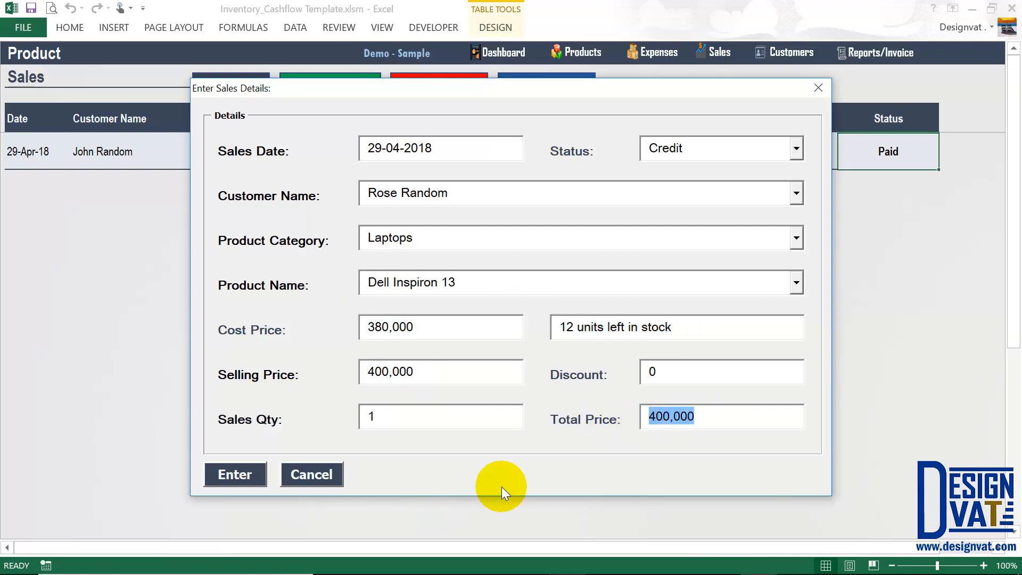
double_click(661, 149)
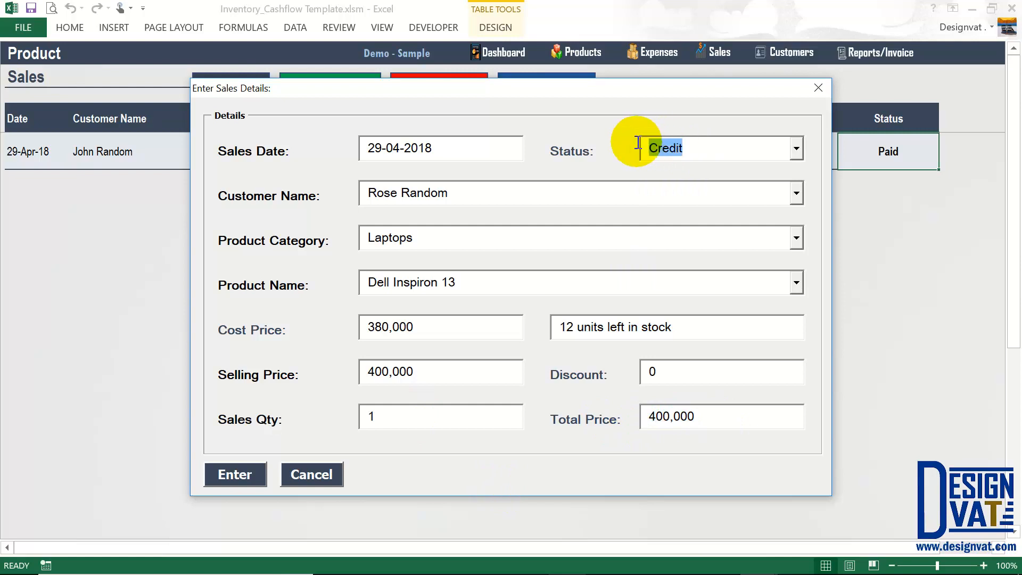
drag(423, 193, 367, 188)
drag(684, 145, 644, 147)
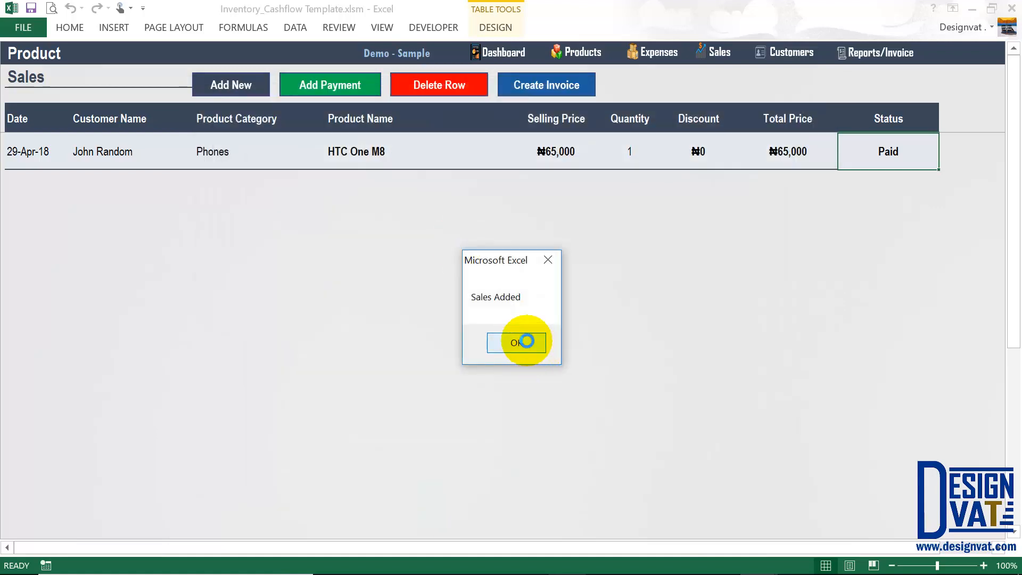
Dismiss the confirmation and inspect the new Credit row's customer and 400,000 price.
click(524, 342)
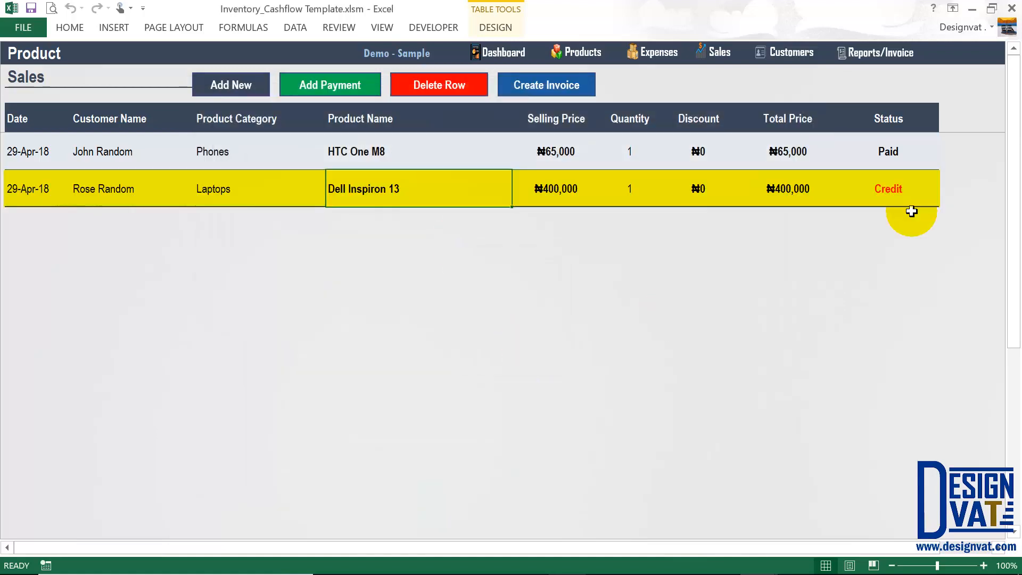
click(889, 184)
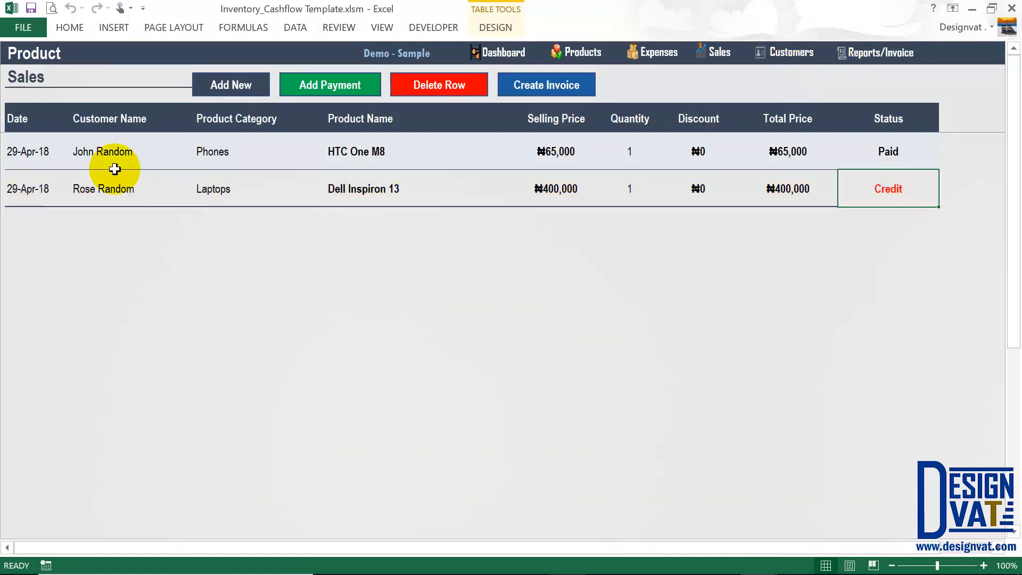
click(107, 193)
click(566, 198)
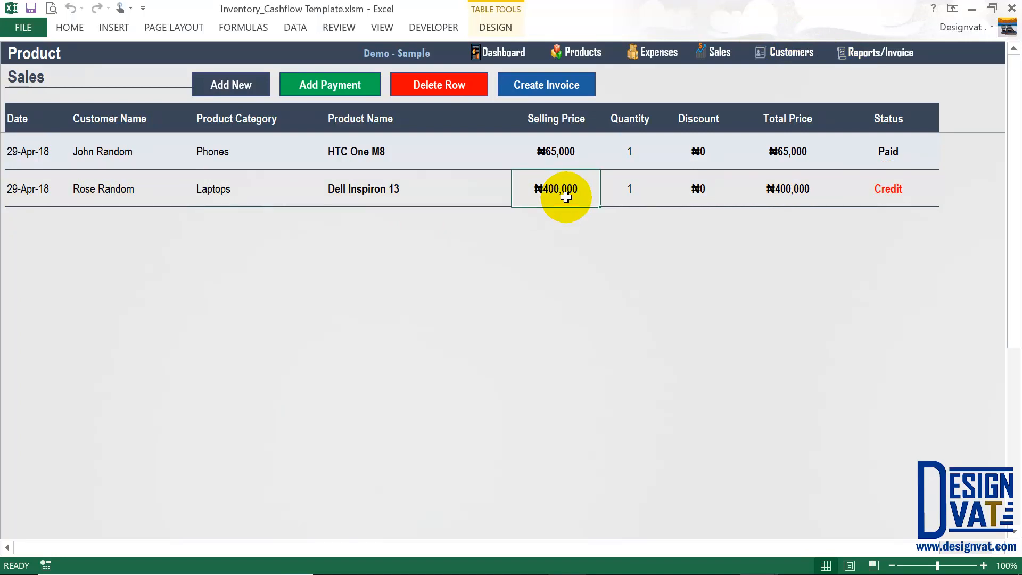
Check the first customer's 400,000 outstanding balance, then go to the Product Sales sheet.
click(783, 51)
click(746, 155)
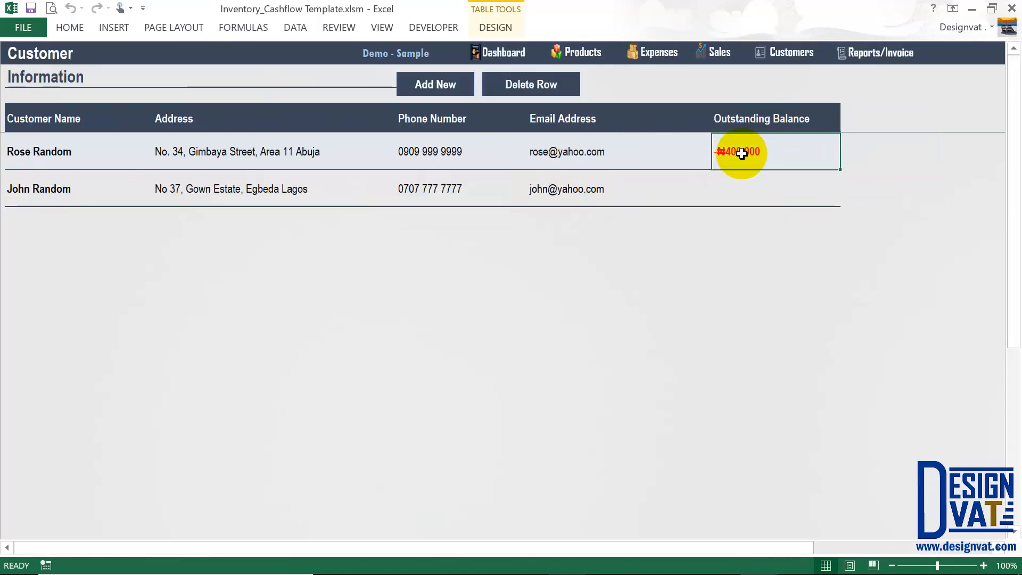
click(80, 156)
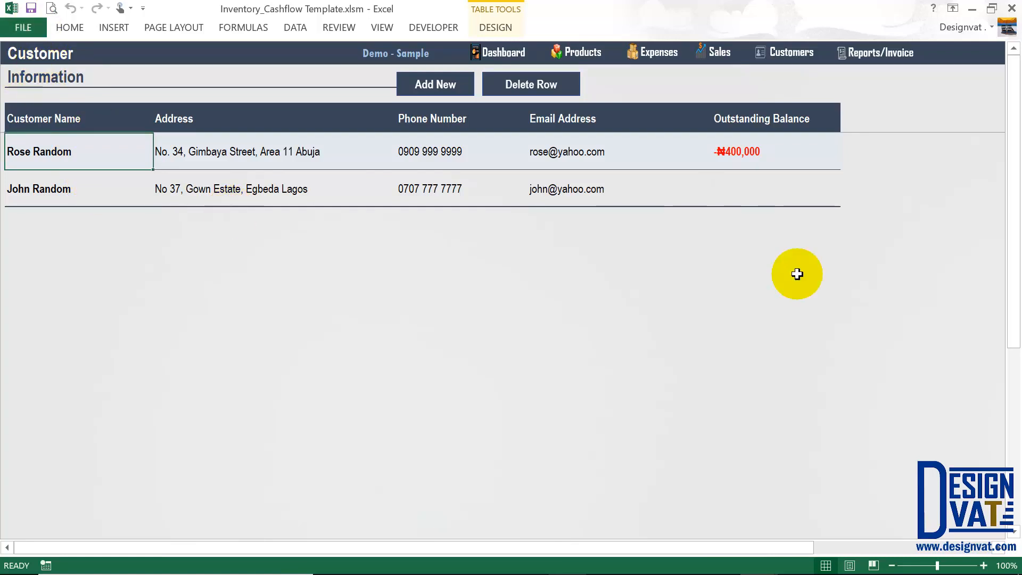
click(749, 153)
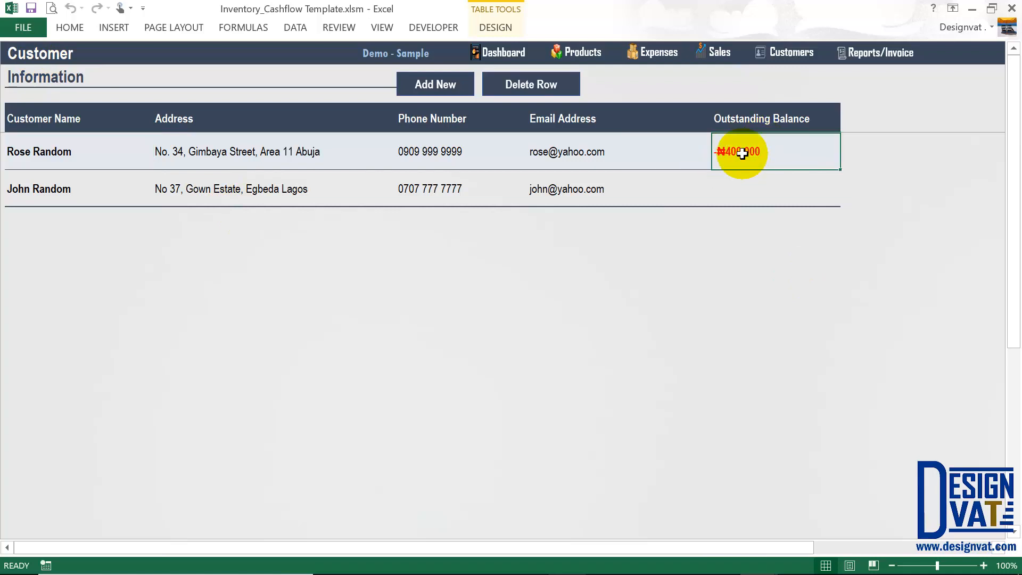
click(719, 55)
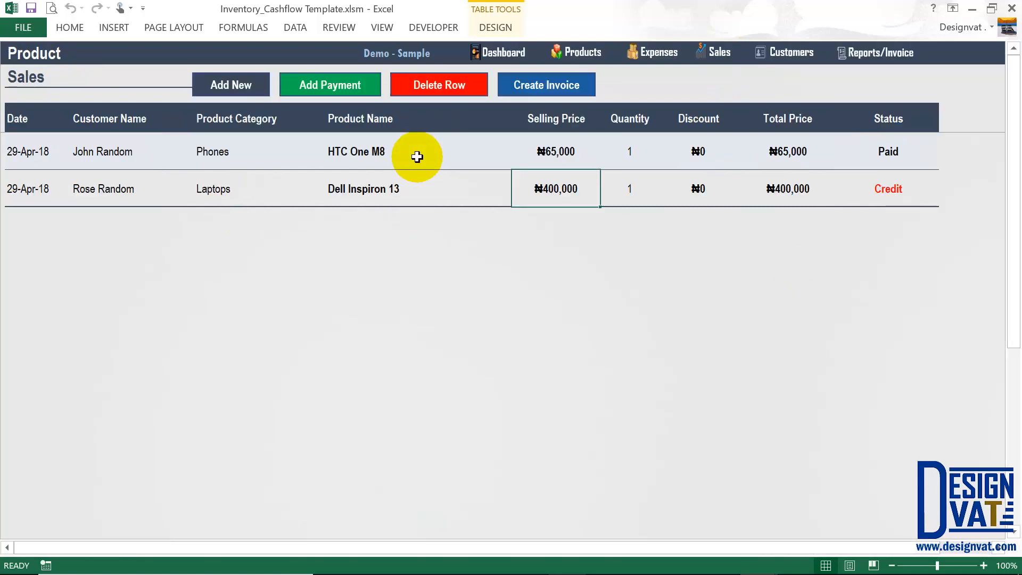
click(223, 86)
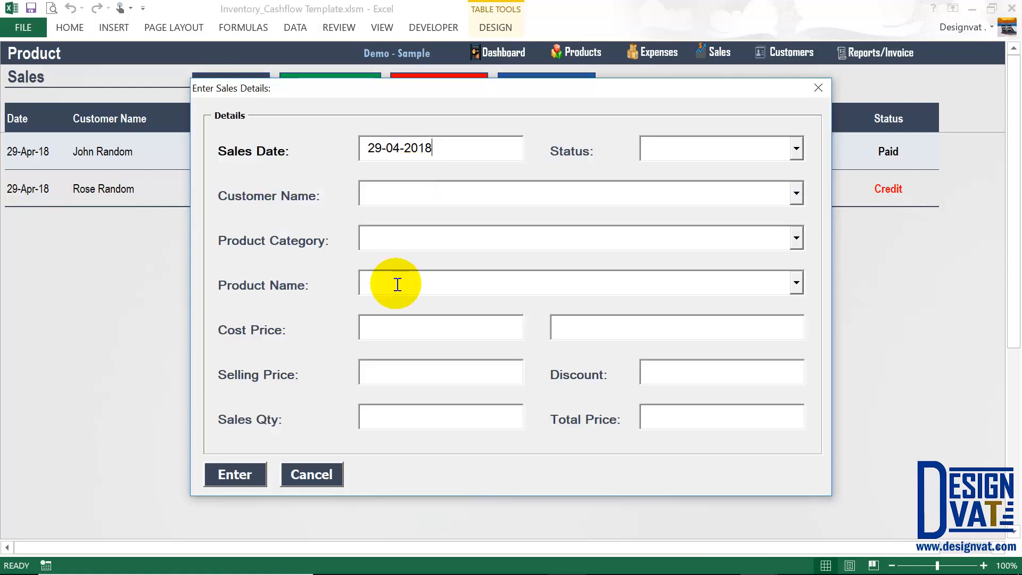
click(316, 476)
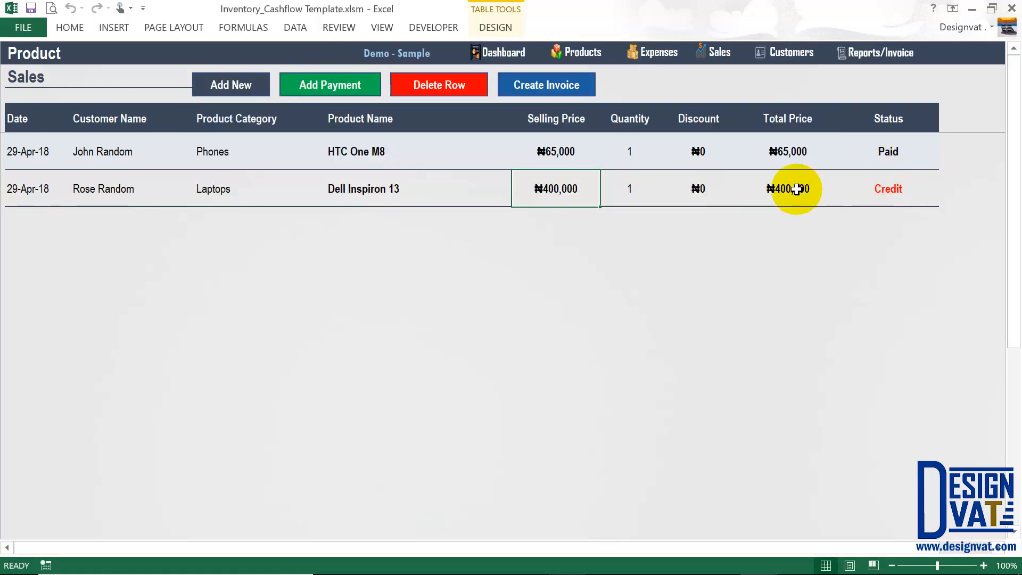
drag(878, 187, 780, 180)
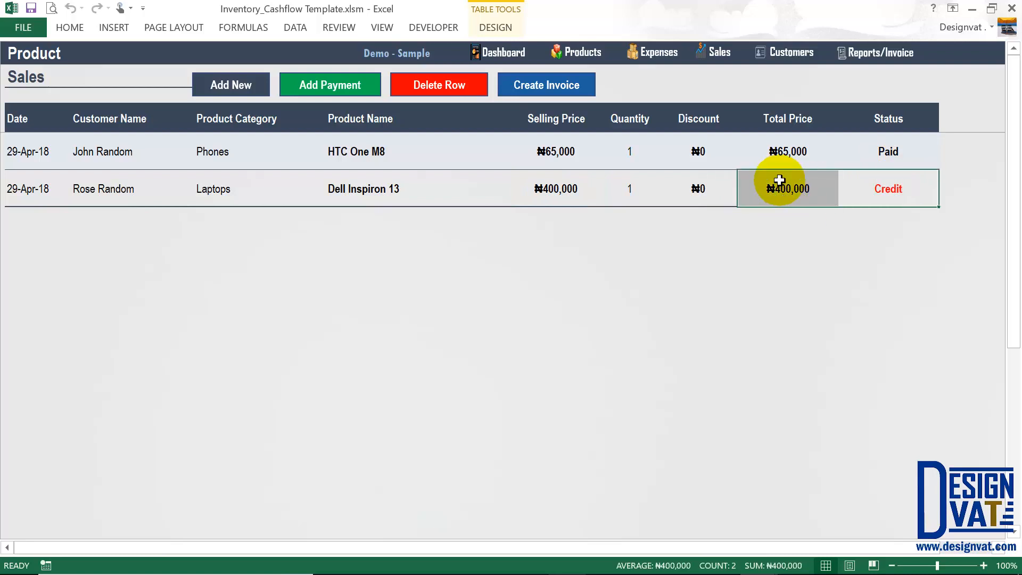
Open the payment form and compare the two customers' 400,000 and zero balances.
click(357, 89)
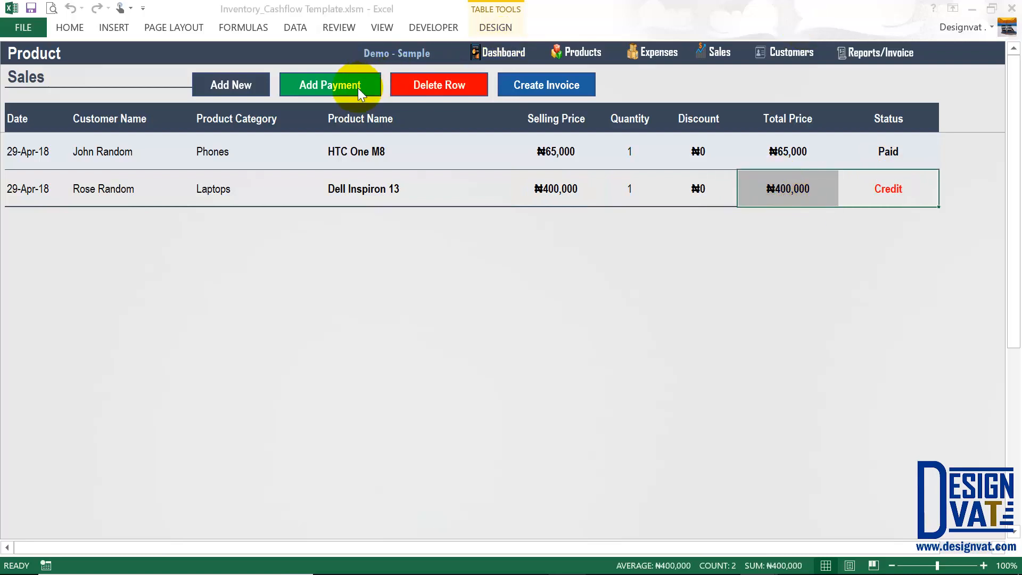
drag(529, 218, 426, 215)
click(478, 269)
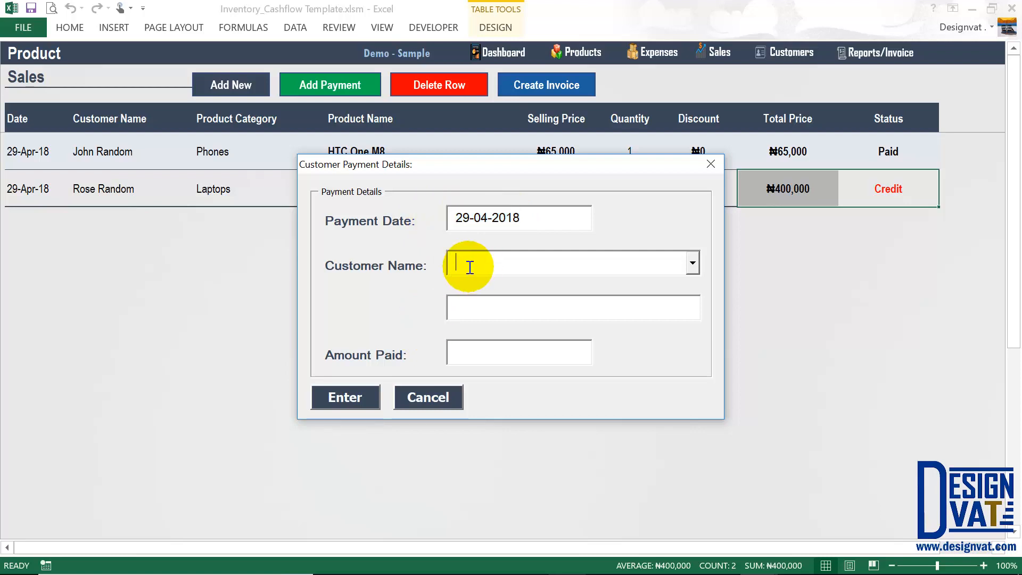
click(693, 260)
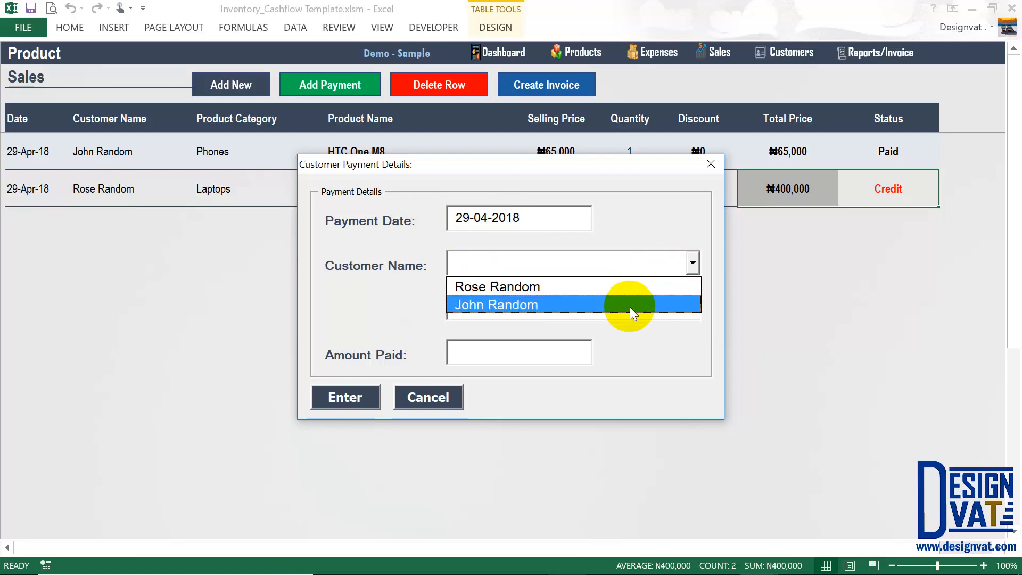
click(489, 291)
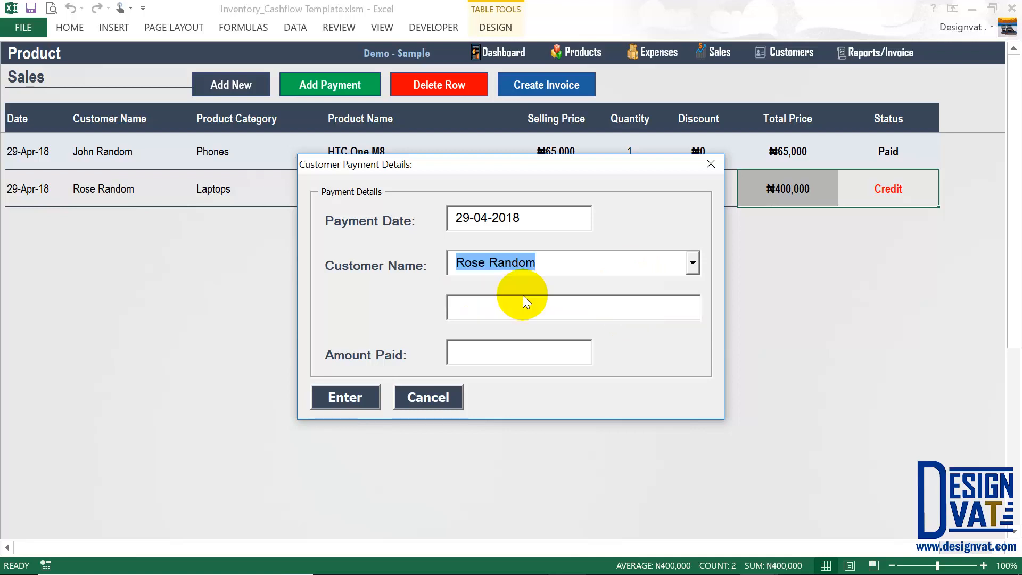
click(639, 308)
drag(618, 308, 449, 307)
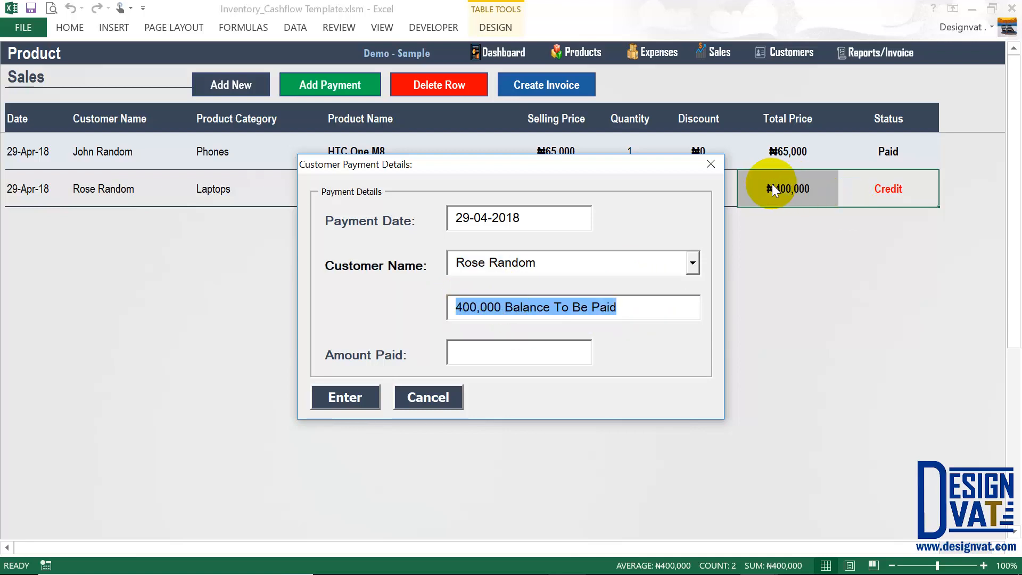
click(693, 264)
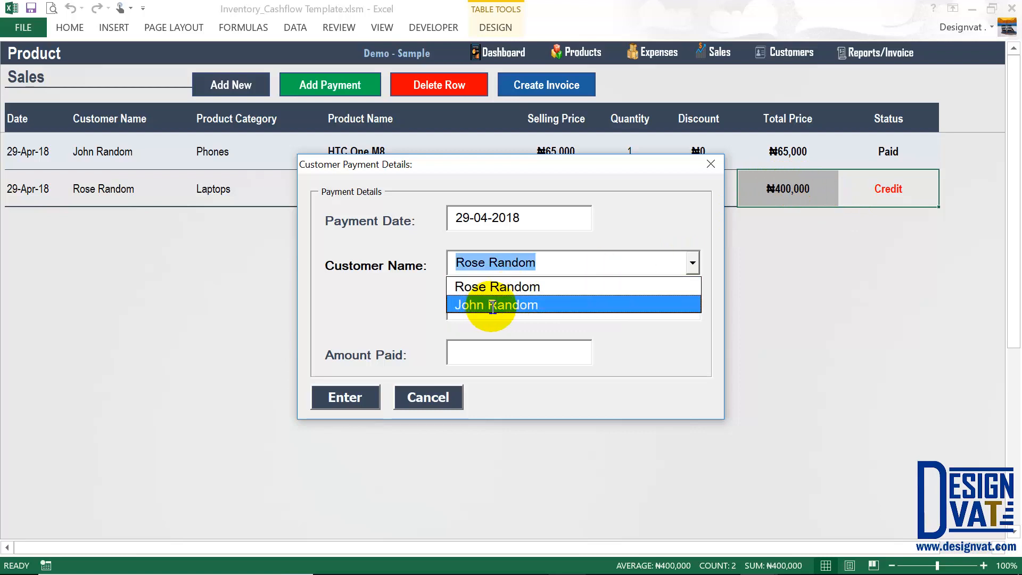
click(486, 306)
drag(515, 308, 456, 308)
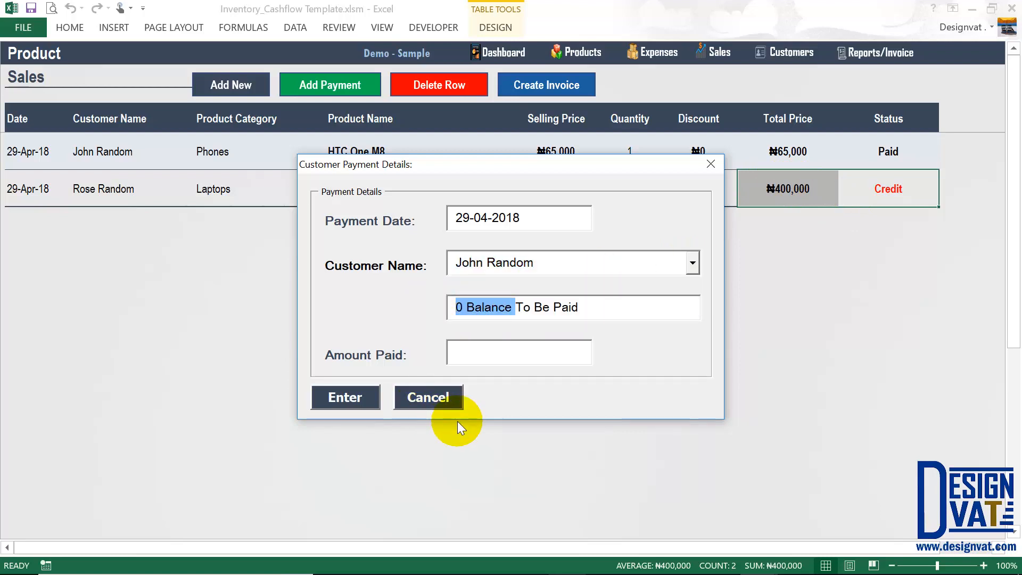
Reselect the customer owing 400,000 and submit a 200,000 payment.
drag(634, 180, 638, 200)
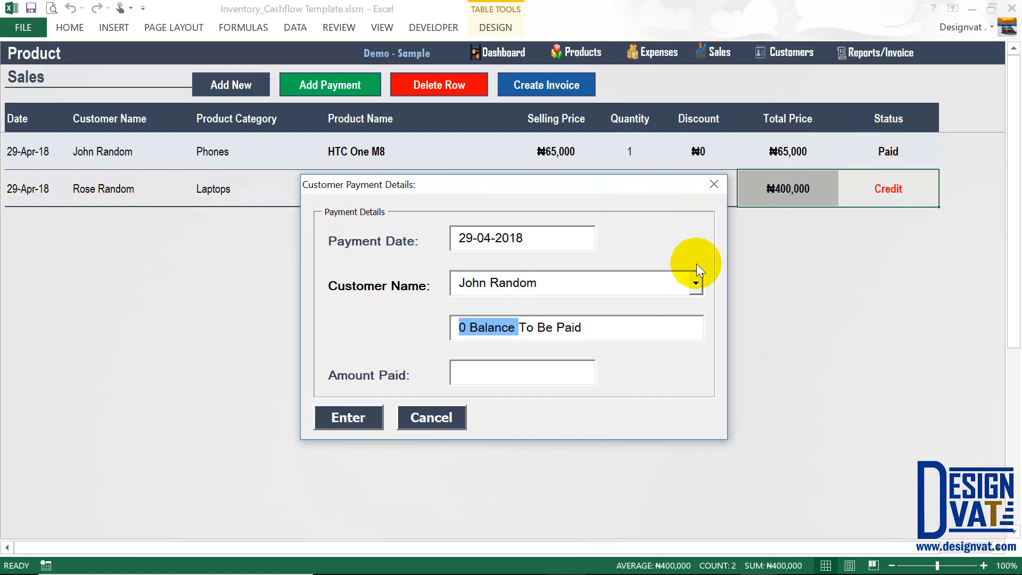
click(611, 289)
click(526, 309)
click(502, 371)
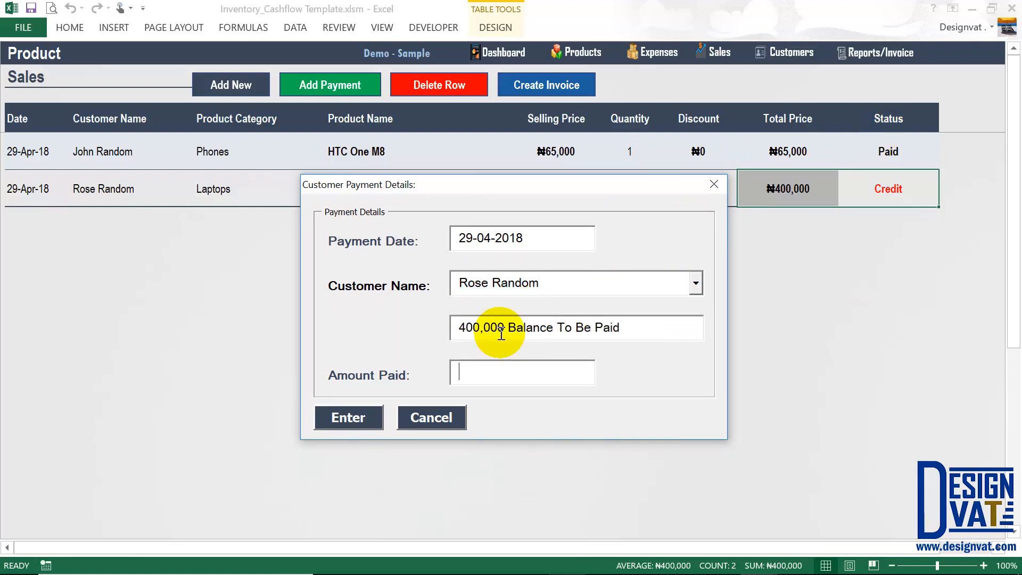
drag(501, 334, 447, 326)
click(463, 377)
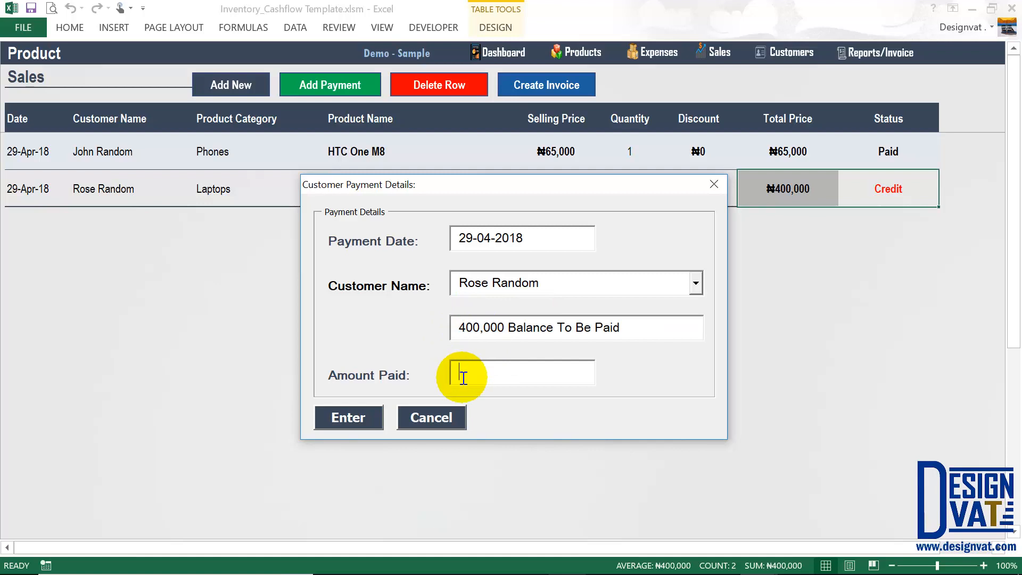
text(200,000)
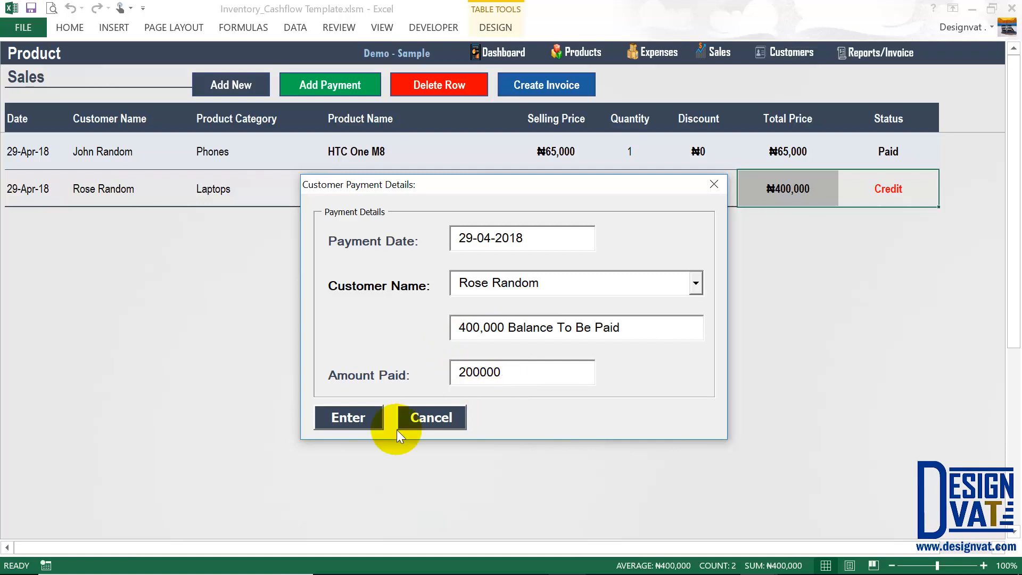
click(345, 417)
key(Return)
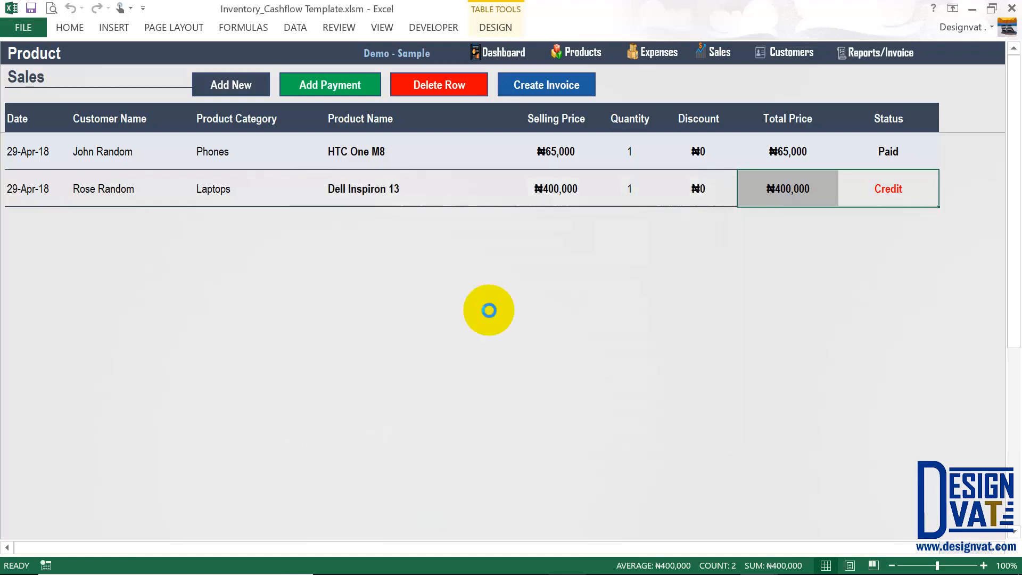
Dismiss the payment message and check the new ₦200,000 Customer Payment row against the credit sale's total.
click(498, 341)
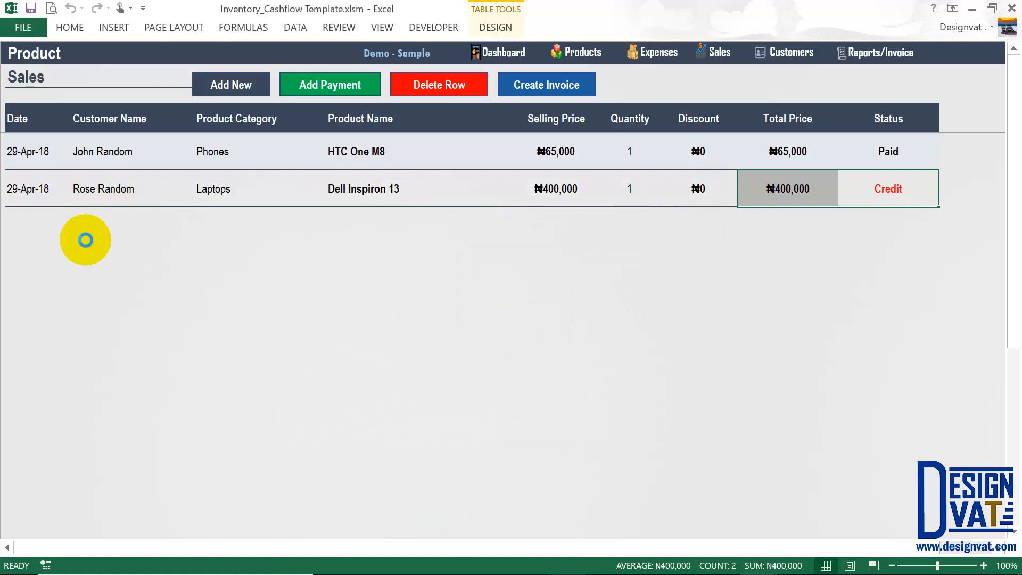
click(37, 226)
click(82, 233)
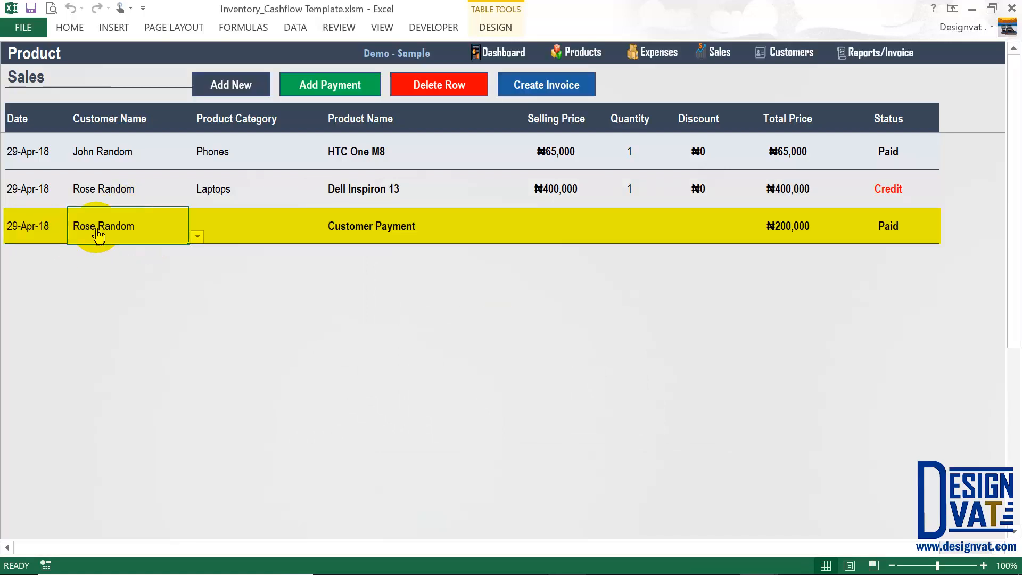
key(Right)
click(378, 217)
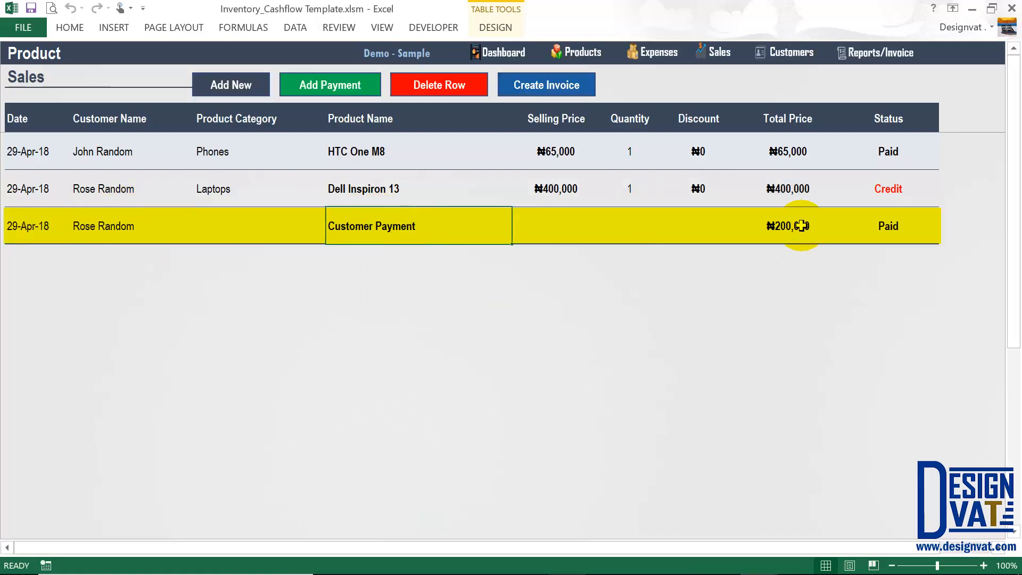
click(778, 230)
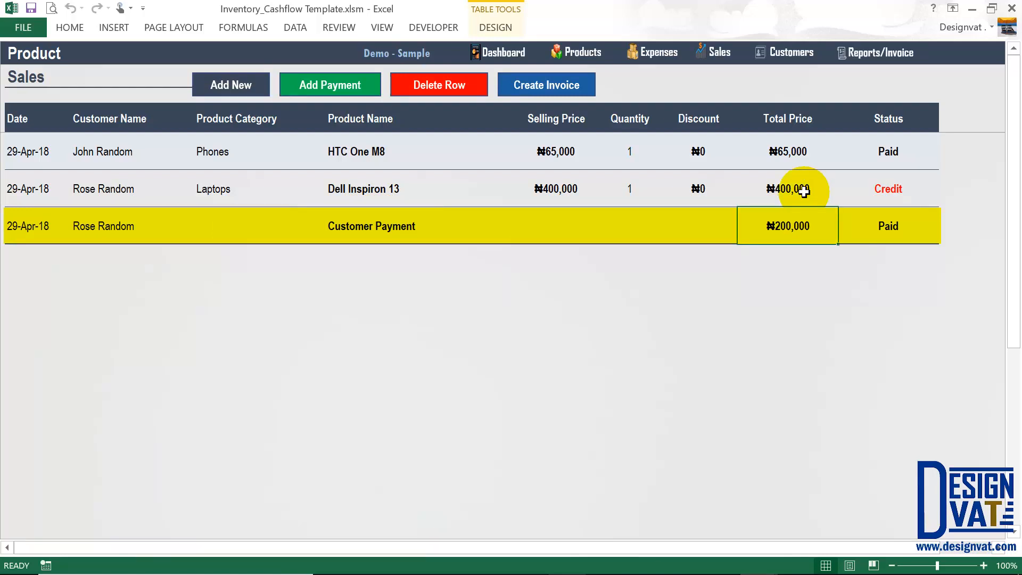
drag(804, 191, 799, 224)
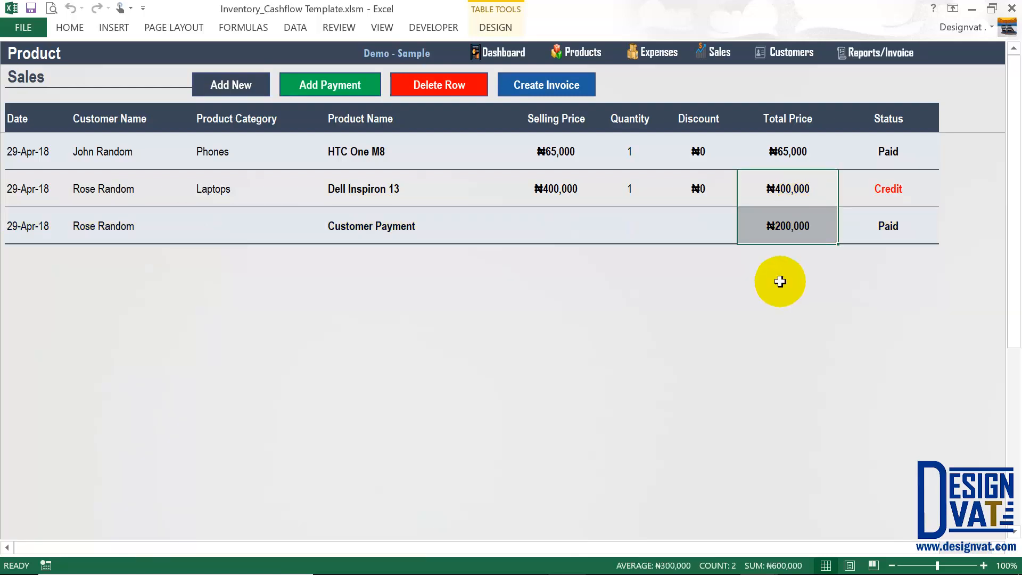
click(783, 226)
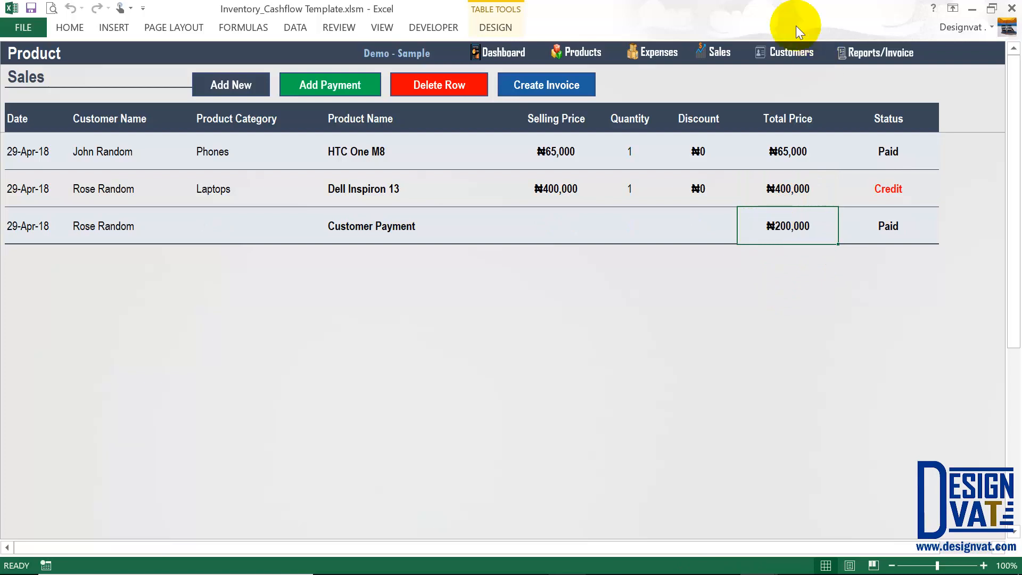
click(788, 52)
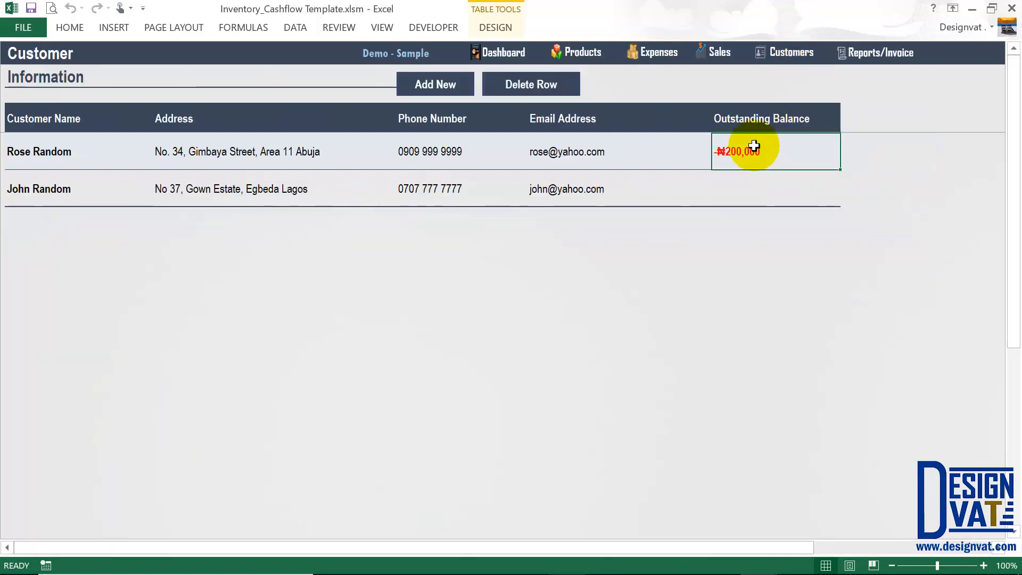
click(727, 52)
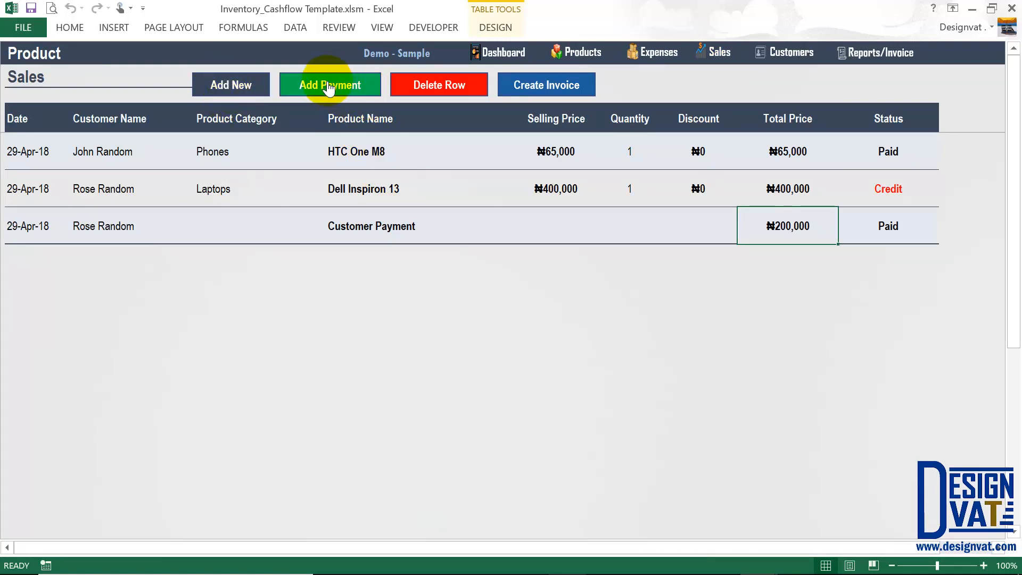
click(887, 191)
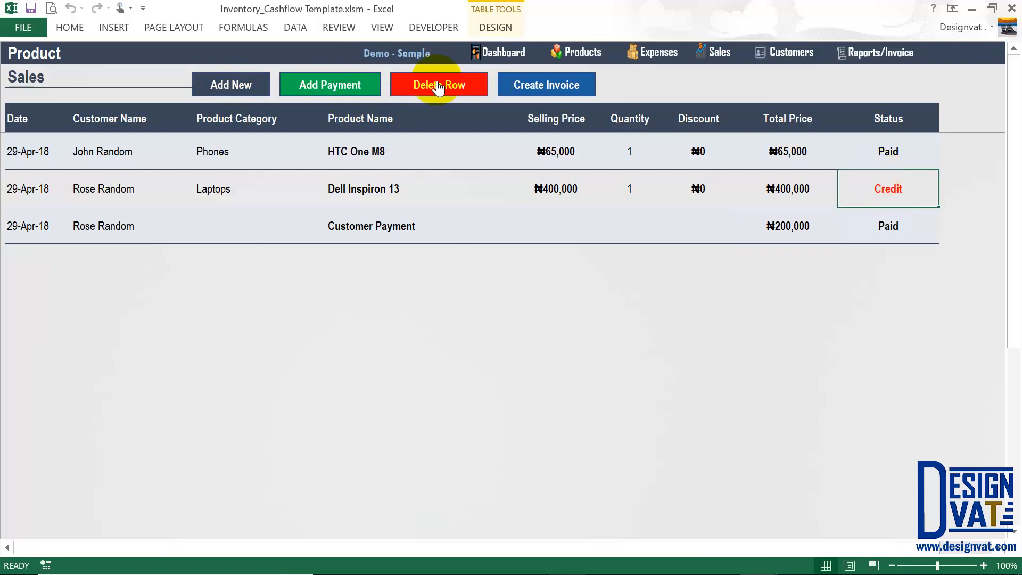
click(43, 227)
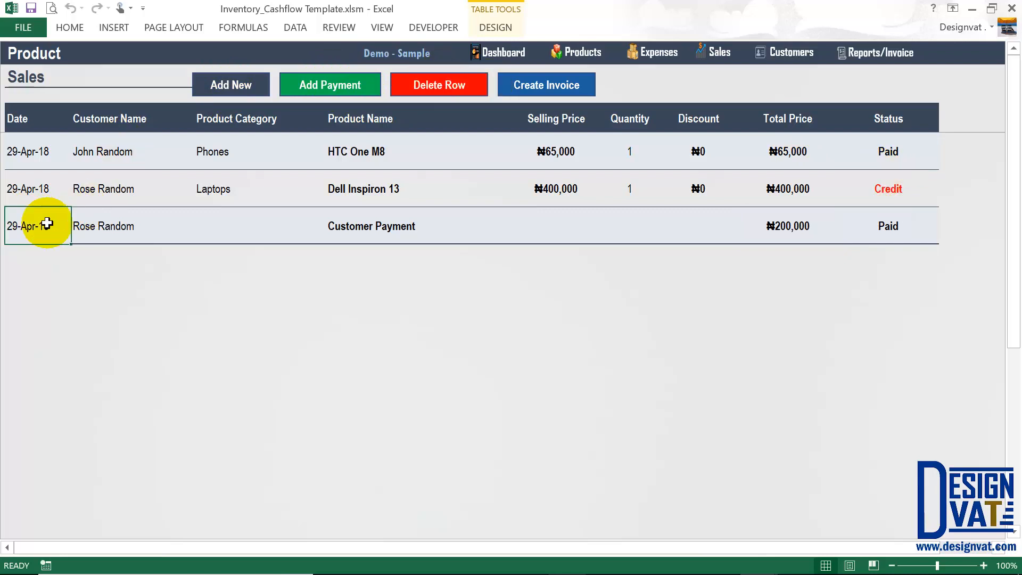
click(461, 85)
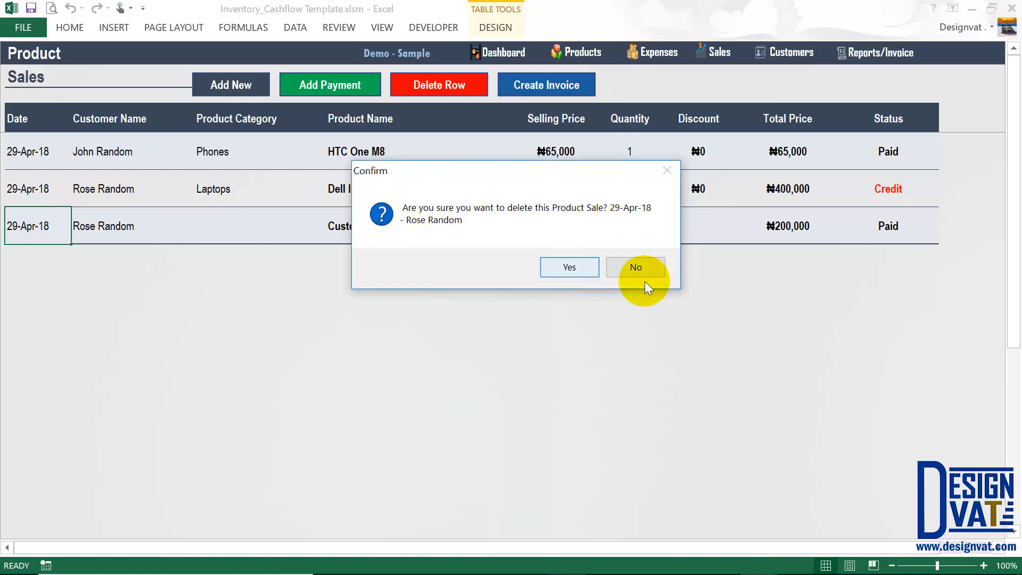
click(637, 268)
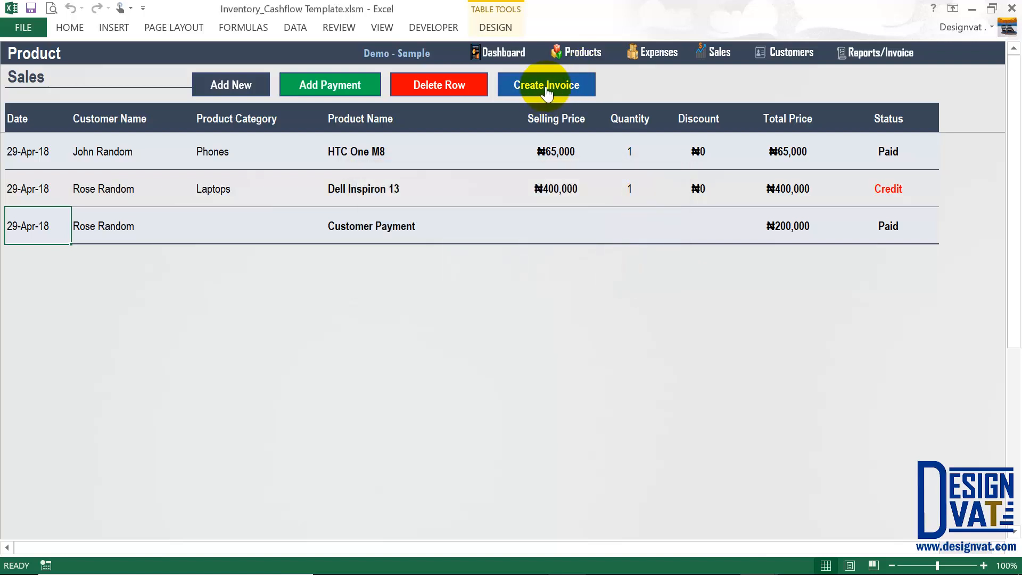
Create an invoice from the first sale row: one HTC One M8 at ₦65,000.
click(104, 155)
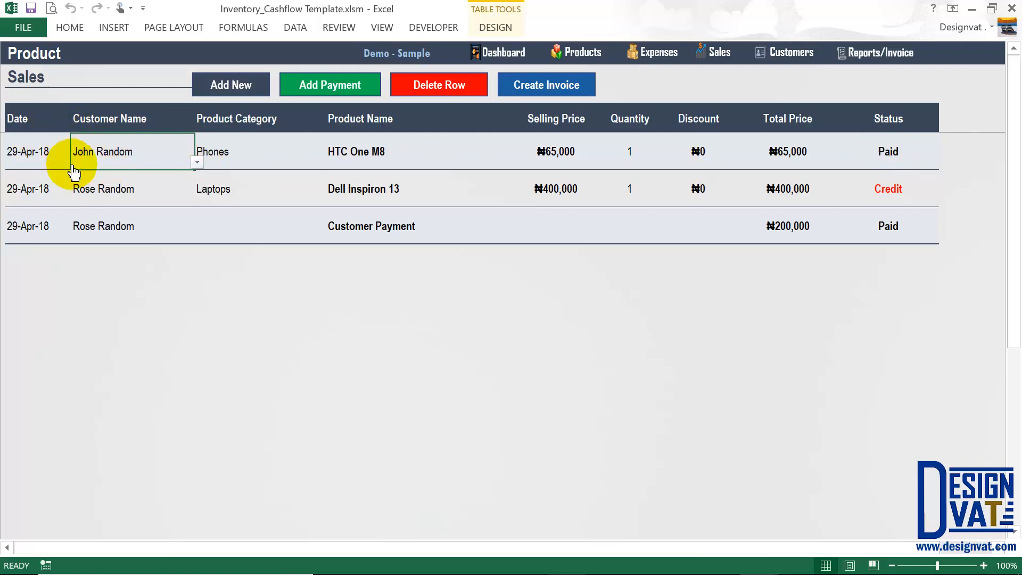
click(535, 85)
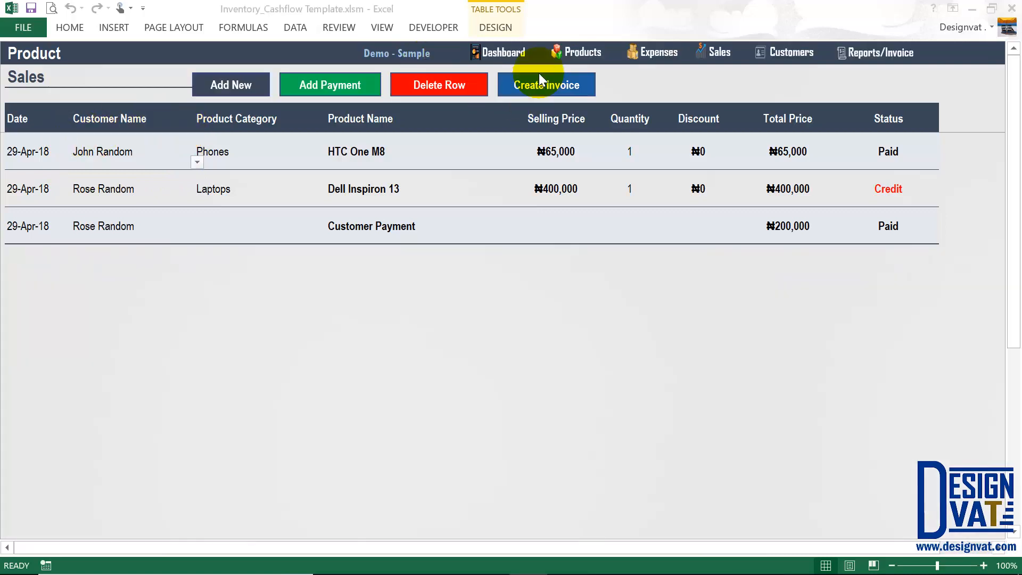
click(568, 86)
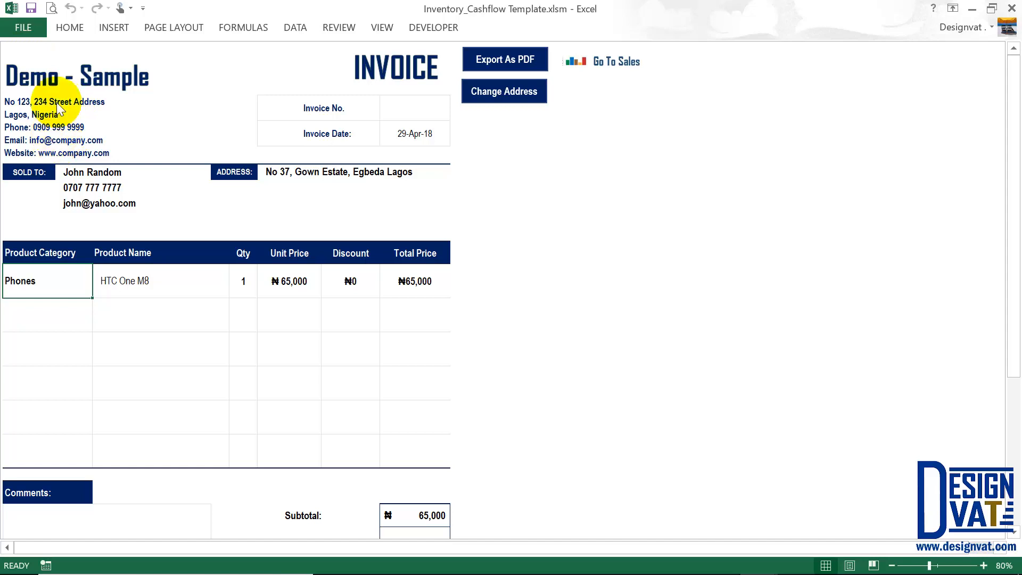
Show the editable company address details and review their labels and values.
click(503, 95)
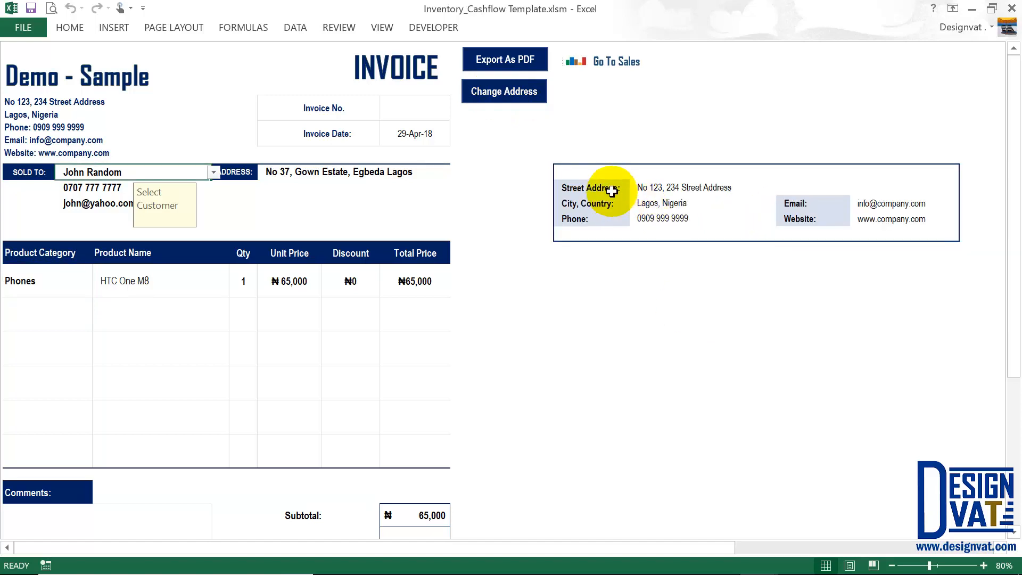
click(612, 191)
click(798, 203)
click(798, 219)
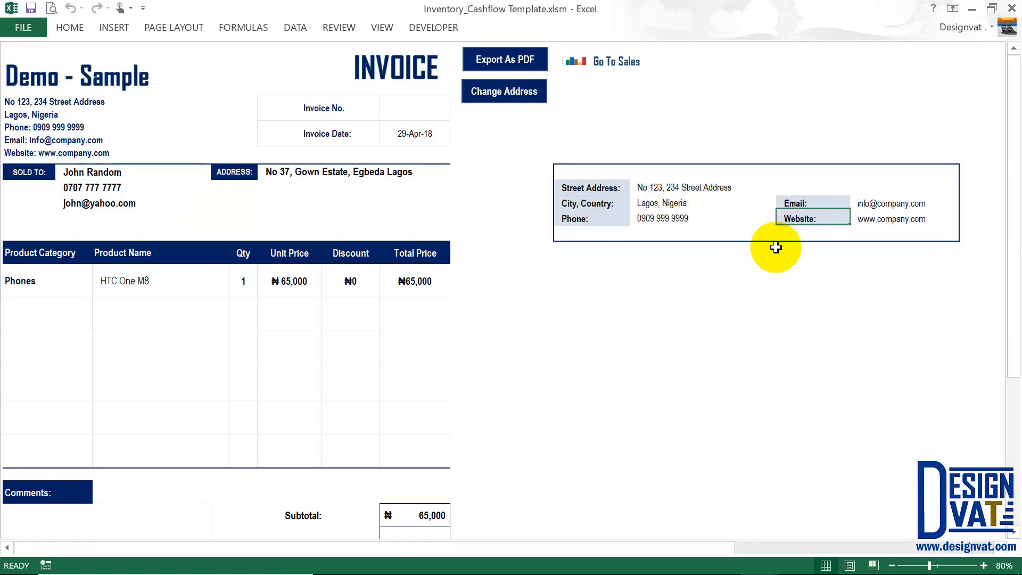
drag(664, 187, 662, 216)
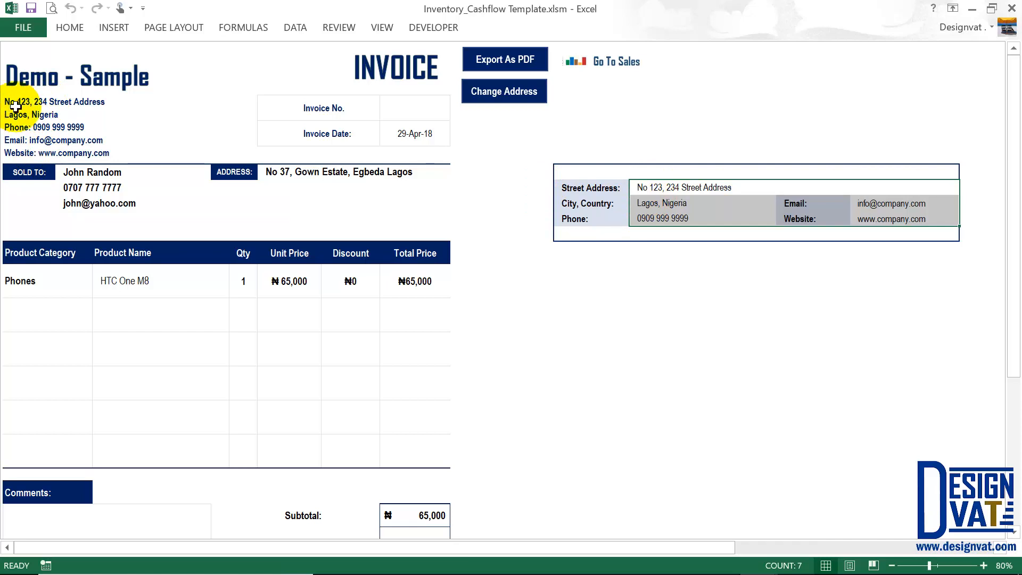
Replace the company street address with placeholder text and enter a new phone number.
click(691, 182)
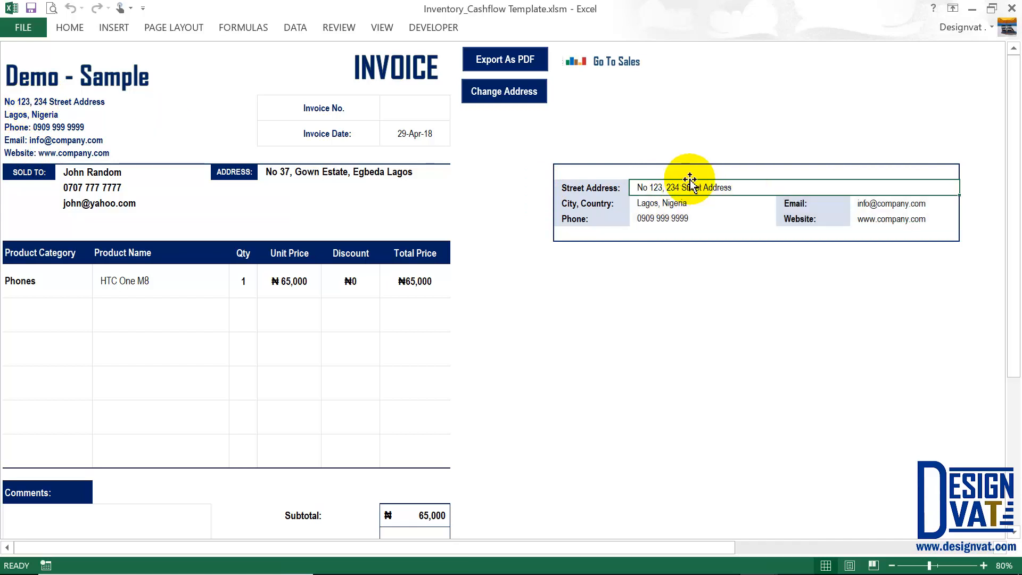
text(random addres)
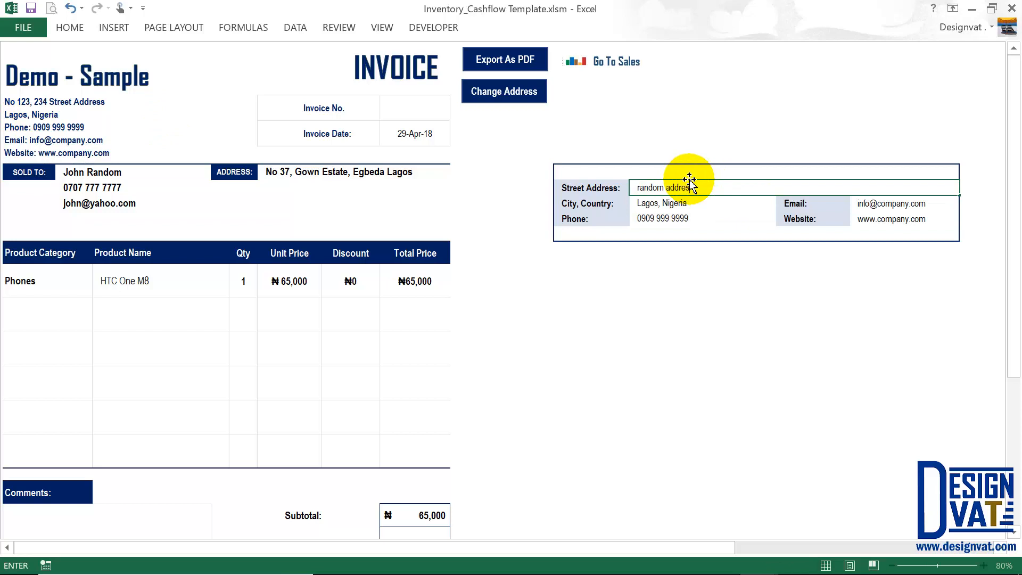
text(s)
key(Return)
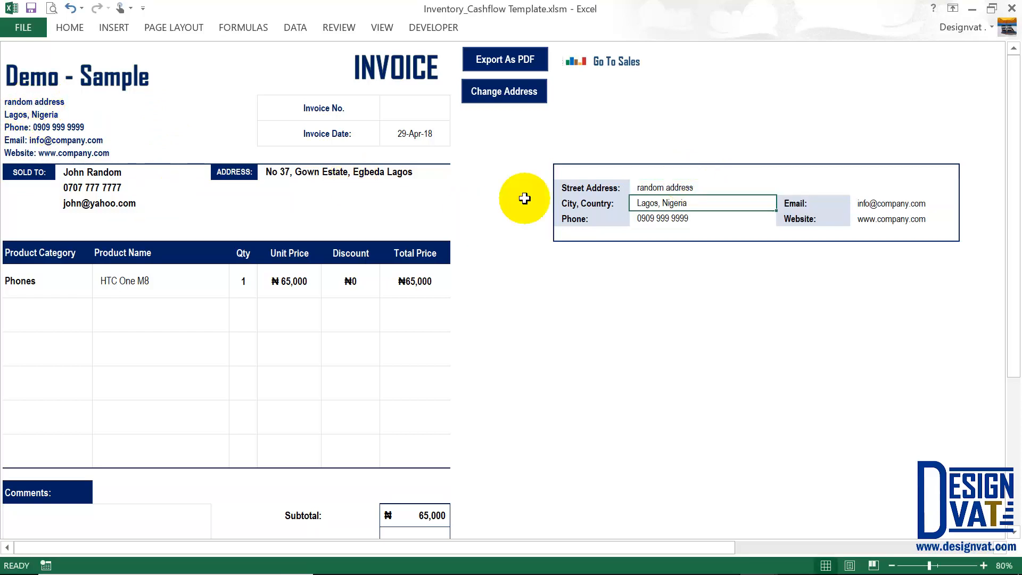
click(662, 215)
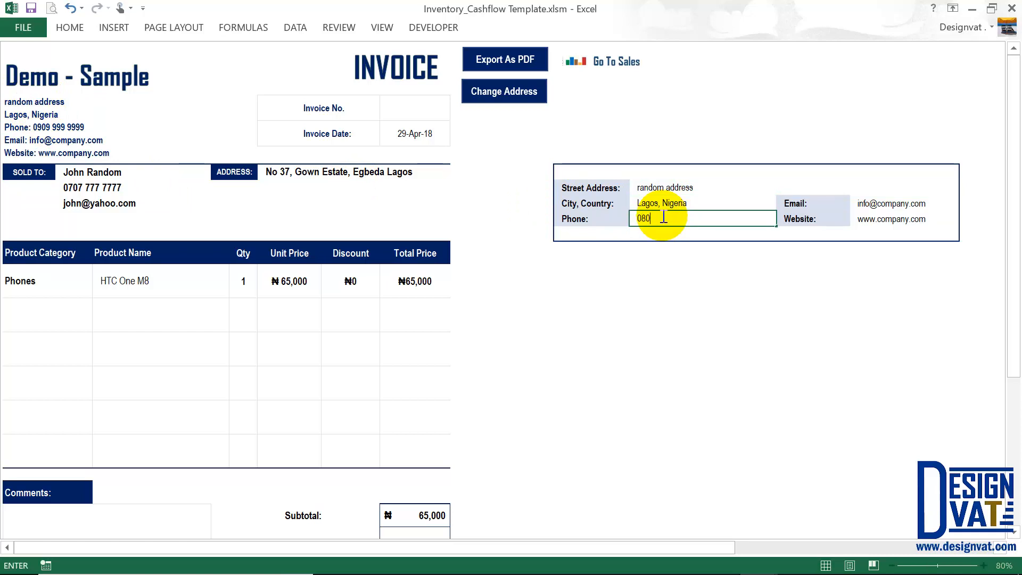
key(Return)
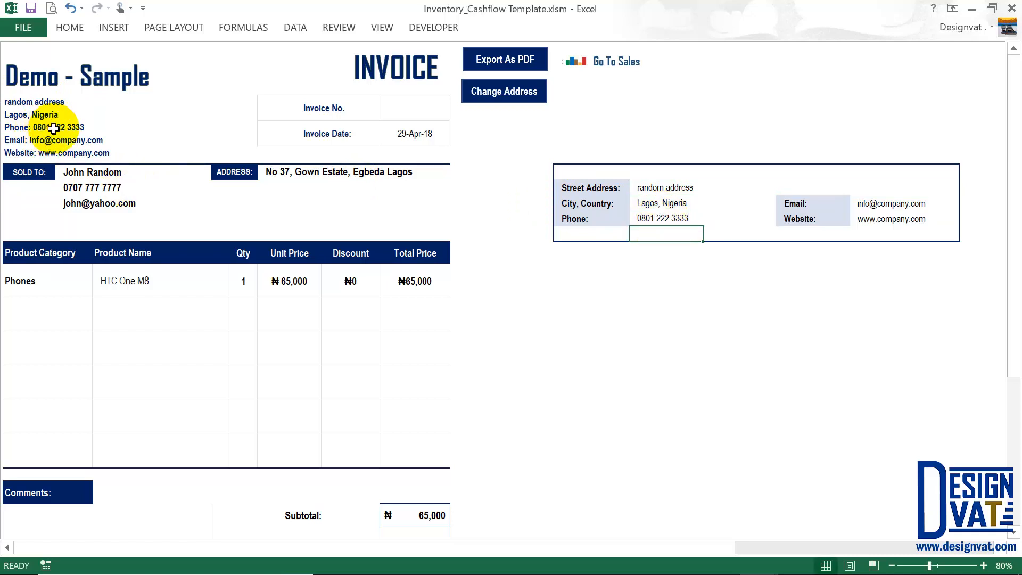
Review the address, email and website values, then undo the edits to restore the originals.
click(668, 187)
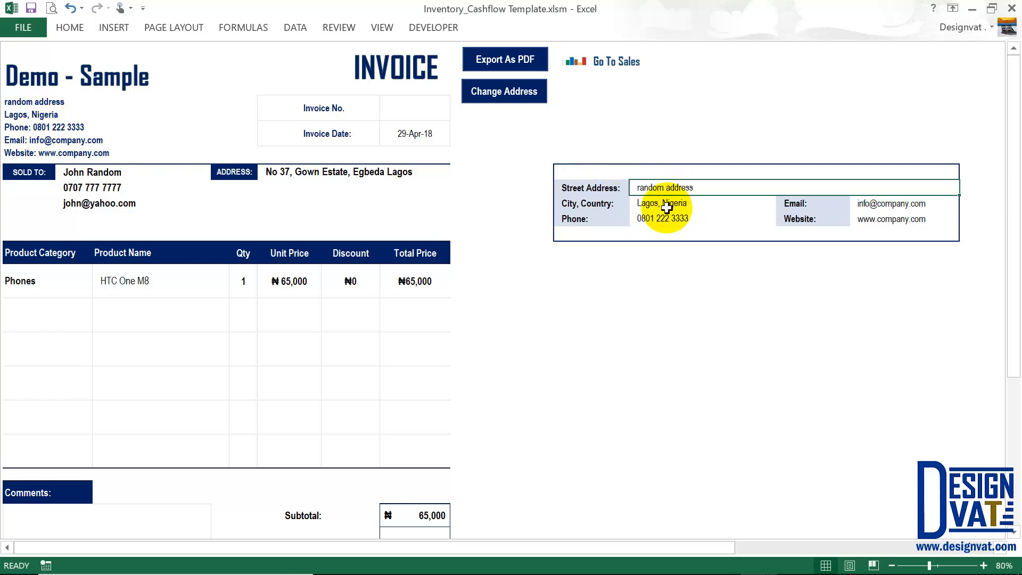
click(661, 203)
click(662, 220)
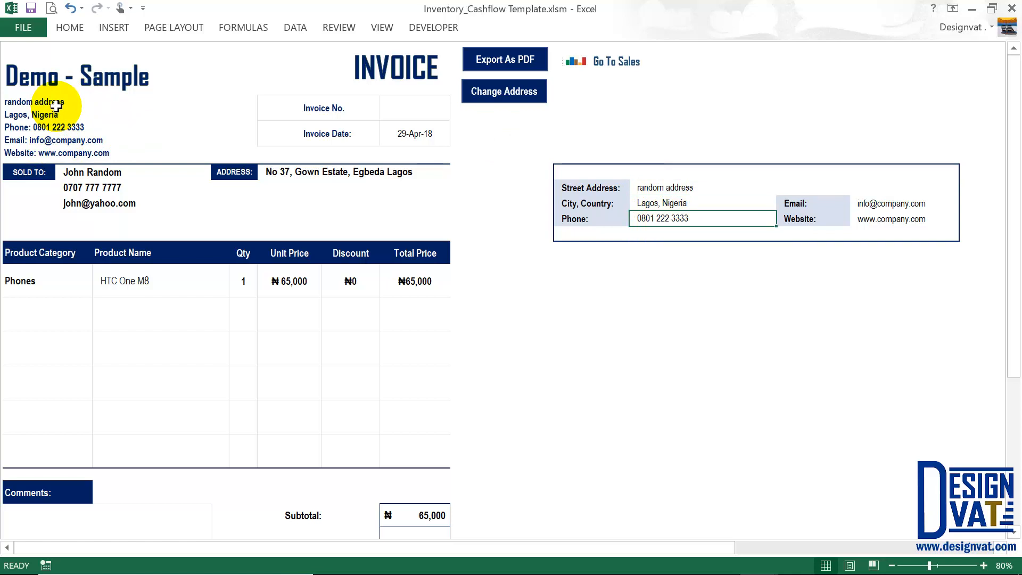
click(14, 154)
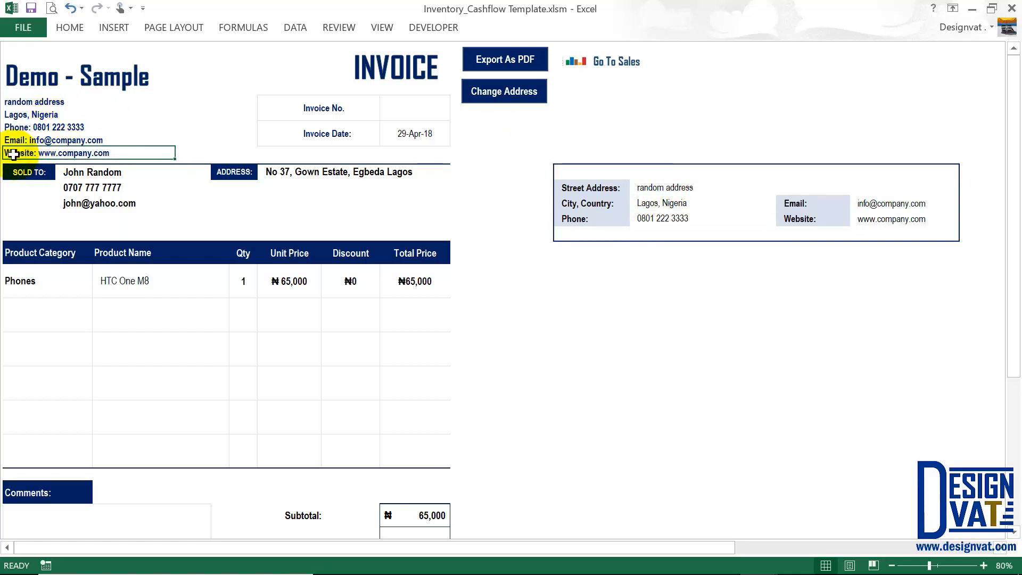
click(893, 219)
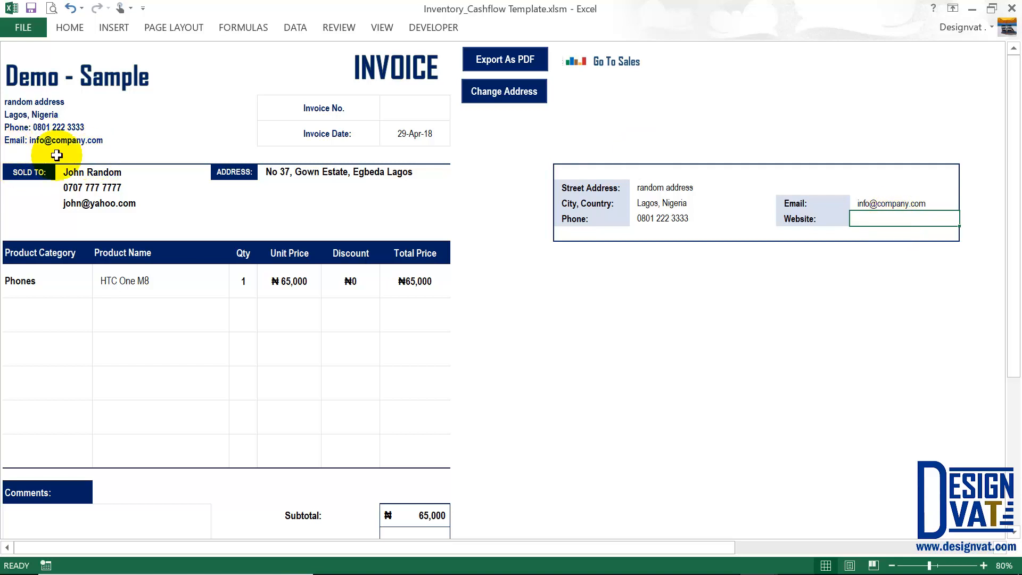
click(894, 205)
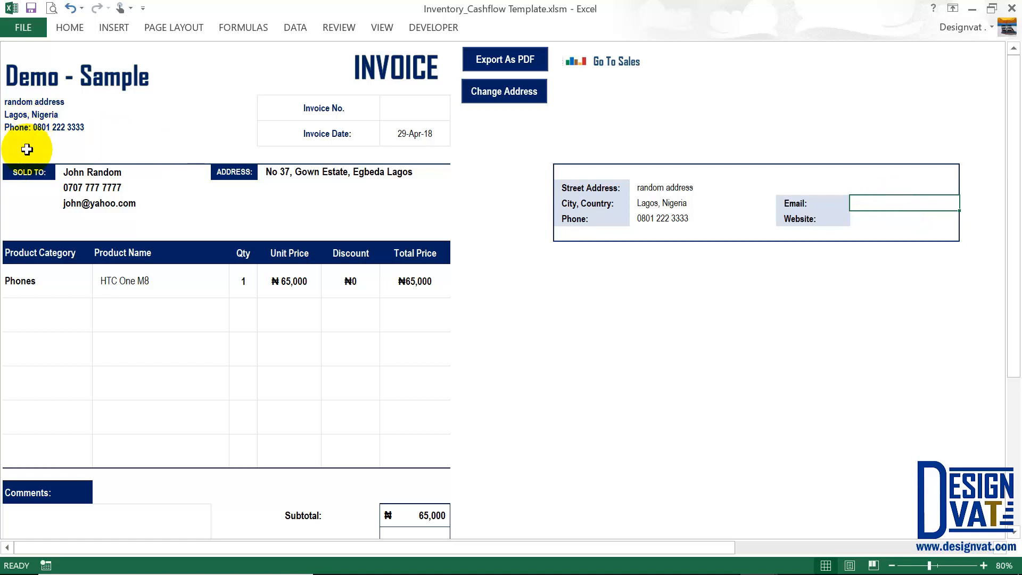
click(71, 8)
click(71, 8)
click(71, 8)
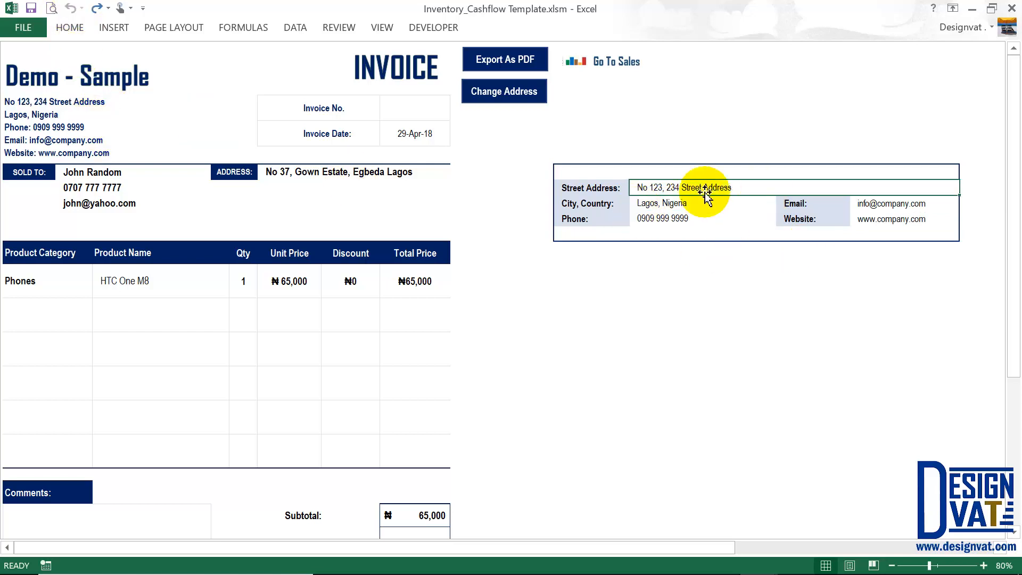
Toggle the company address panel off, back on to review it, then off again.
click(486, 91)
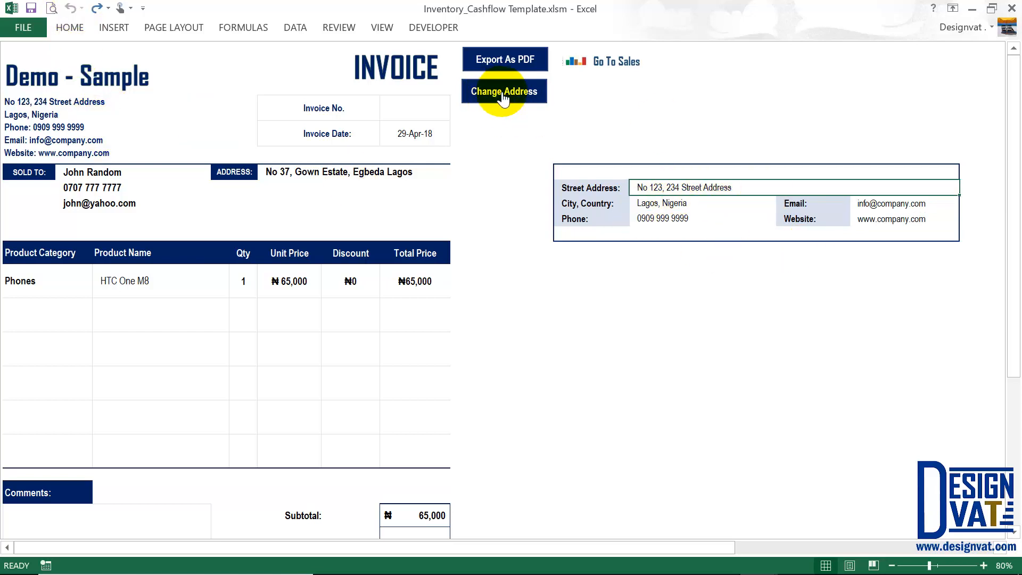
click(505, 99)
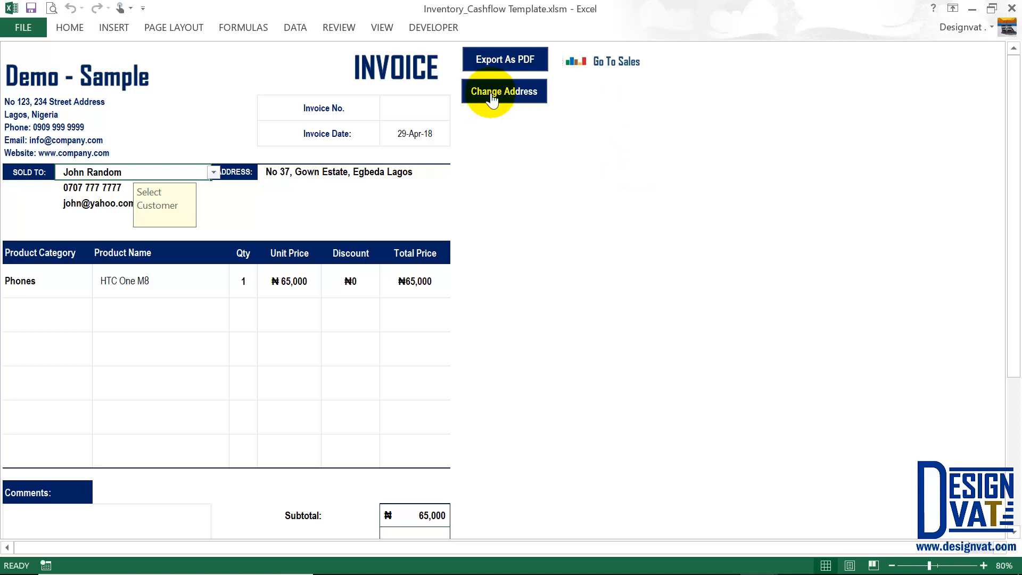
click(490, 92)
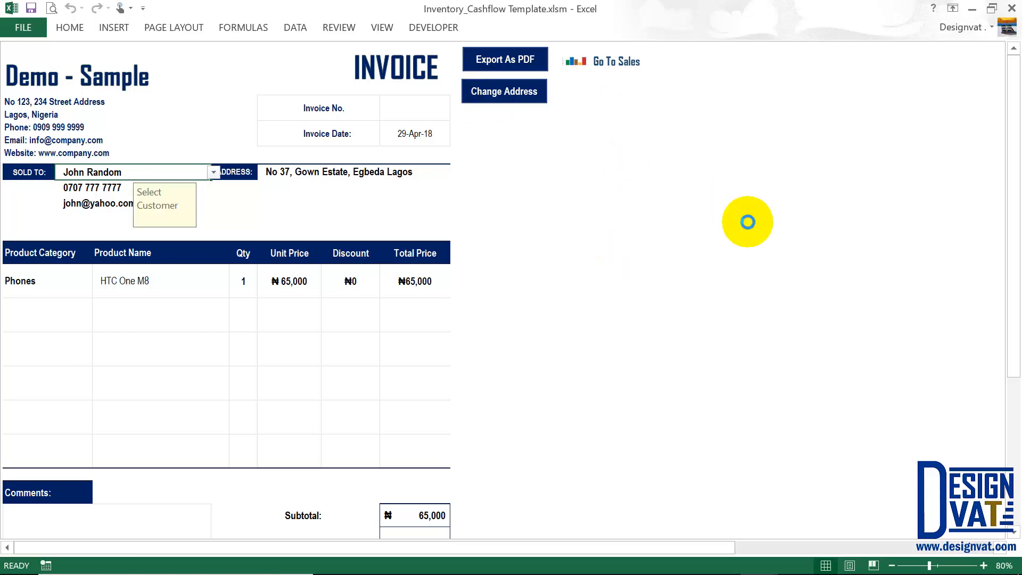
click(684, 204)
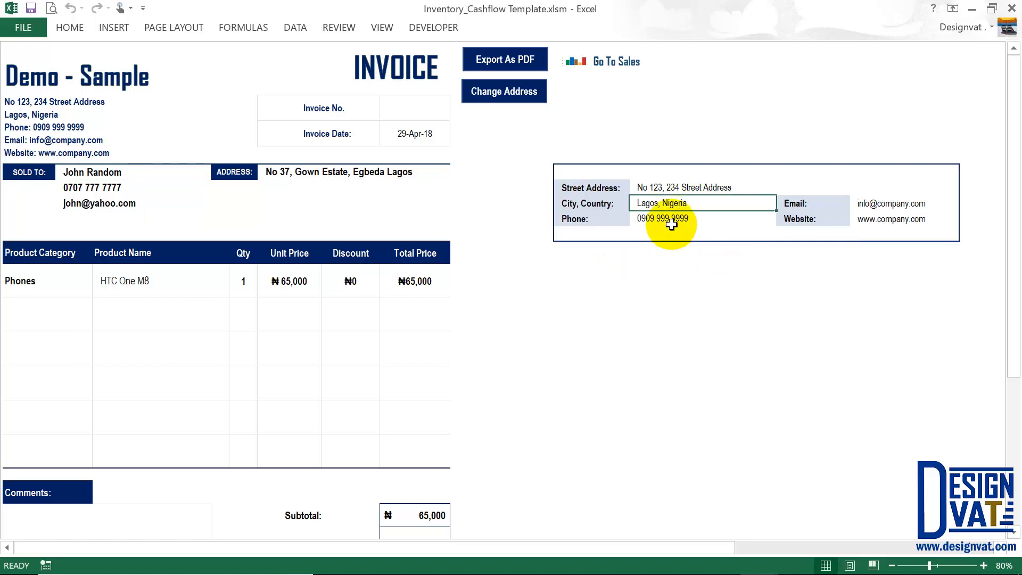
click(675, 218)
click(900, 204)
click(906, 218)
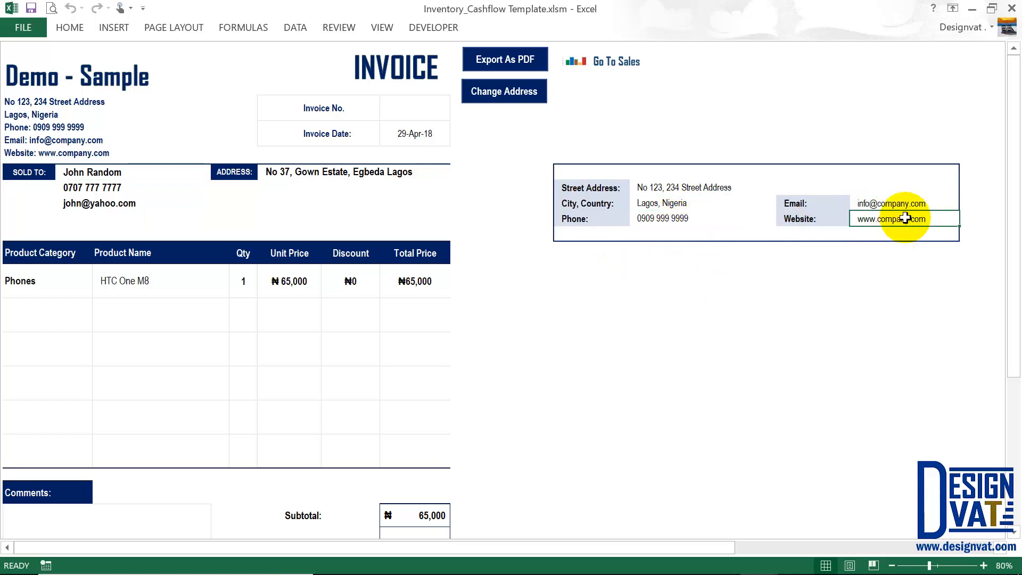
click(492, 98)
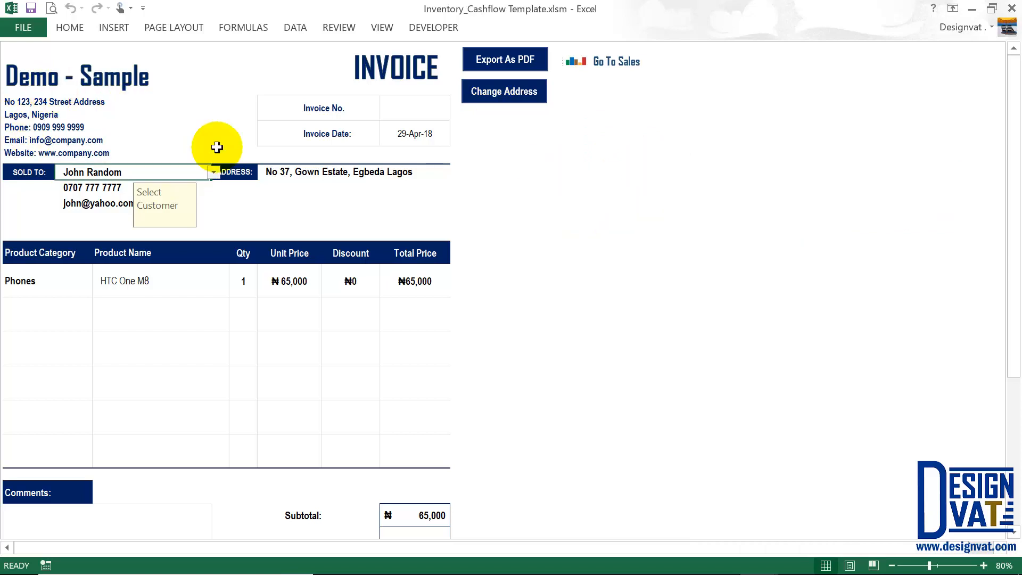
click(405, 134)
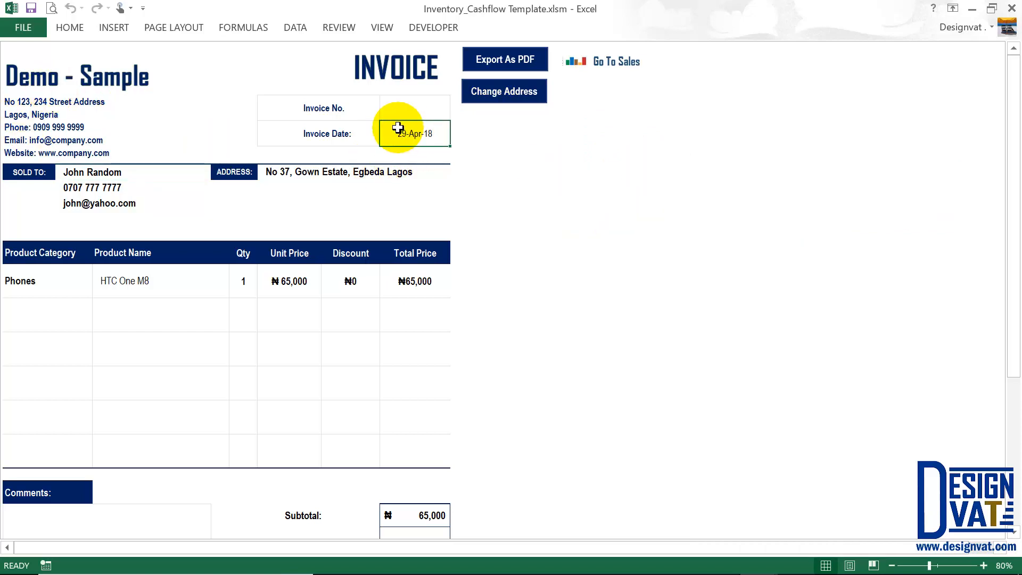
click(124, 178)
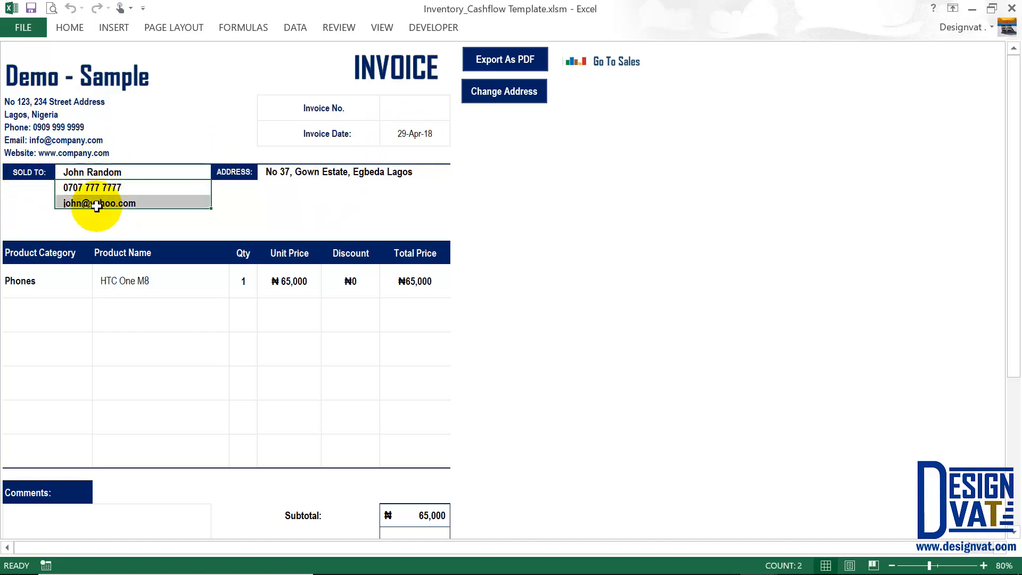
Check the invoice's Sold To address against the second customer's address, phone and email on the Customer sheet.
click(291, 168)
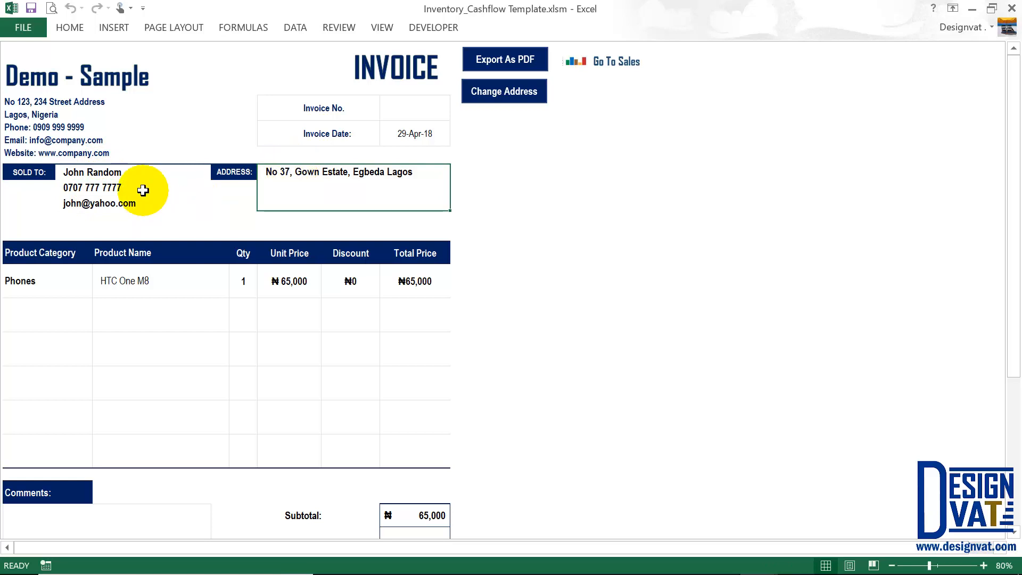
click(630, 63)
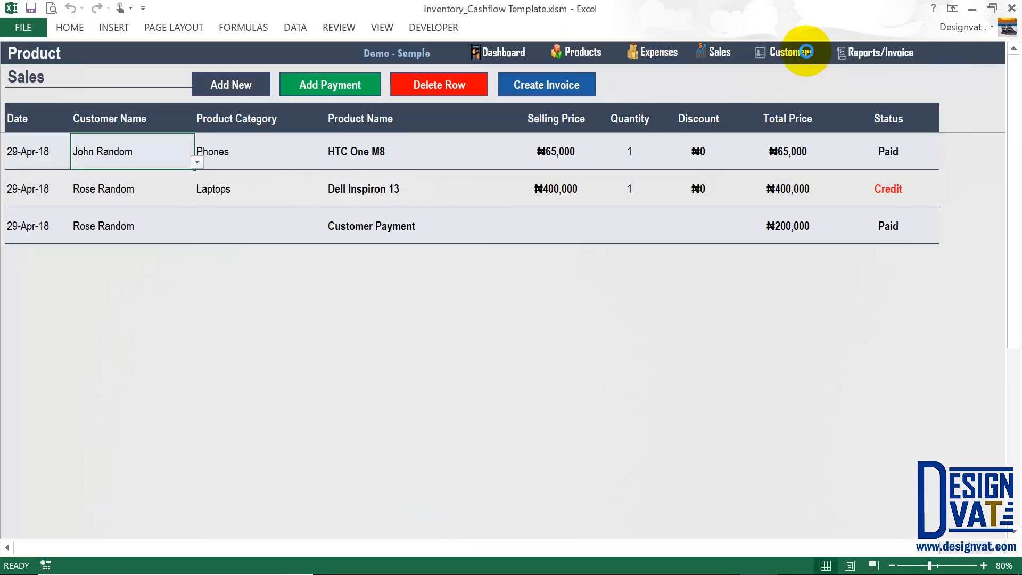
click(789, 63)
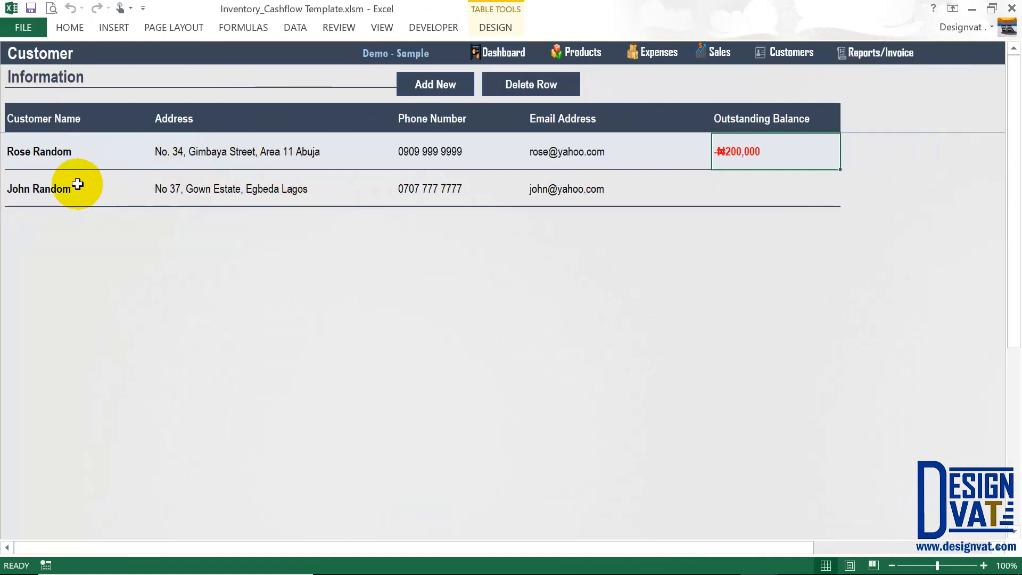
drag(370, 192, 589, 187)
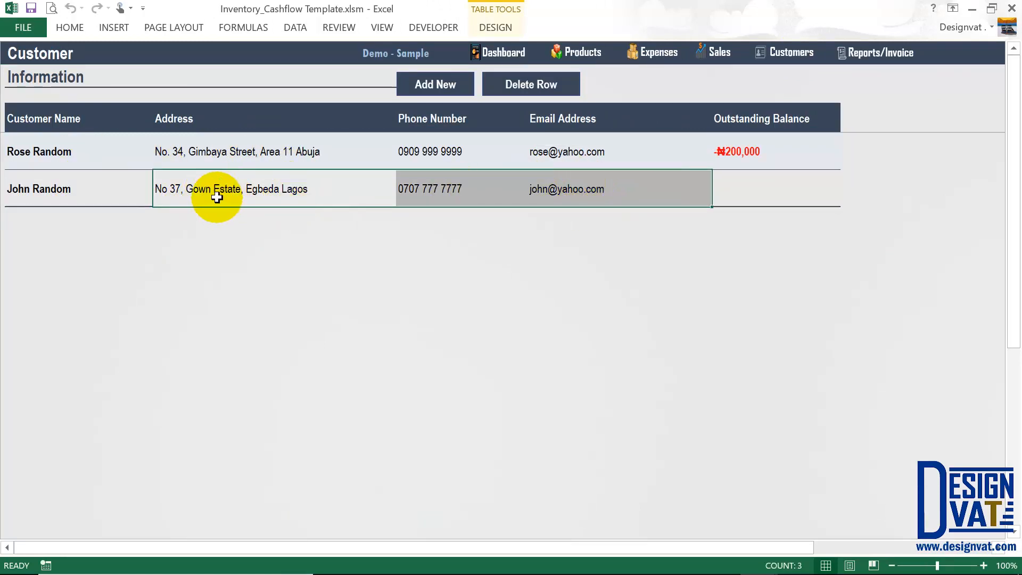
click(40, 191)
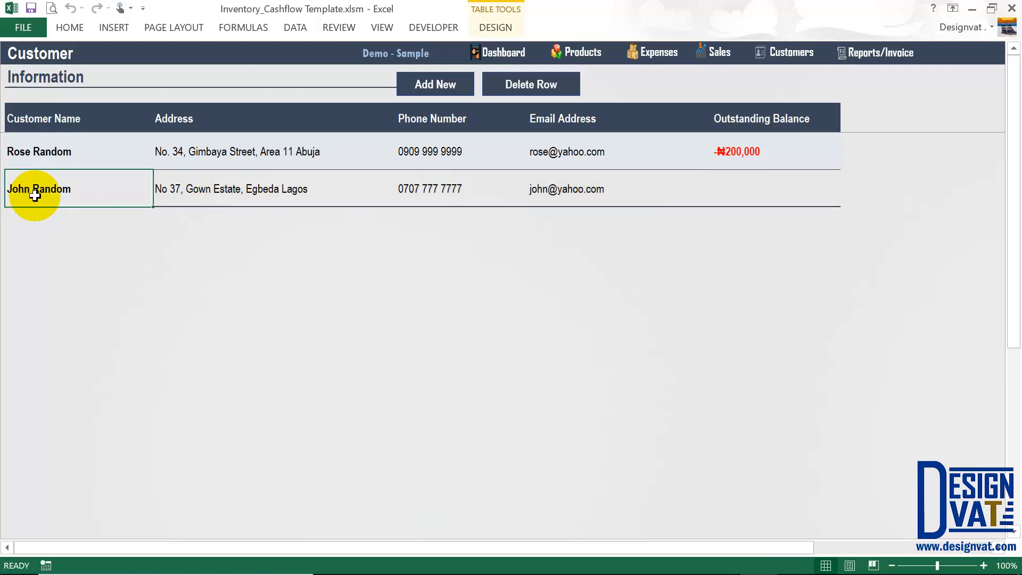
drag(224, 192, 594, 196)
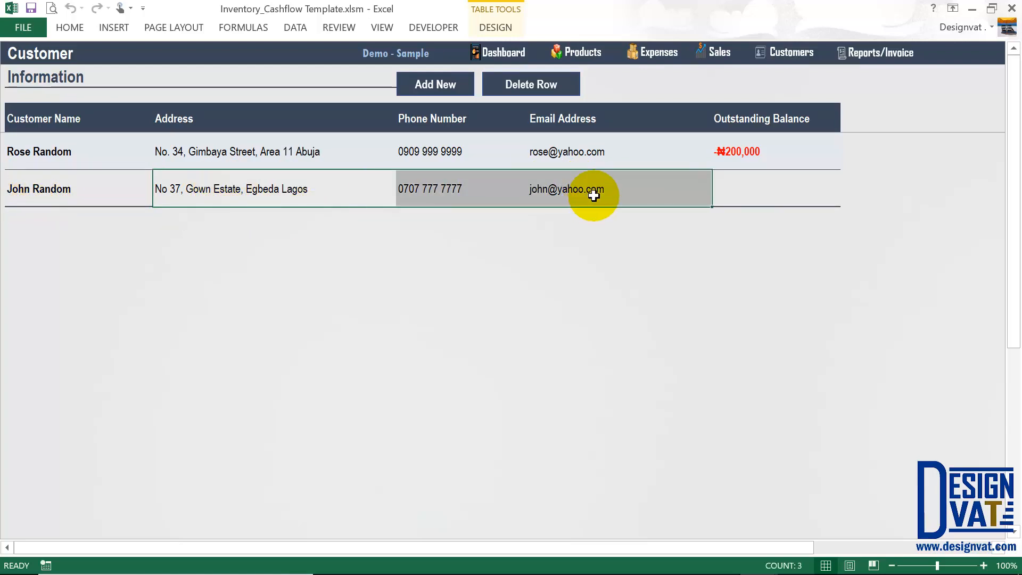
click(720, 52)
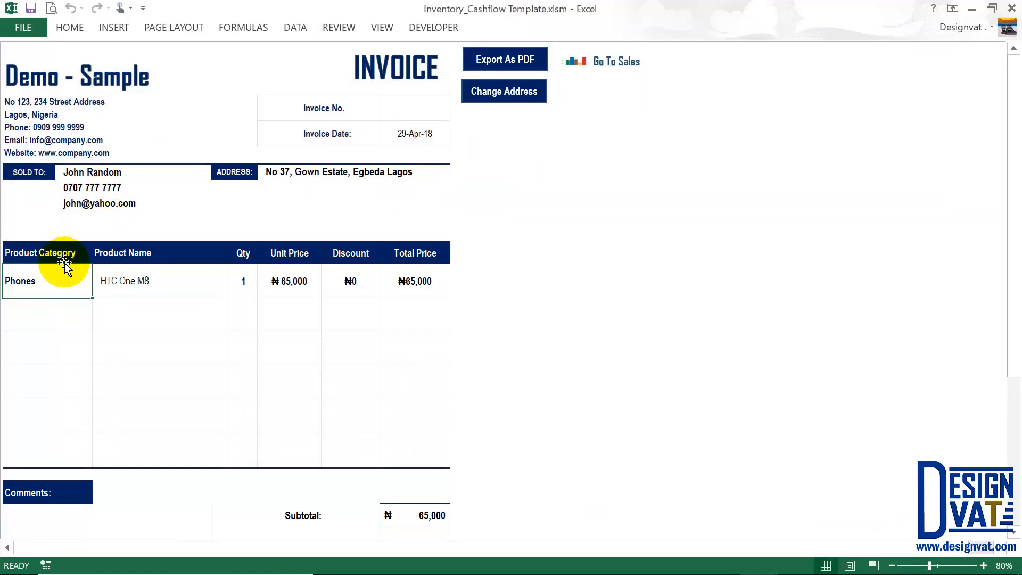
drag(69, 276, 414, 281)
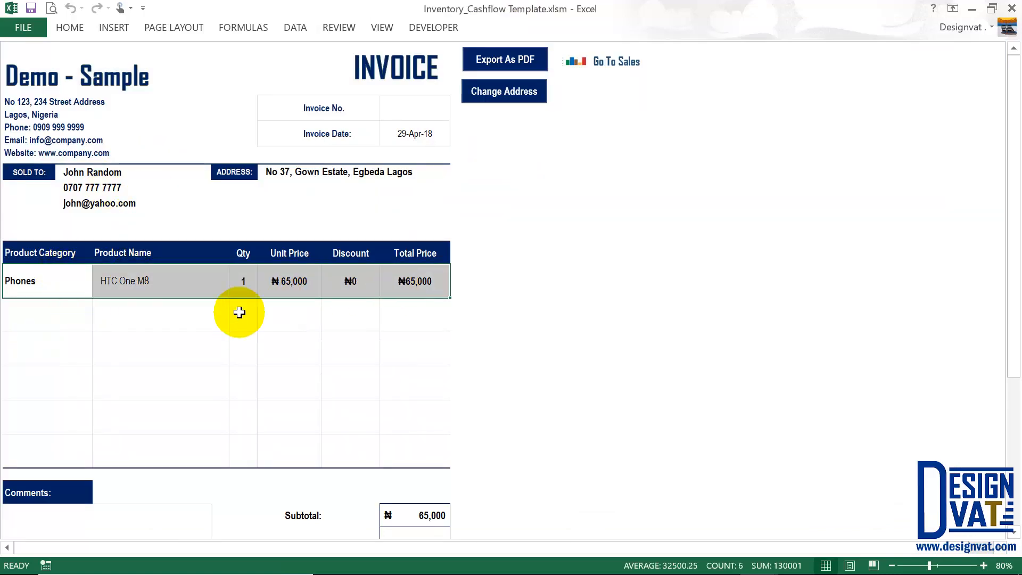
scroll(178, 301, down, 3)
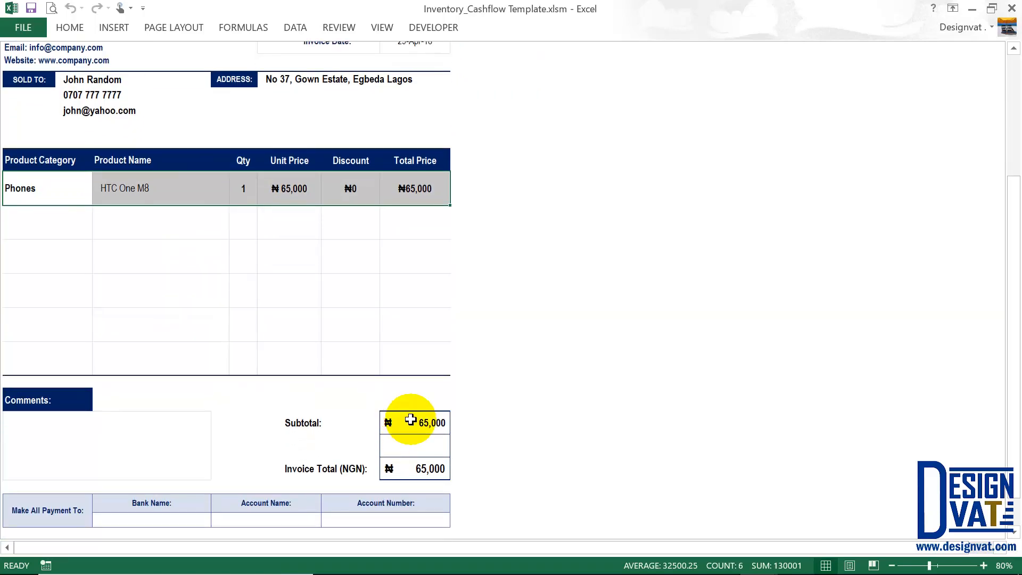
click(425, 468)
scroll(427, 461, down, 1)
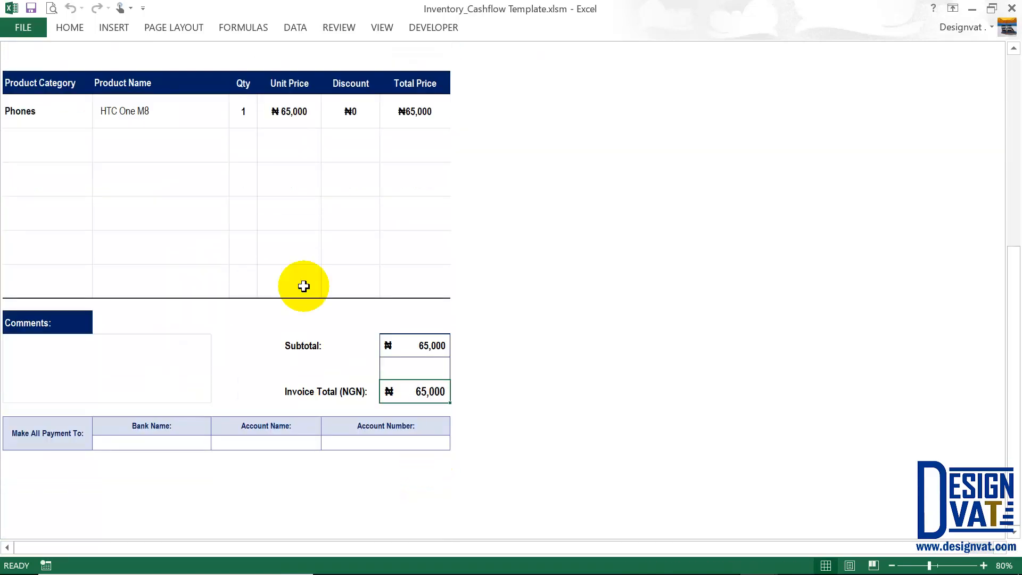
click(53, 381)
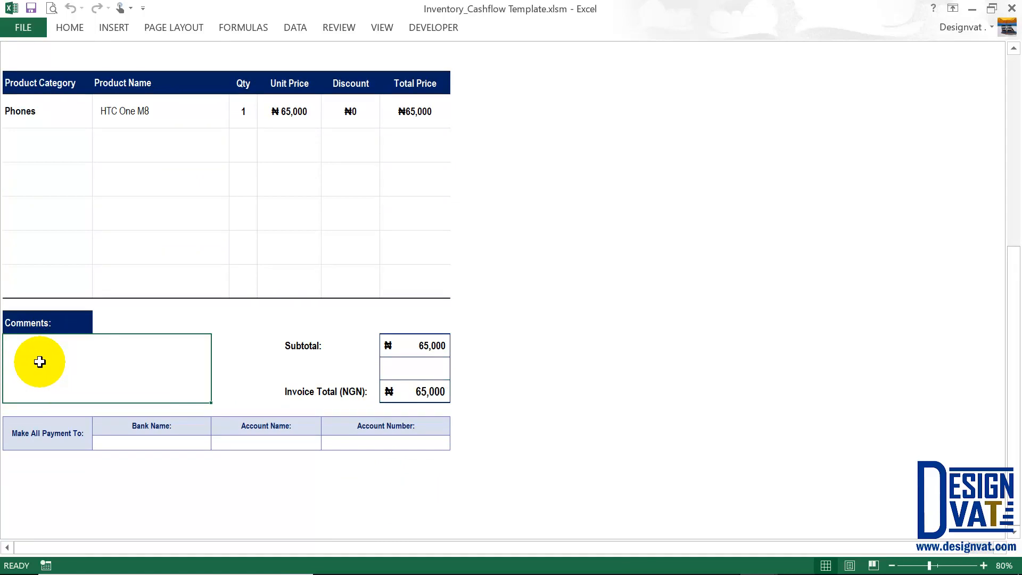
text(Please pay to a)
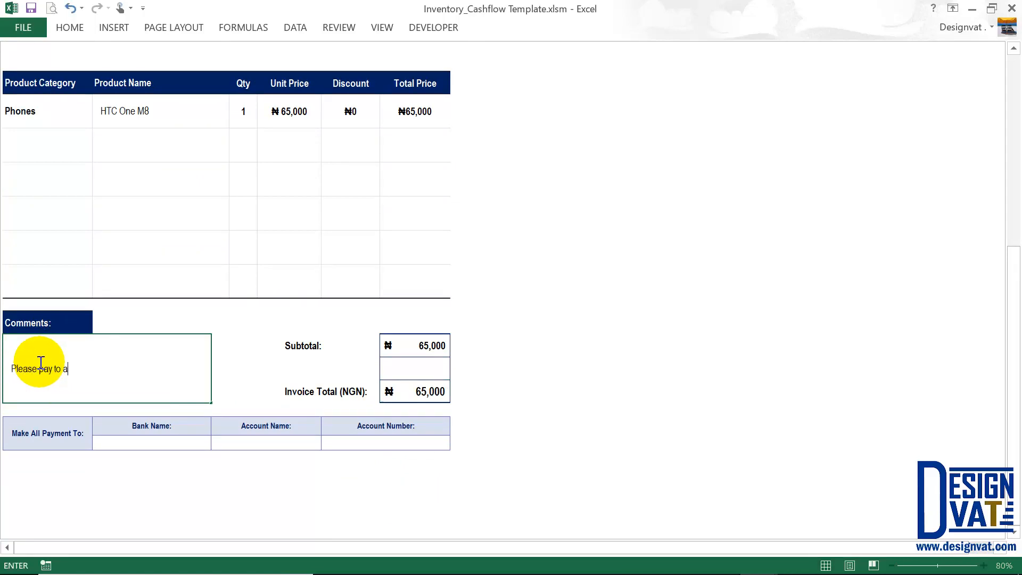
text(ccount below)
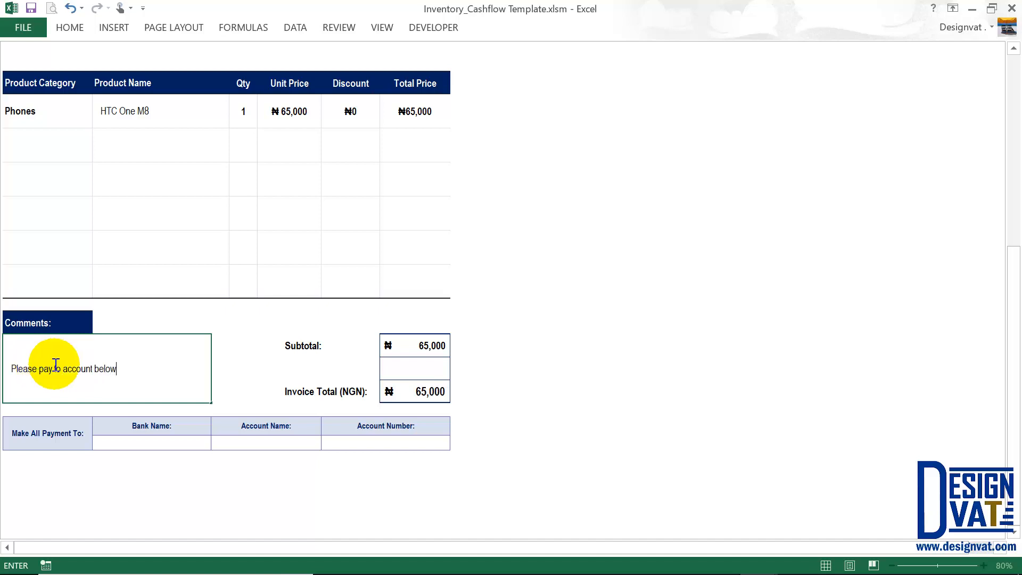
drag(133, 371, 9, 366)
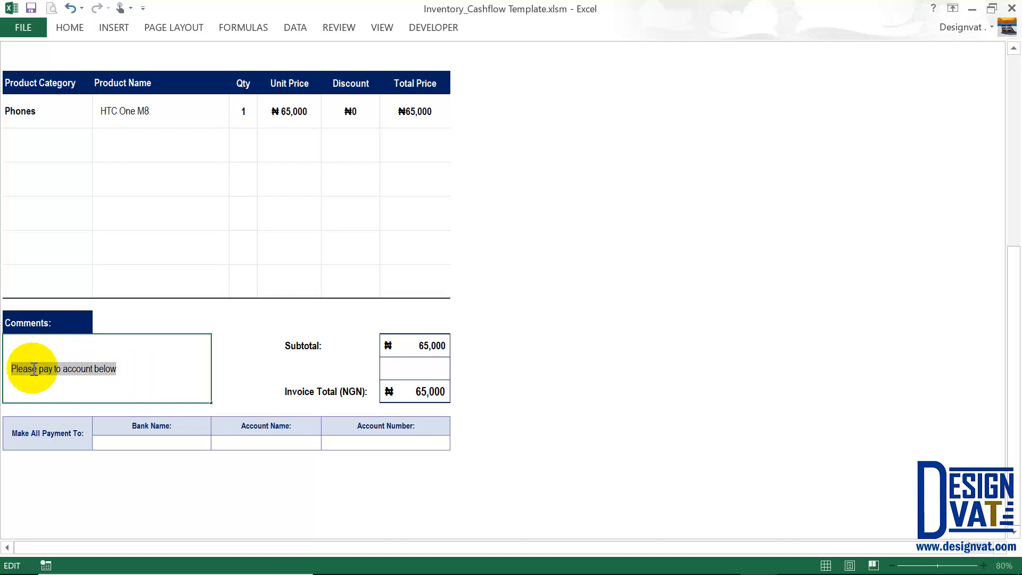
key(Delete)
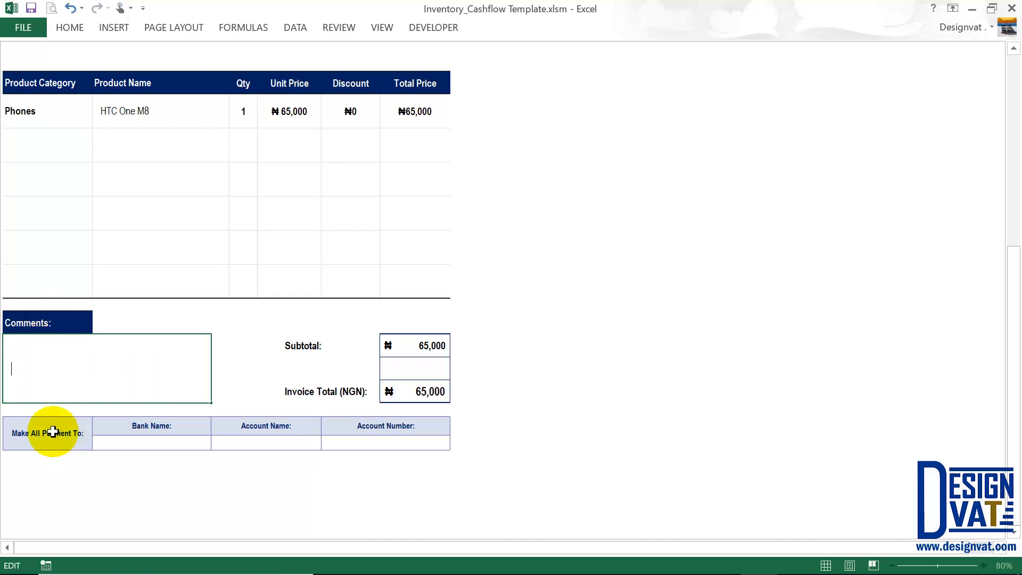
drag(99, 440, 363, 443)
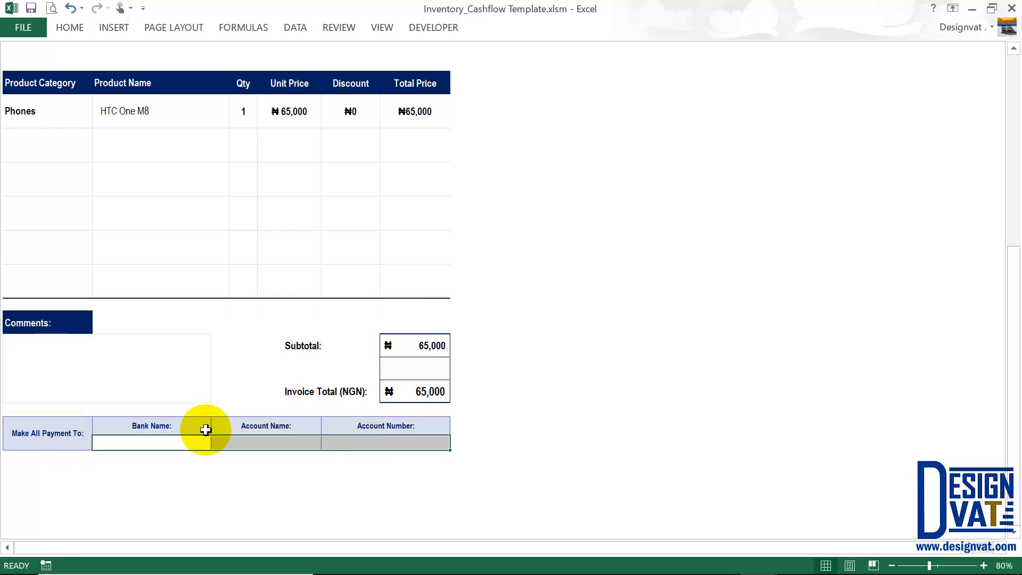
Enter Gtbank as Bank Name, Company LLC as Account Name, and the account number.
click(156, 441)
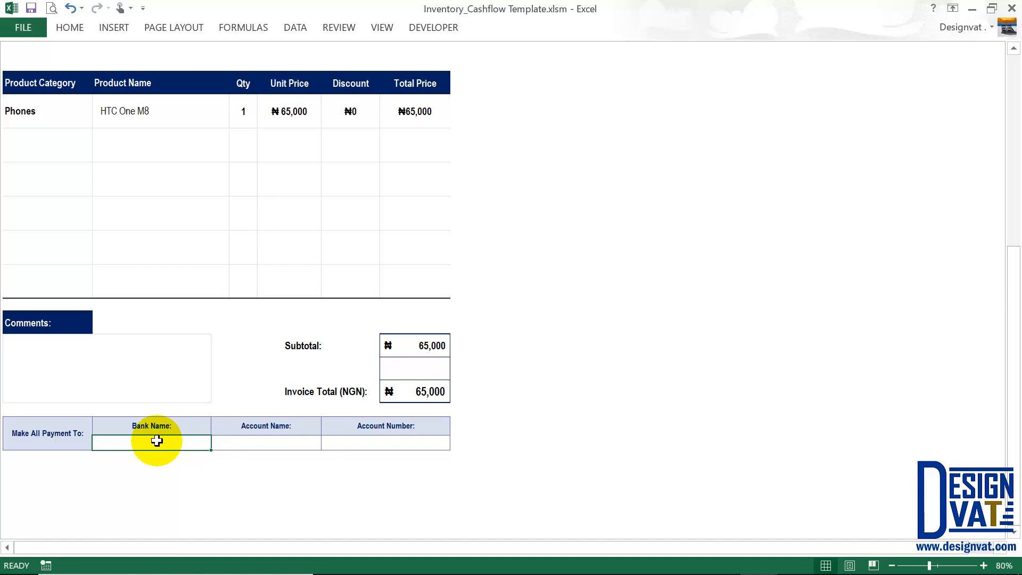
text(Gtbank)
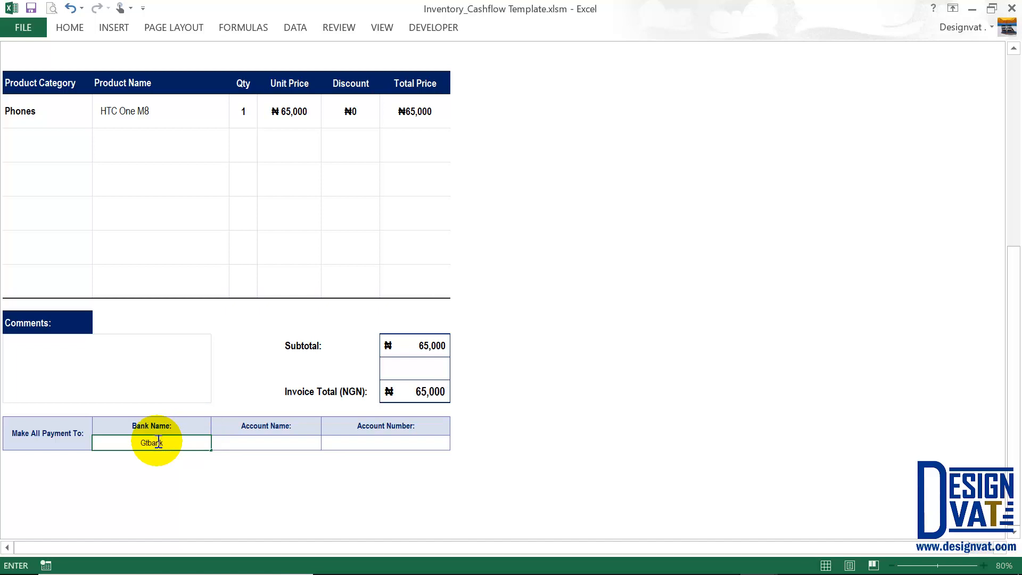
click(217, 445)
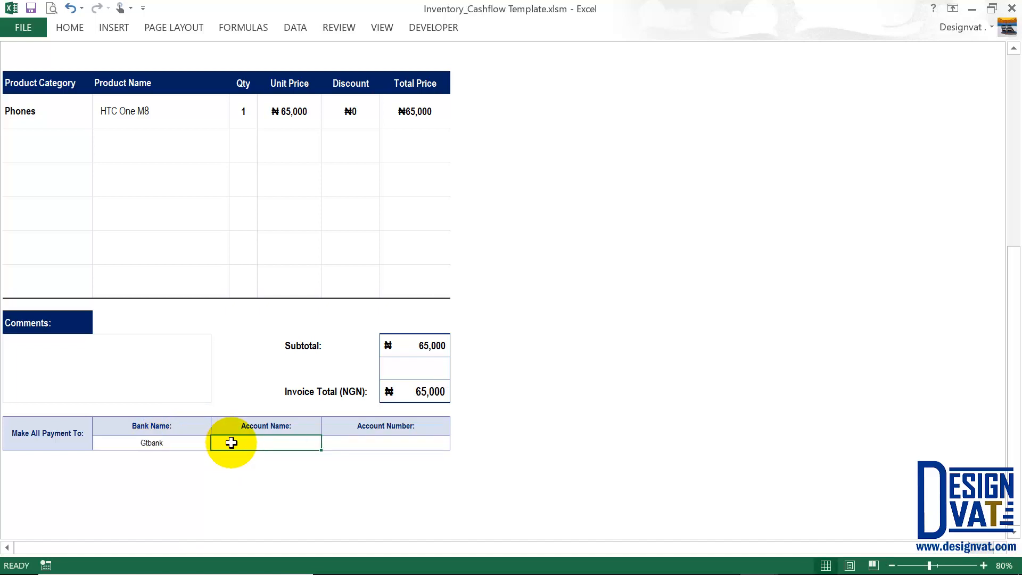
text(Company LLC)
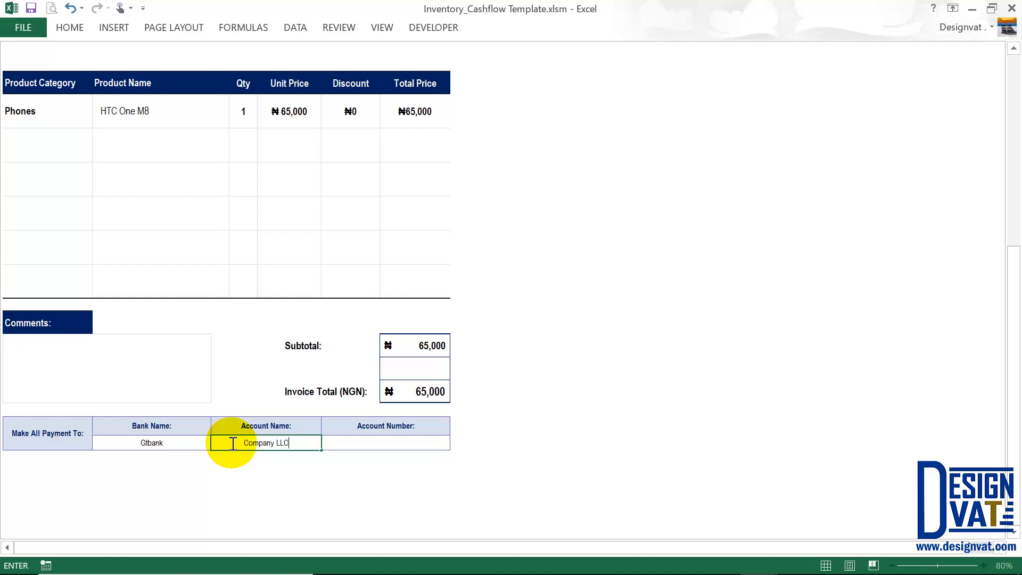
click(388, 442)
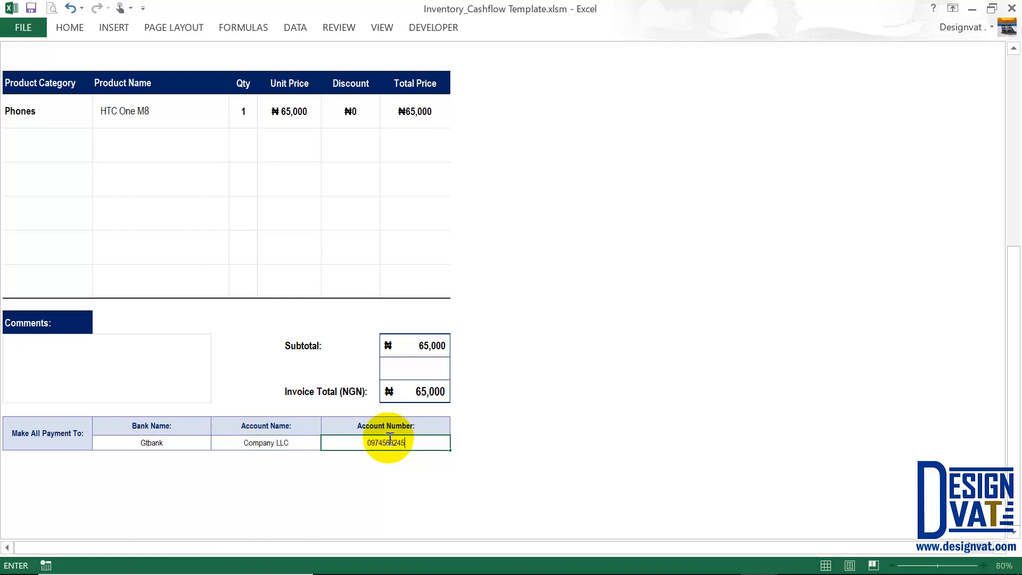
click(507, 453)
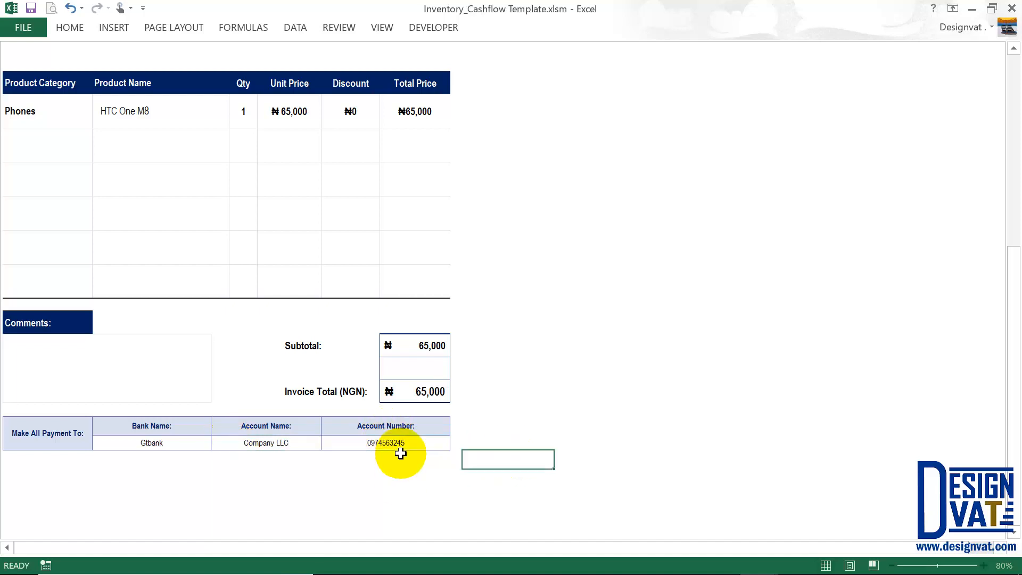
drag(344, 442, 184, 440)
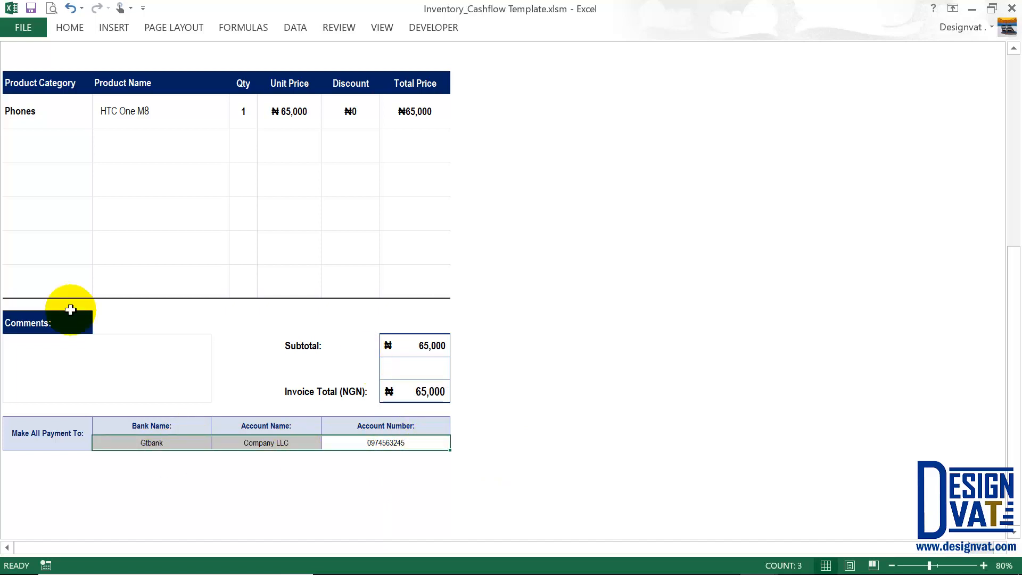
Select the Comments box, then return to the top of the invoice at the Sold To customer.
click(72, 394)
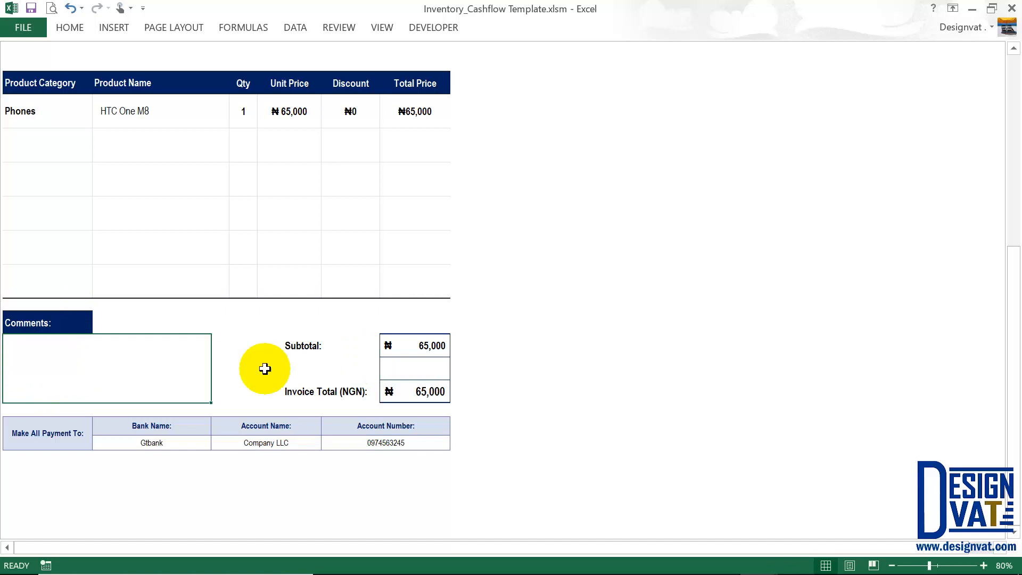
scroll(265, 369, up, 1)
scroll(265, 369, up, 3)
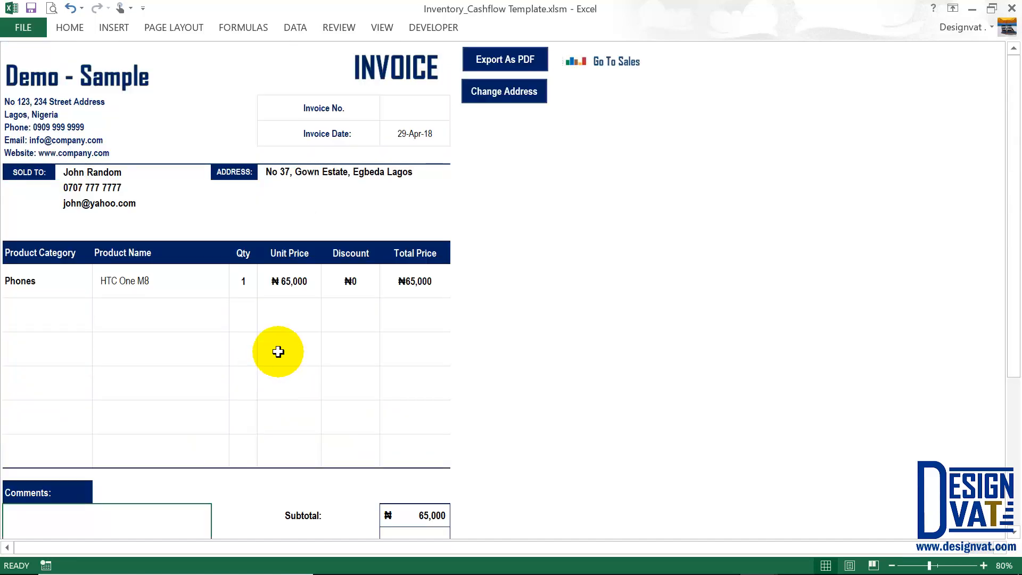
click(111, 174)
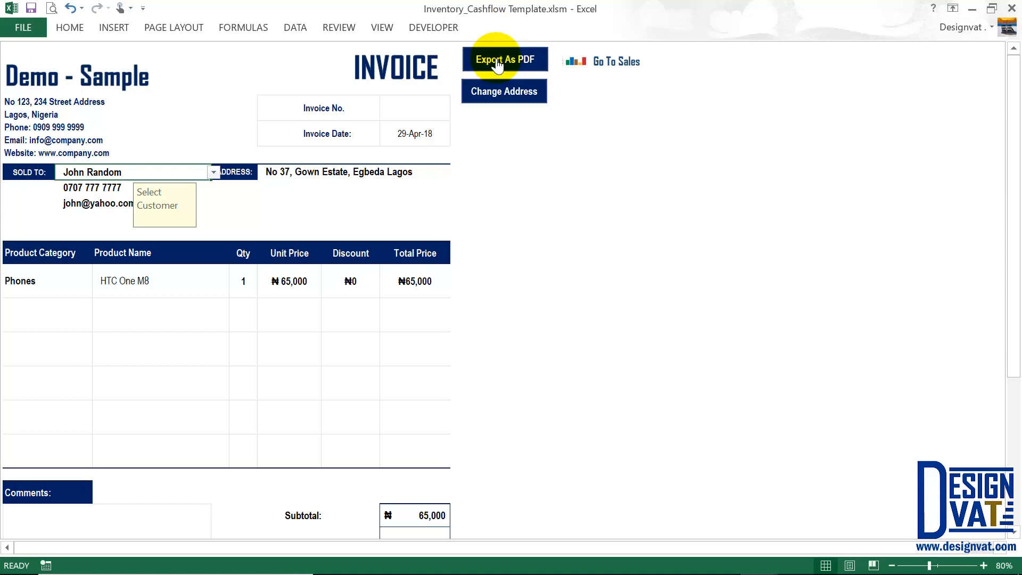
Export the invoice as PDF, choosing the Desktop as the destination folder.
click(496, 58)
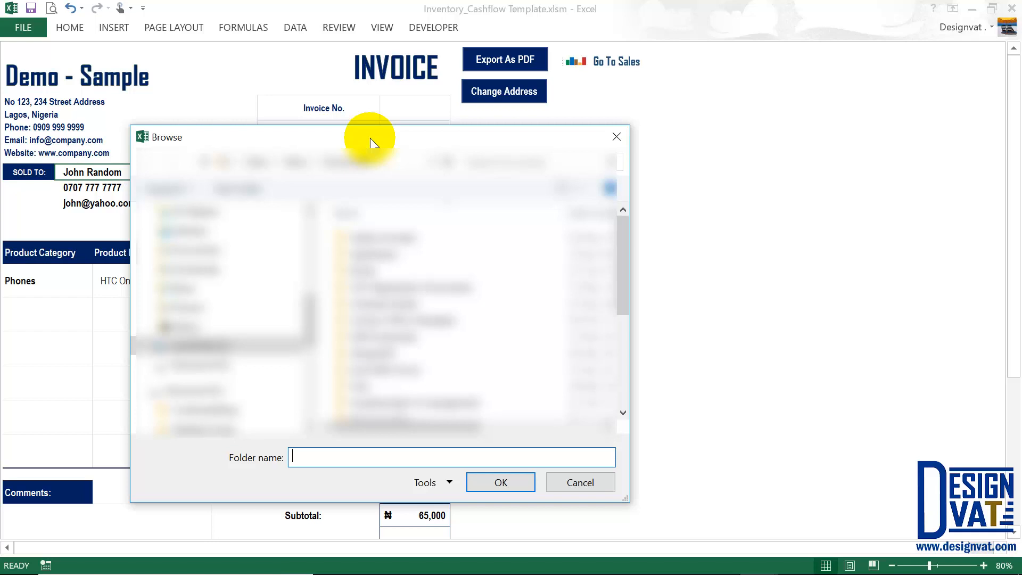
click(186, 341)
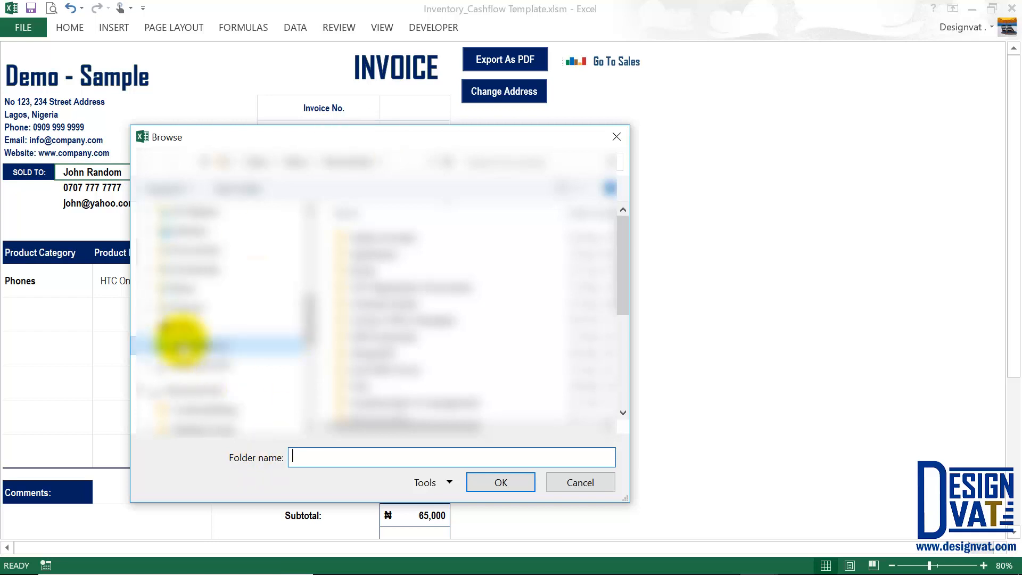
click(191, 230)
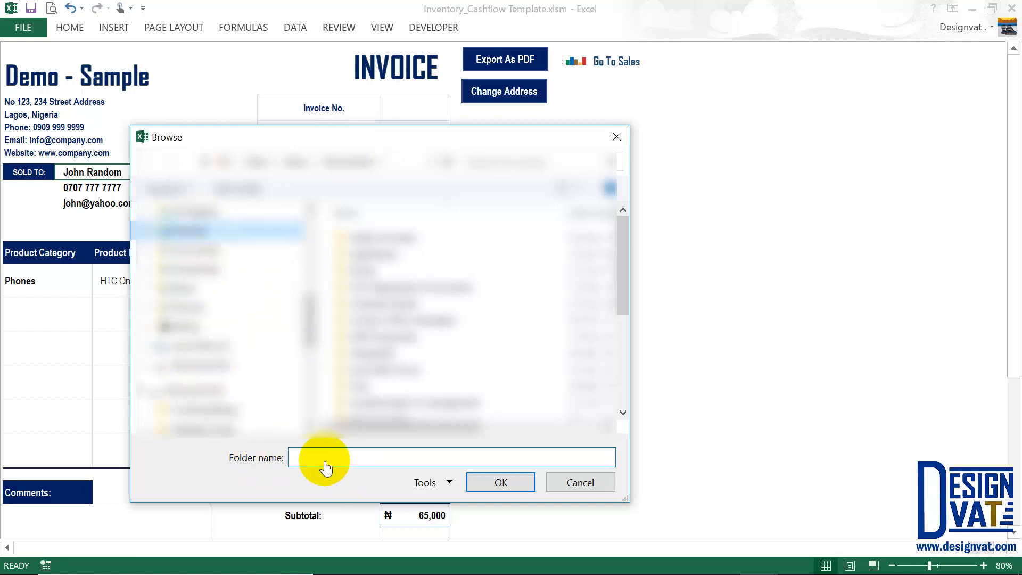
drag(331, 458, 292, 458)
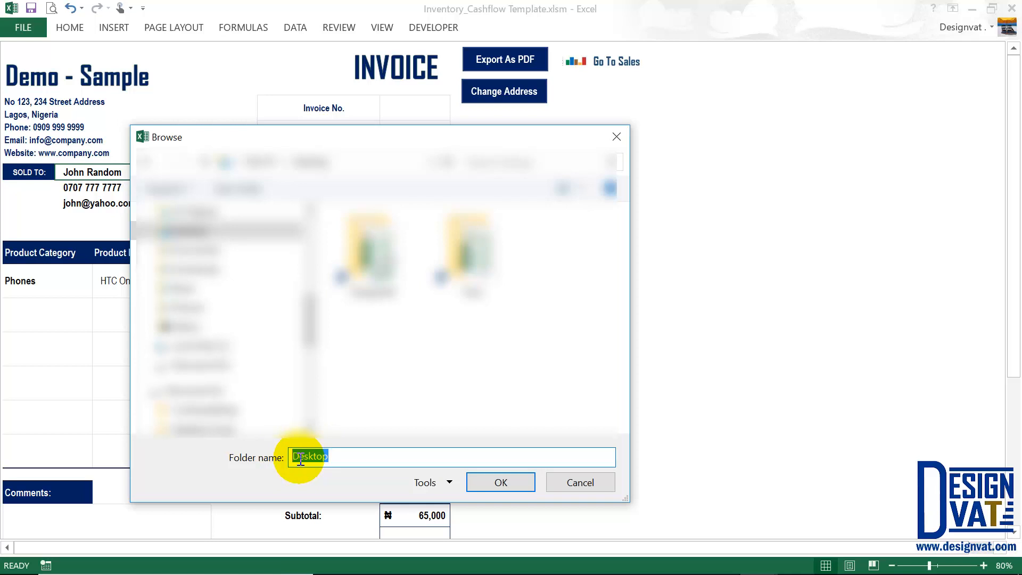
click(323, 458)
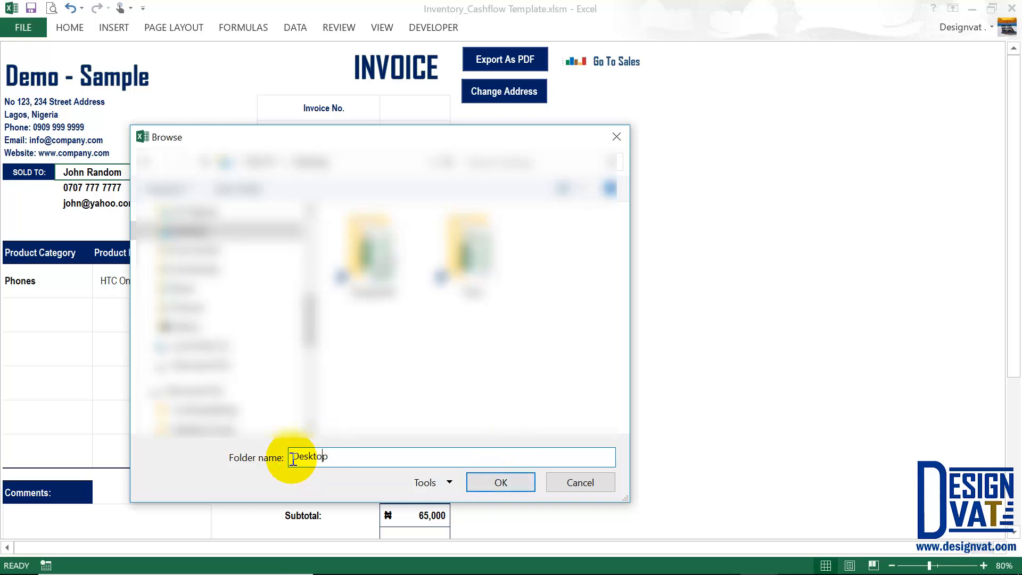
click(501, 483)
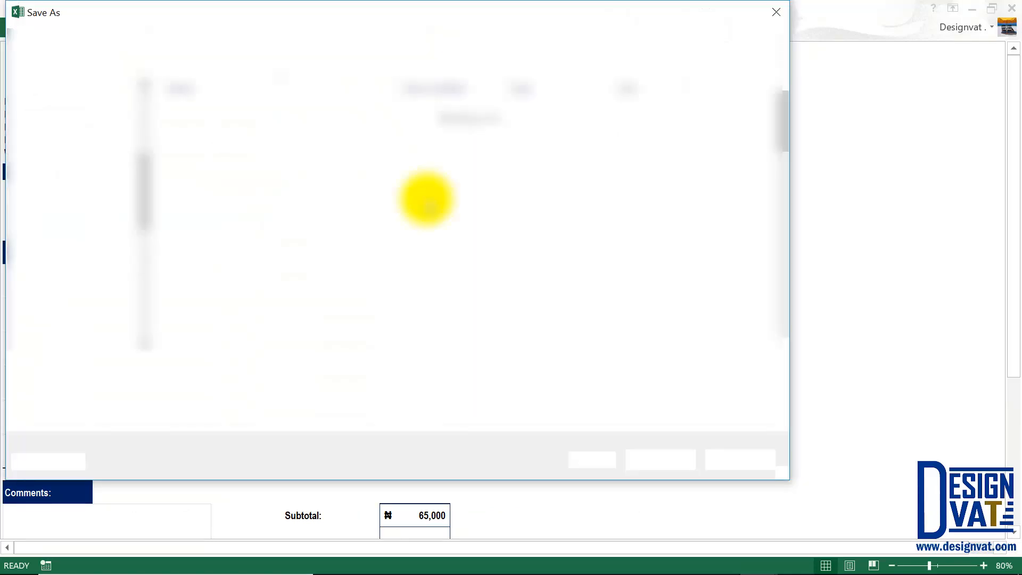
Prefix the PDF file name with 'Invoice_', save it, and export the invoice.
click(190, 369)
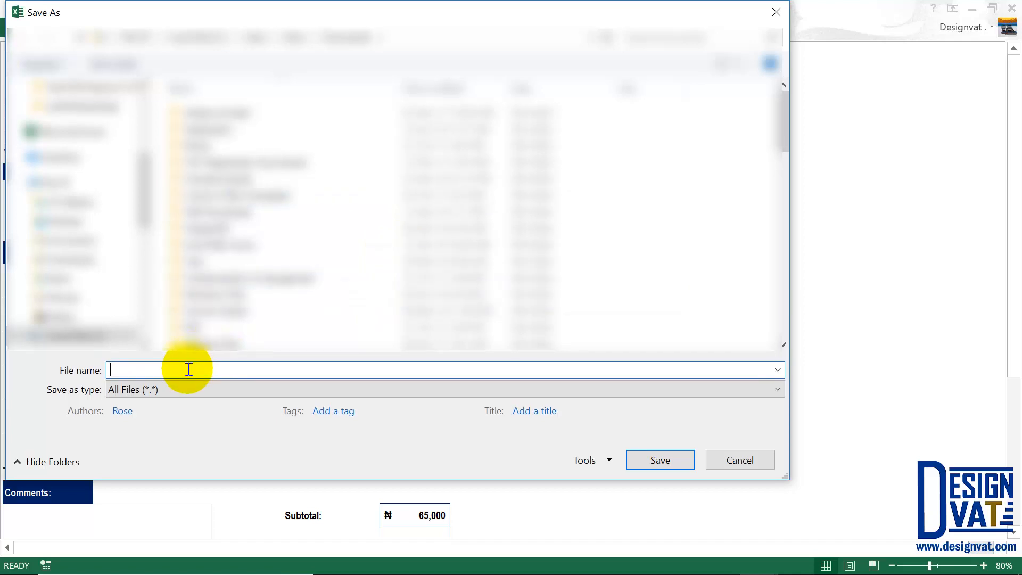
text(R)
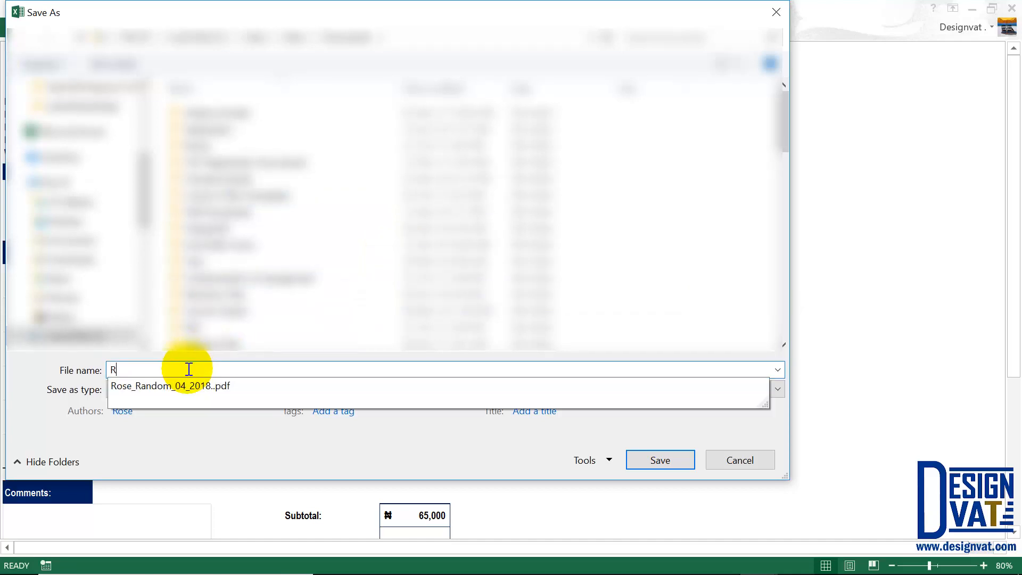
key(BackSpace)
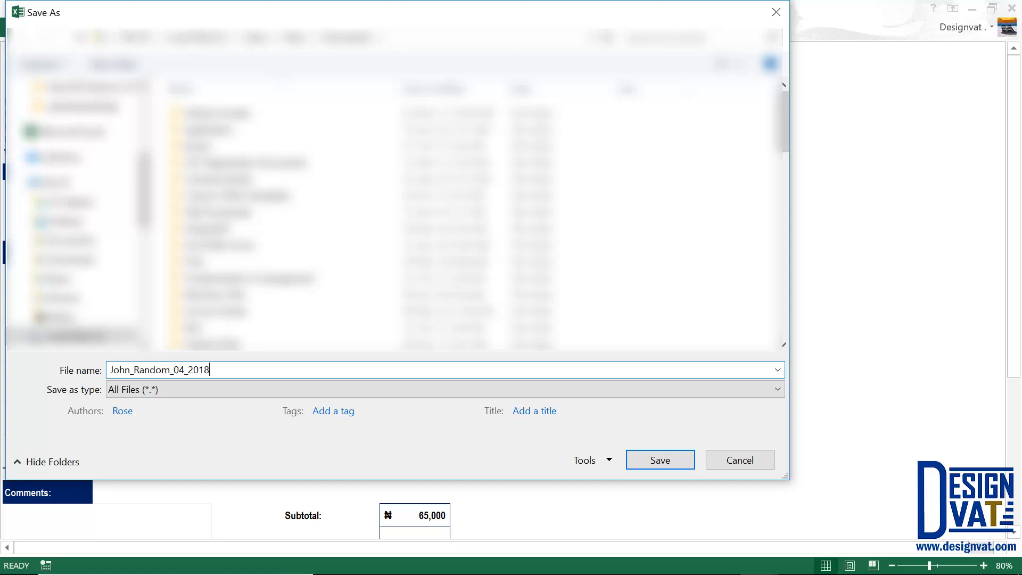
click(110, 370)
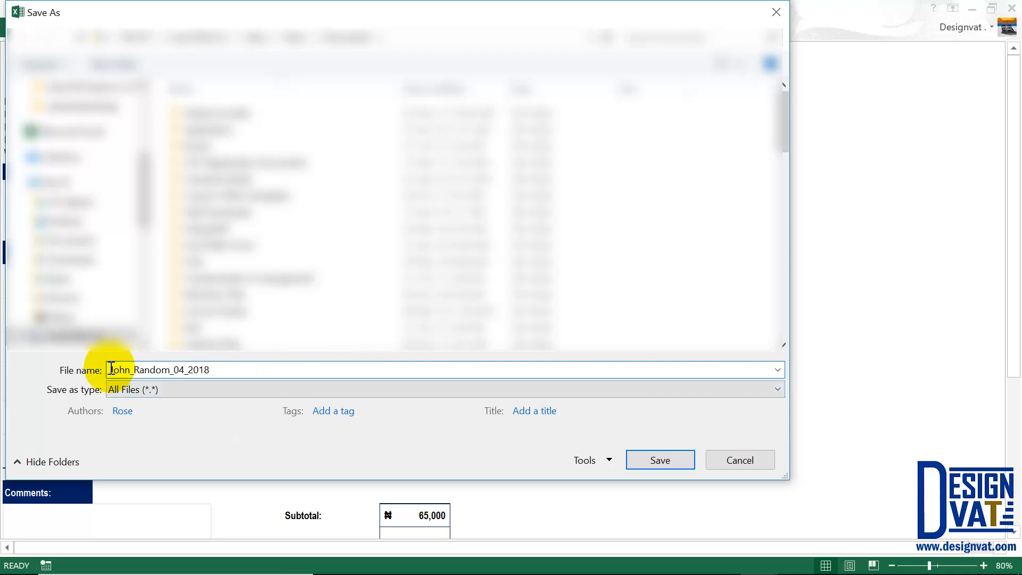
text(Invoice_)
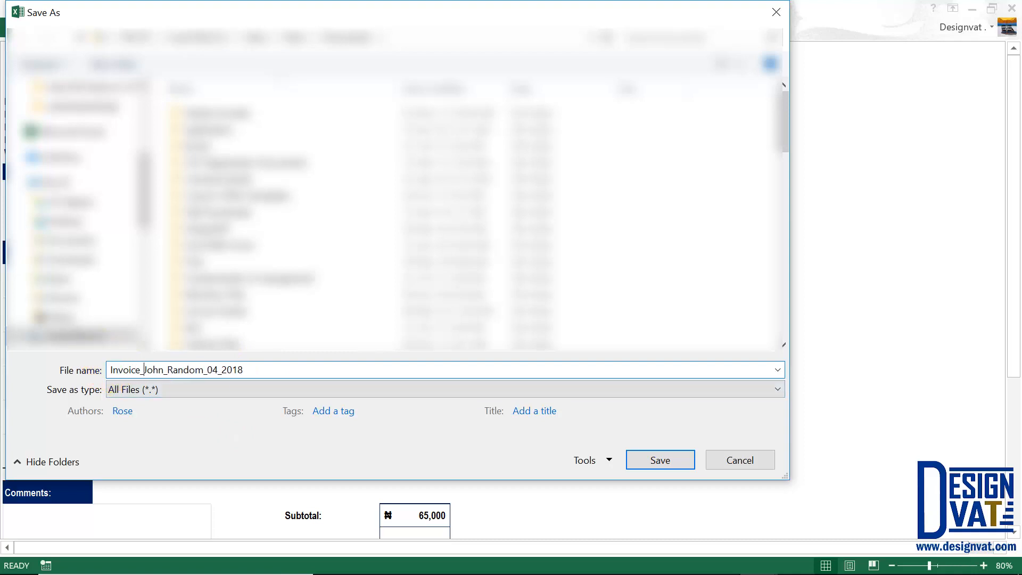
double_click(113, 367)
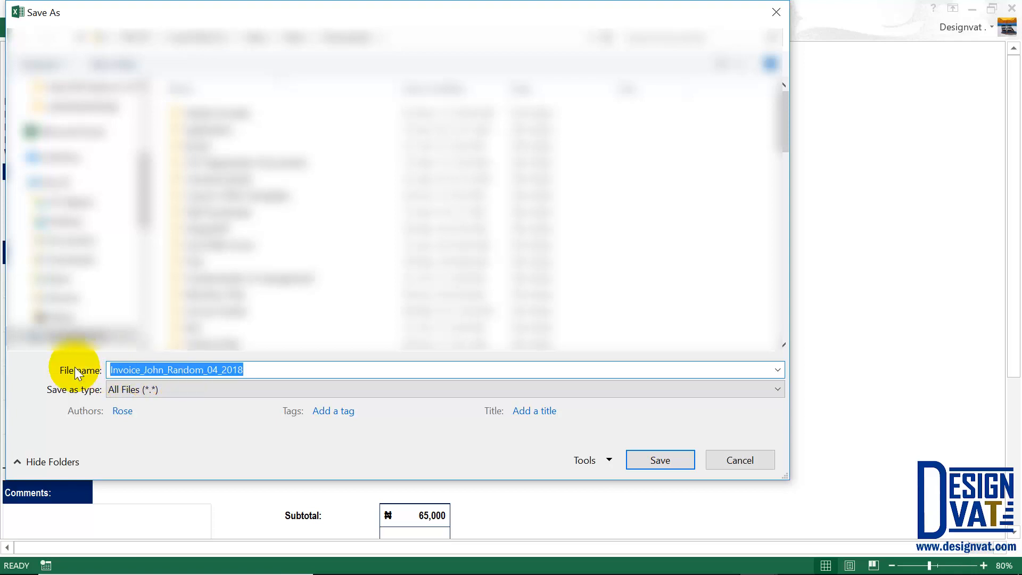
click(646, 461)
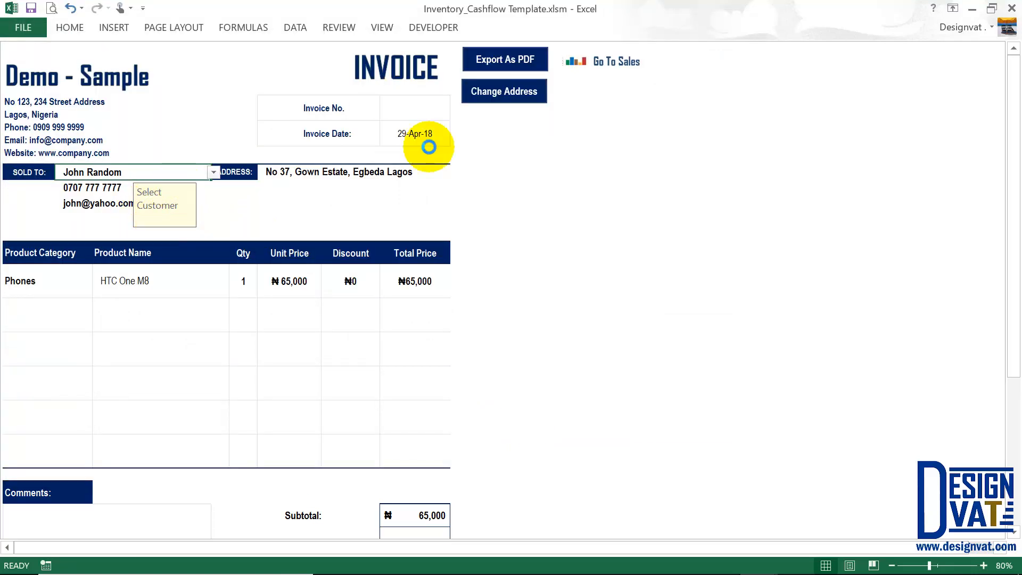
click(501, 56)
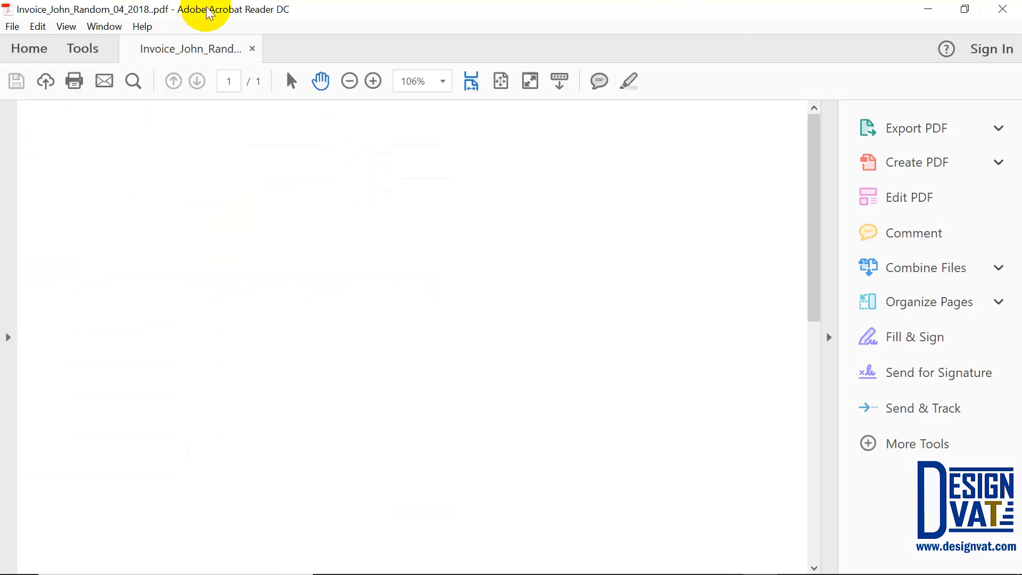
View the whole exported invoice page fitted to the window, then close the PDF.
click(830, 337)
click(501, 84)
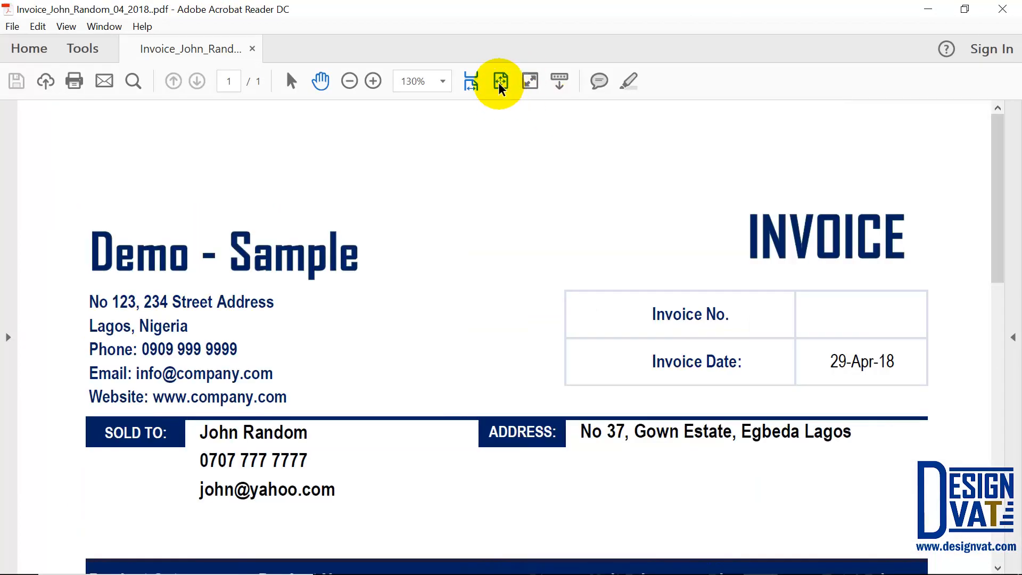
click(501, 82)
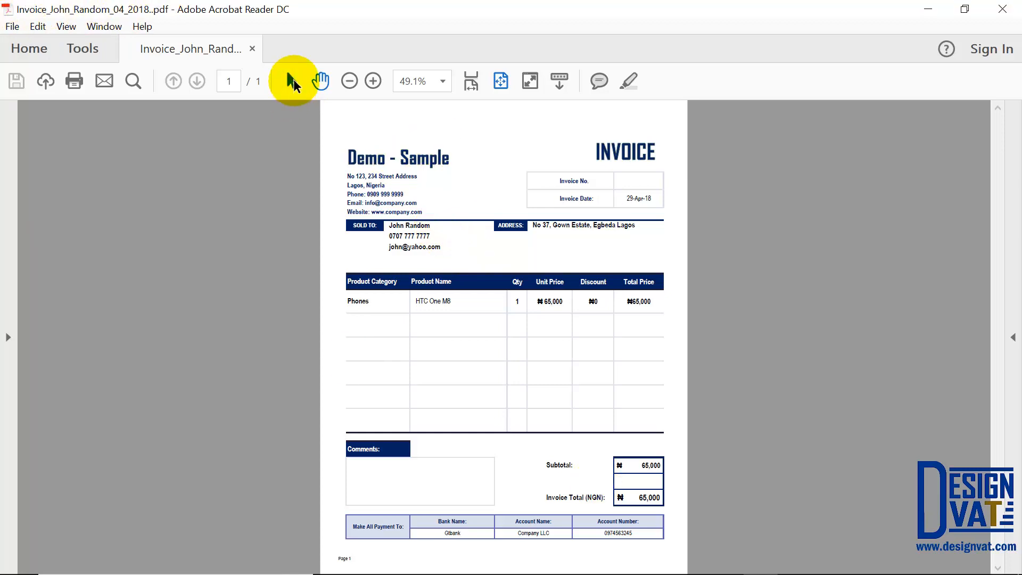
drag(406, 177, 363, 176)
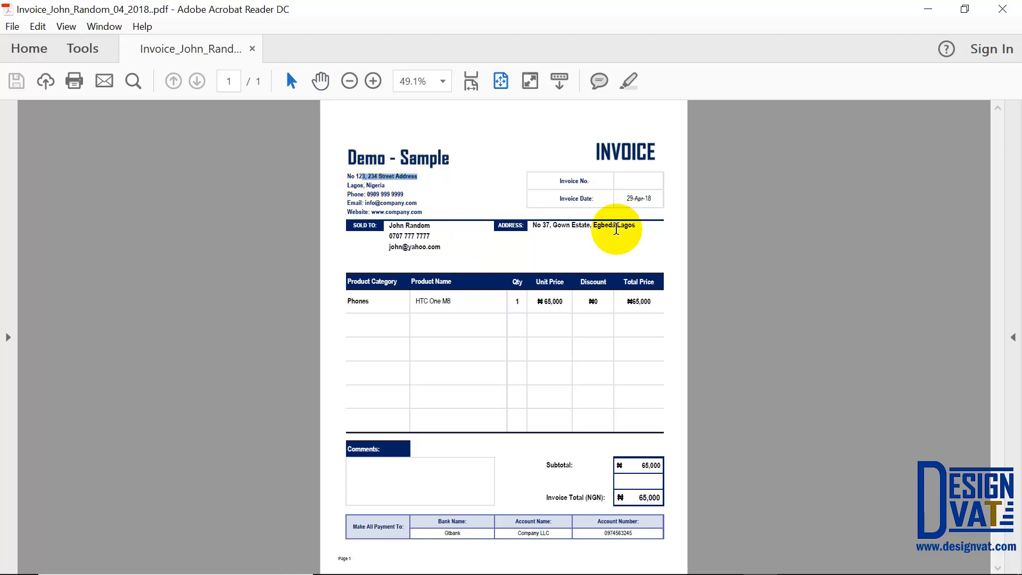
click(557, 306)
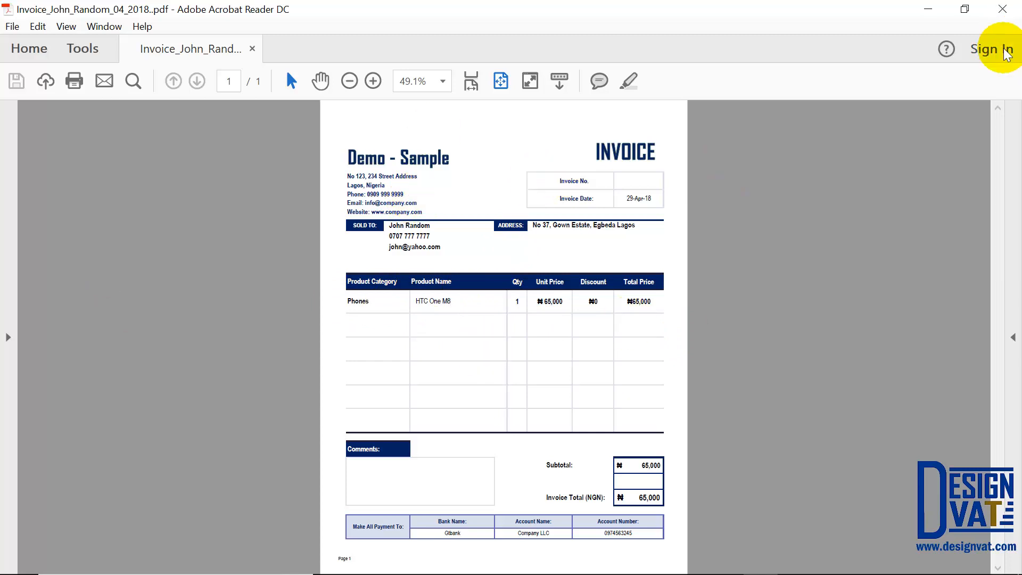
click(1004, 15)
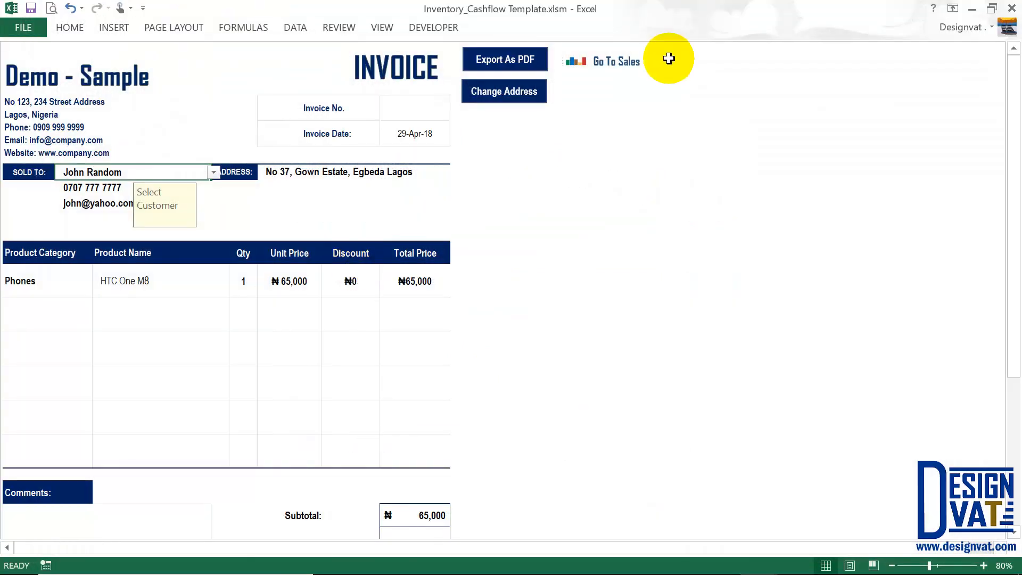
Back on the Sales sheet, create an invoice for the Dell Inspiron 13 laptop sale.
click(621, 64)
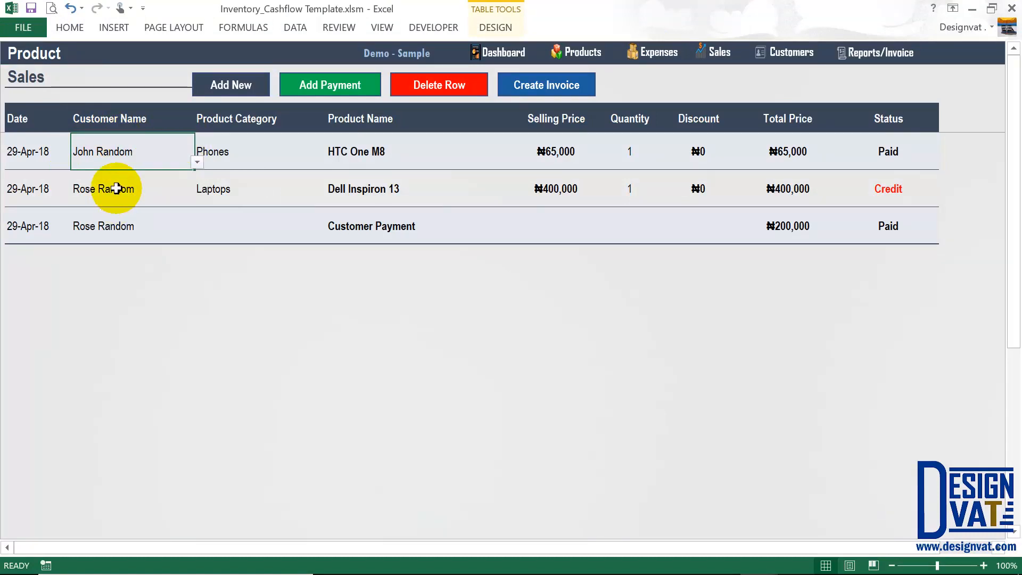
click(99, 187)
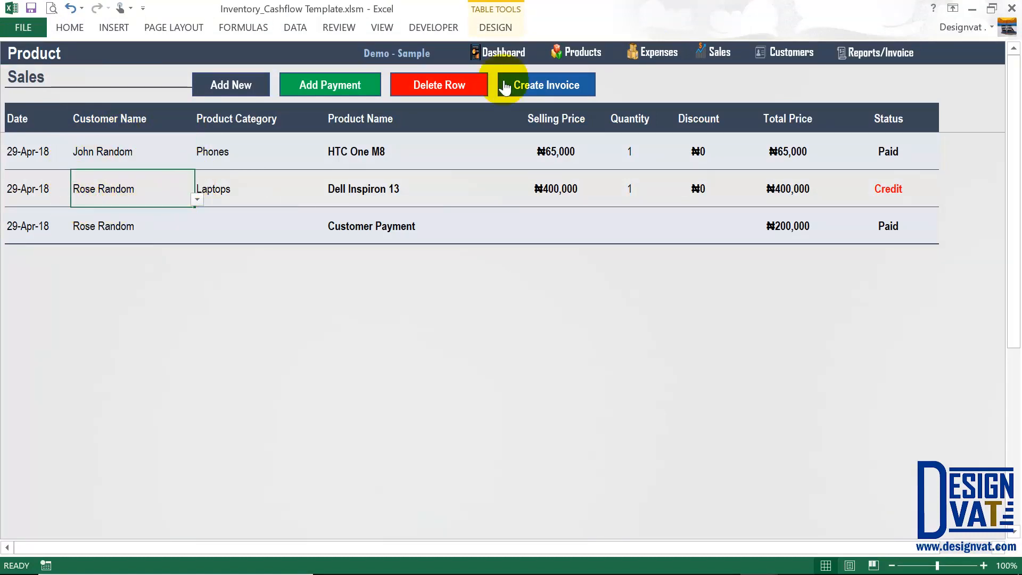
click(534, 91)
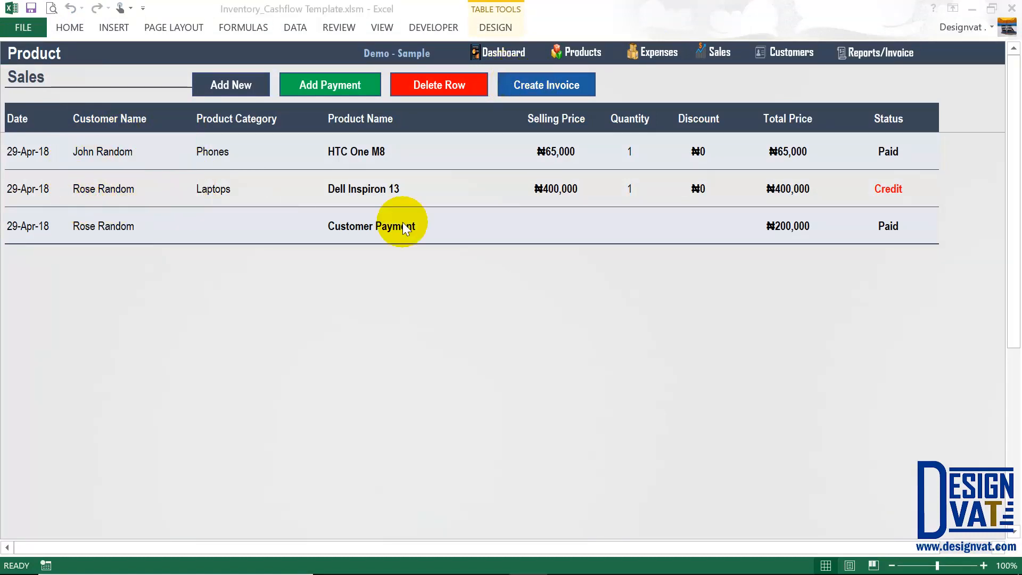
click(541, 91)
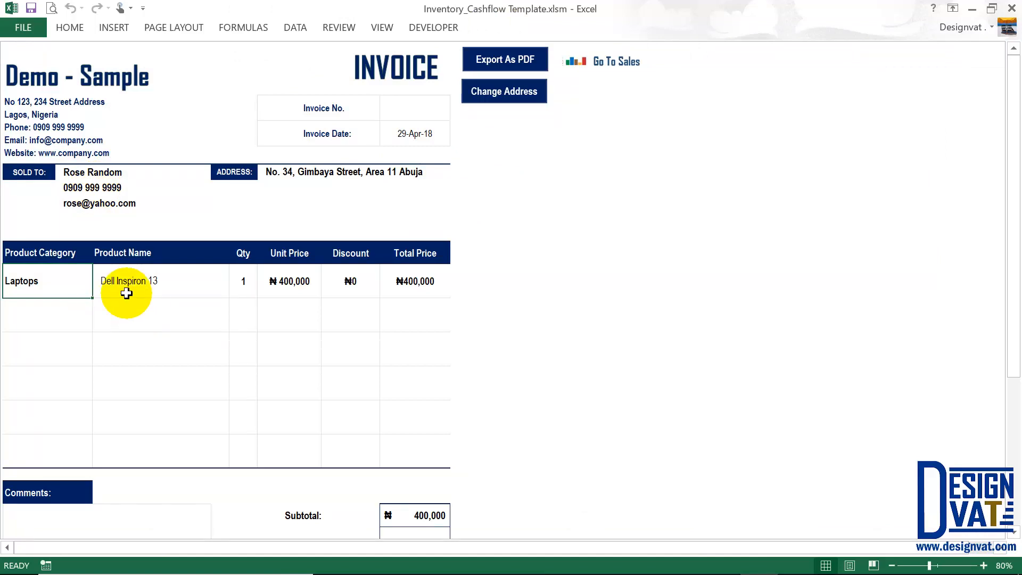
Check the invoice's Laptops line item unit and total price, plus the customer contact and address.
drag(75, 278, 410, 287)
click(289, 284)
click(426, 284)
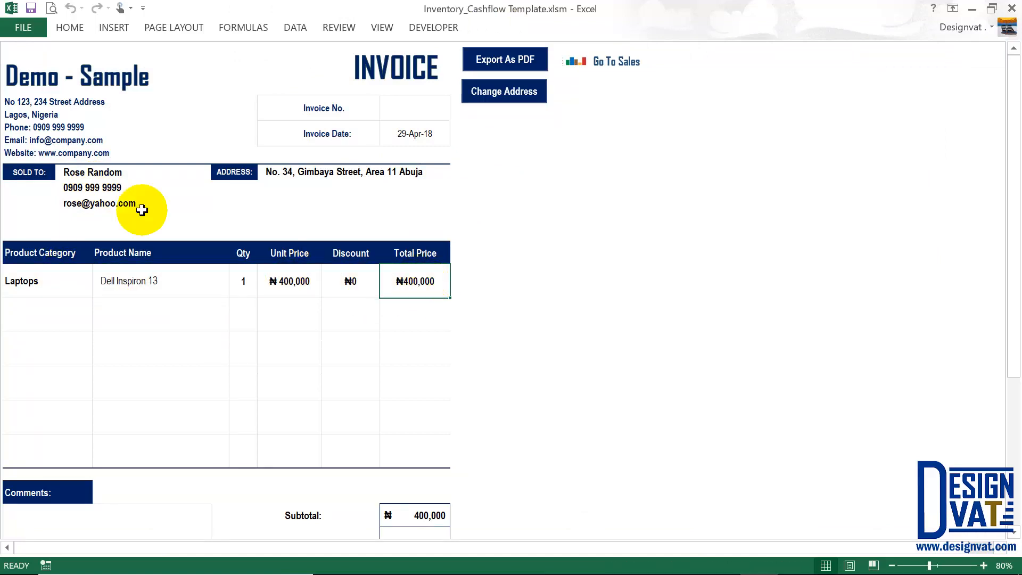
click(100, 201)
click(303, 181)
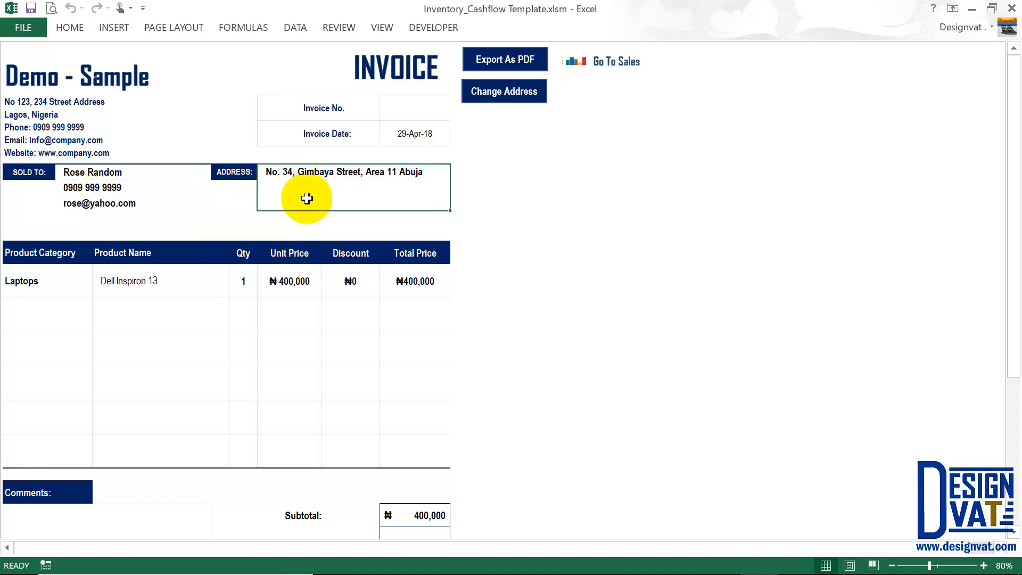
Verify the ₦400,000 invoice subtotal, recheck the customer's phone, e-mail and address, then return to Sales.
scroll(276, 377, down, 2)
click(434, 420)
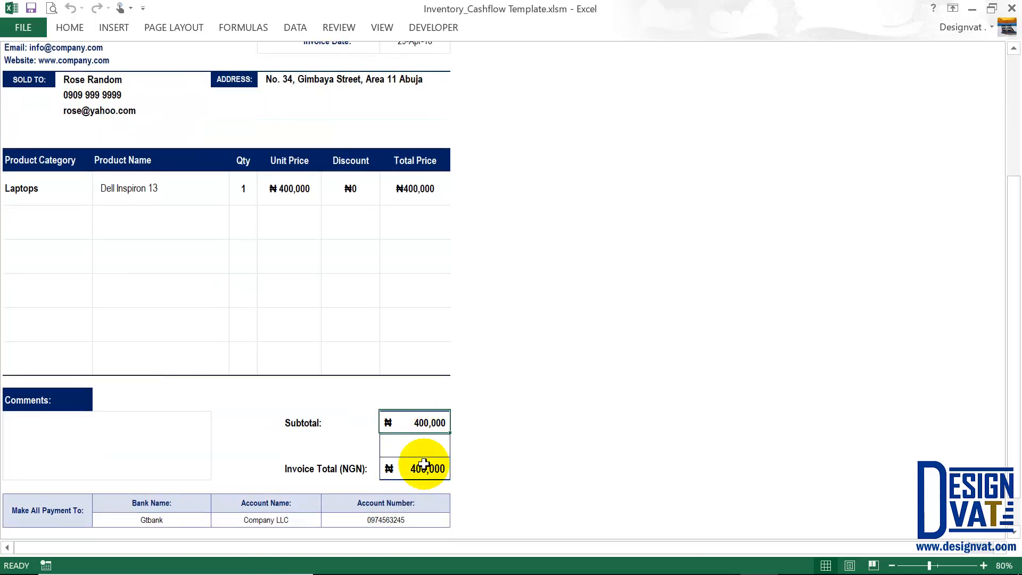
scroll(542, 393, up, 2)
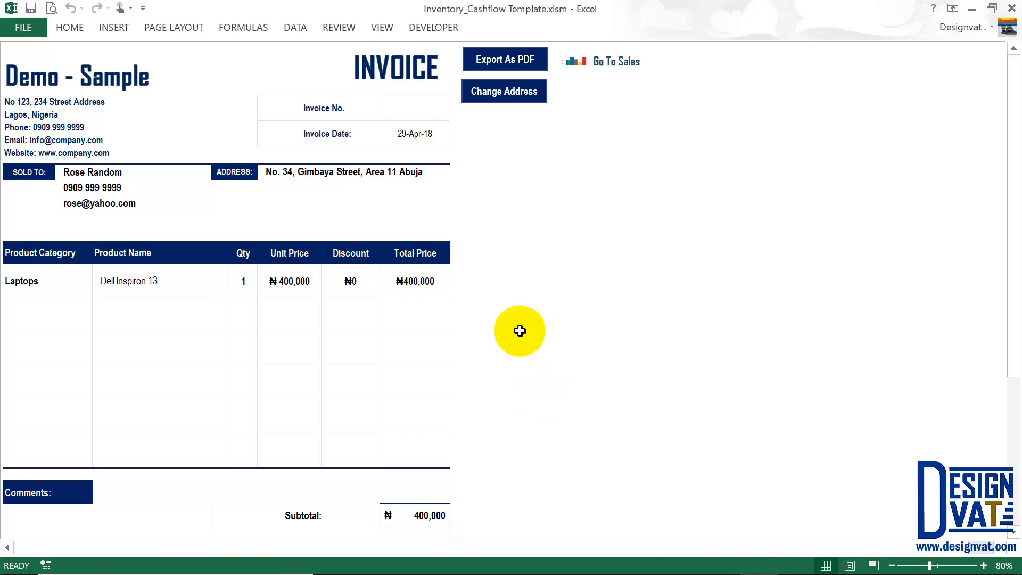
drag(106, 190, 75, 202)
click(278, 176)
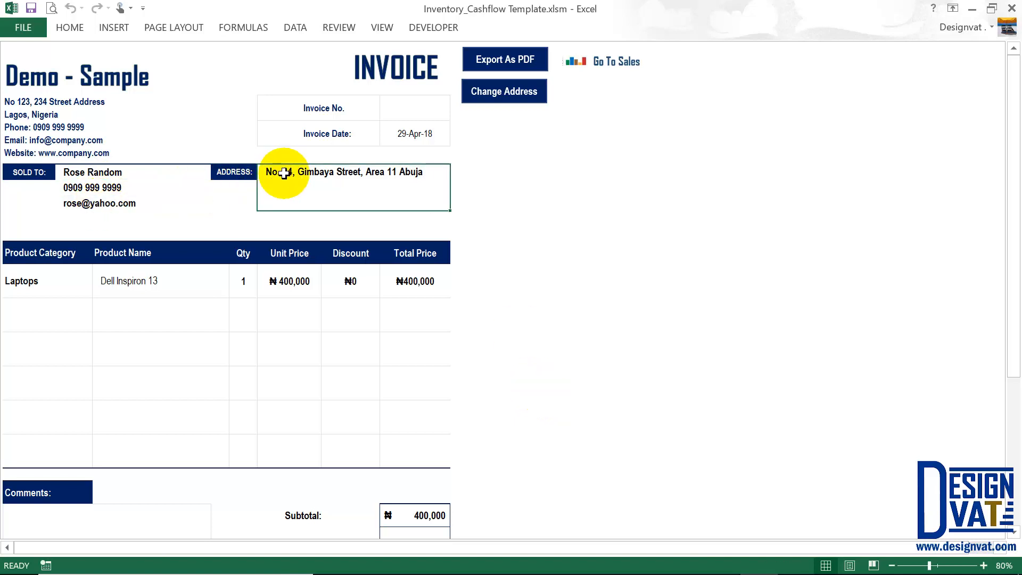
click(618, 63)
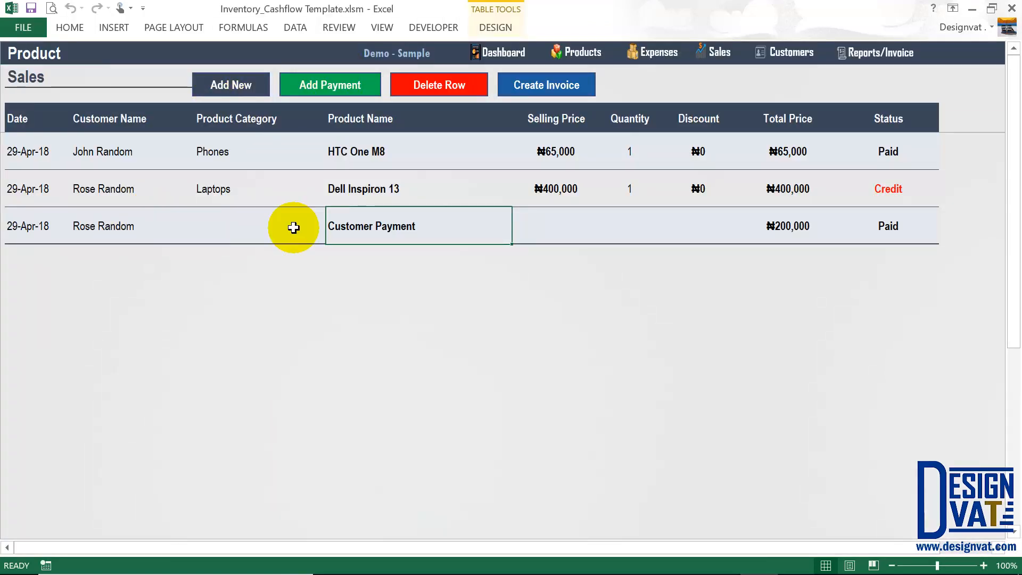
Review the second customer's sales, Customer Payment entry and the laptop sale's Credit status, then open Customers.
drag(133, 226, 400, 225)
click(393, 226)
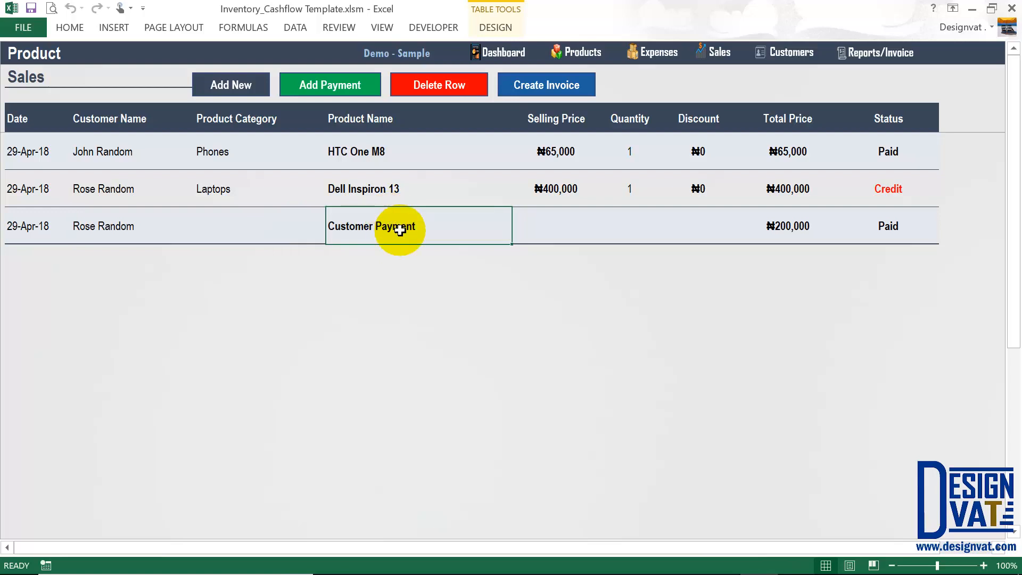
click(889, 188)
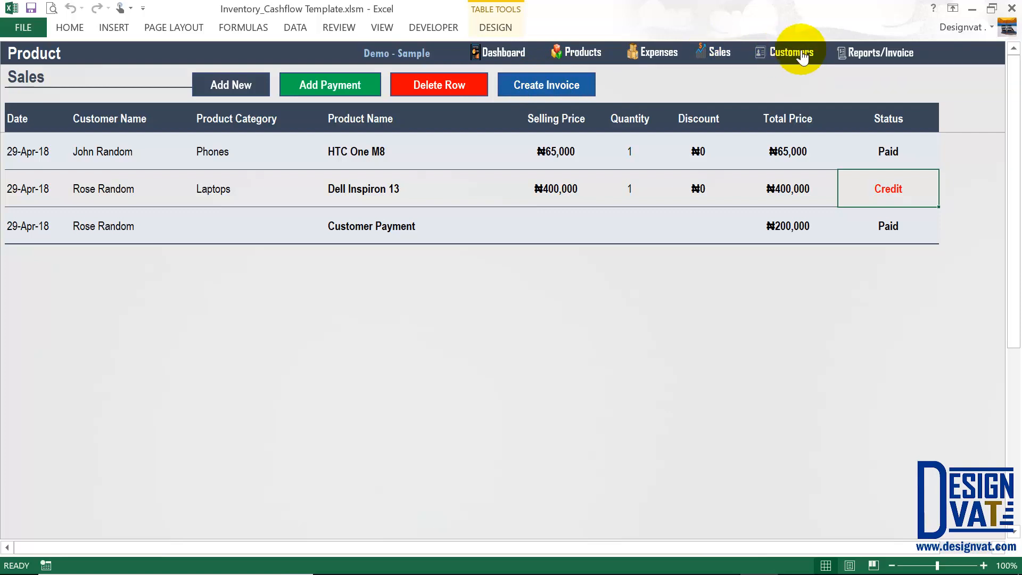
click(800, 55)
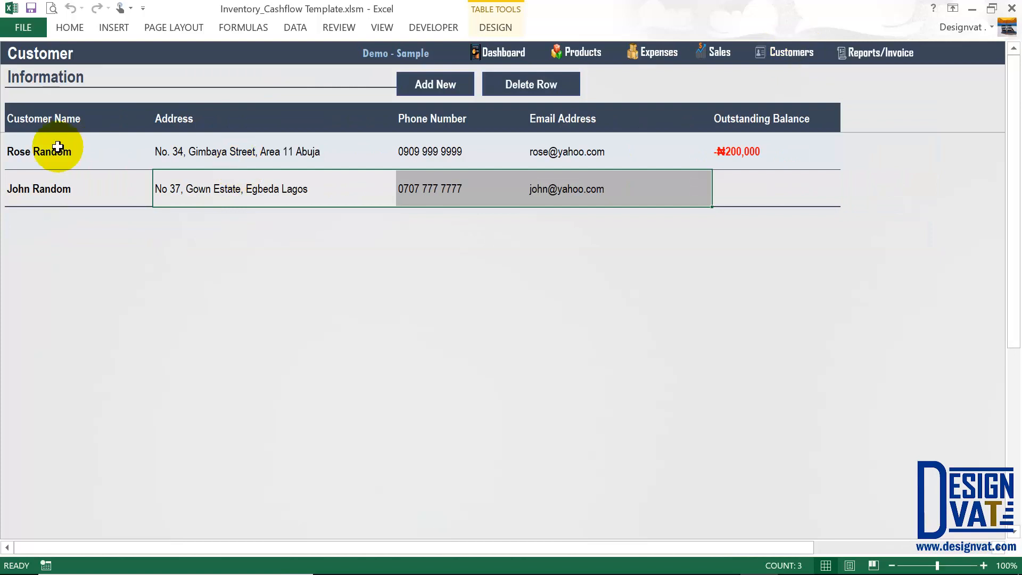
drag(46, 151, 57, 198)
Add a new blank customer row and inspect its Address, Phone, Email, Balance and Name cells.
click(438, 86)
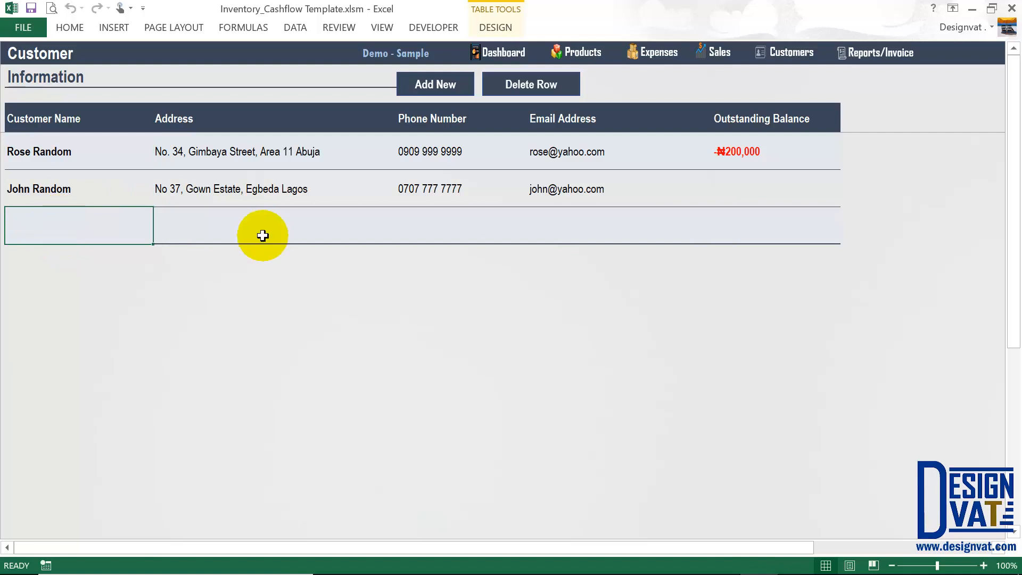
click(266, 233)
click(447, 228)
click(566, 216)
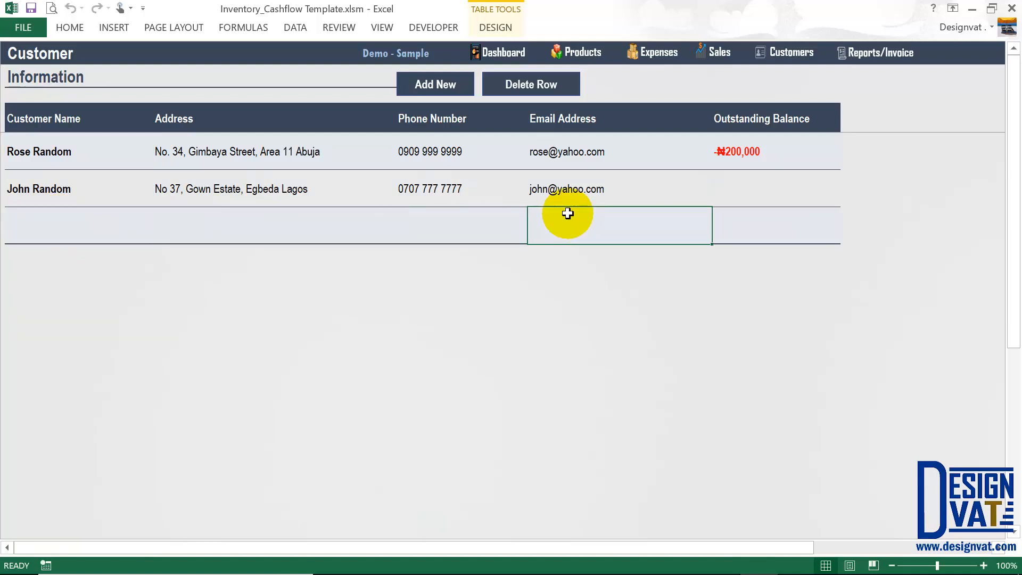
click(743, 228)
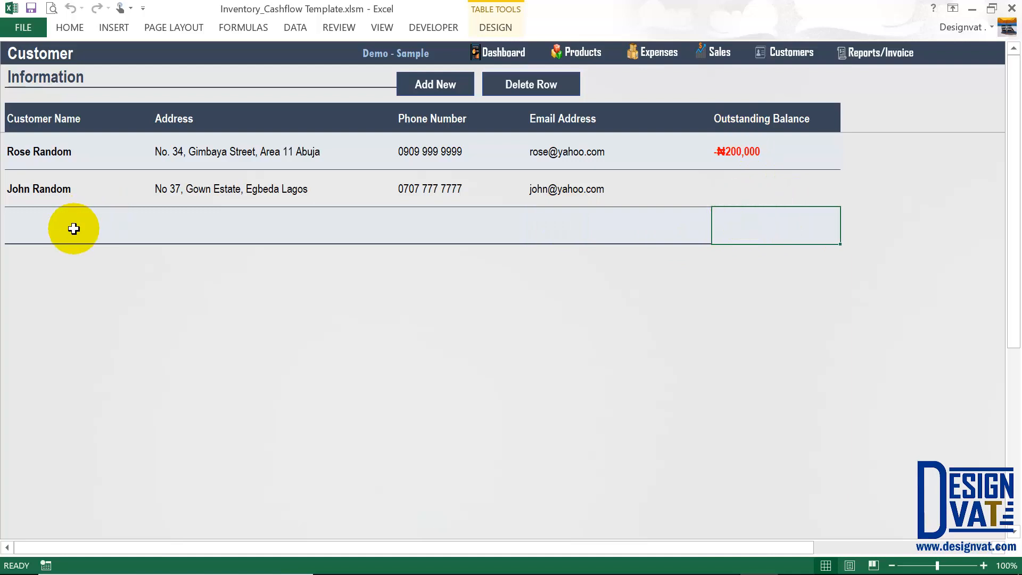
click(46, 235)
Delete the empty customer row, confirming with Yes, and go to the Reports dashboard.
click(530, 84)
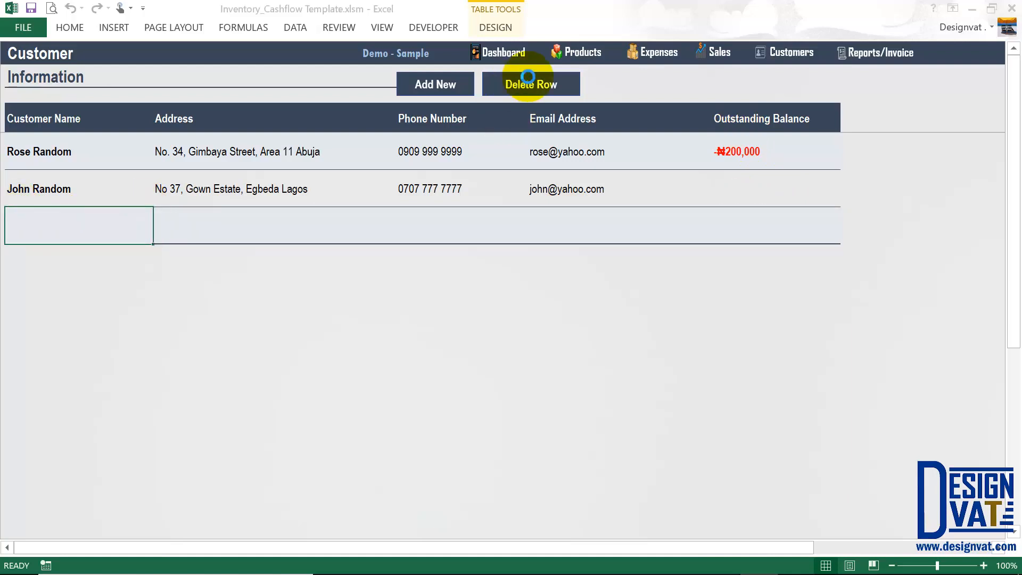
click(549, 354)
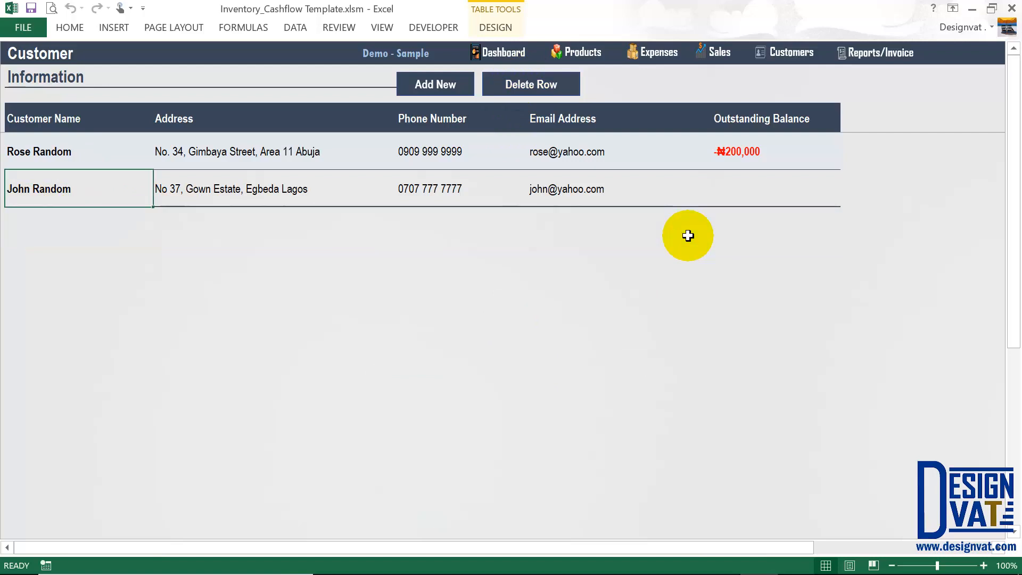
click(876, 58)
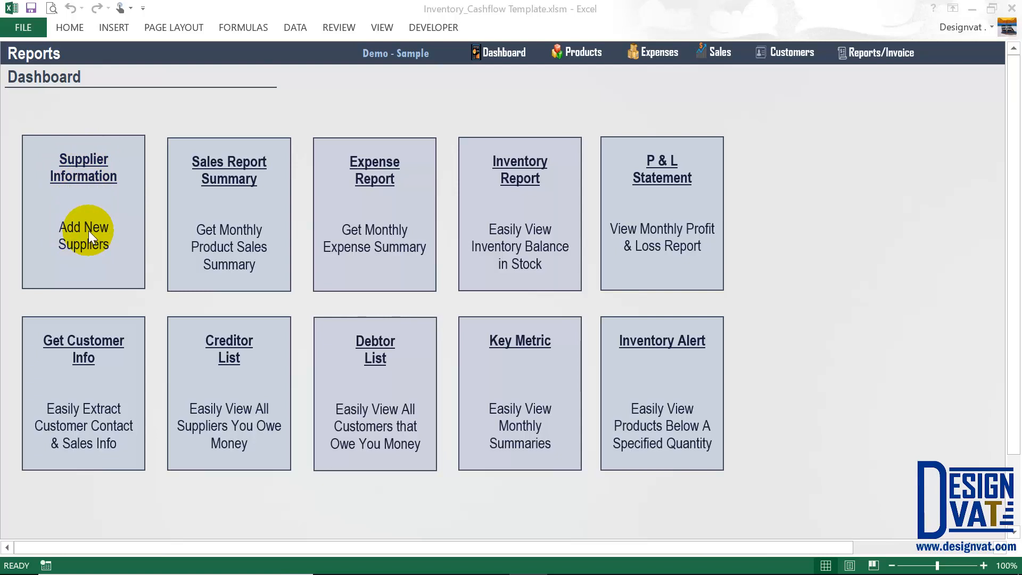
Open the Expense sheet and start a new purchase with Add Purchase.
click(659, 57)
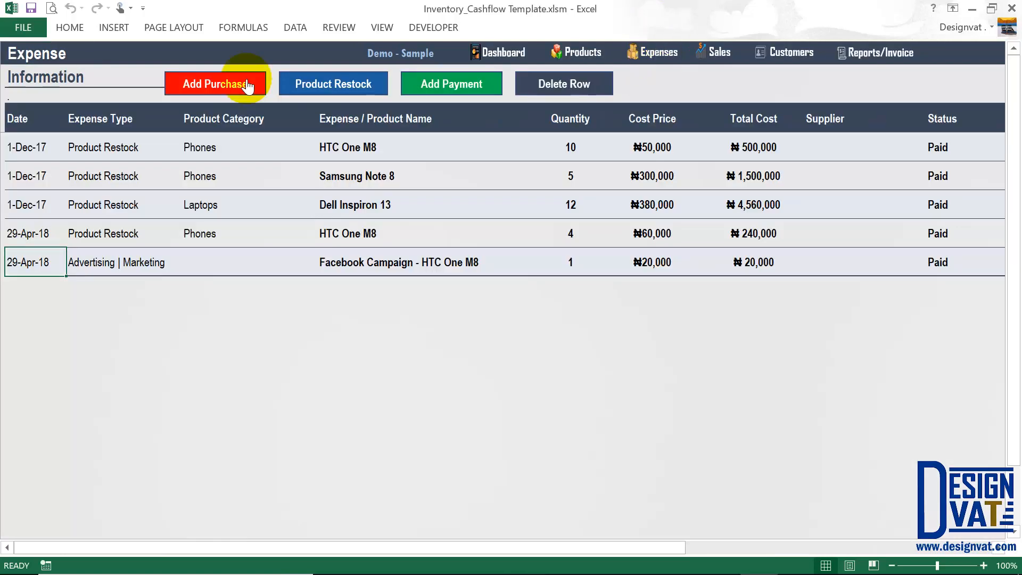
click(242, 80)
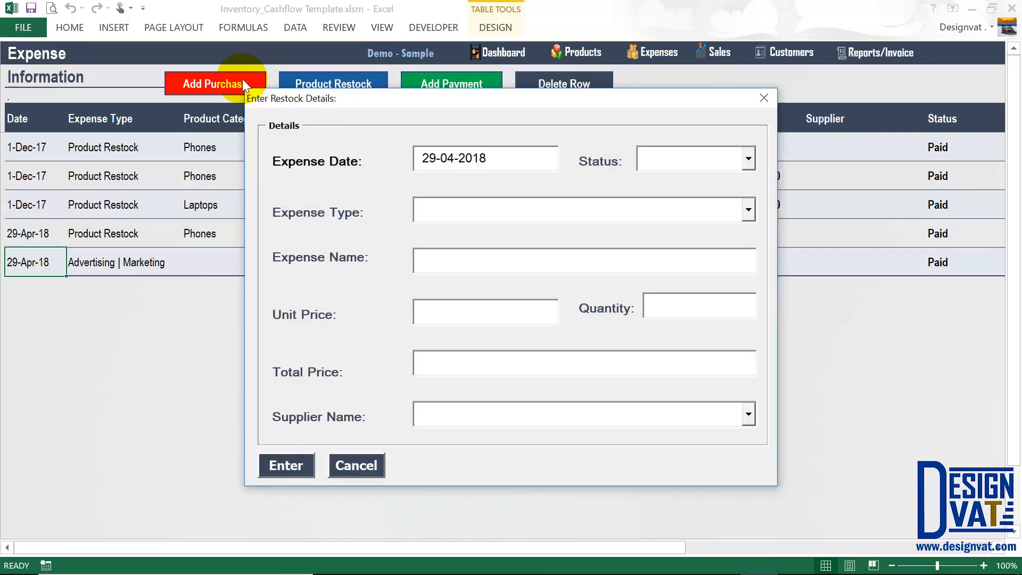
Set the restock Status to Credit, browse the supplier list, then cancel the form without saving.
click(747, 157)
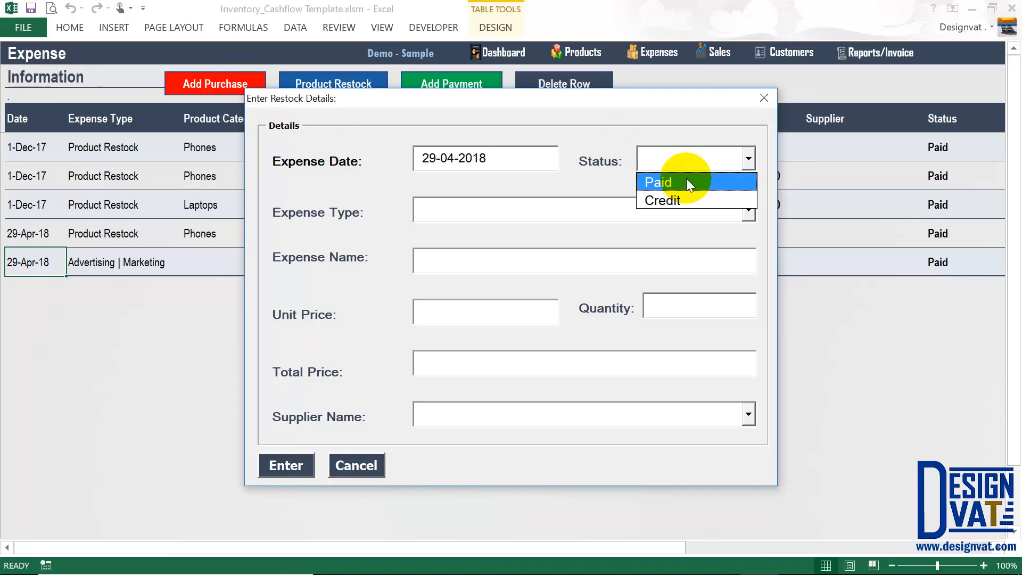
click(658, 203)
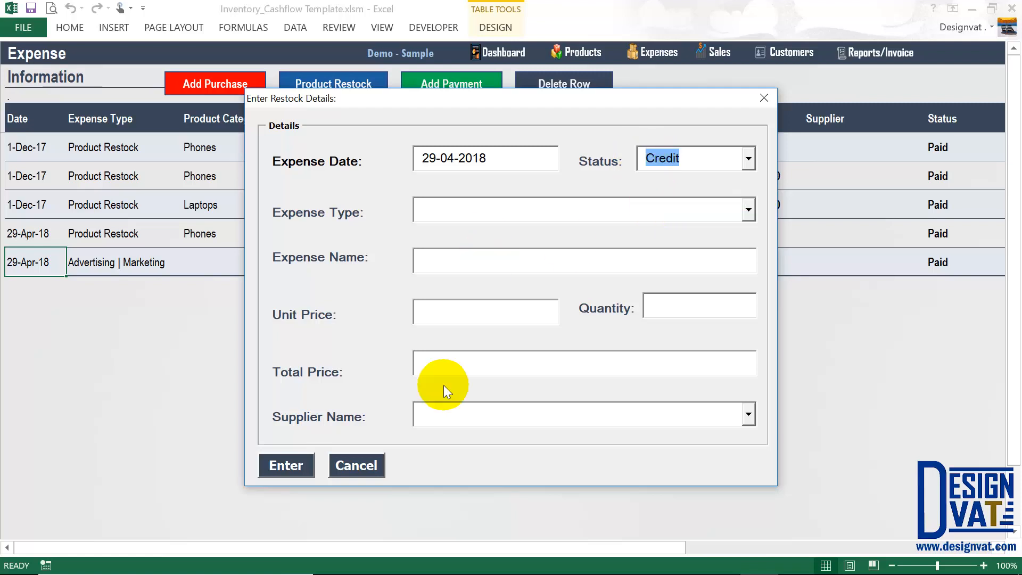
click(416, 414)
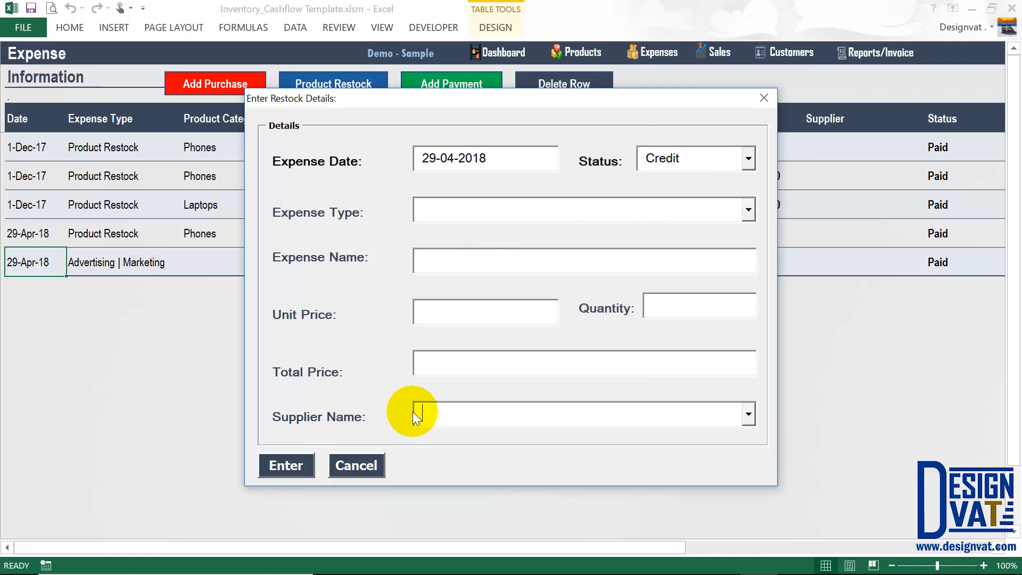
click(753, 419)
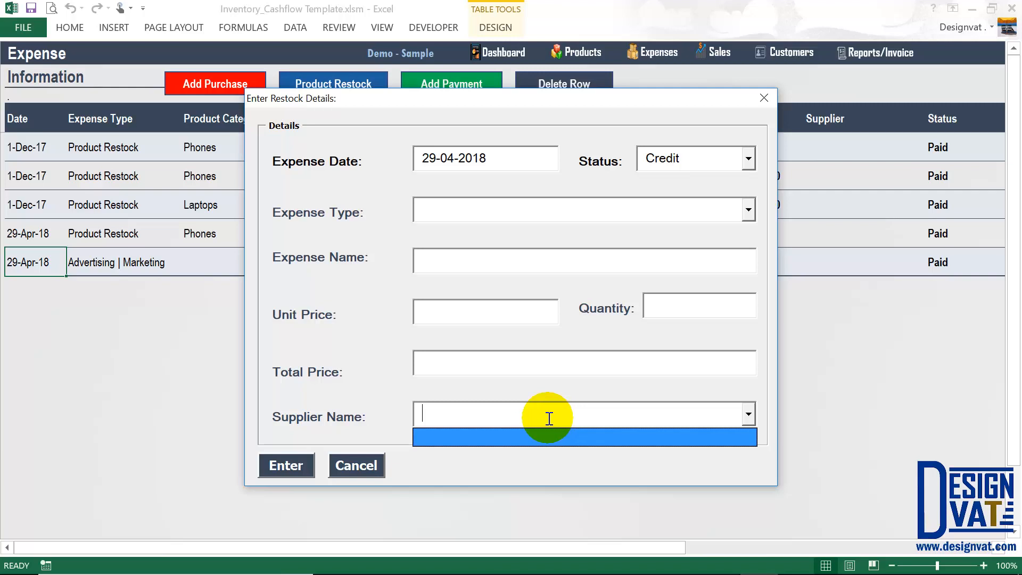
click(354, 466)
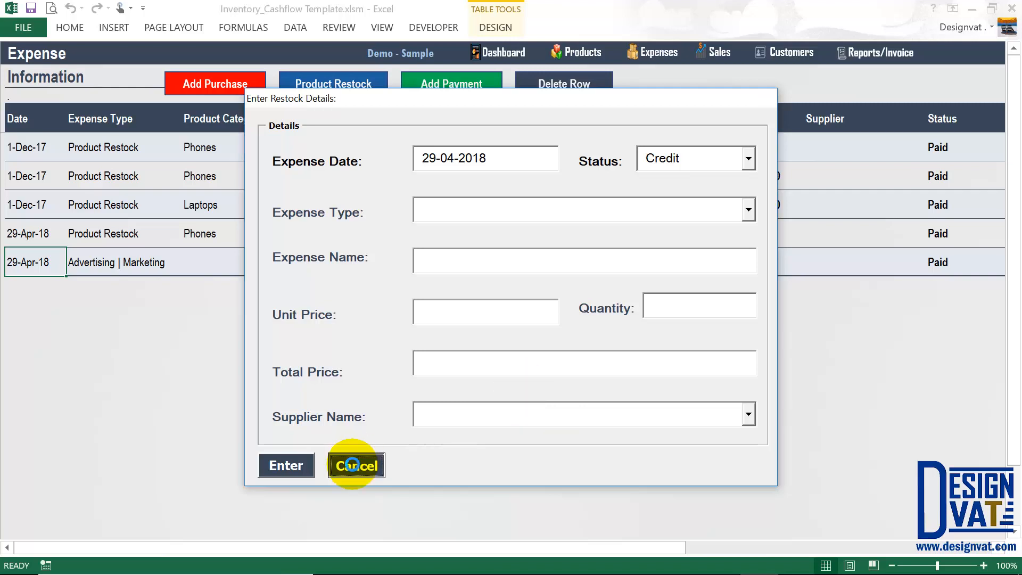
click(878, 56)
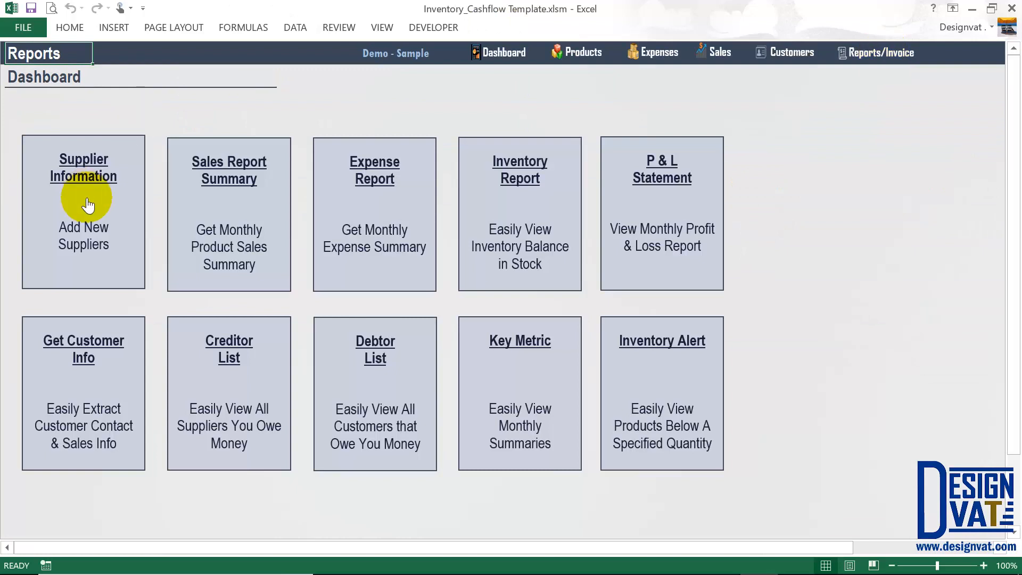
Open the Supplier Information sheet and check its Address, Phone, Email and Amount Owed columns.
click(88, 205)
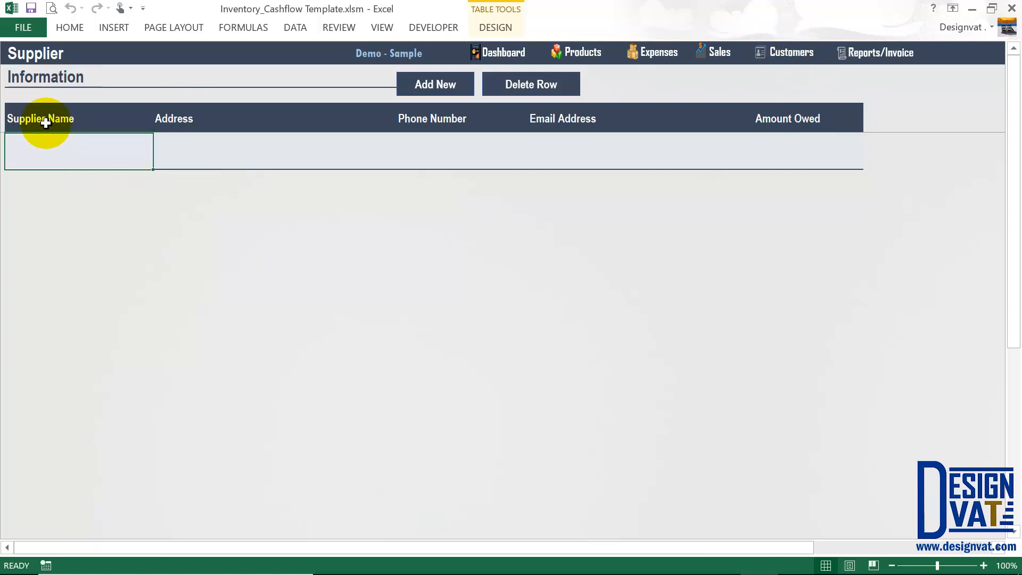
click(259, 151)
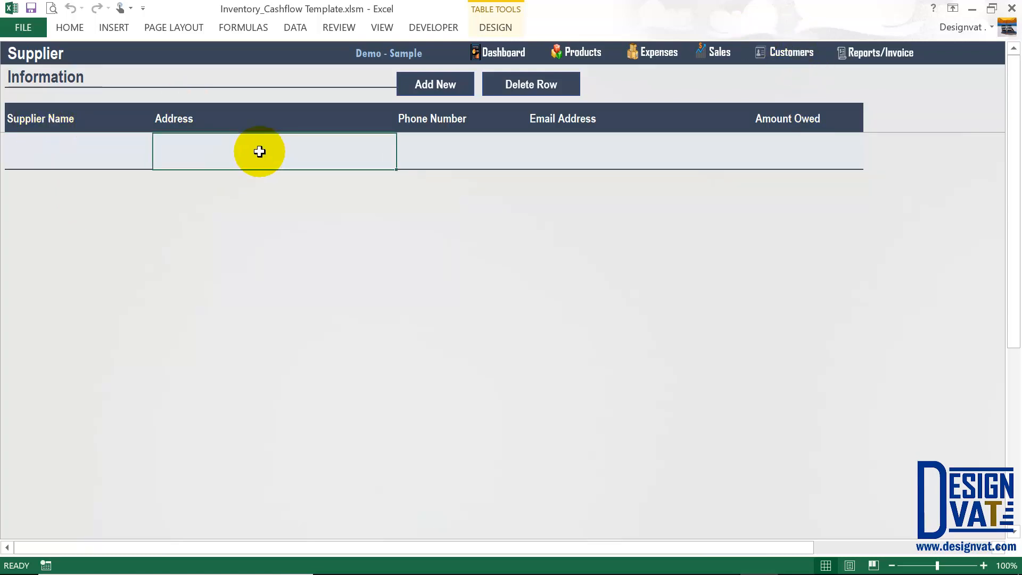
click(423, 151)
click(609, 159)
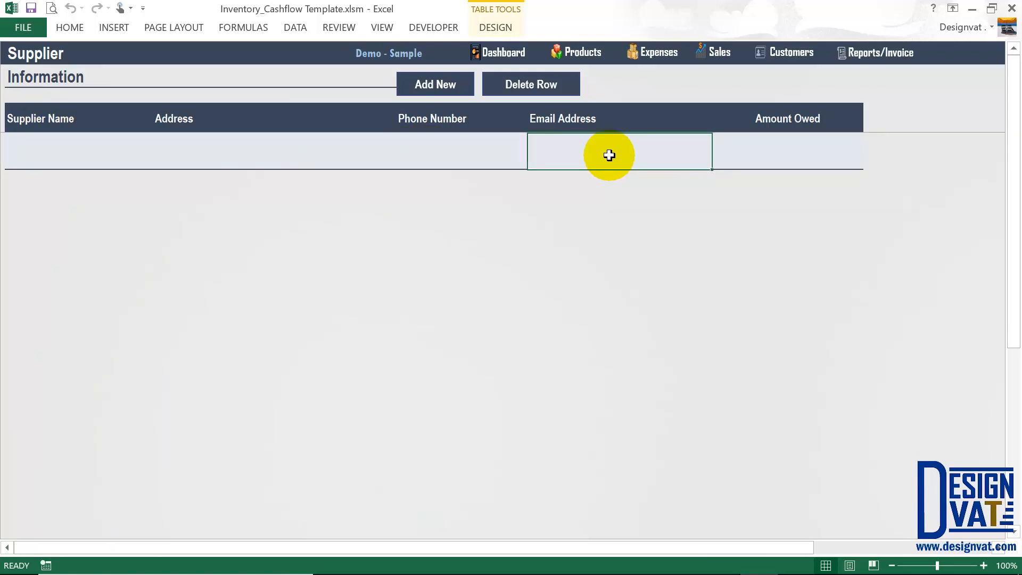
click(810, 142)
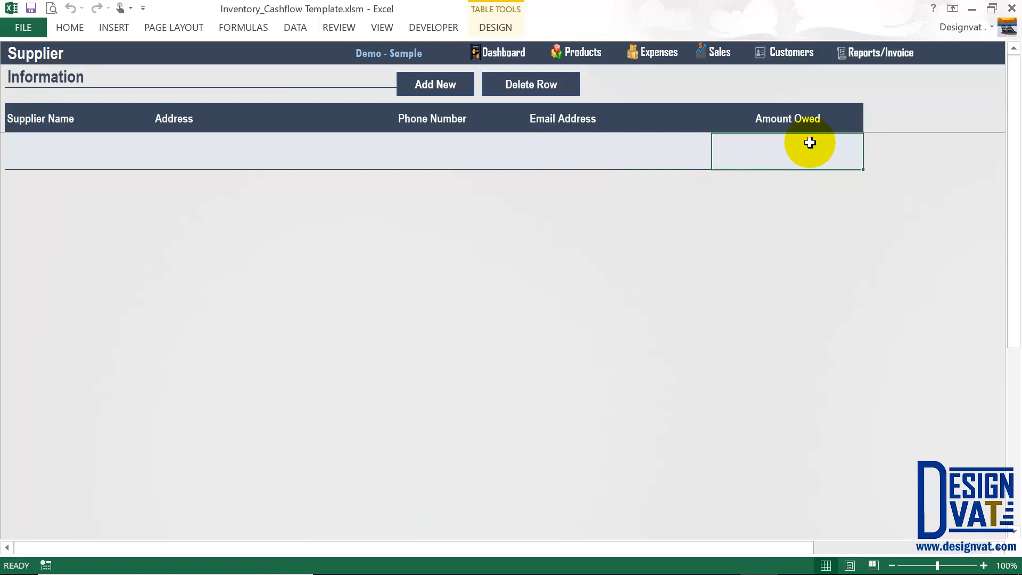
Type the new supplier's name into the first Supplier Name cell.
click(79, 156)
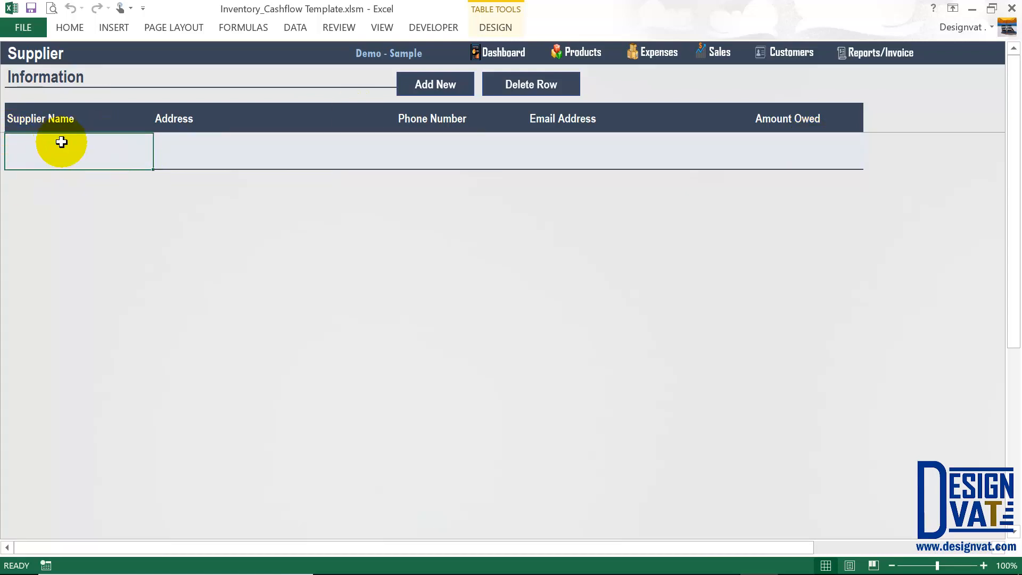
text(Mike Dell Supplier)
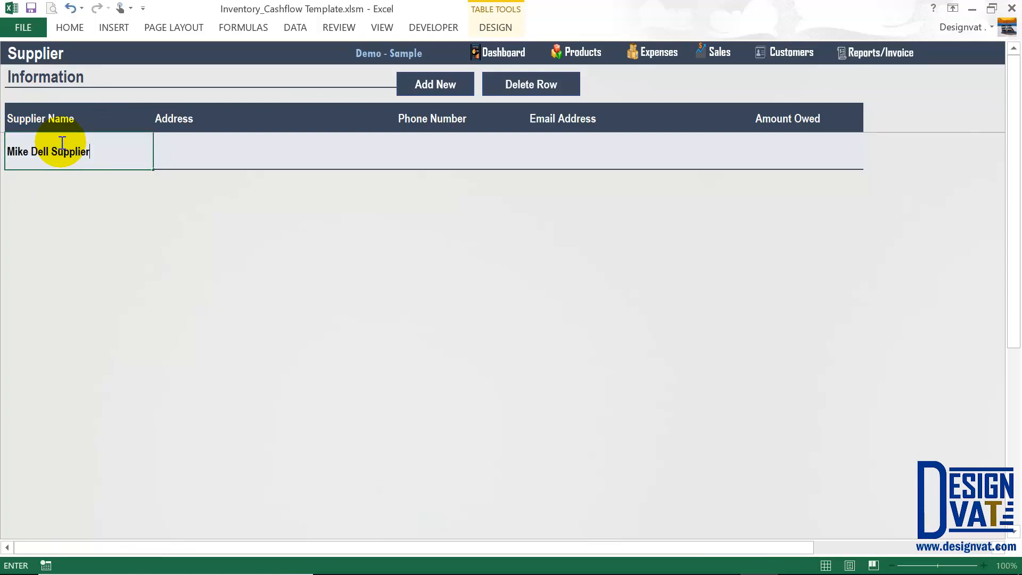
drag(101, 152, 9, 151)
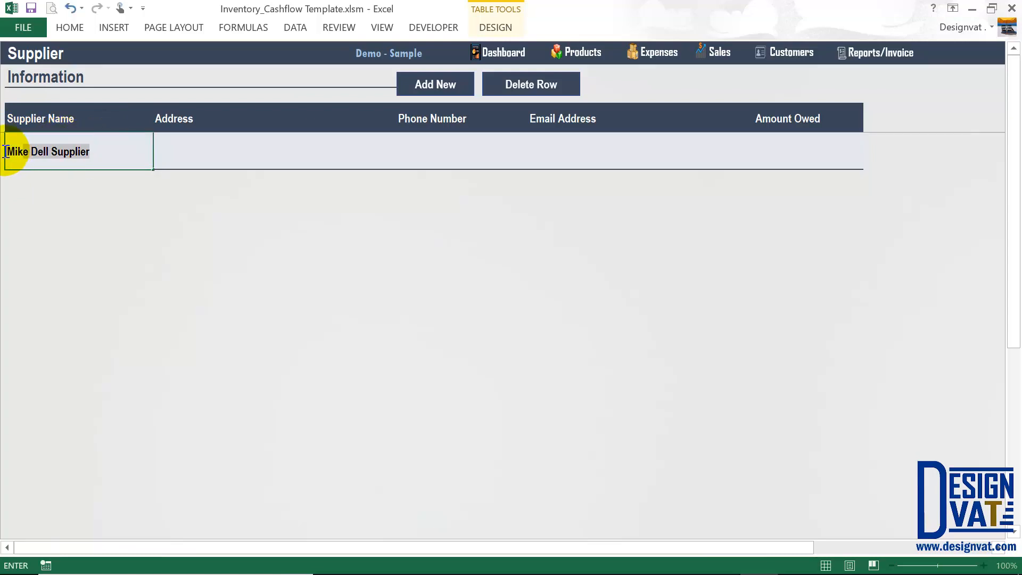
click(42, 152)
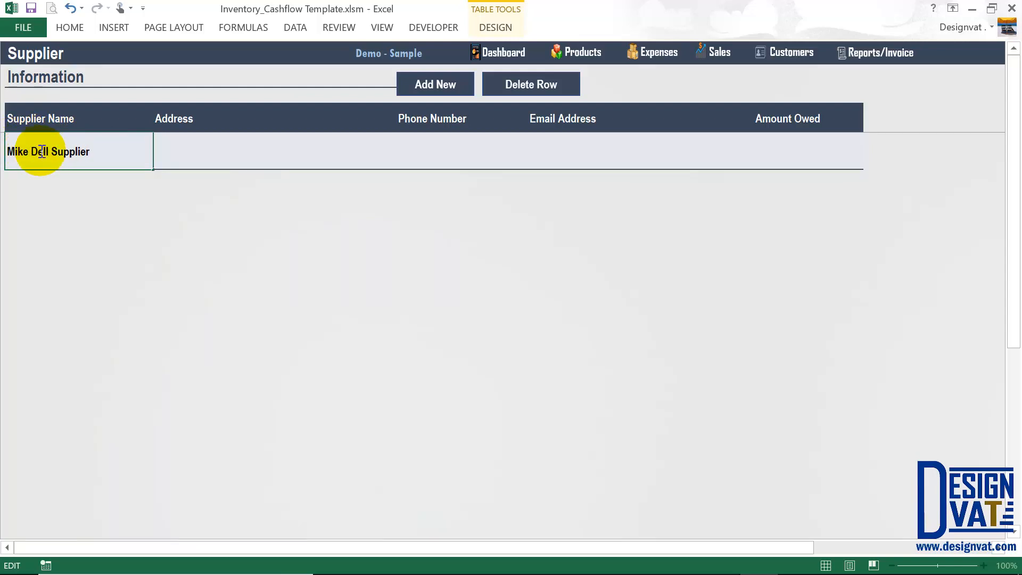
drag(98, 150, 50, 146)
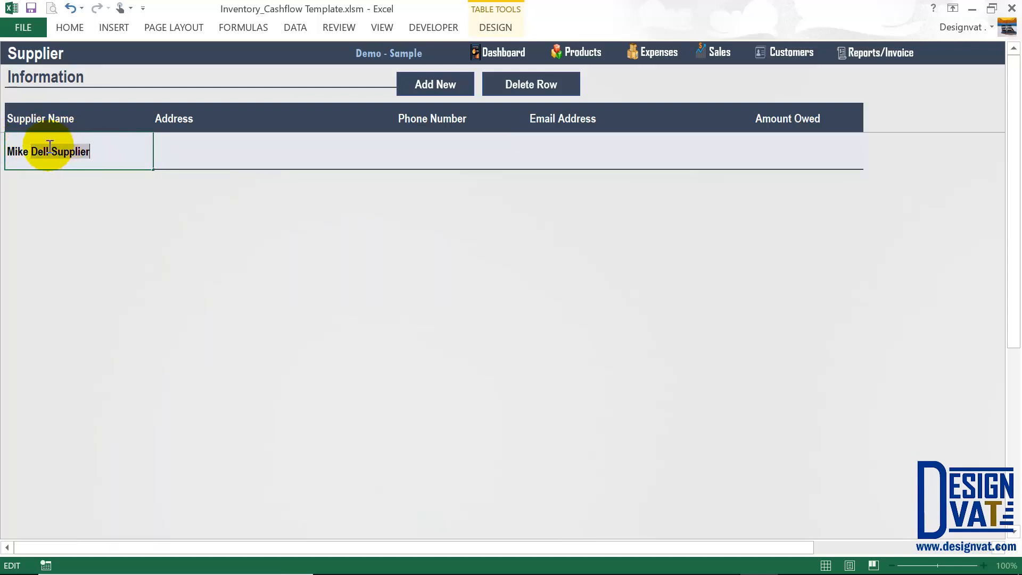
click(4, 153)
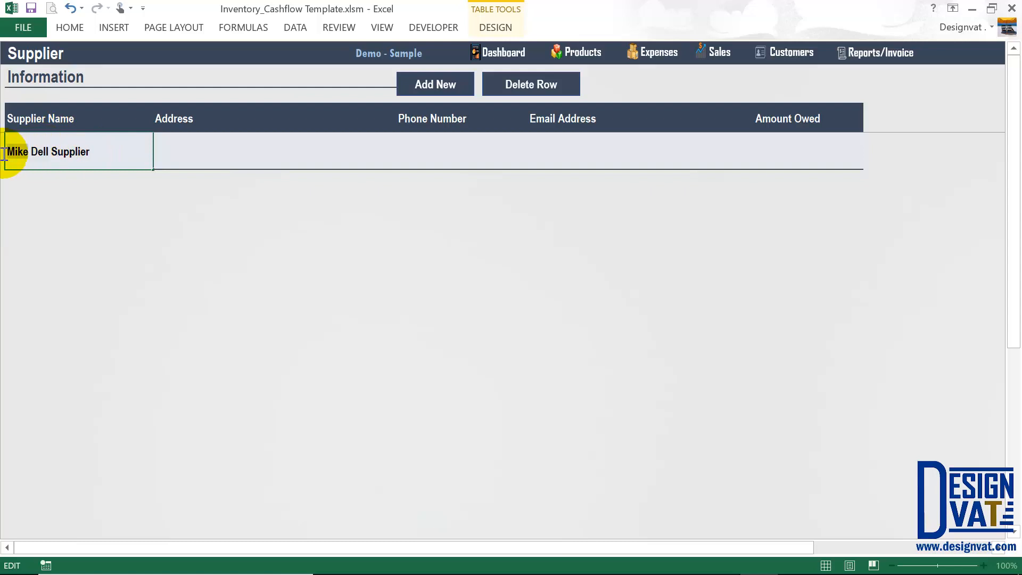
drag(30, 152, 110, 158)
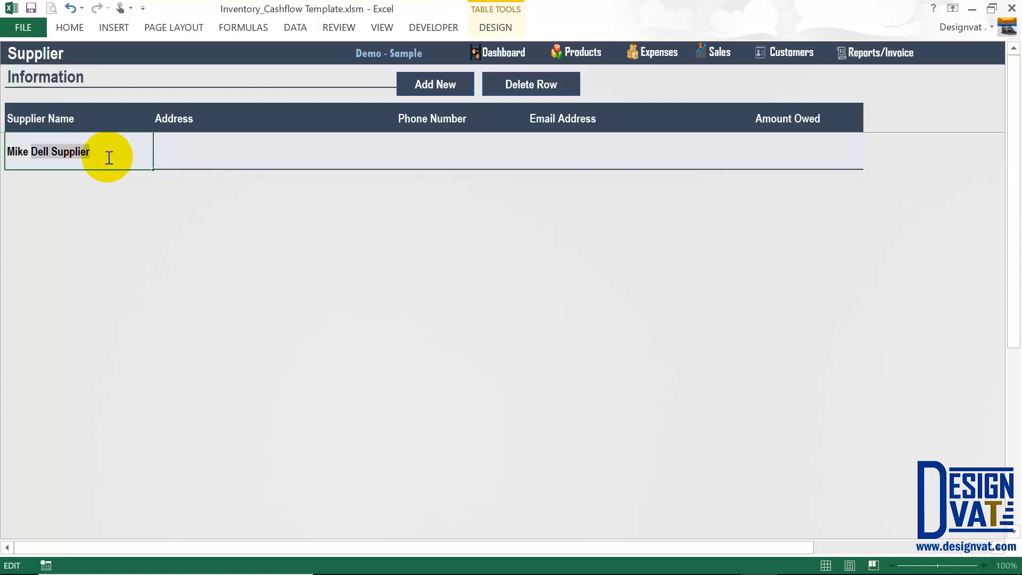
click(109, 159)
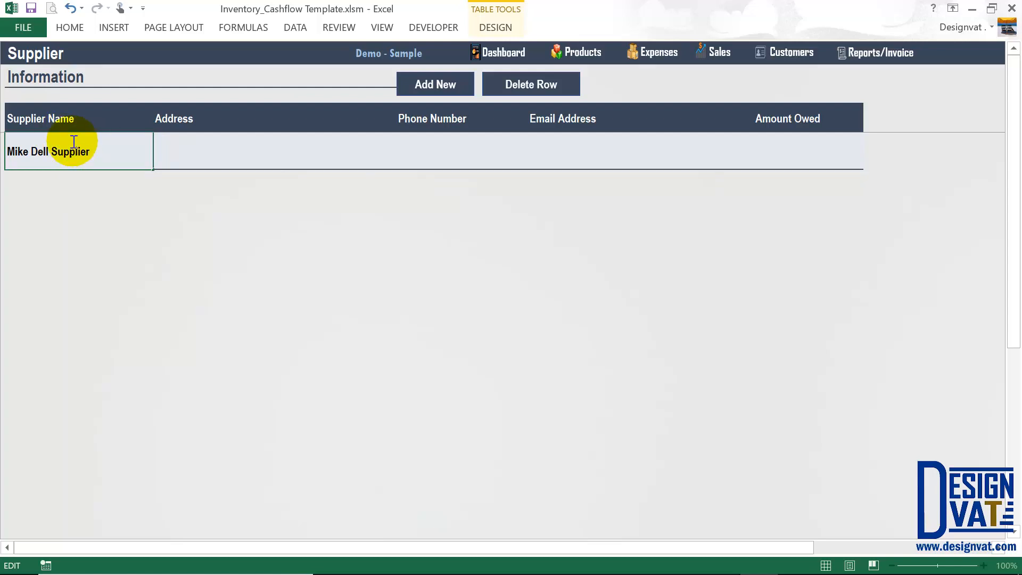
Enter the supplier's phone number and e-mail address in the first row, leaving Address and Amount Owed blank.
click(197, 150)
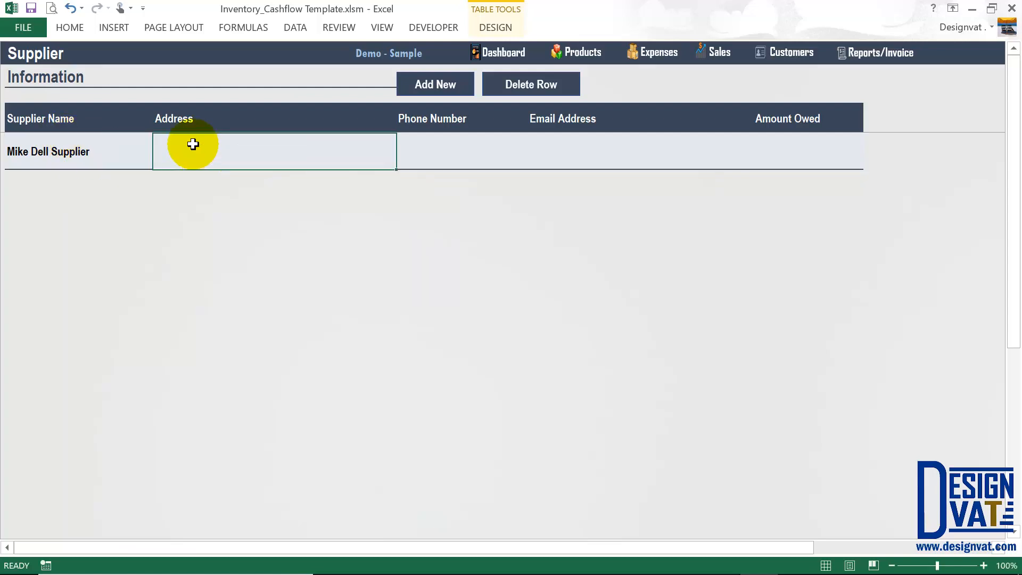
key(Tab)
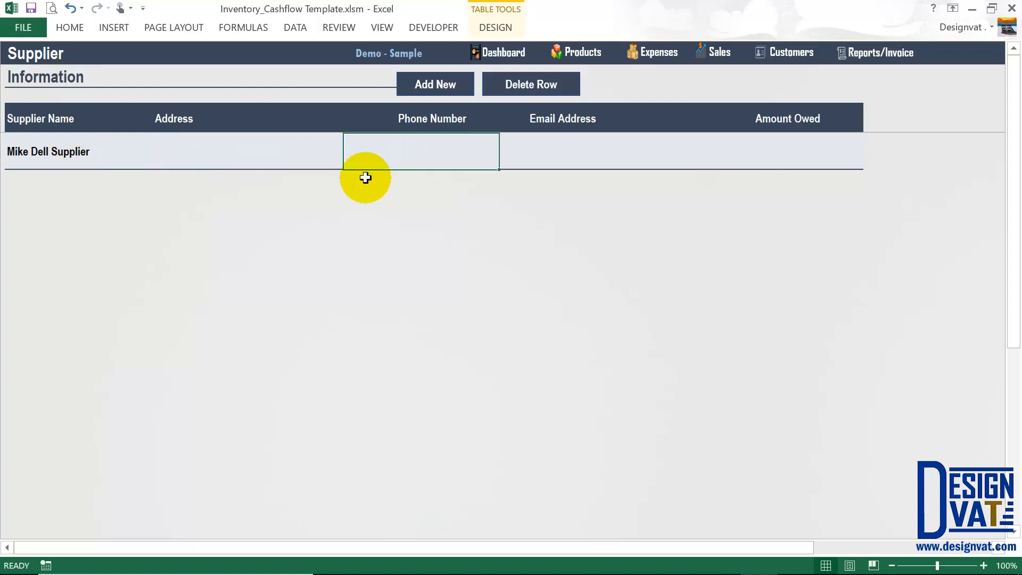
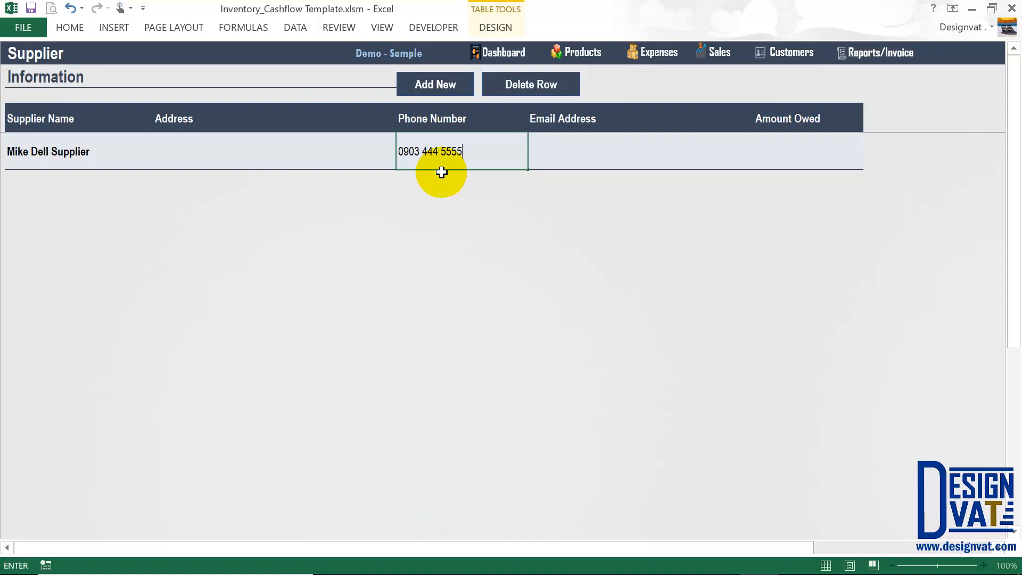
key(Tab)
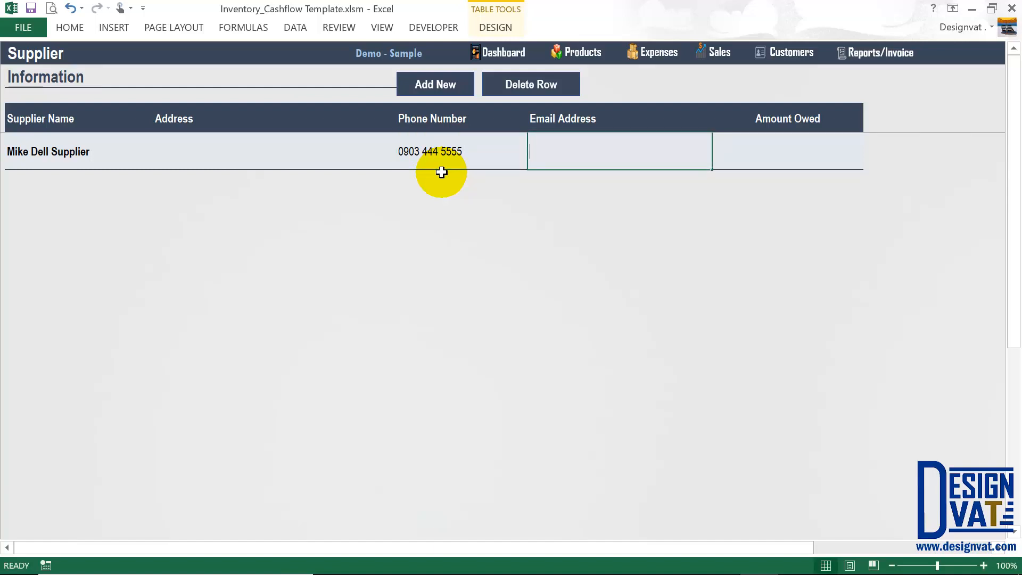
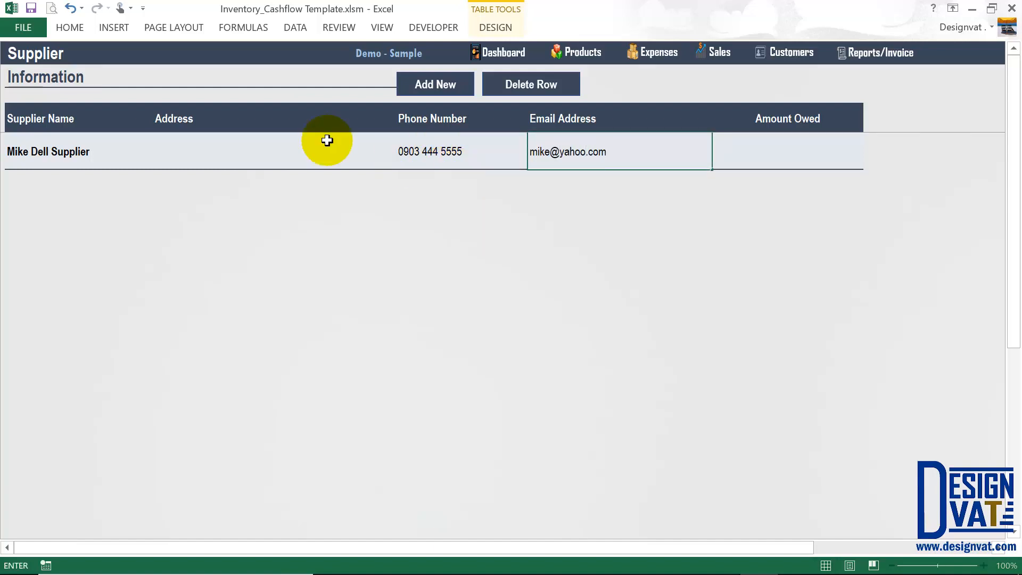
click(328, 141)
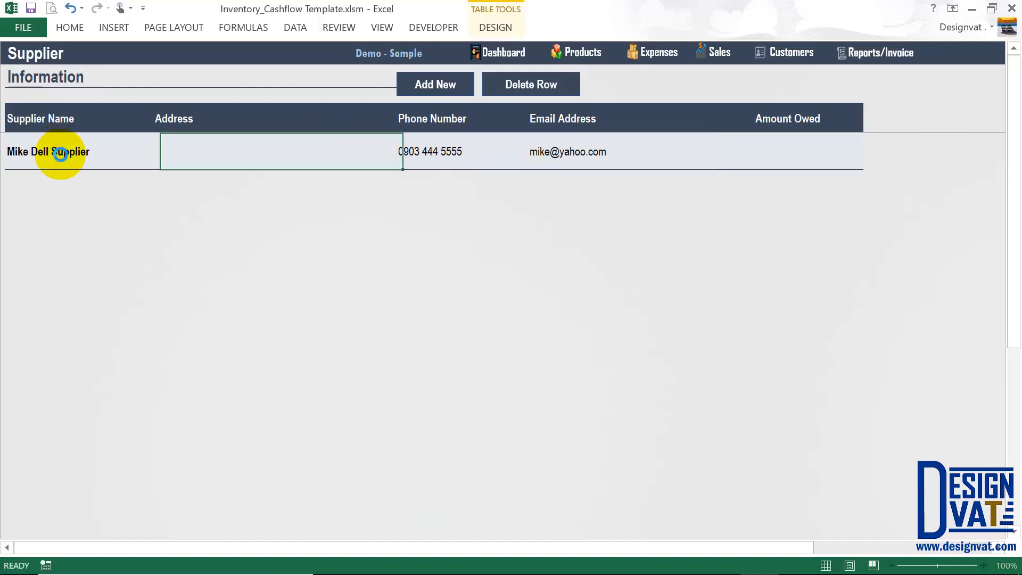
click(537, 150)
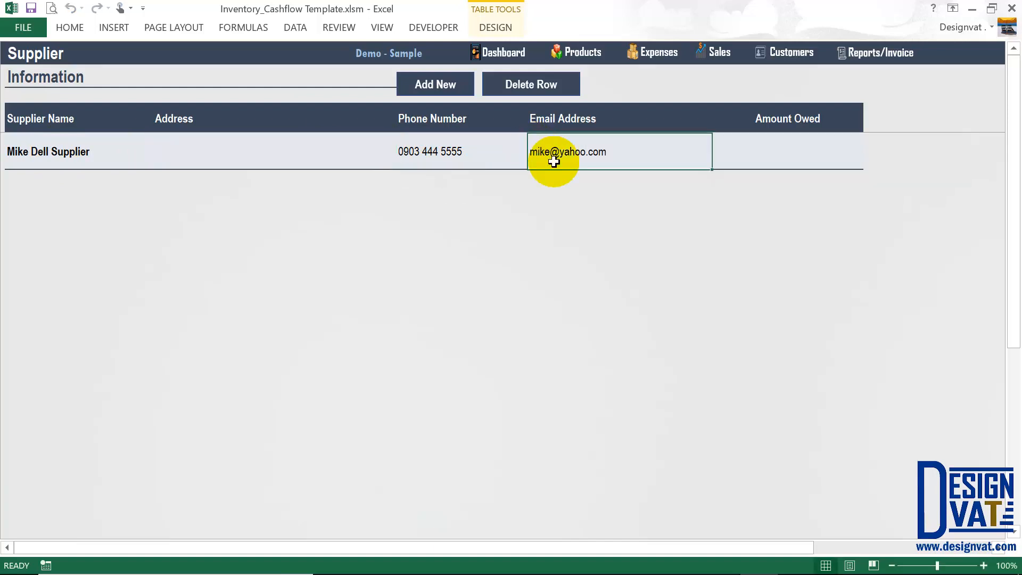
click(772, 147)
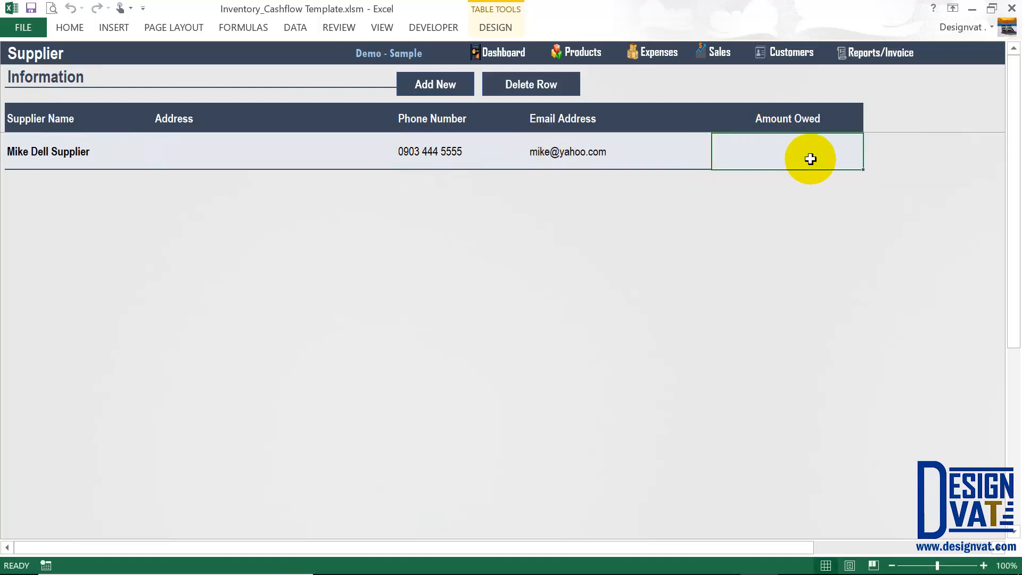
click(48, 146)
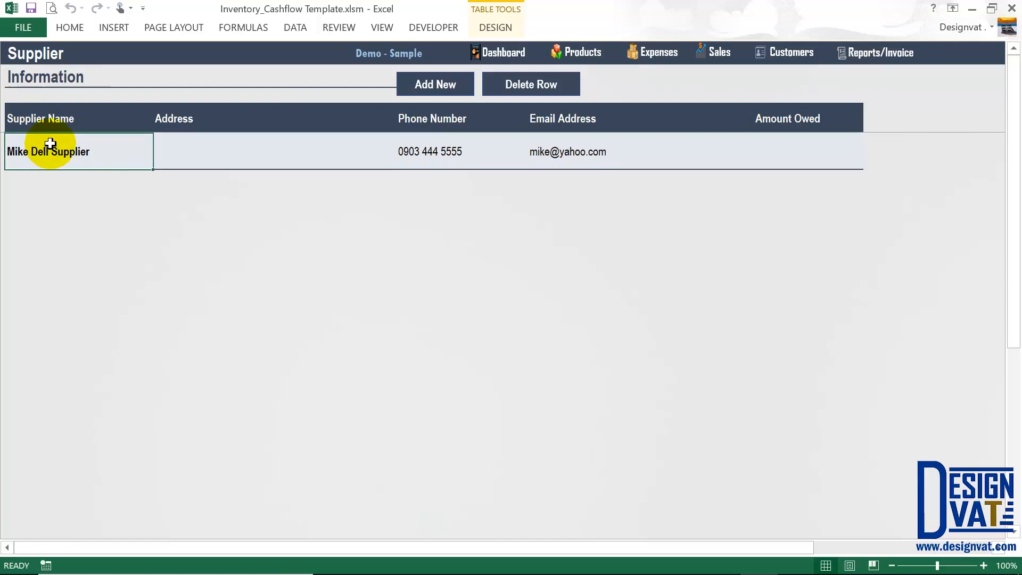
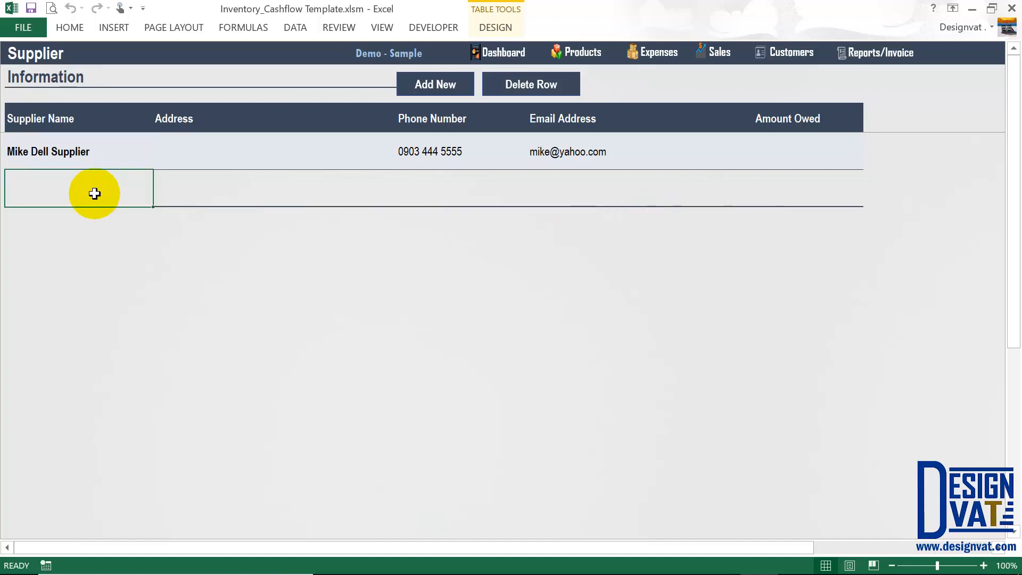
Add Winter Office Spaces as the second supplier with its phone number and e-mail address.
text(Winter Office Sp)
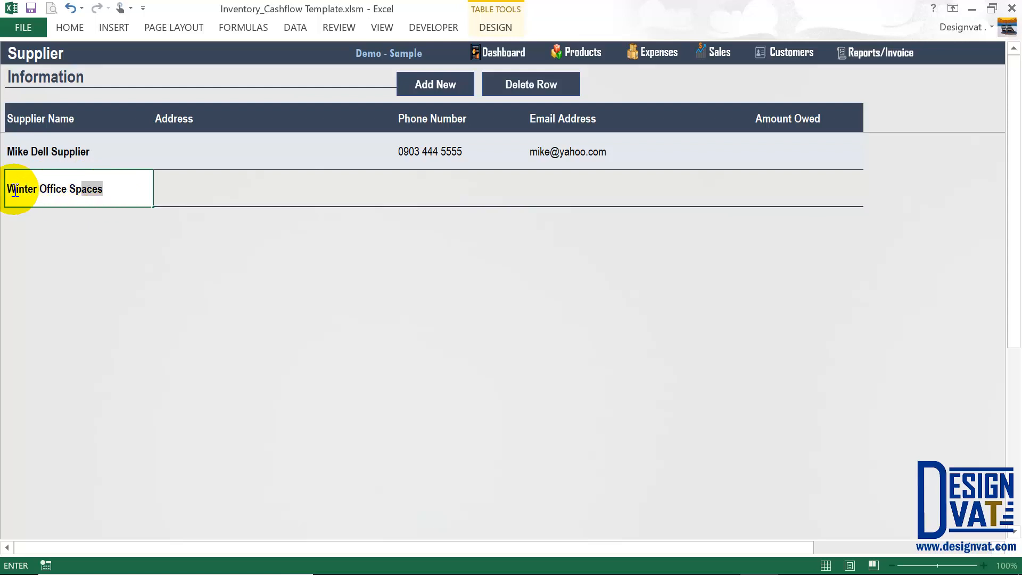
drag(12, 190, 191, 198)
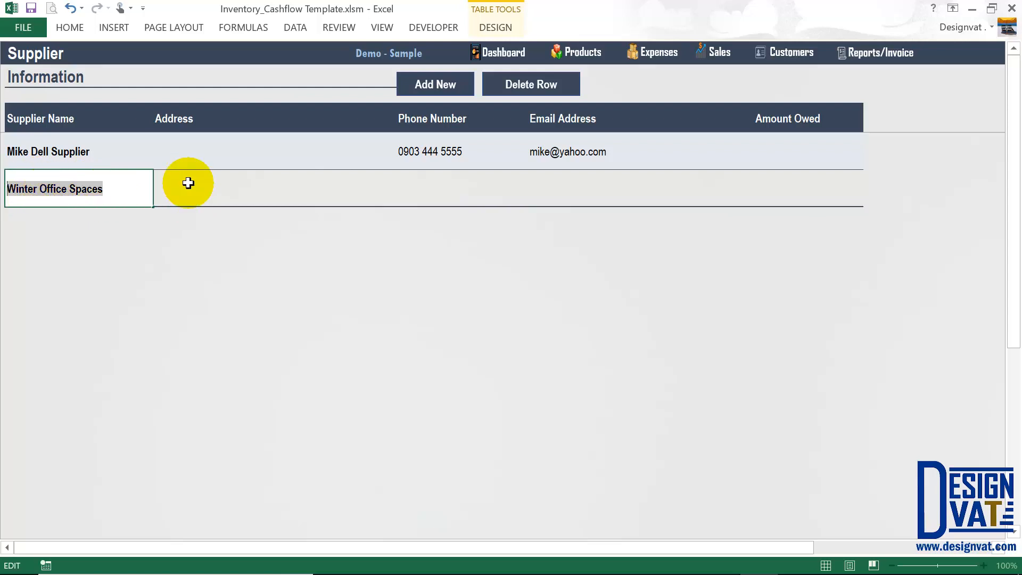
click(179, 184)
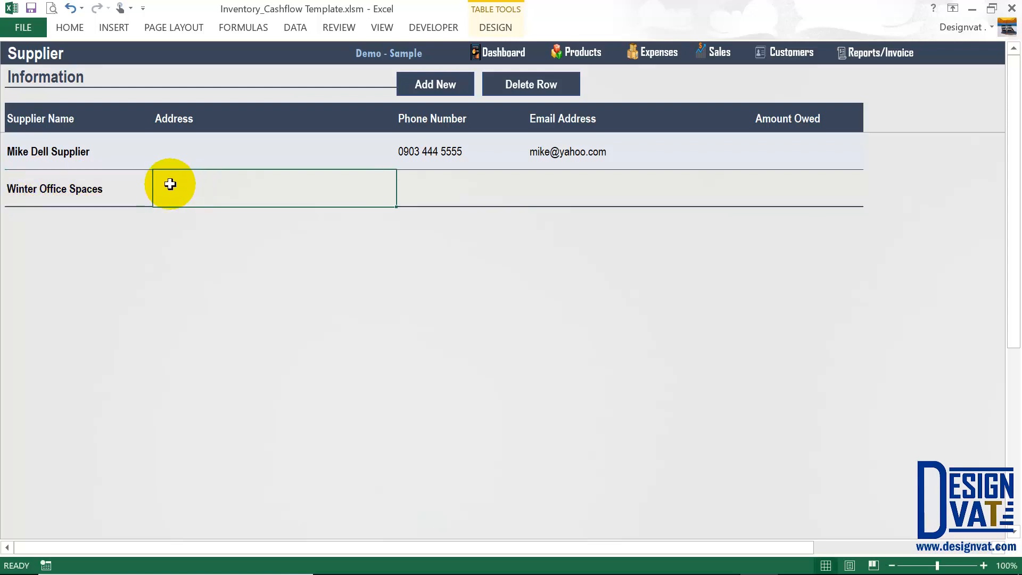
click(459, 187)
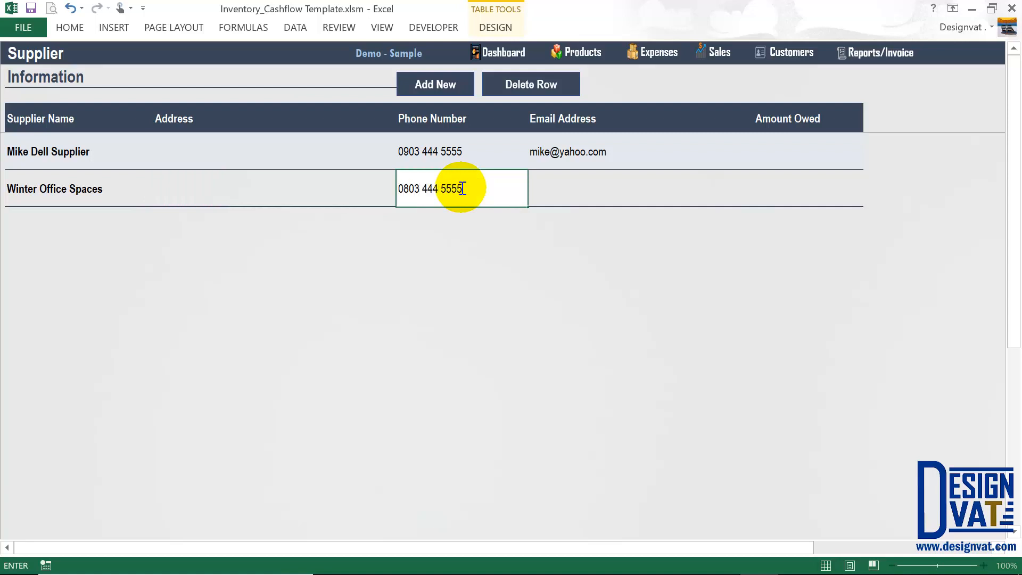
key(Tab)
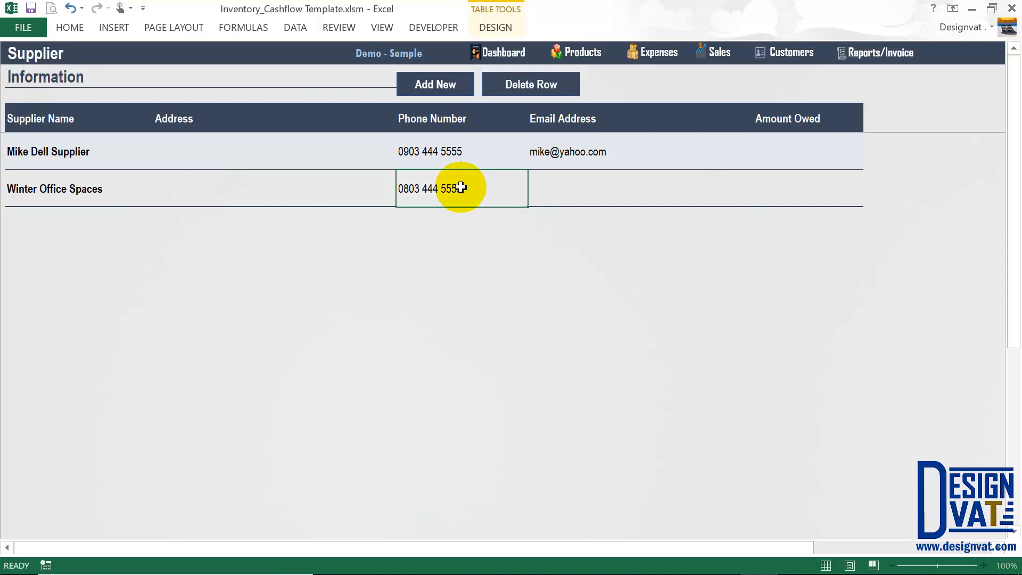
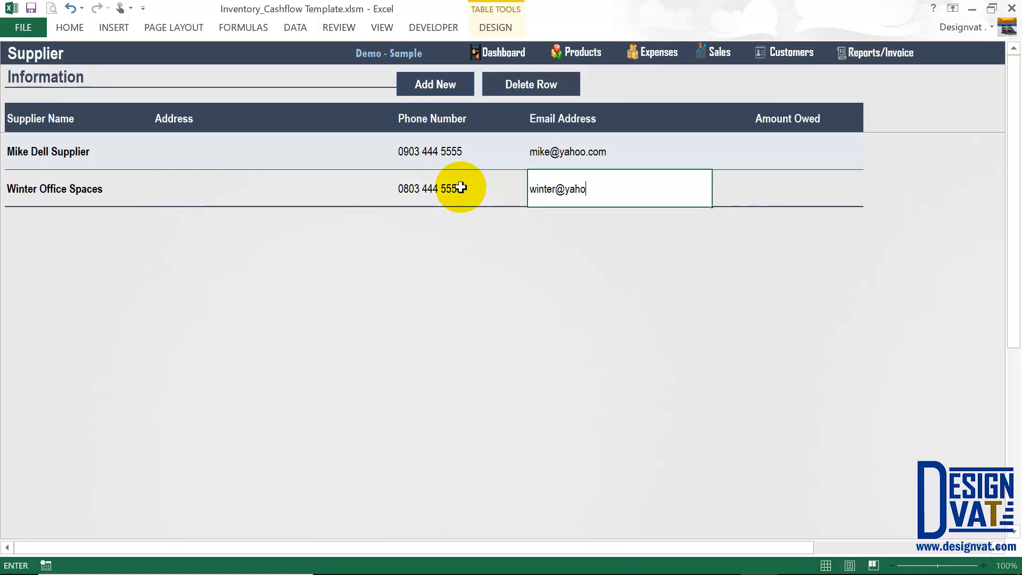
click(65, 173)
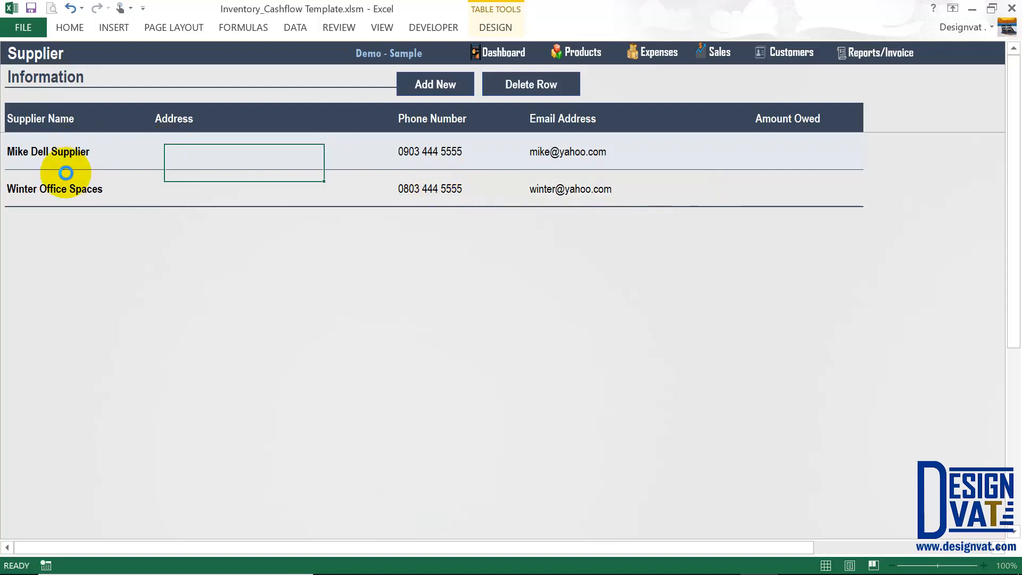
Undo the stray edit on the supplier list and switch to the Expense sheet.
click(78, 170)
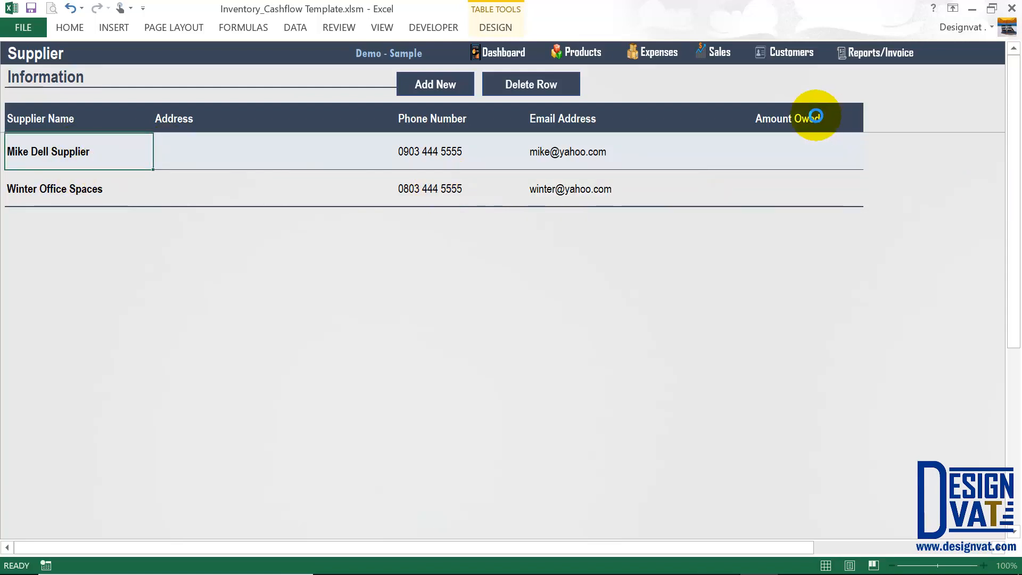
key(ctrl+z)
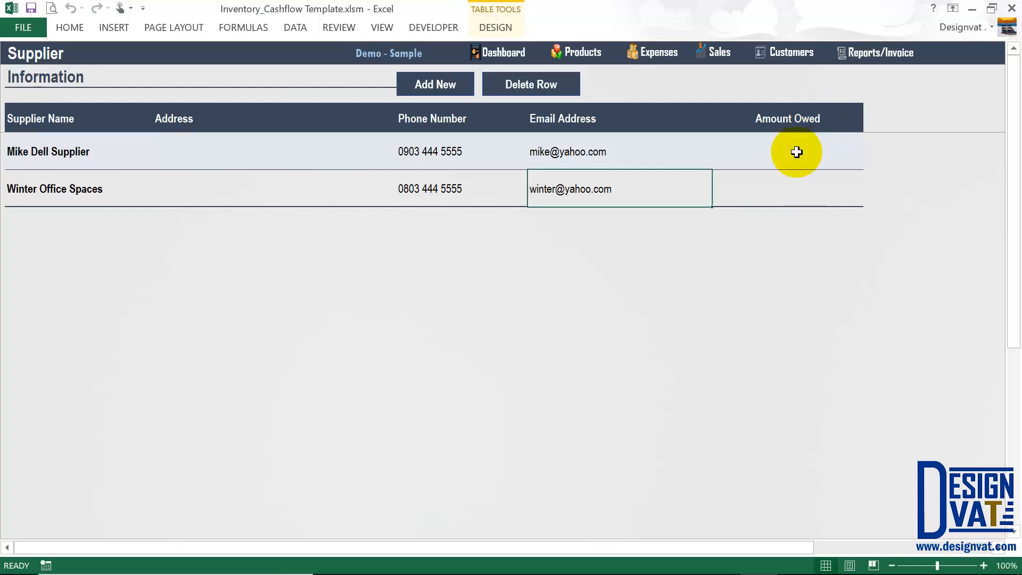
click(659, 53)
Open the Product Restock form and leave its Supplier Name field empty.
click(318, 83)
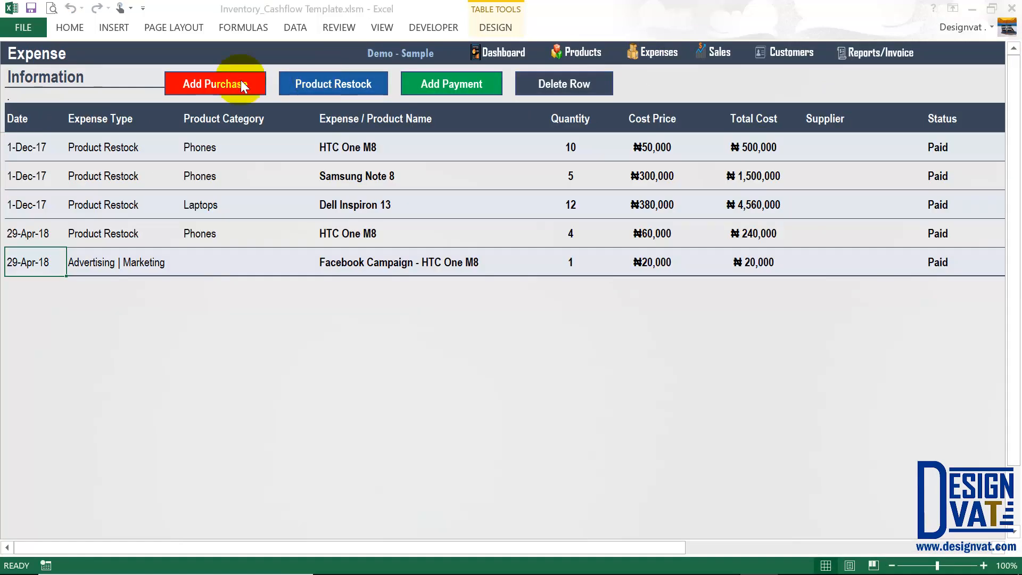
click(749, 415)
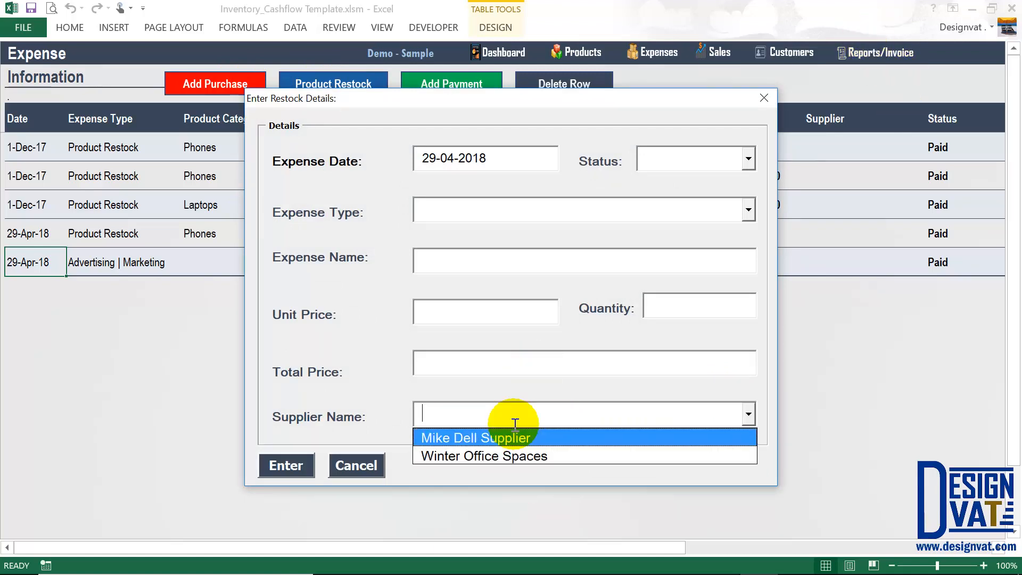
click(442, 409)
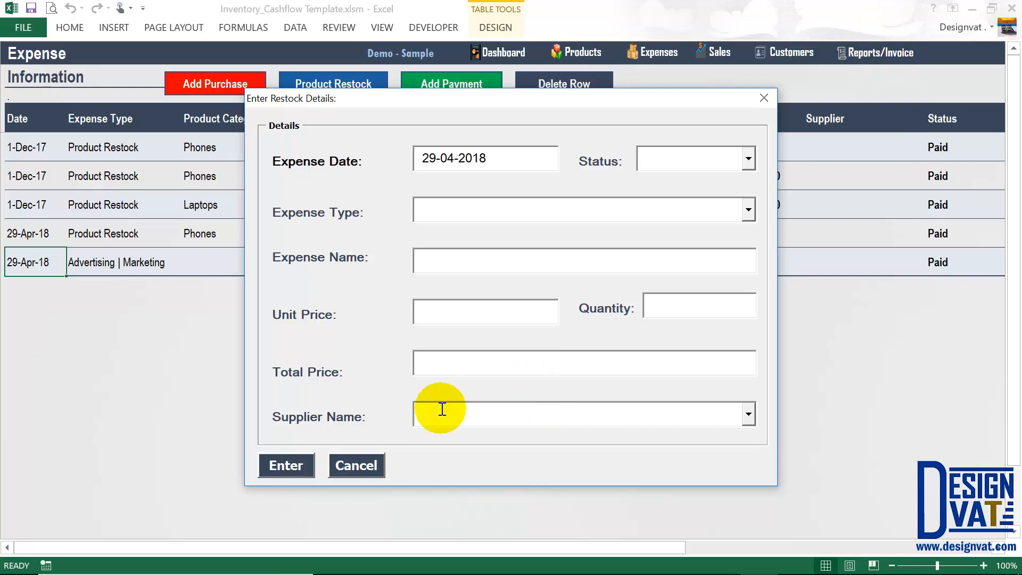
text(Mike Dell Supplier)
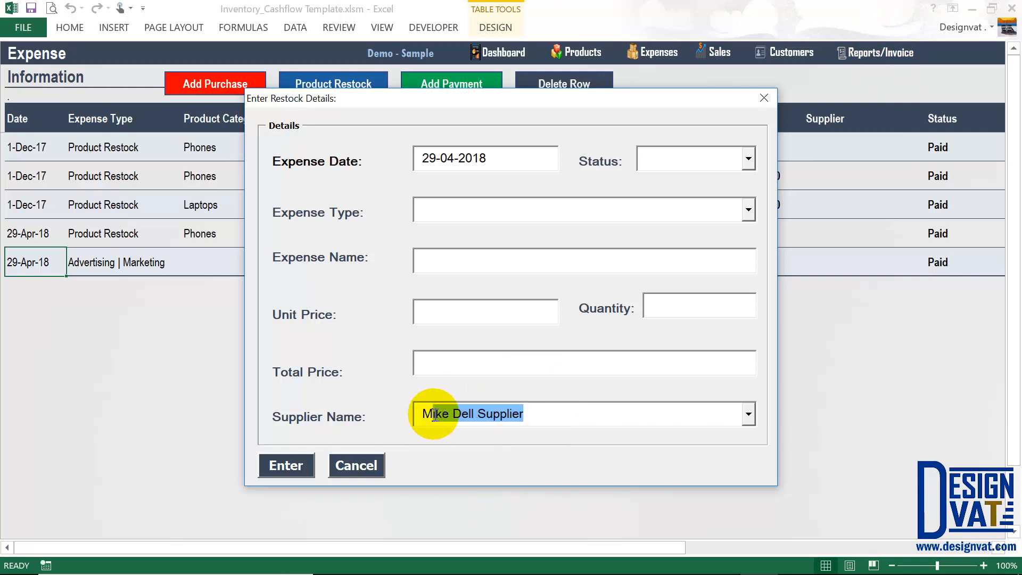
drag(411, 415, 527, 418)
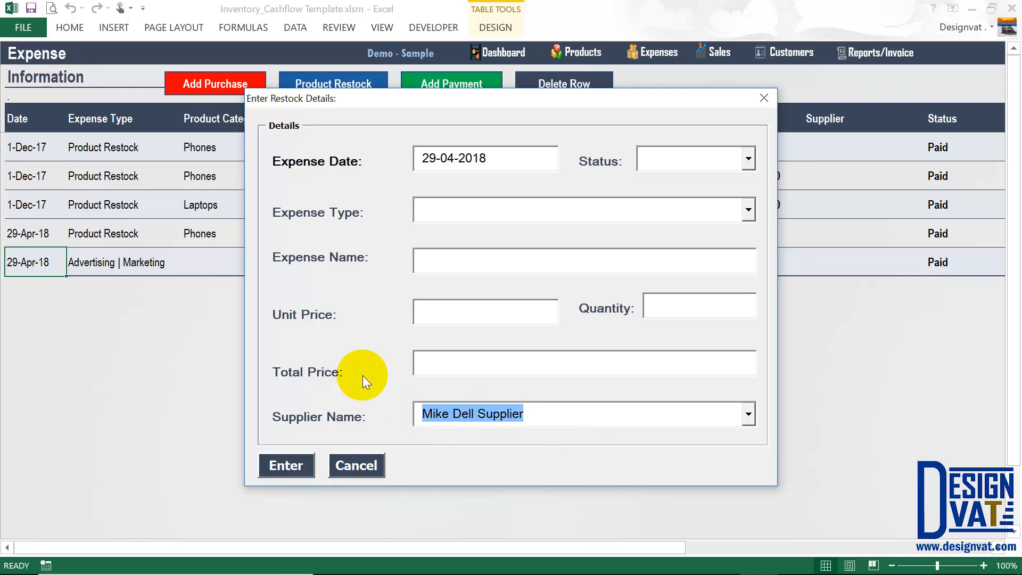
key(Delete)
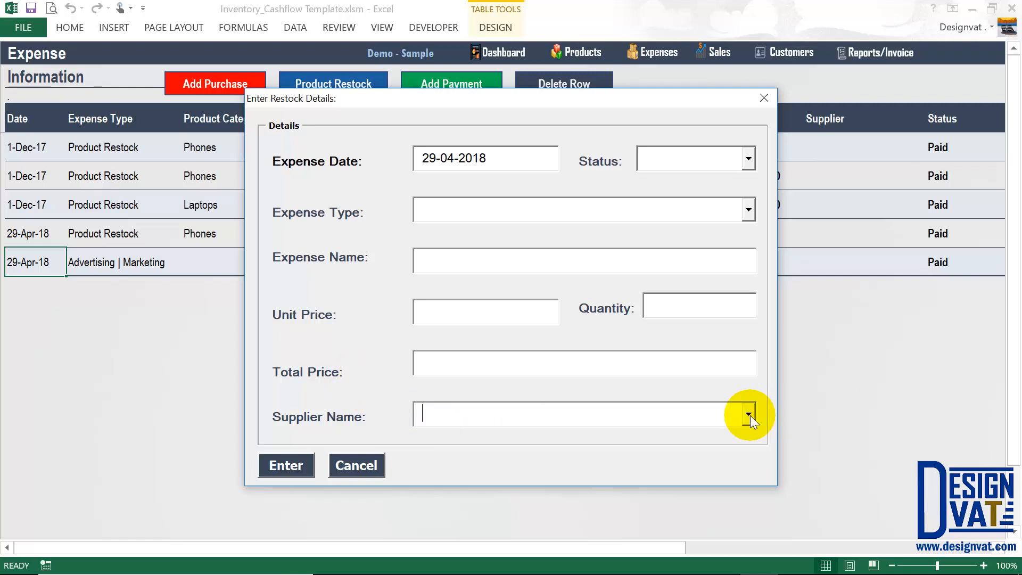
click(749, 415)
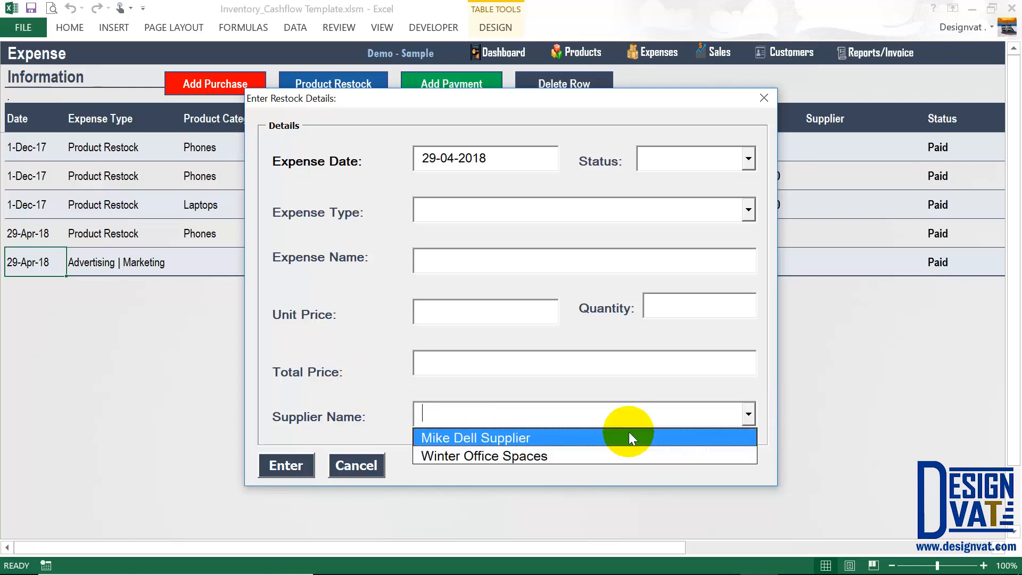
click(568, 406)
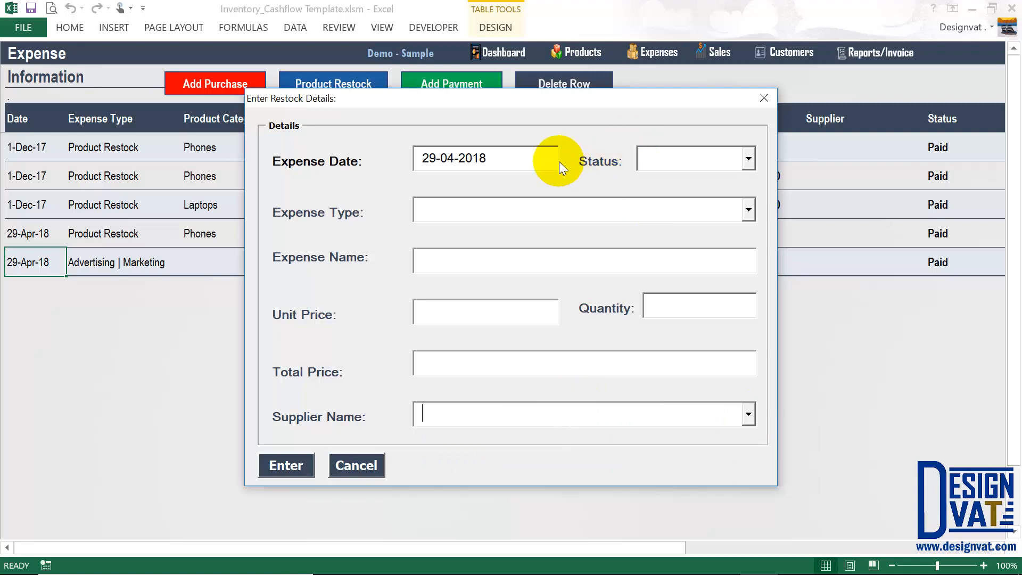
Set the expense status to Credit and the expense type to Rent.
drag(557, 162, 357, 140)
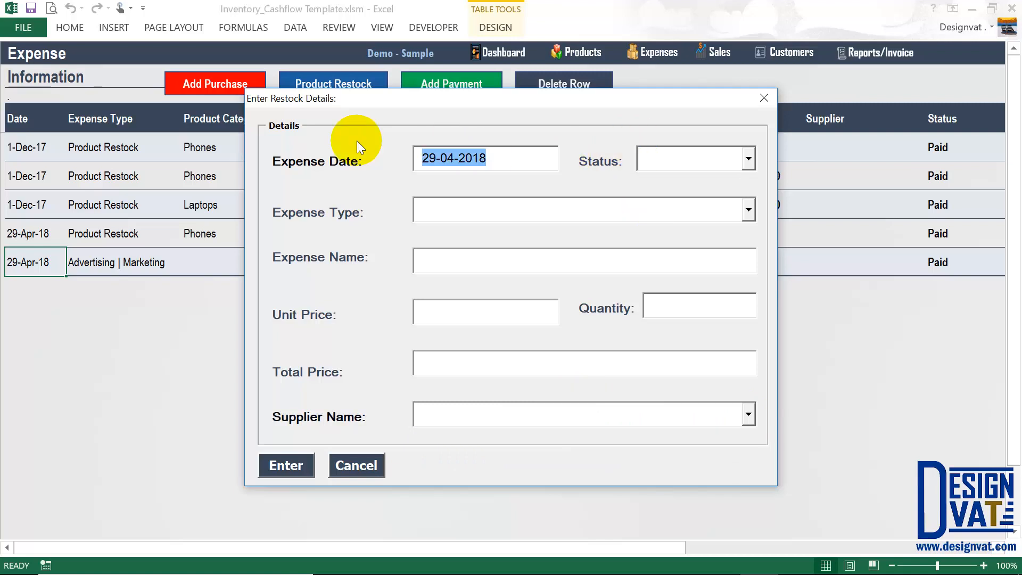
click(749, 159)
click(685, 196)
click(559, 207)
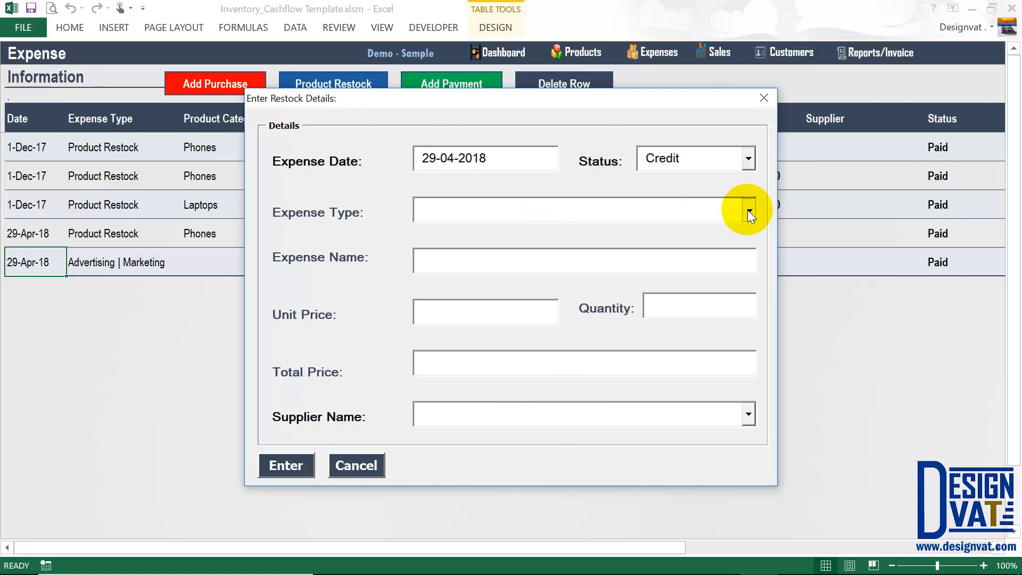
click(748, 210)
click(447, 267)
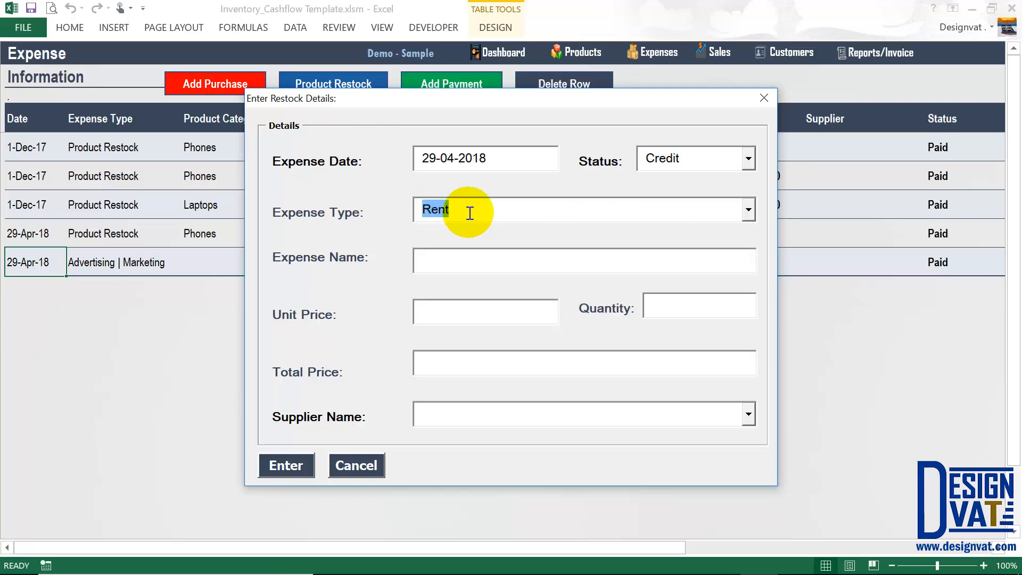
Name the expense 'Office Rent April 2018'.
click(432, 268)
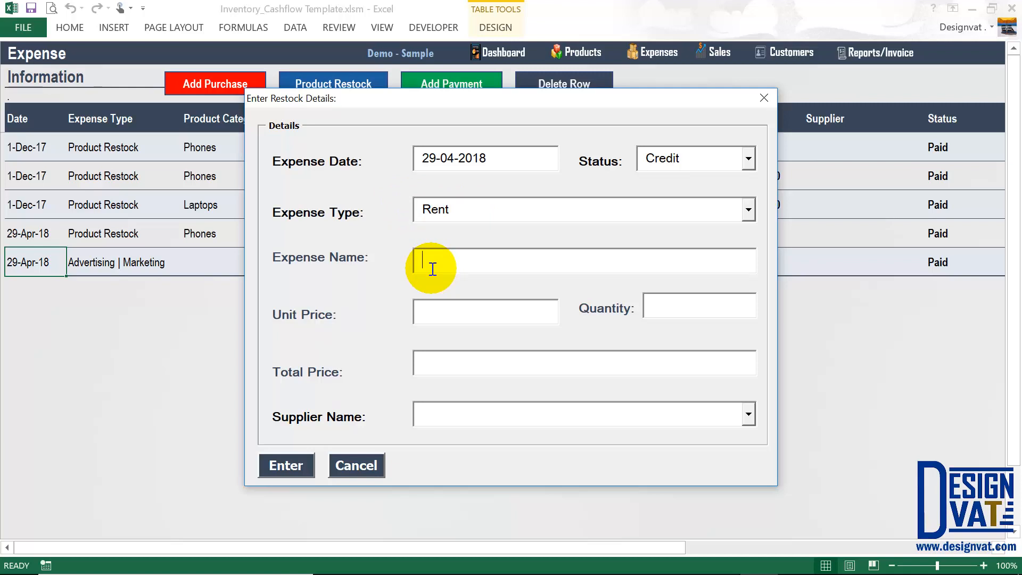
text(Office rent April 2018)
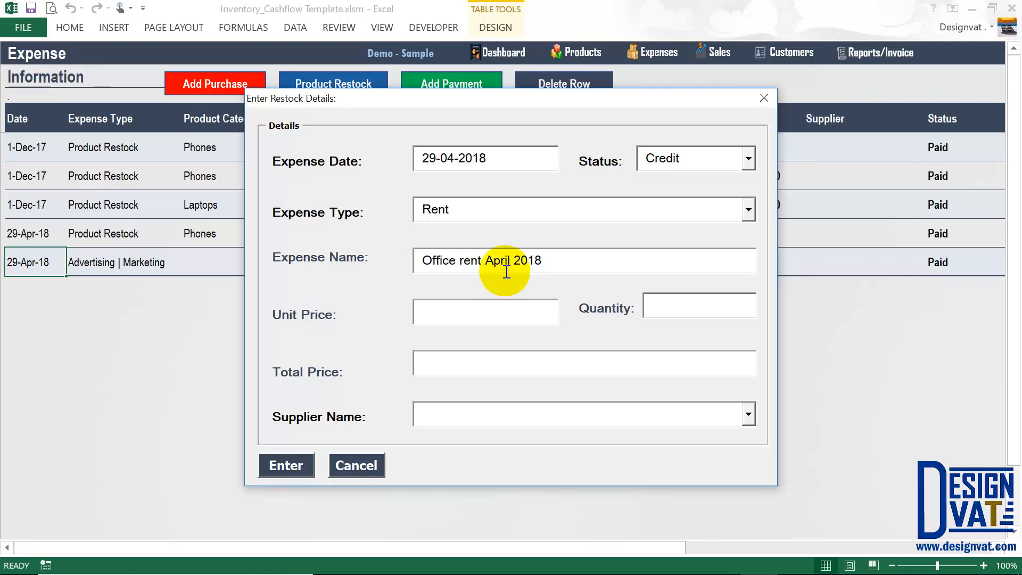
click(466, 264)
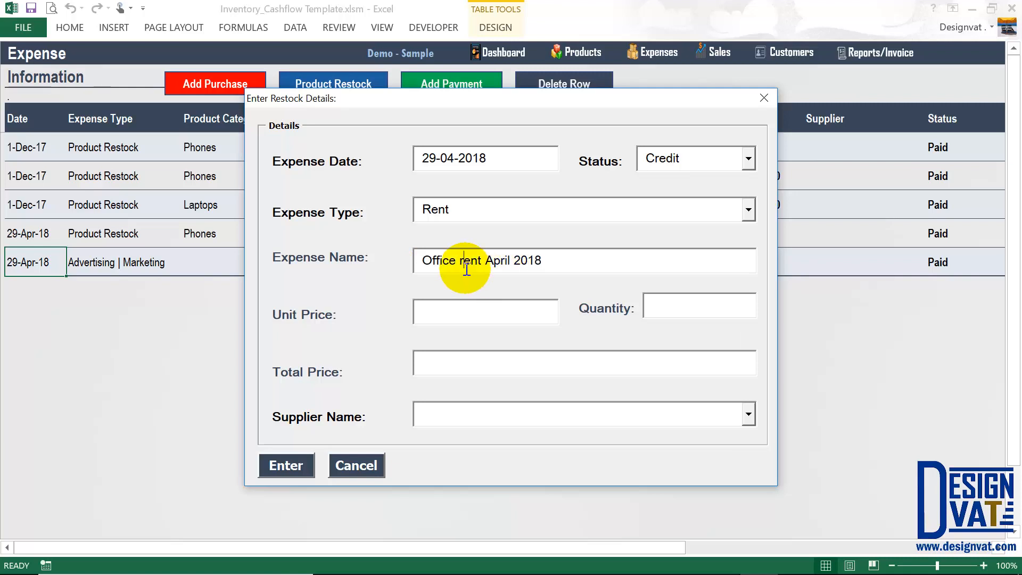
key(BackSpace)
text(R)
drag(566, 258, 469, 205)
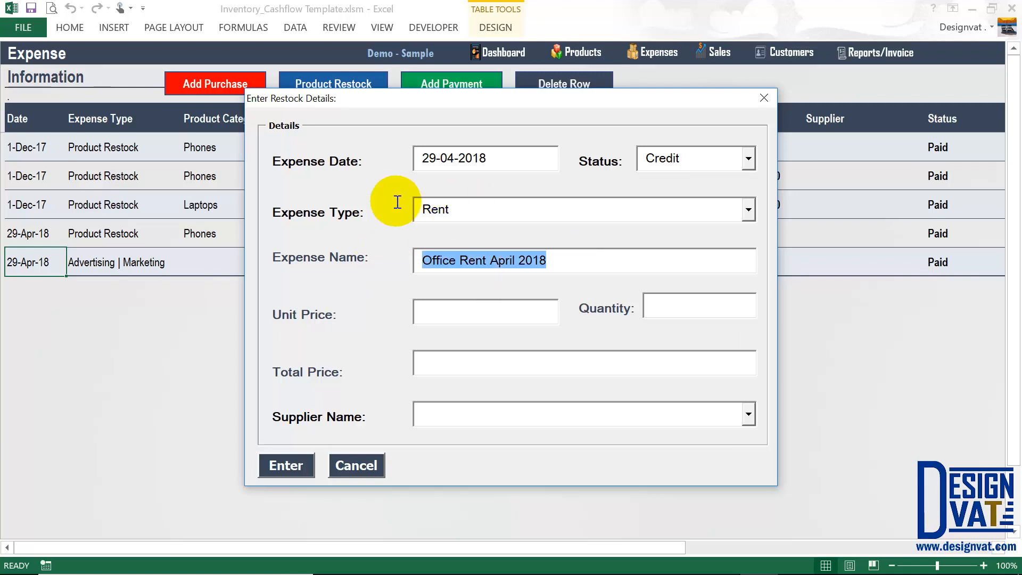
key(shift+Tab)
Enter unit price 50,000 and quantity 1, then submit without a supplier.
click(459, 310)
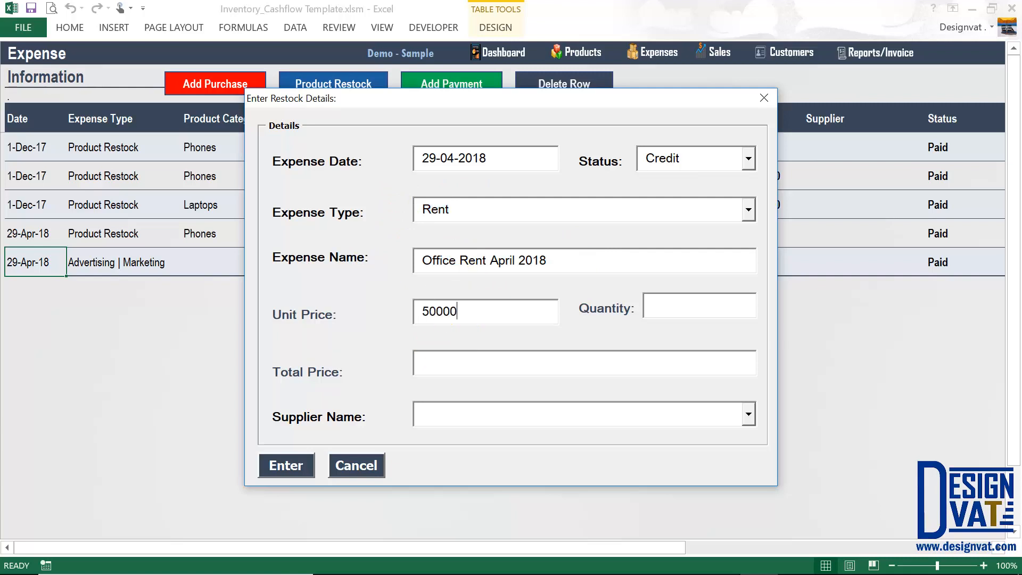
key(Tab)
text(1)
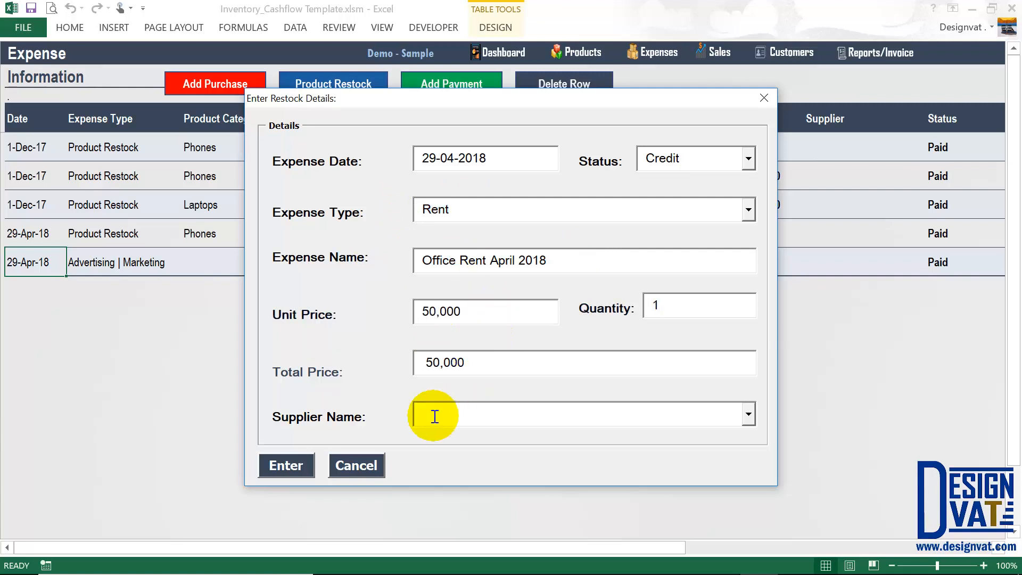
key(Tab)
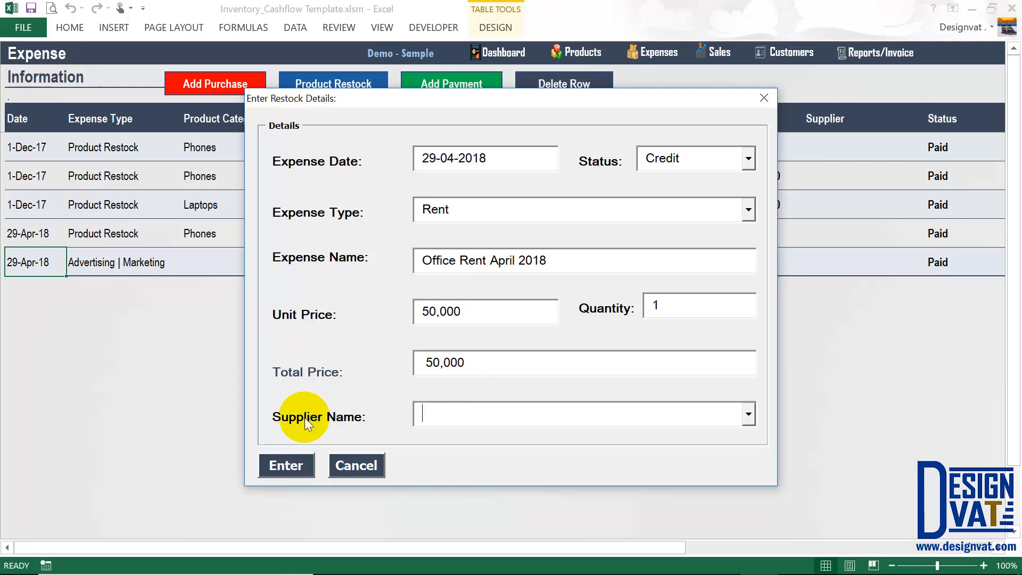
click(283, 467)
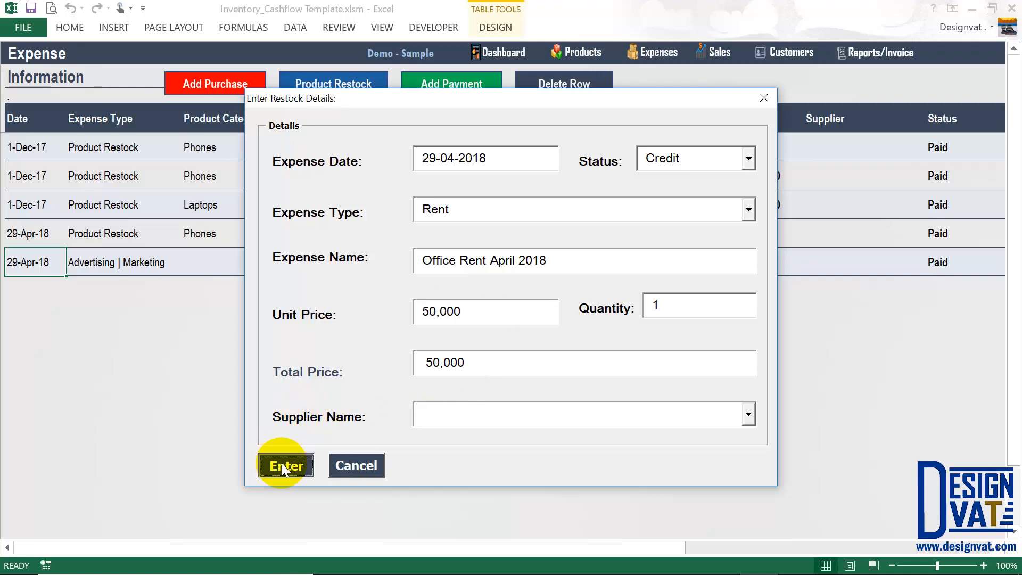
Dismiss the missing-supplier warning and set the status back to Credit.
drag(472, 261, 467, 238)
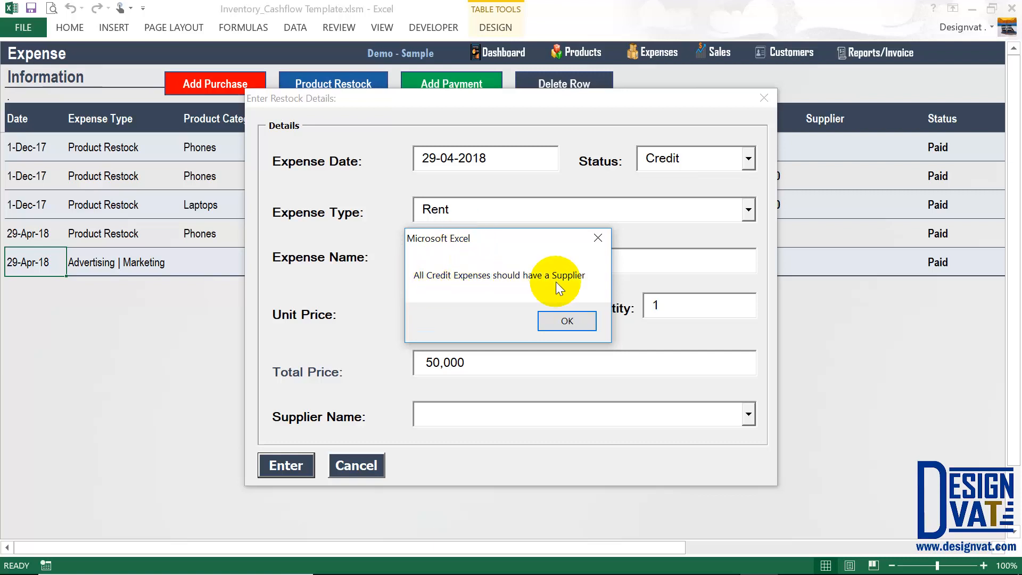
click(559, 317)
click(651, 156)
double_click(651, 156)
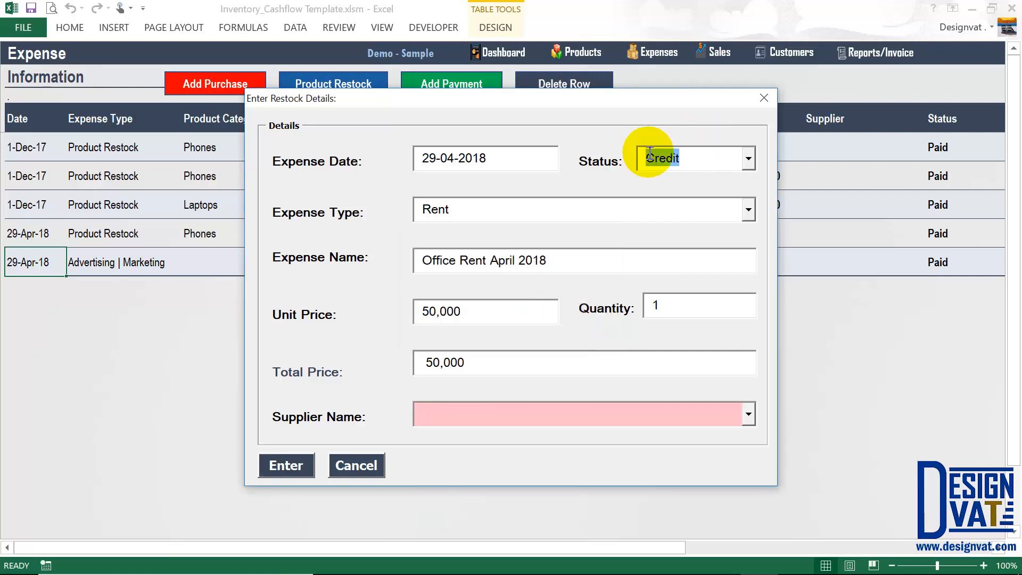
click(419, 418)
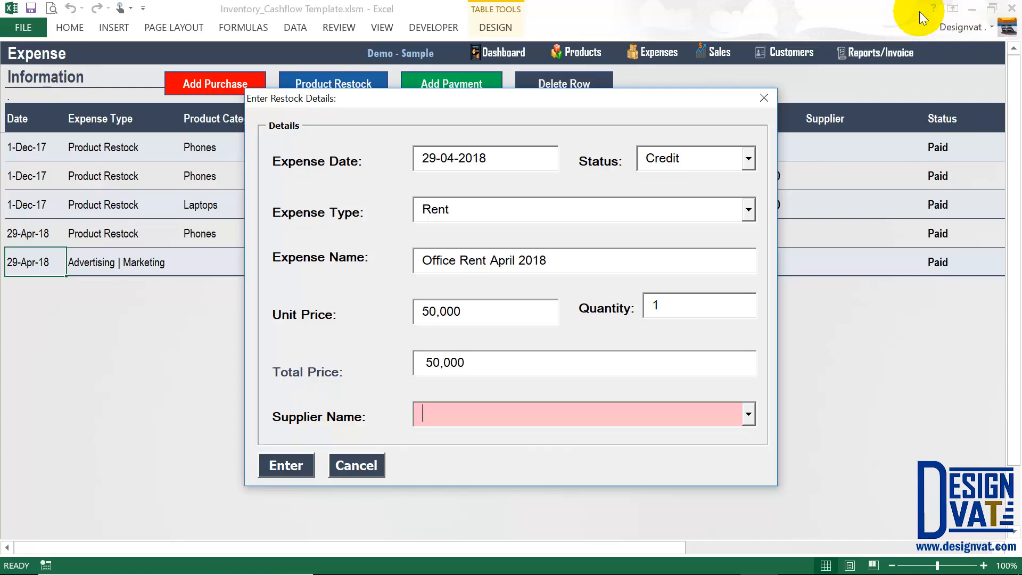
double_click(651, 158)
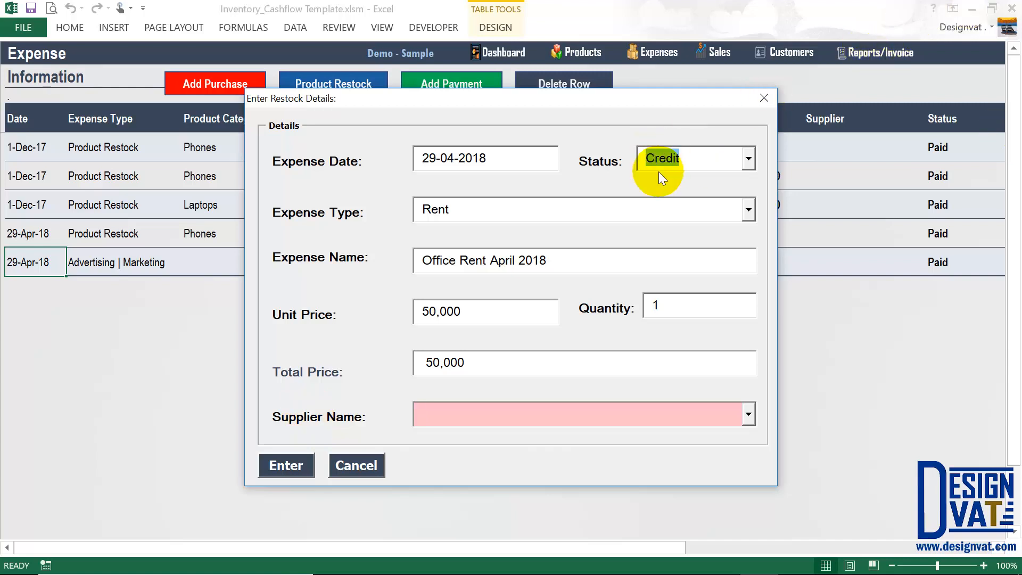
Choose Winter Office Spaces as supplier, submit, and acknowledge the Sales Added message.
click(749, 415)
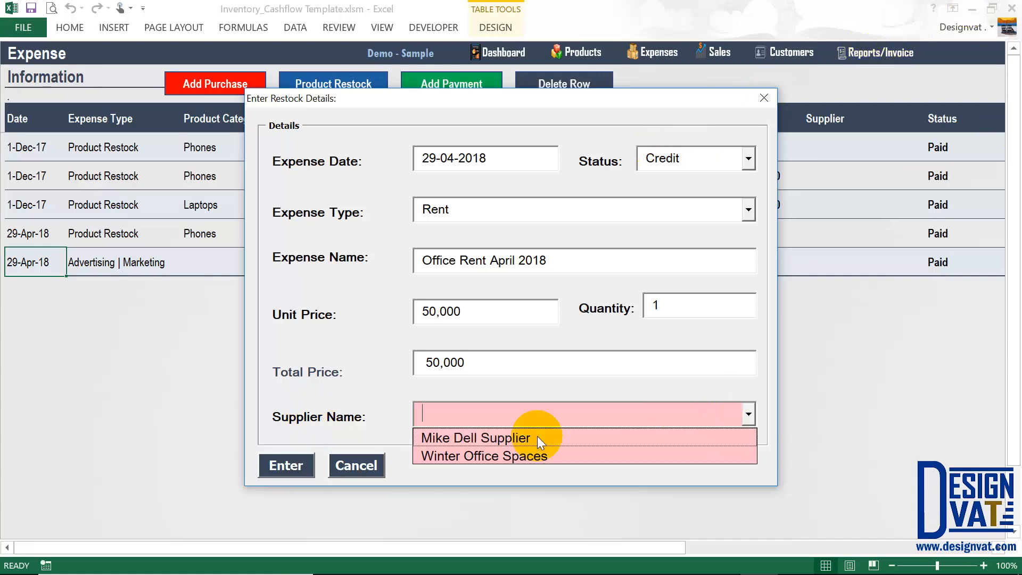
click(496, 461)
click(271, 467)
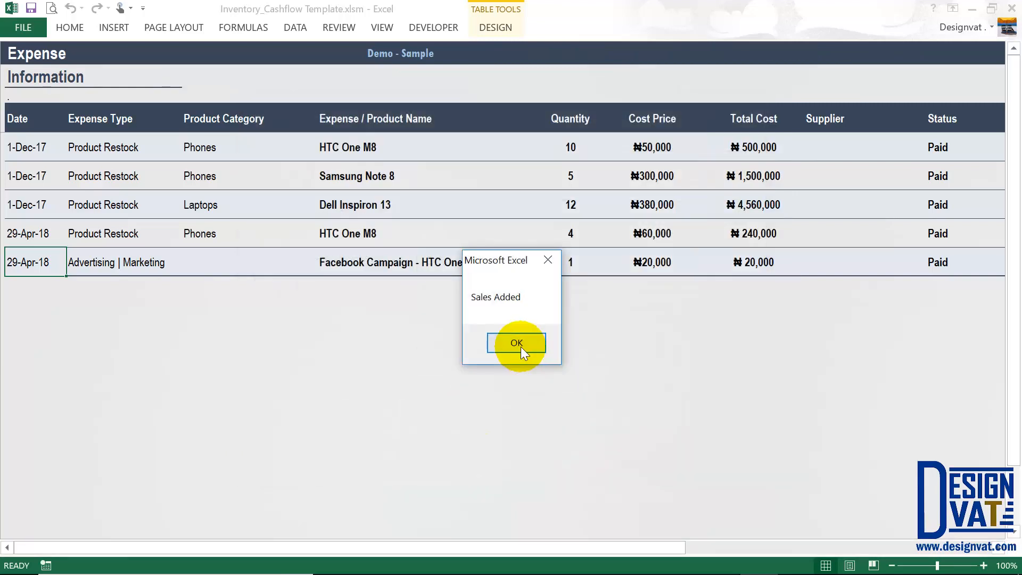
click(516, 345)
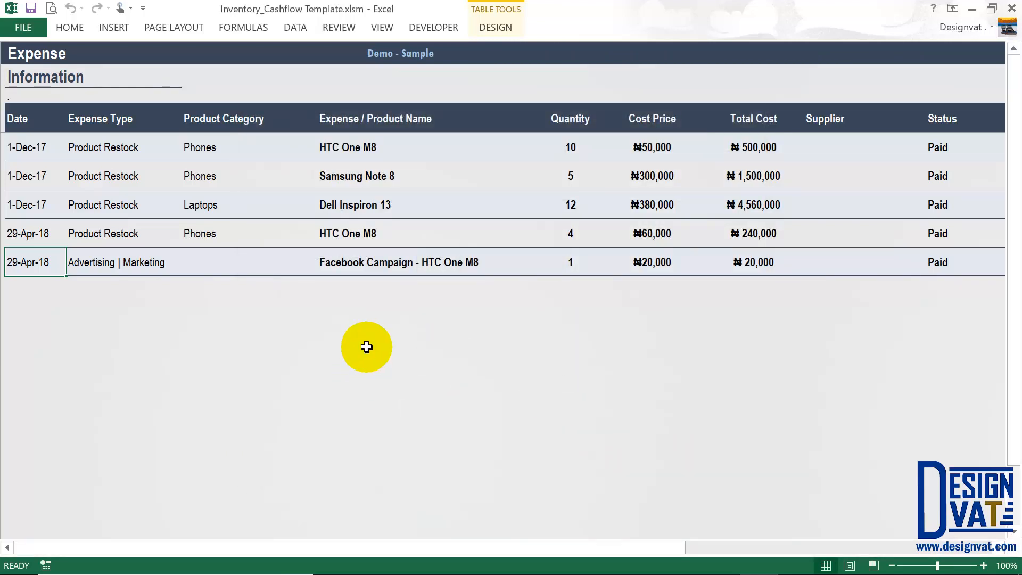
click(401, 292)
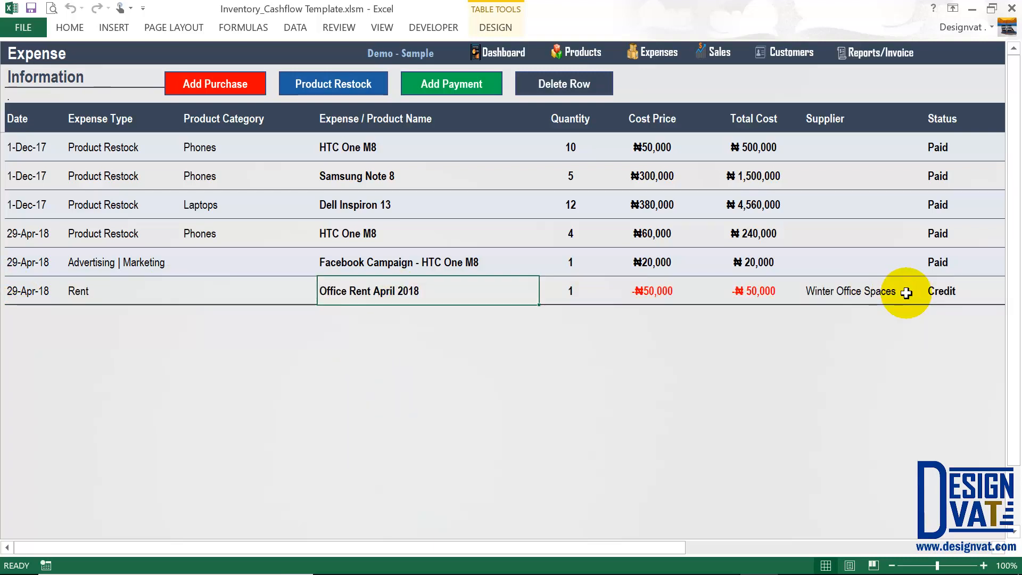
click(878, 52)
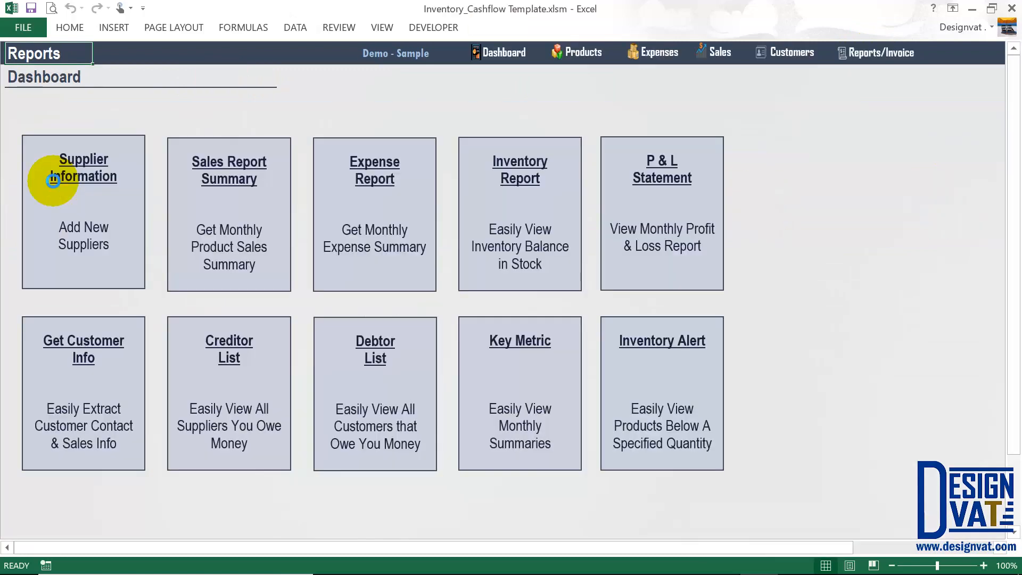
click(53, 181)
click(792, 184)
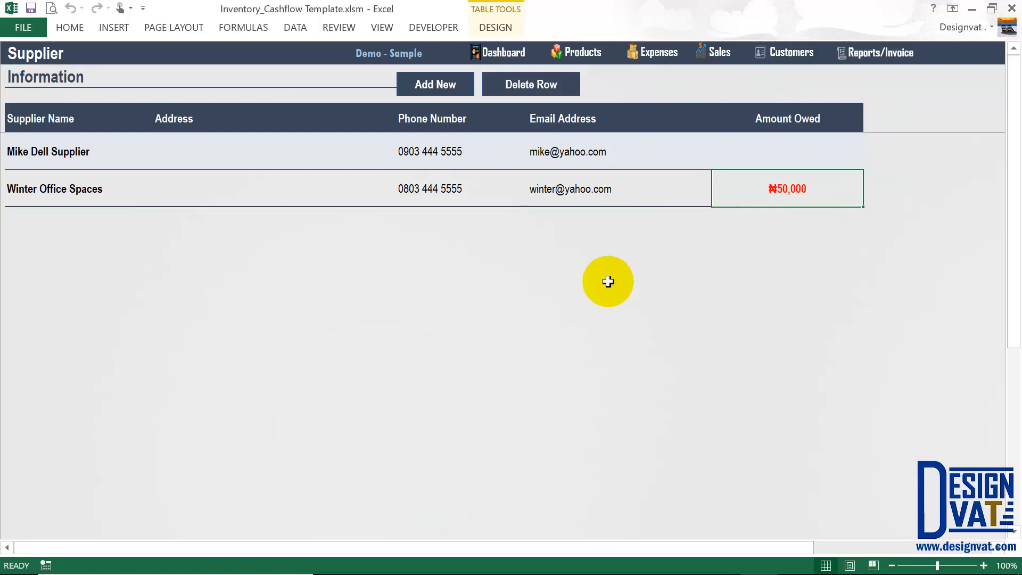
click(665, 57)
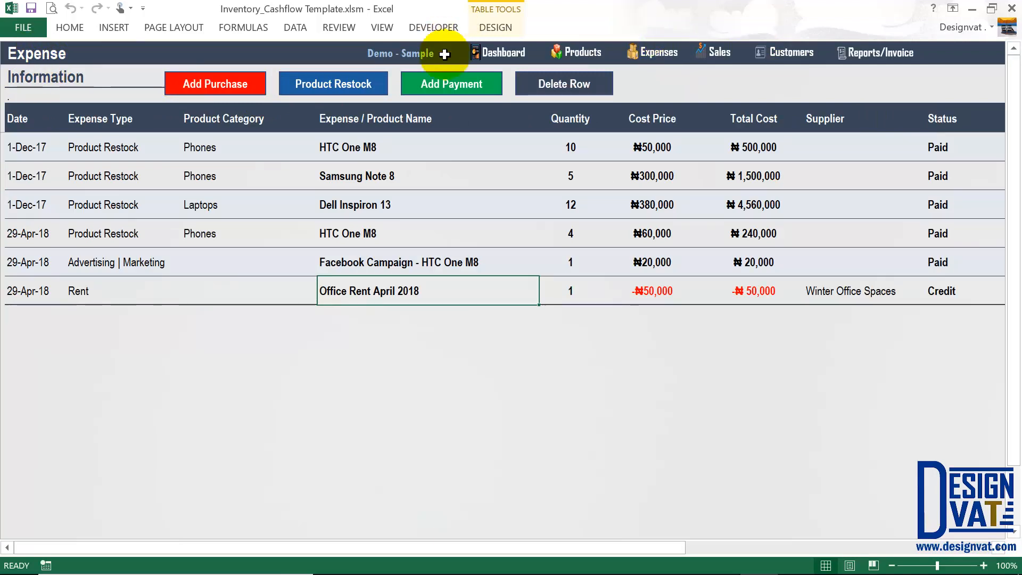
Start a supplier payment to Winter Office Spaces, which owes 50,000.
click(447, 90)
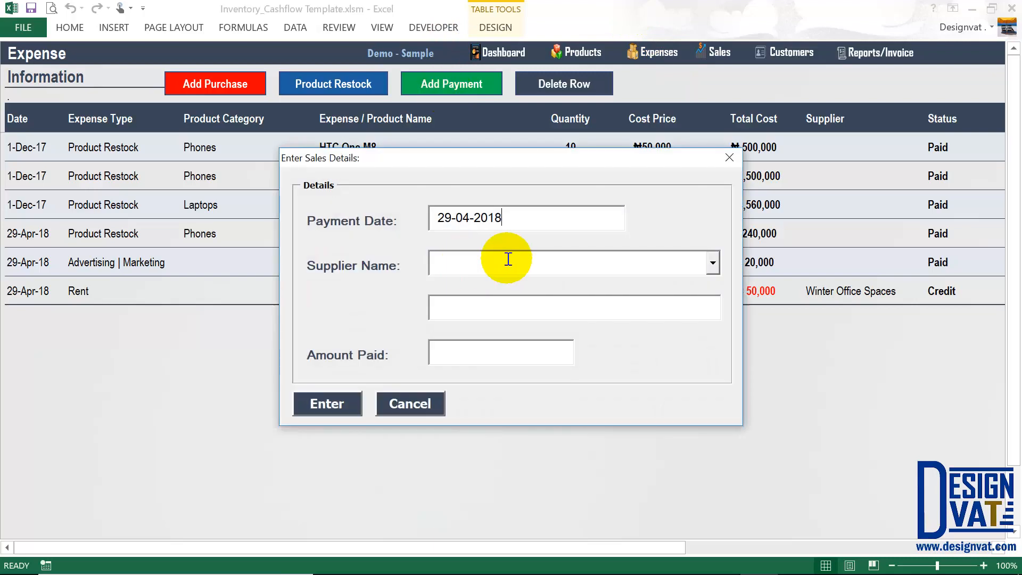
drag(504, 218, 424, 219)
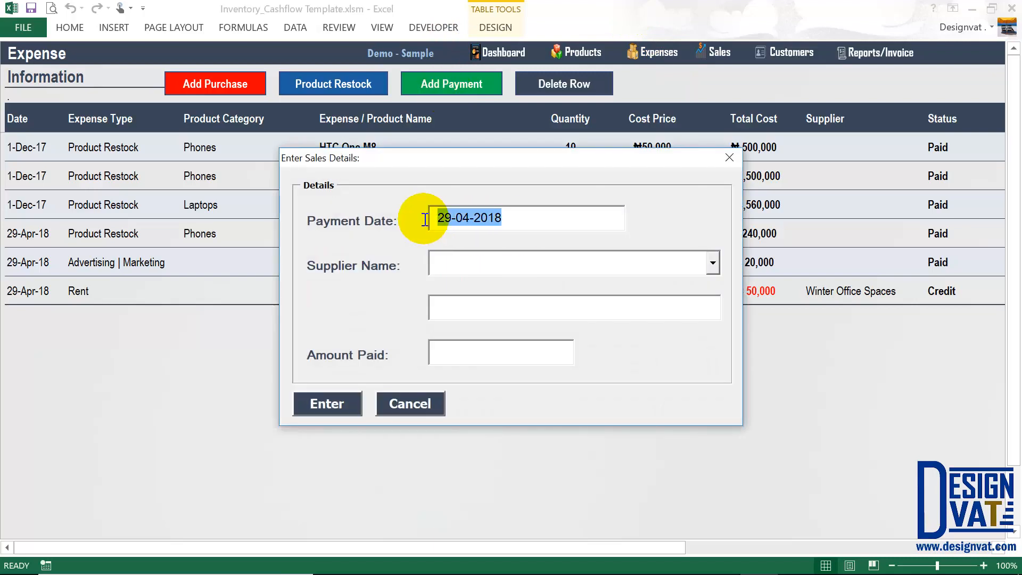
click(448, 267)
text(Winter Office Spaces)
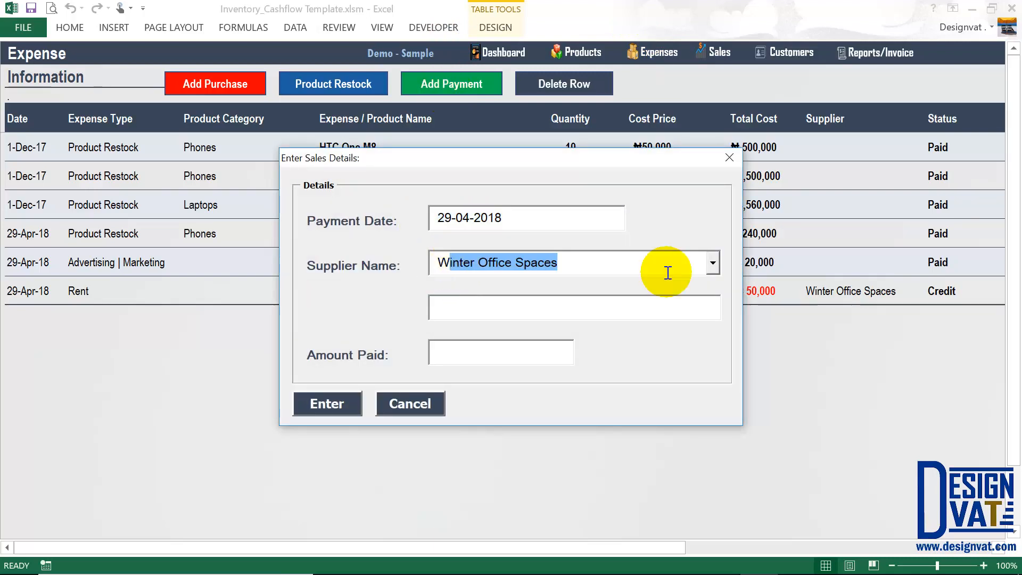
click(469, 312)
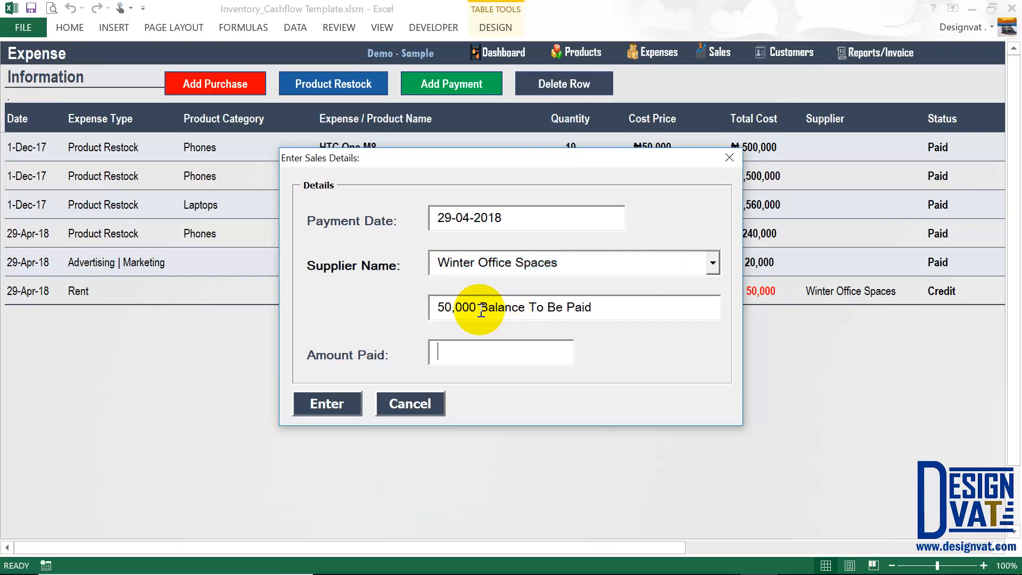
drag(479, 307, 437, 309)
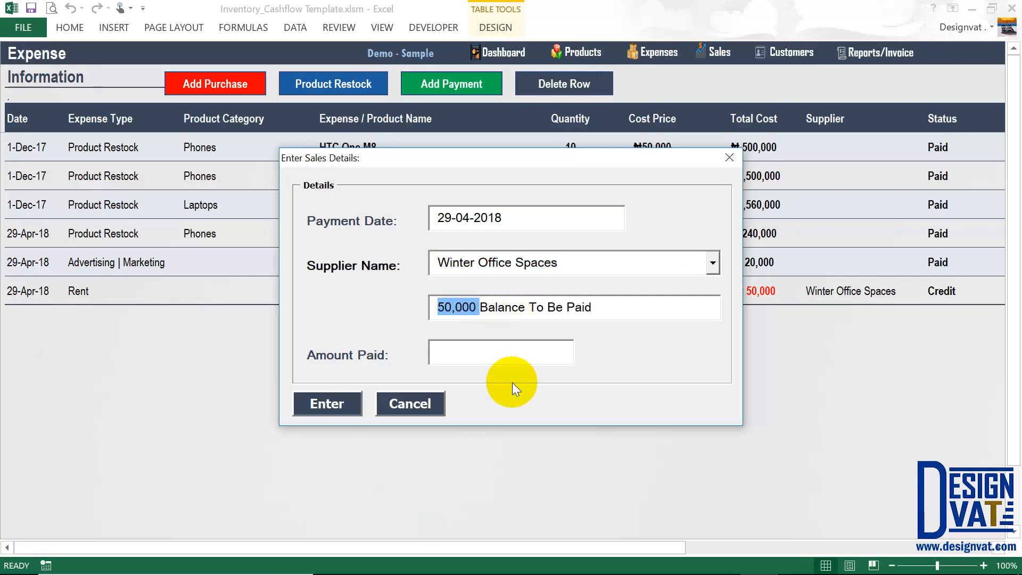
Pay 25,000, confirm it, and check the new Supplier Payment row.
click(498, 352)
text(25000)
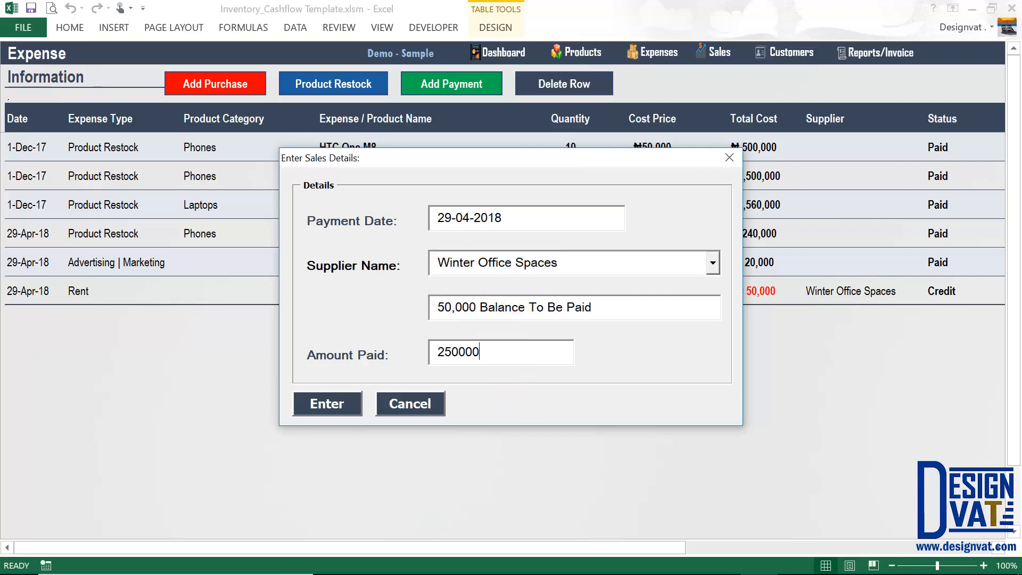
click(349, 416)
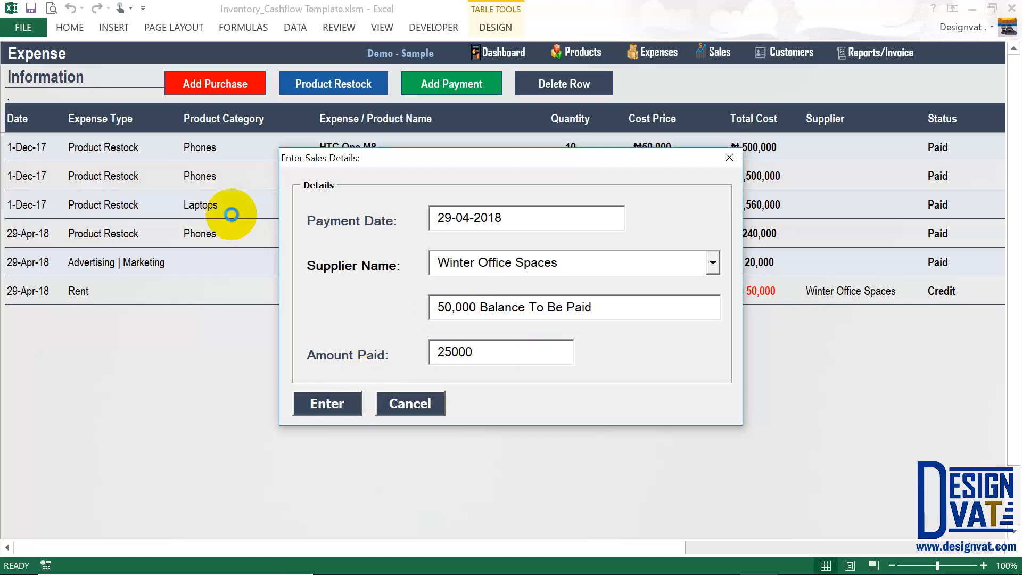
click(517, 343)
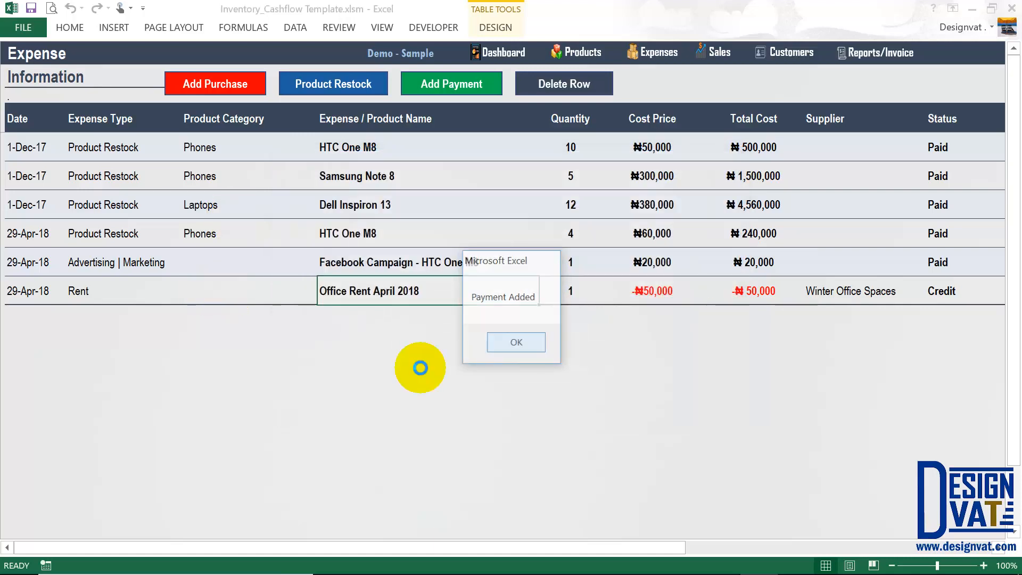
click(22, 312)
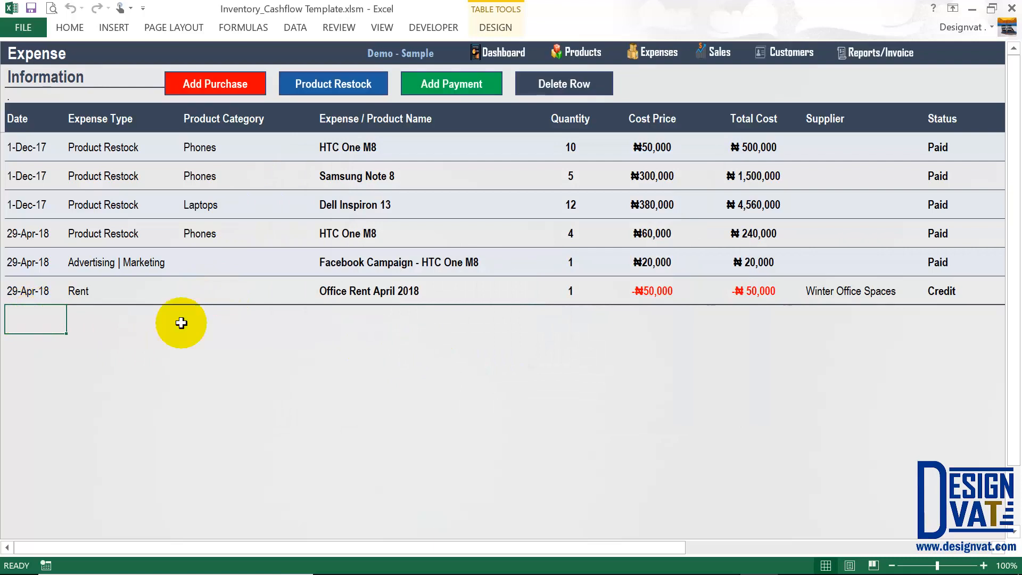
drag(788, 323, 753, 319)
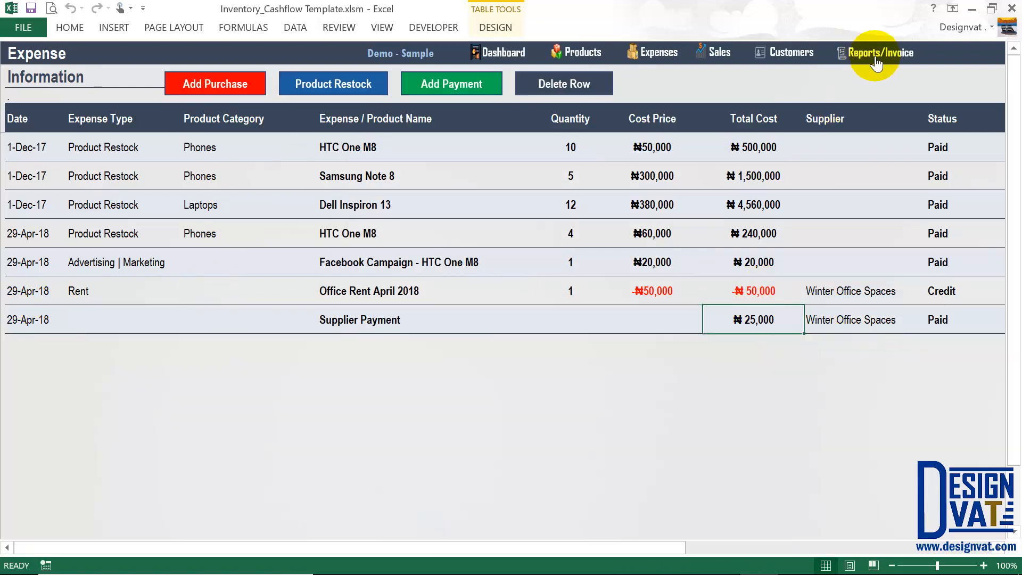
click(857, 59)
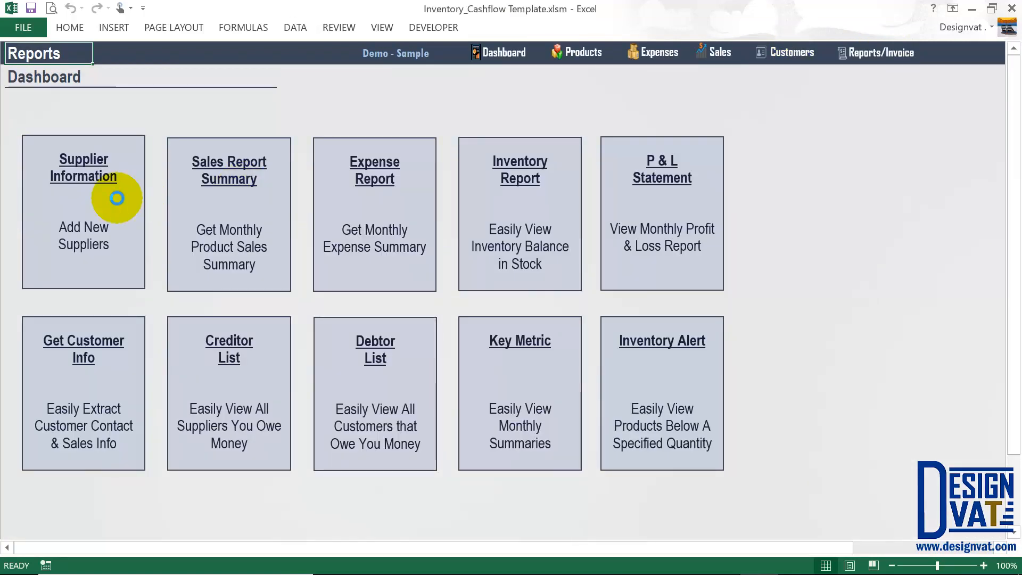
click(114, 201)
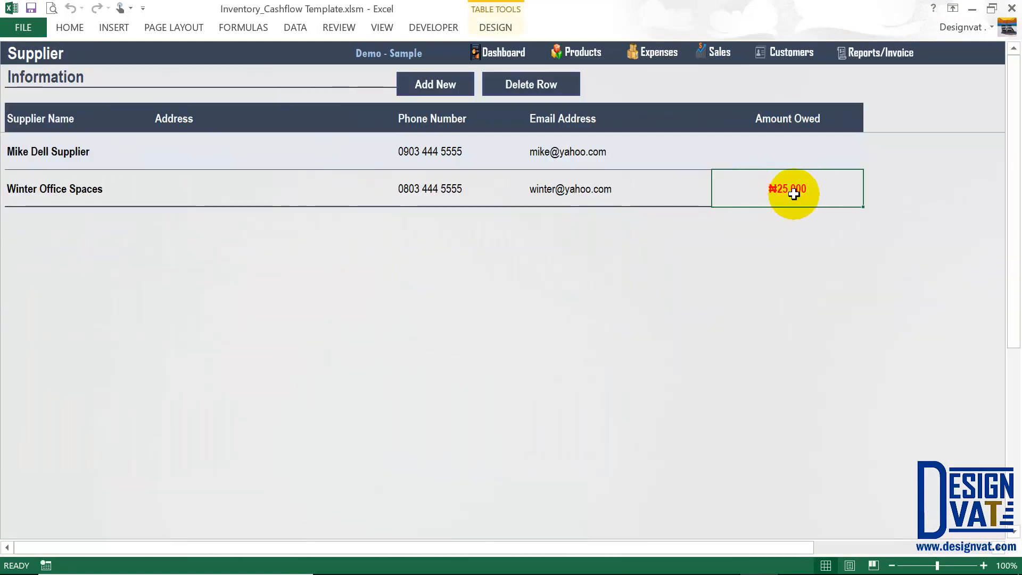
click(659, 53)
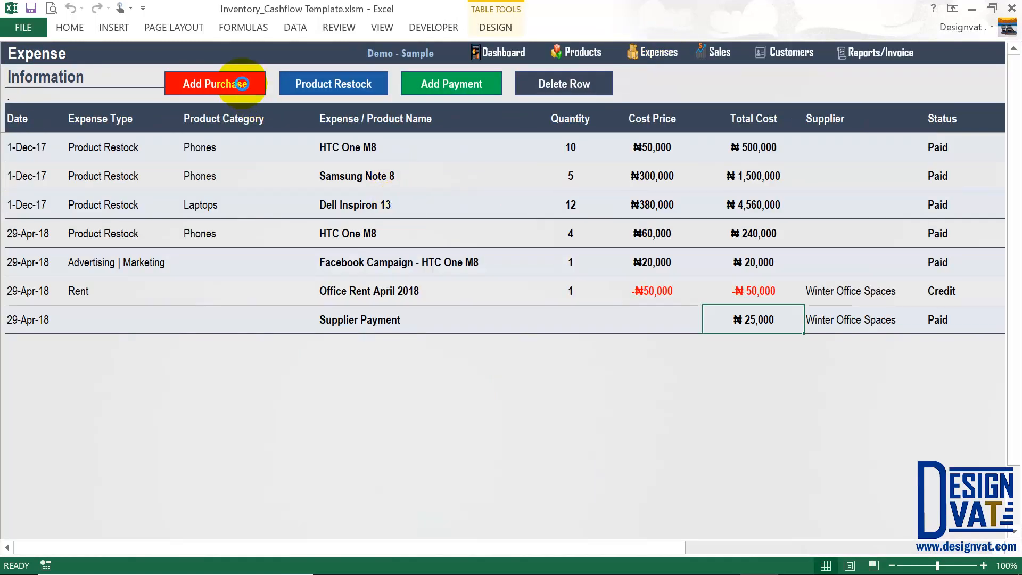
Start a purchase expense, cancel it, and check the Laptops and Dell Inspiron 13 cells.
click(243, 84)
click(749, 210)
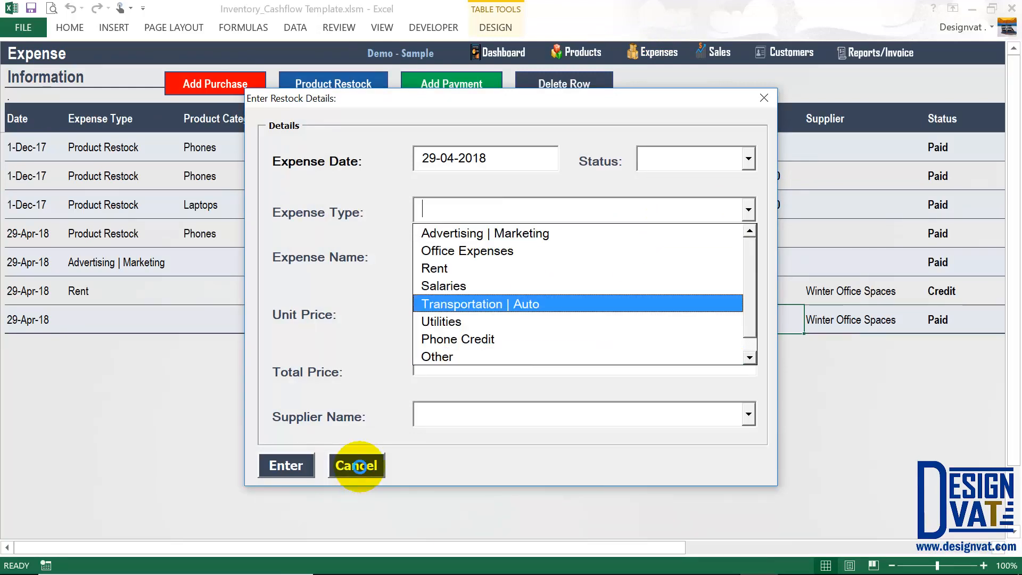
click(336, 468)
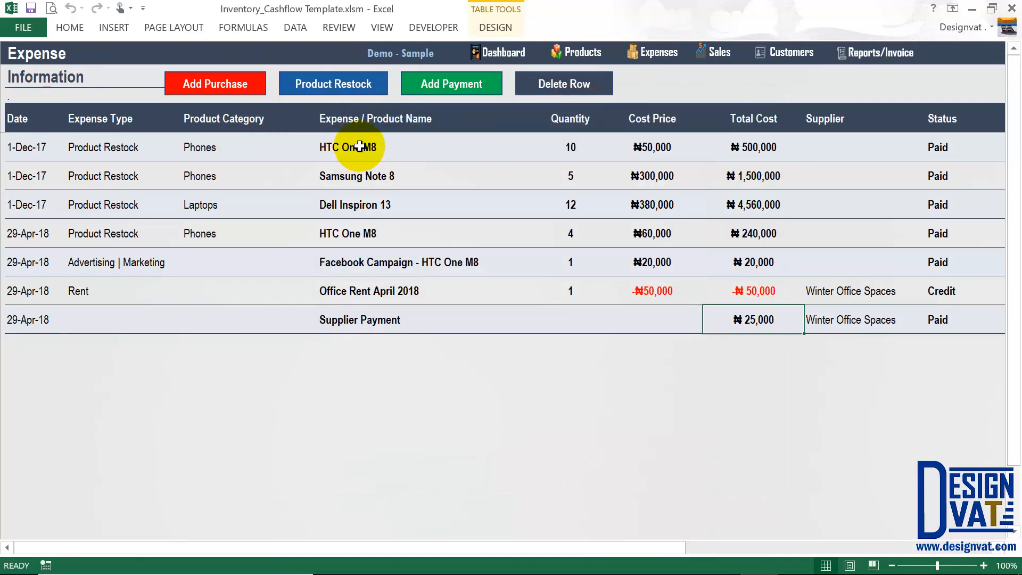
drag(342, 202, 263, 202)
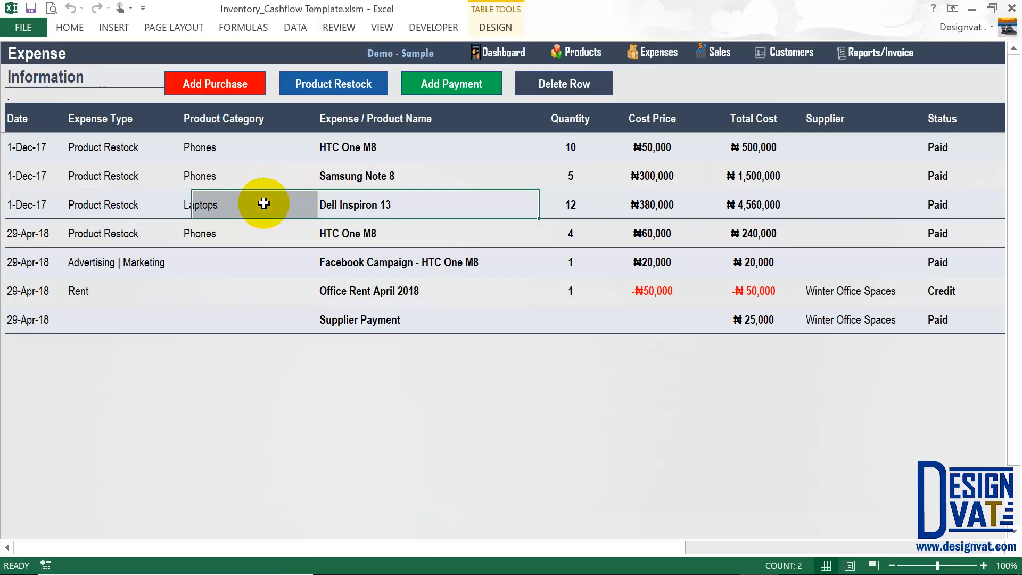
Start a Credit product restock for the Laptops category, product Dell Inspiron 13.
click(325, 85)
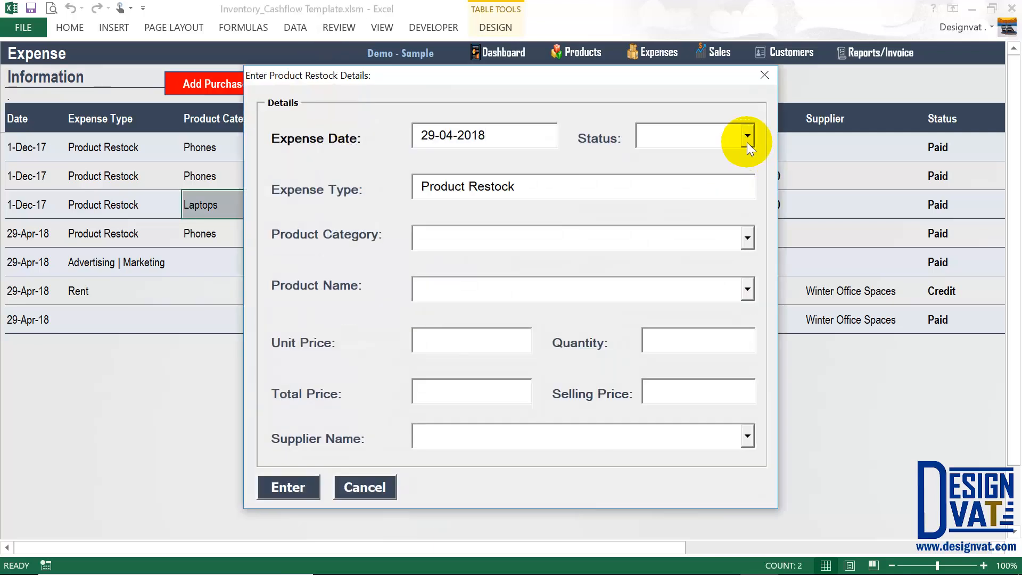
click(747, 138)
click(685, 176)
click(455, 234)
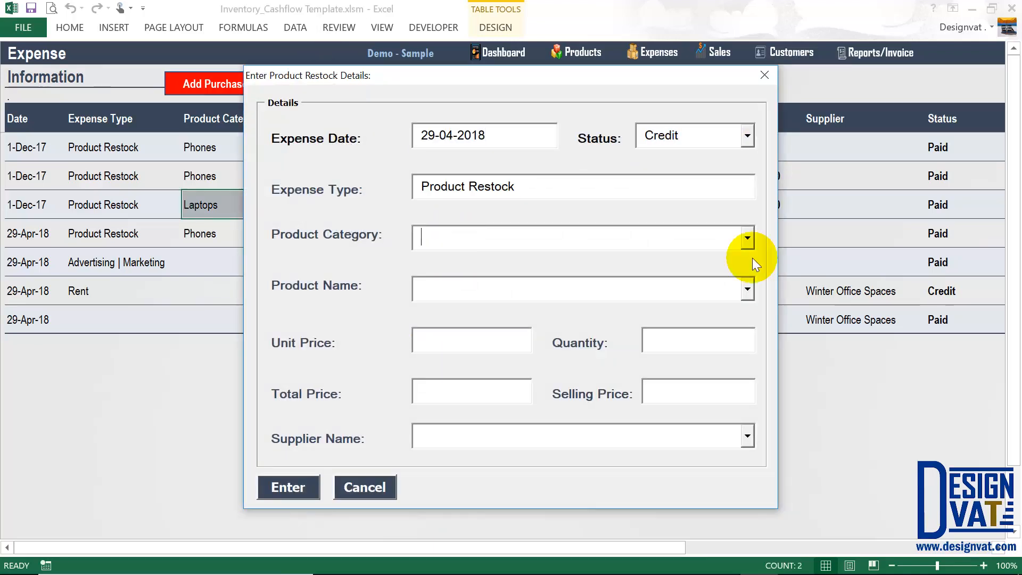
click(749, 239)
click(455, 280)
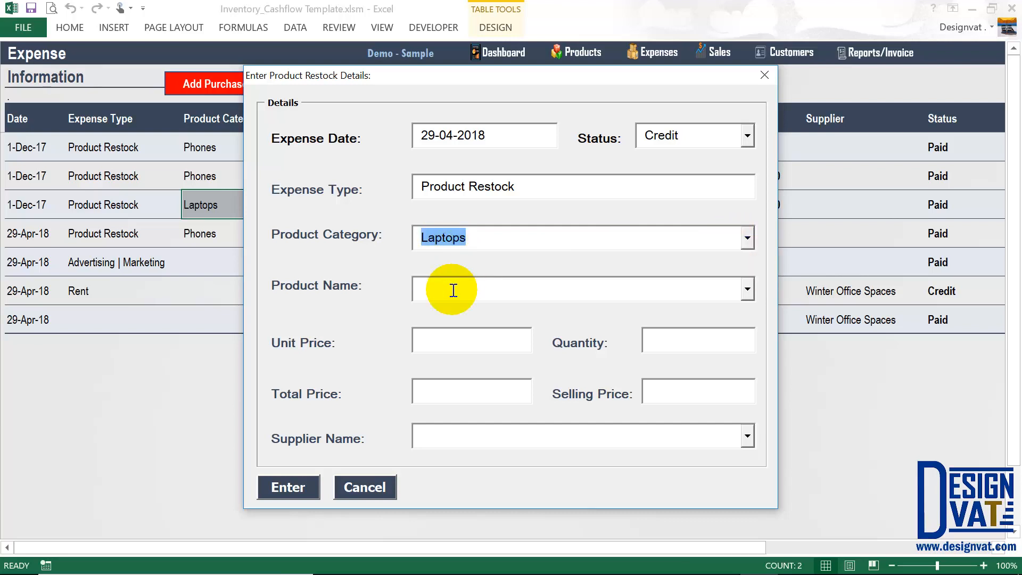
click(748, 290)
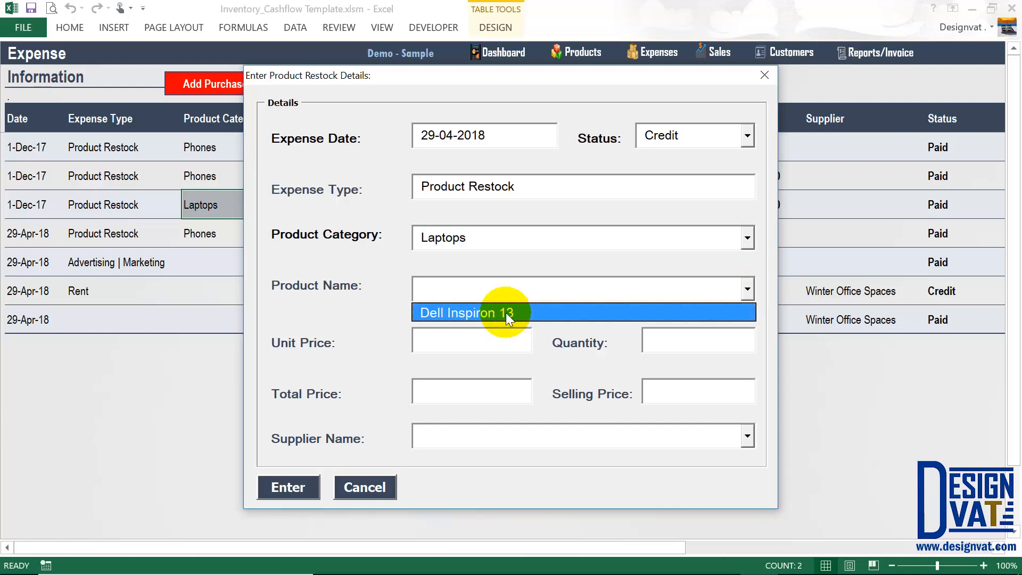
click(506, 312)
Enter the 400,000 unit price and the selling price, then submit the restock.
click(437, 342)
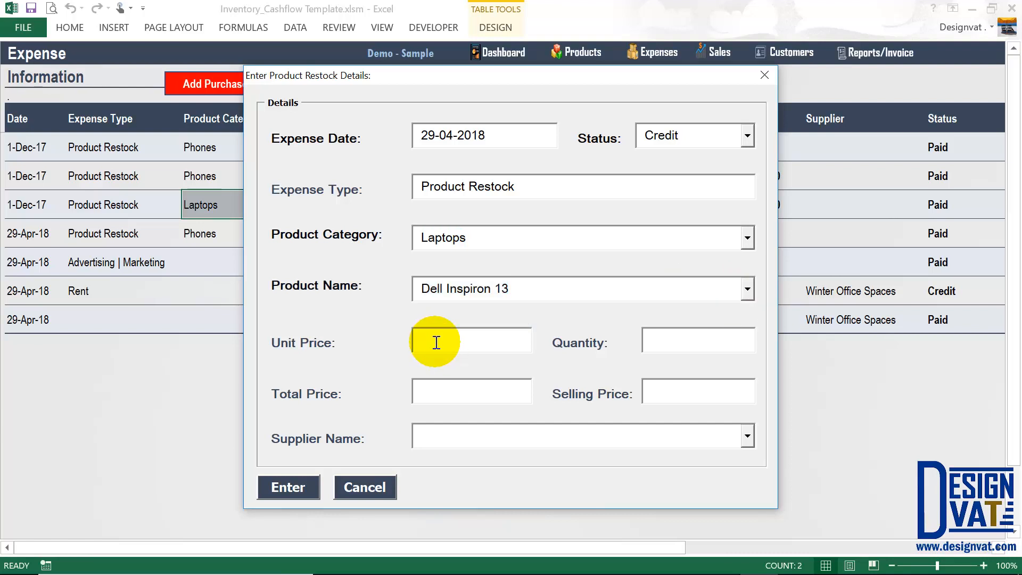
text(400)
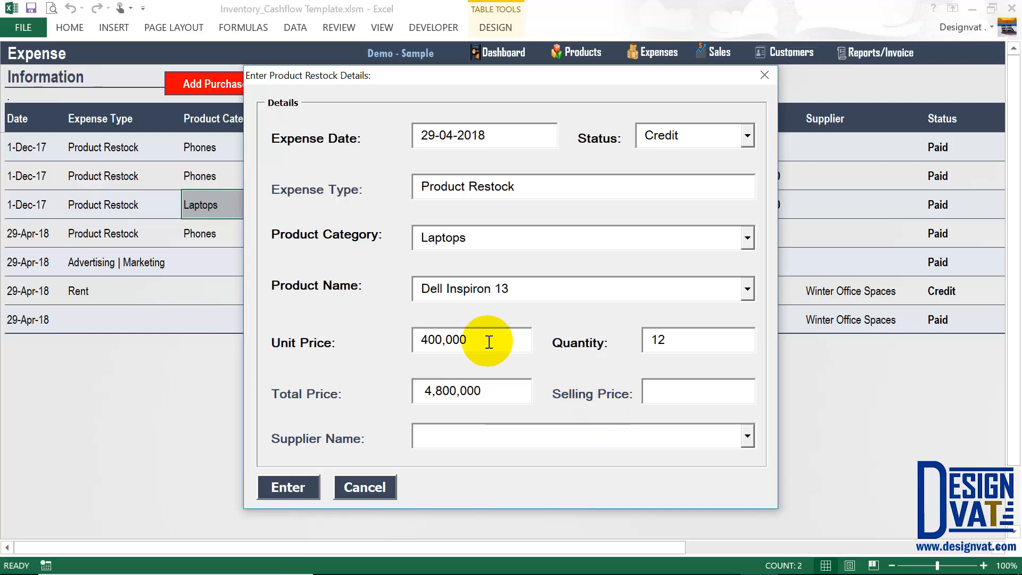
text(420000)
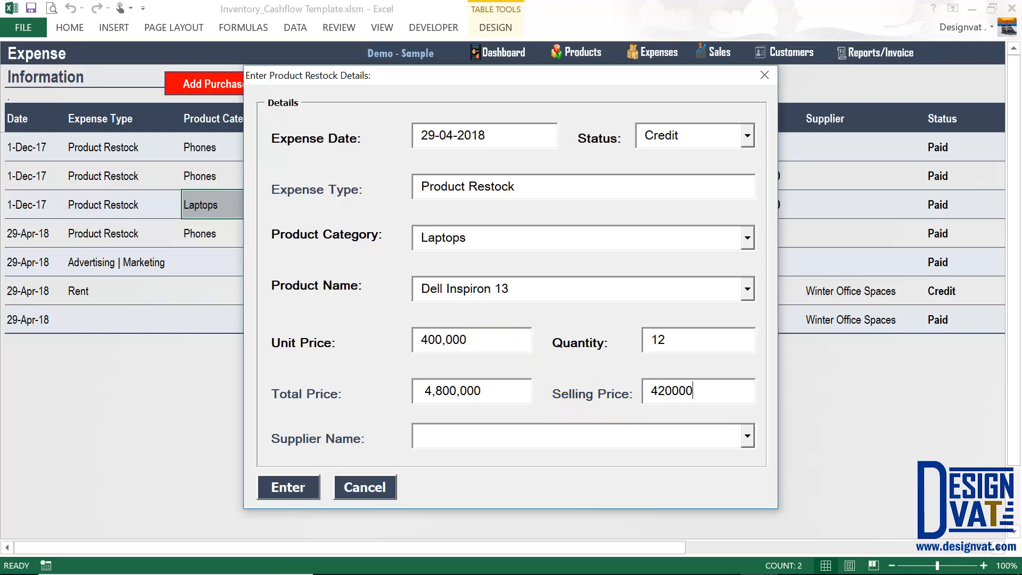
key(Tab)
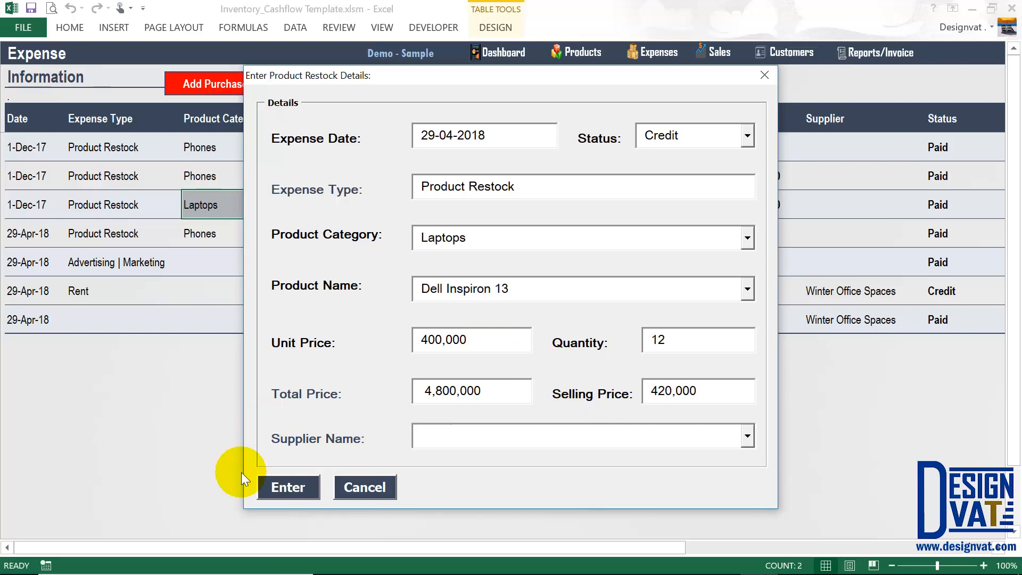
click(280, 487)
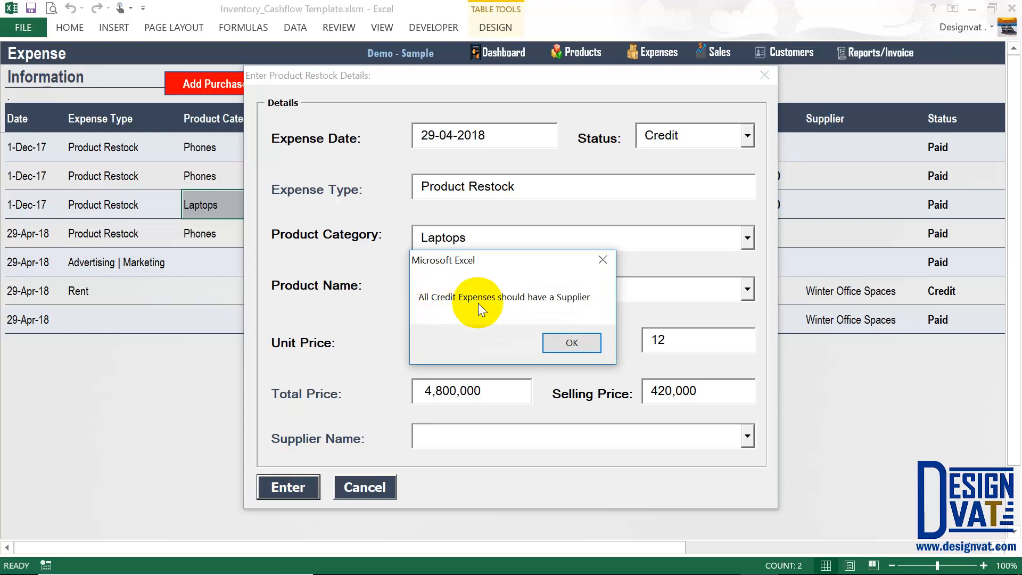
Dismiss the missing-supplier warning, choose the laptop supplier, and submit the restock.
click(571, 342)
click(748, 436)
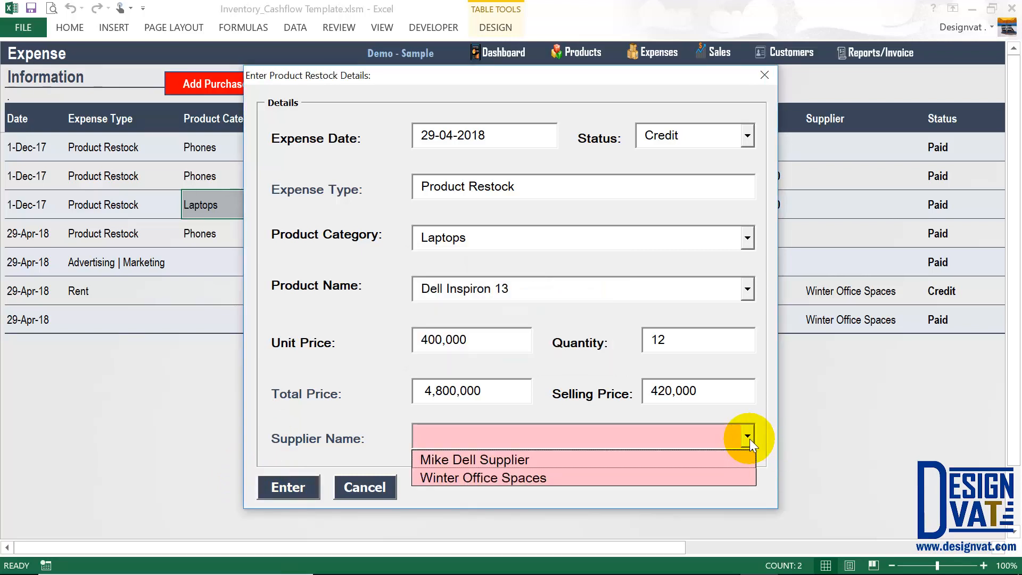
click(502, 461)
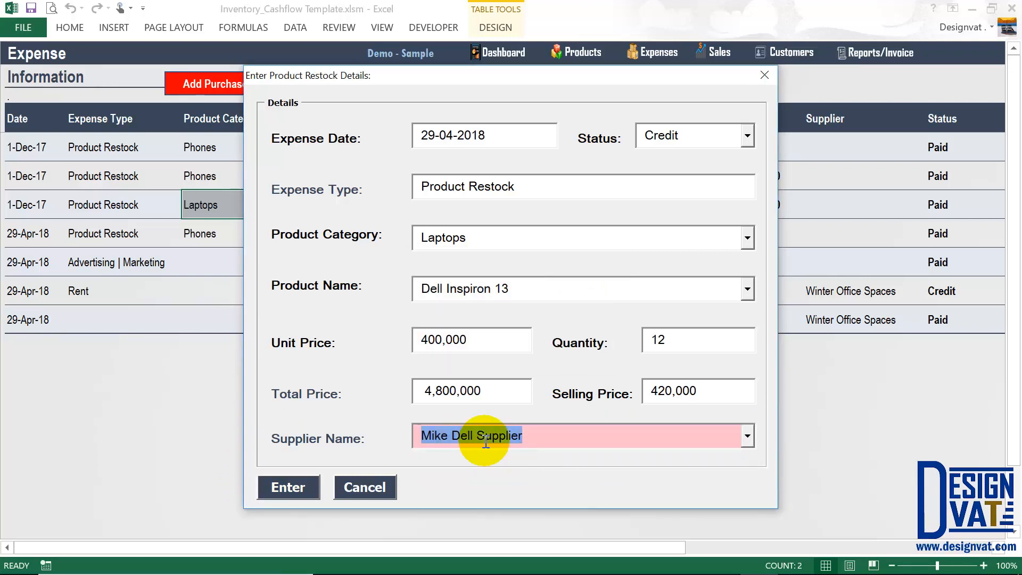
click(276, 489)
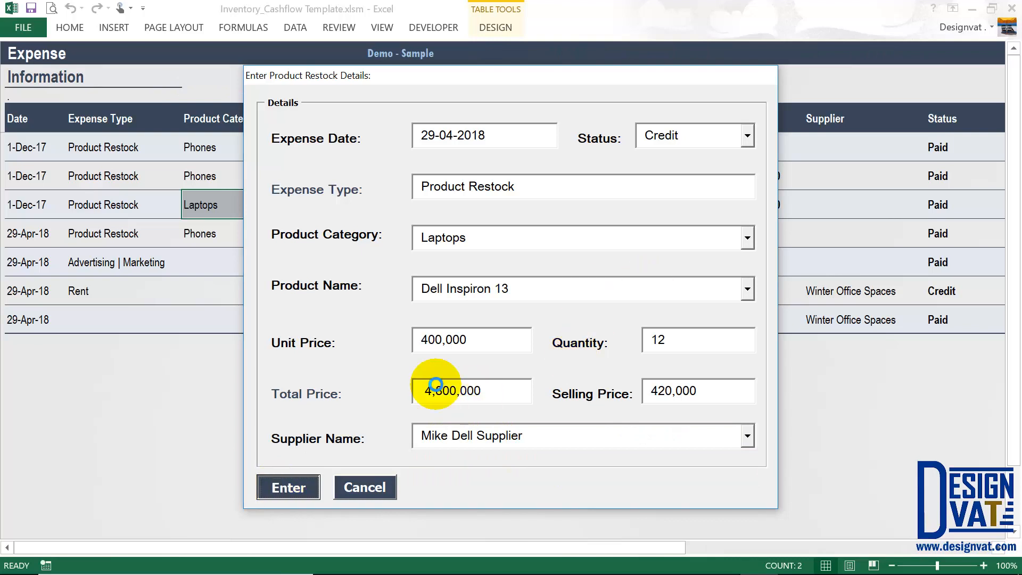
click(501, 342)
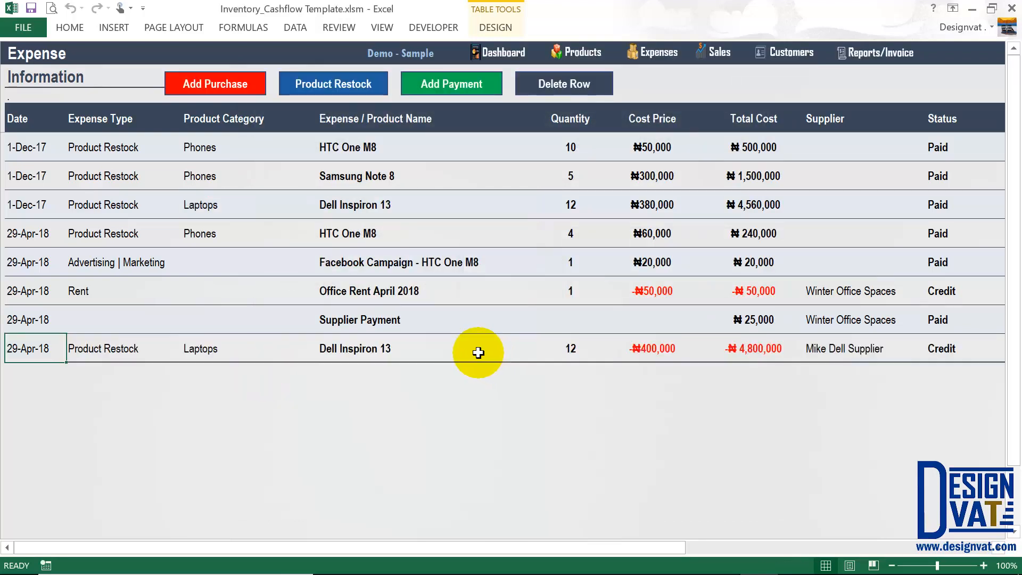
Check the restock total and the laptop supplier's amount owed in Supplier Information.
click(750, 340)
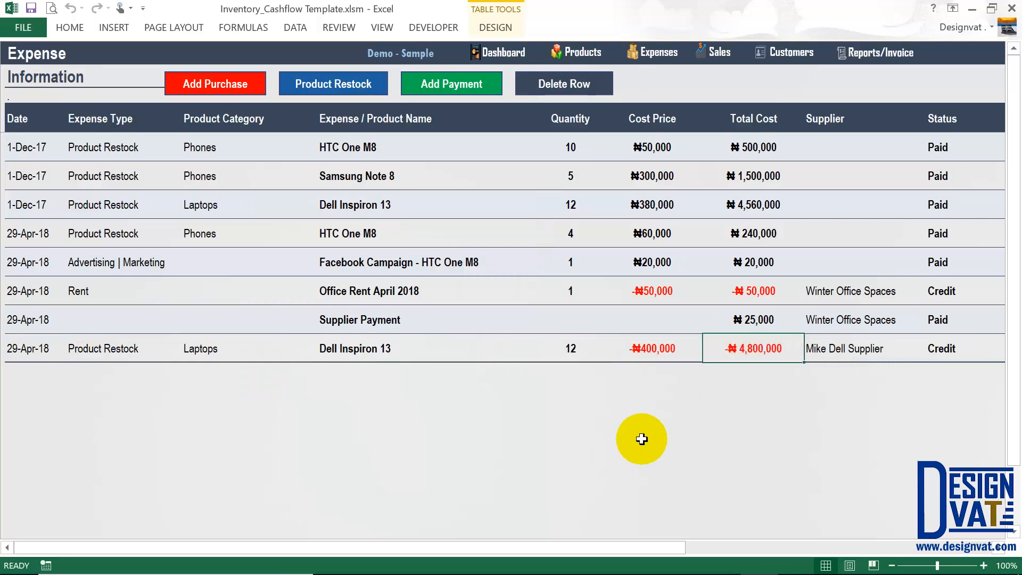
click(886, 61)
click(71, 181)
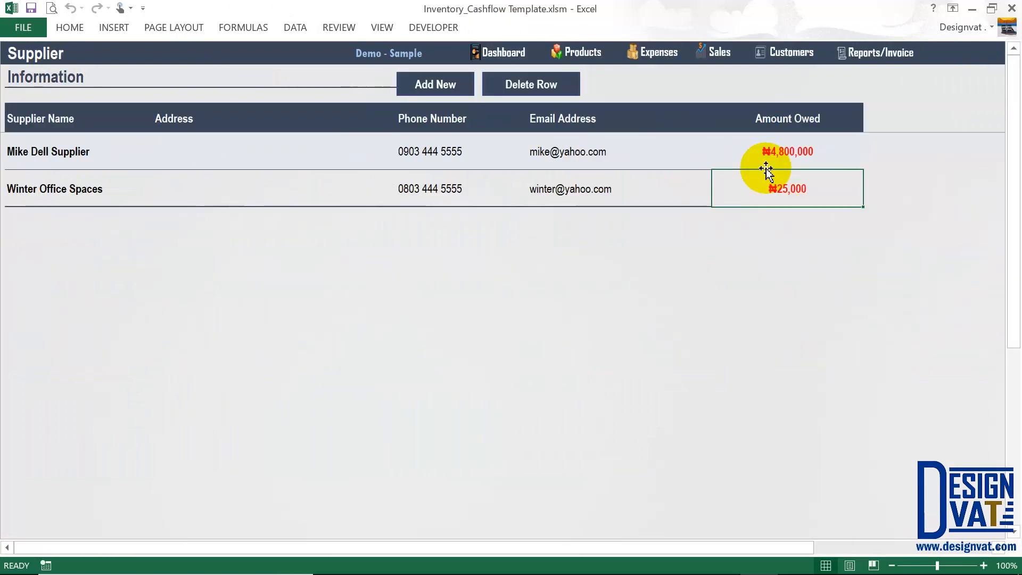
click(768, 154)
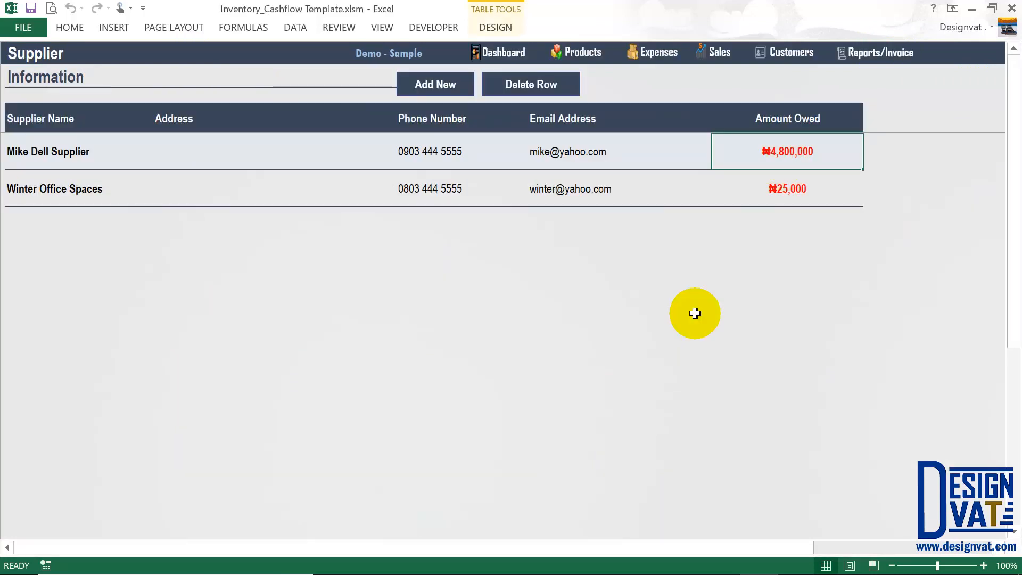
click(656, 53)
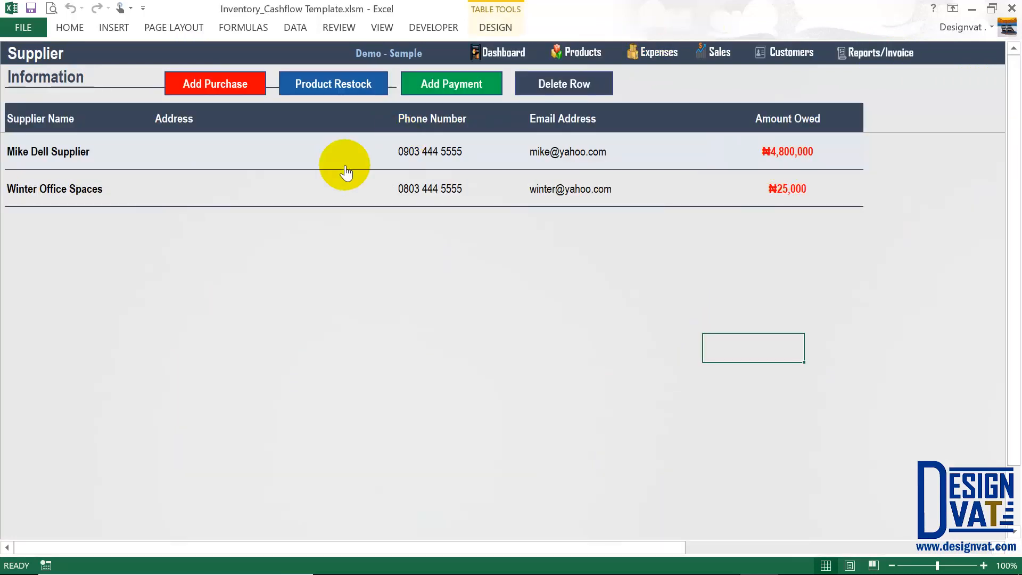
Record a 4,000,000 payment to the laptop supplier, then open the Reports dashboard.
click(446, 82)
text(Mike Dell Supplier)
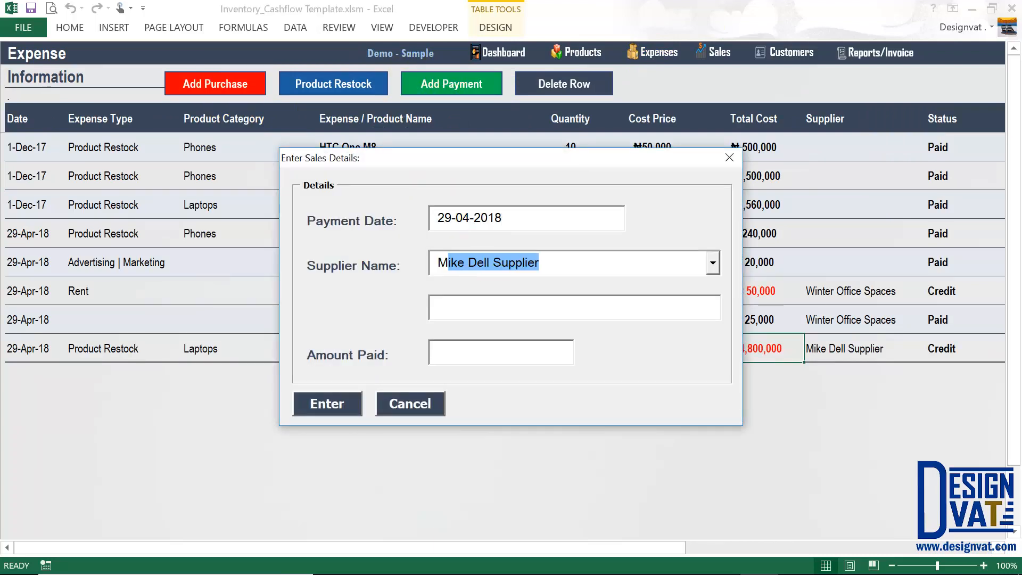
key(Tab)
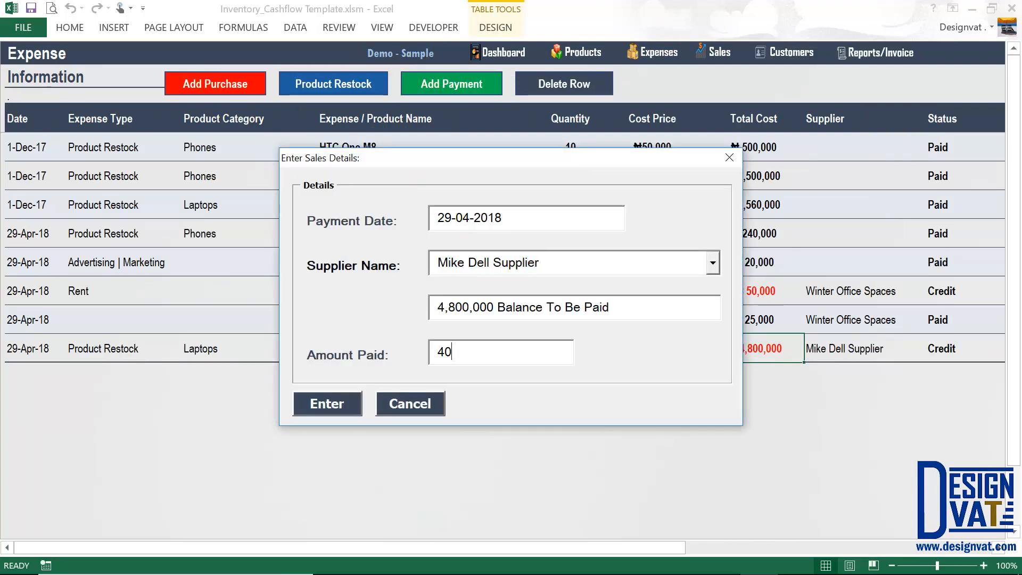
text(4,000,000)
key(Tab)
key(Tab)
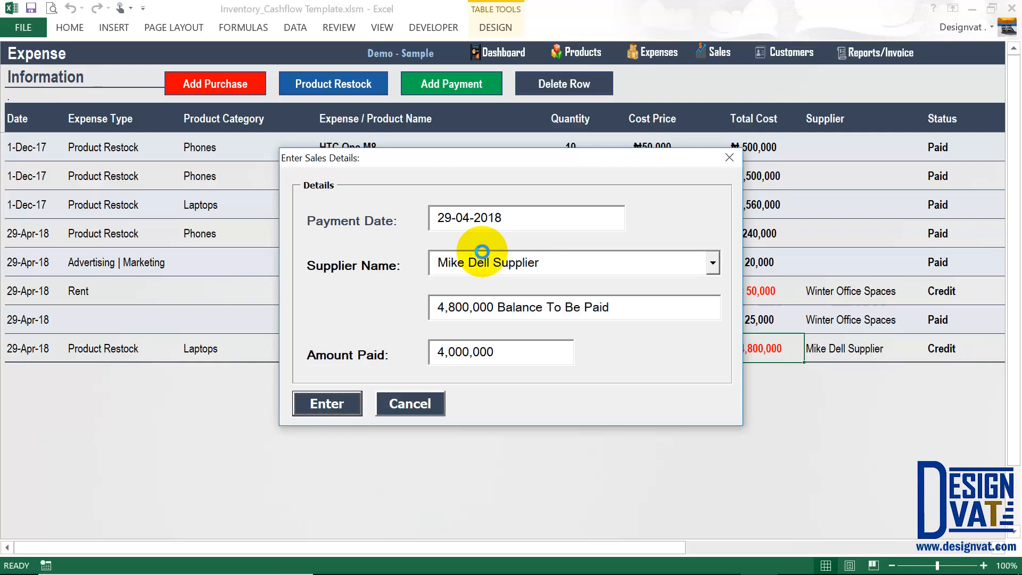
key(Return)
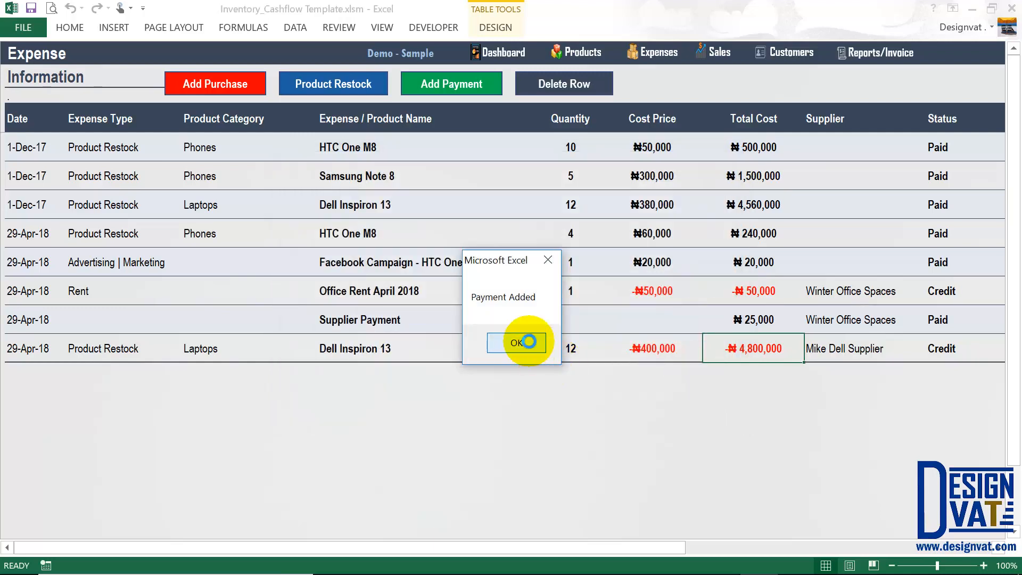
click(529, 341)
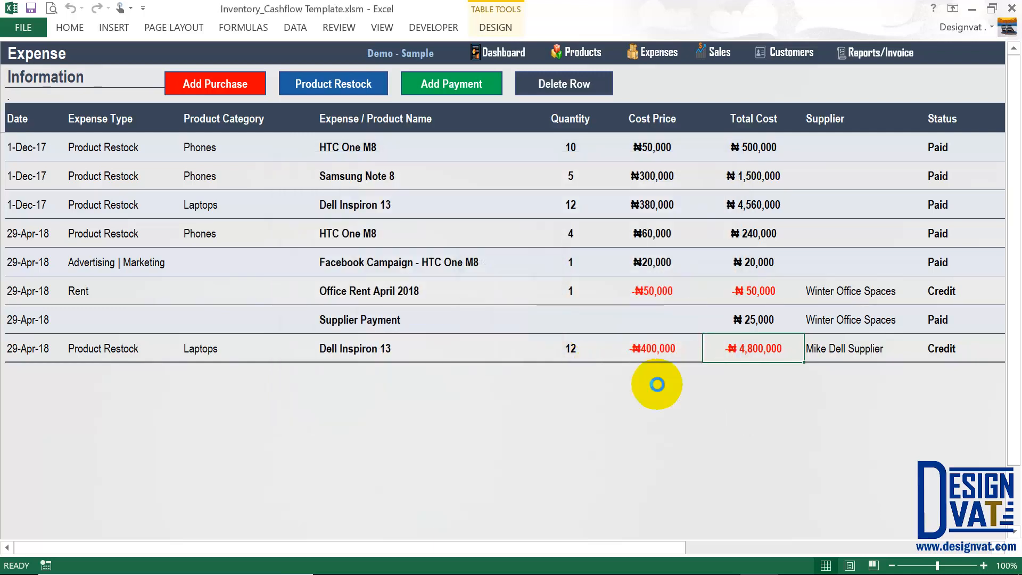
click(755, 372)
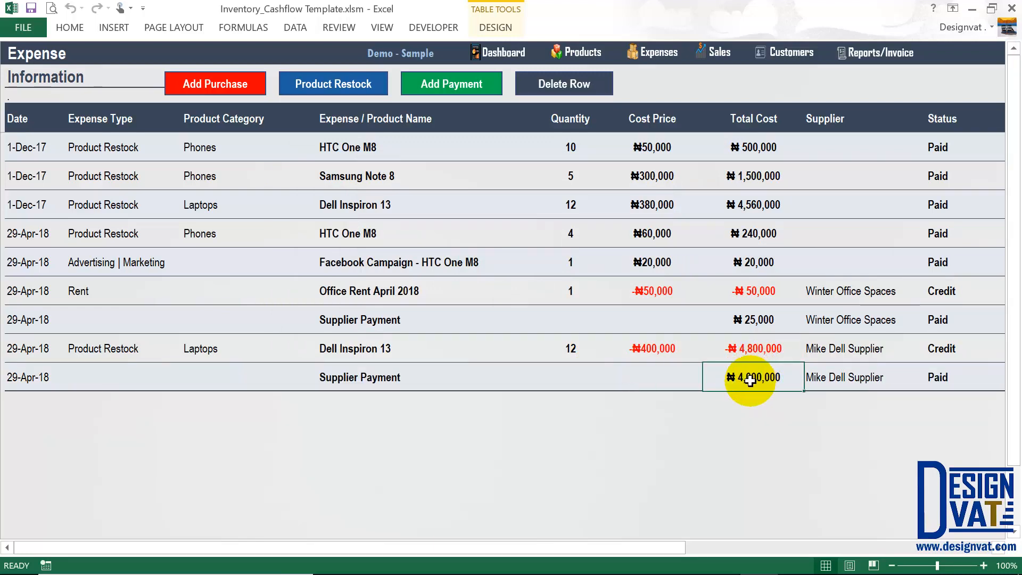
click(881, 52)
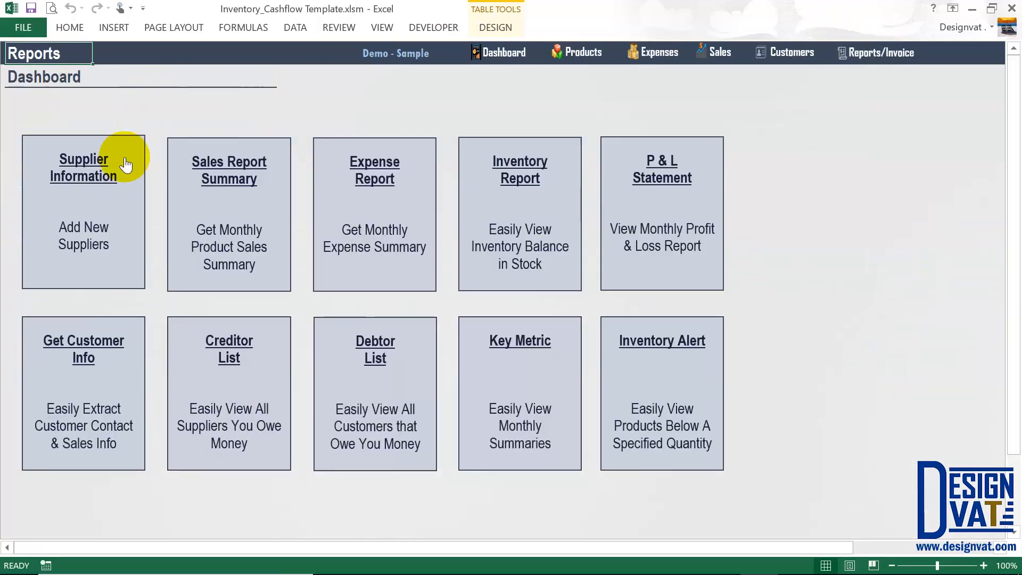
click(126, 164)
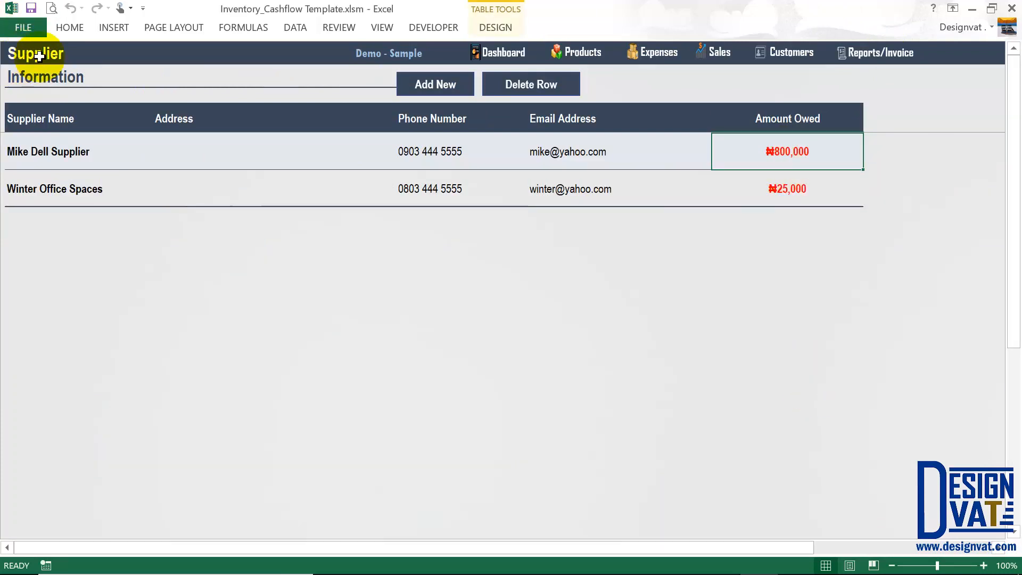
click(43, 149)
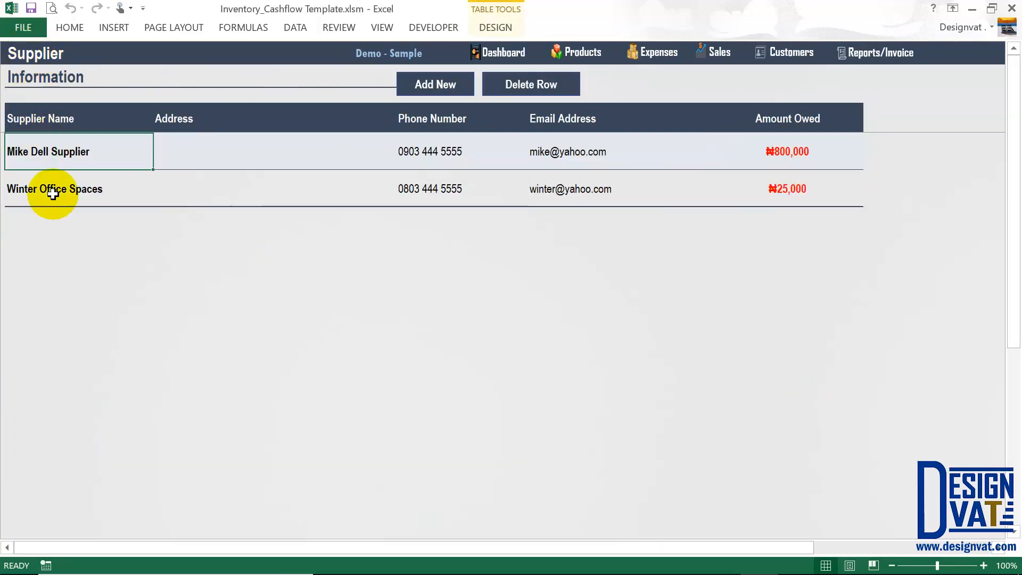
click(53, 194)
click(810, 52)
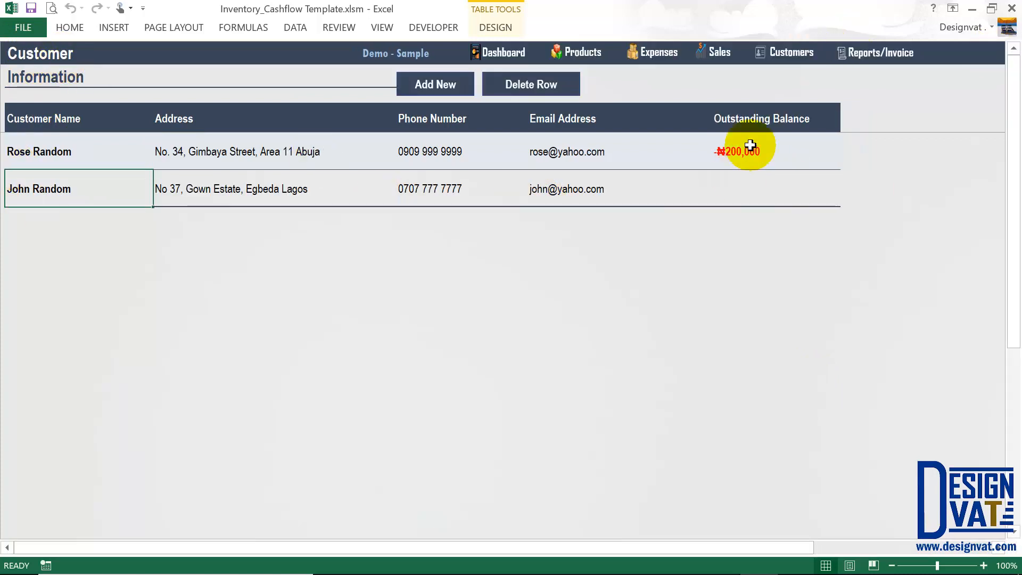
click(746, 152)
click(746, 192)
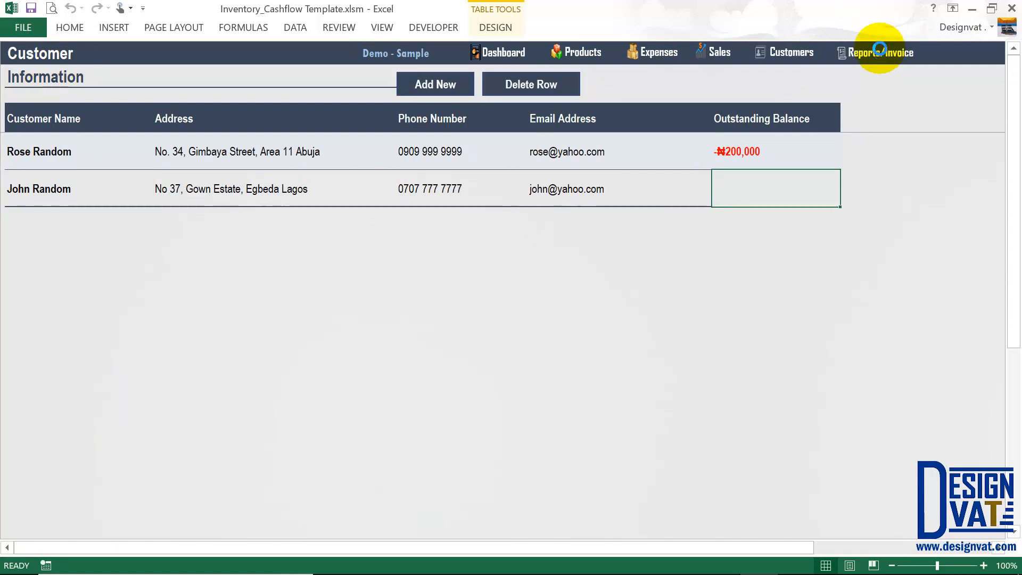
click(876, 52)
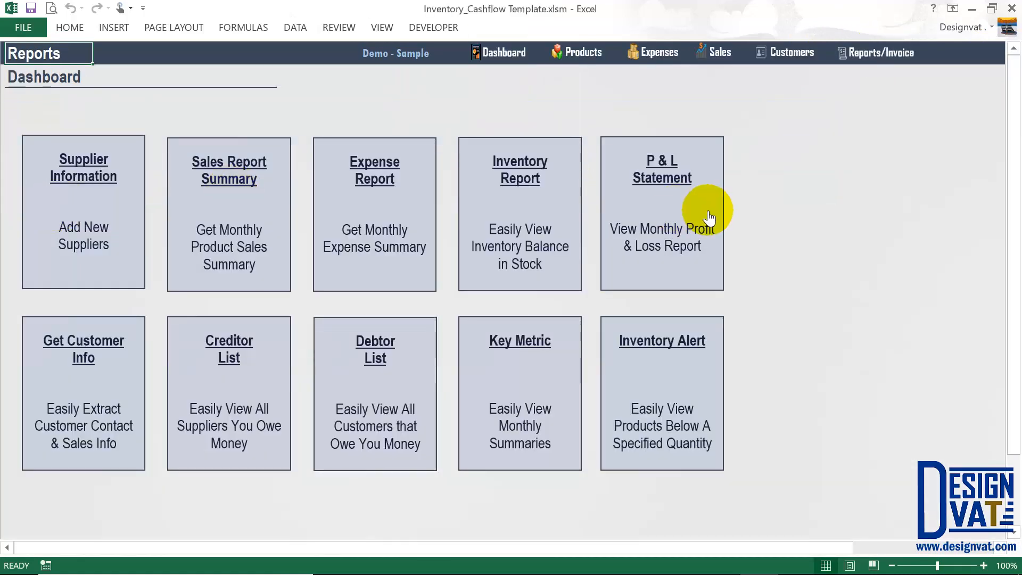
Open the Sales Report Summary, glance at the Sales sheet, then reopen the summary from Reports.
click(229, 176)
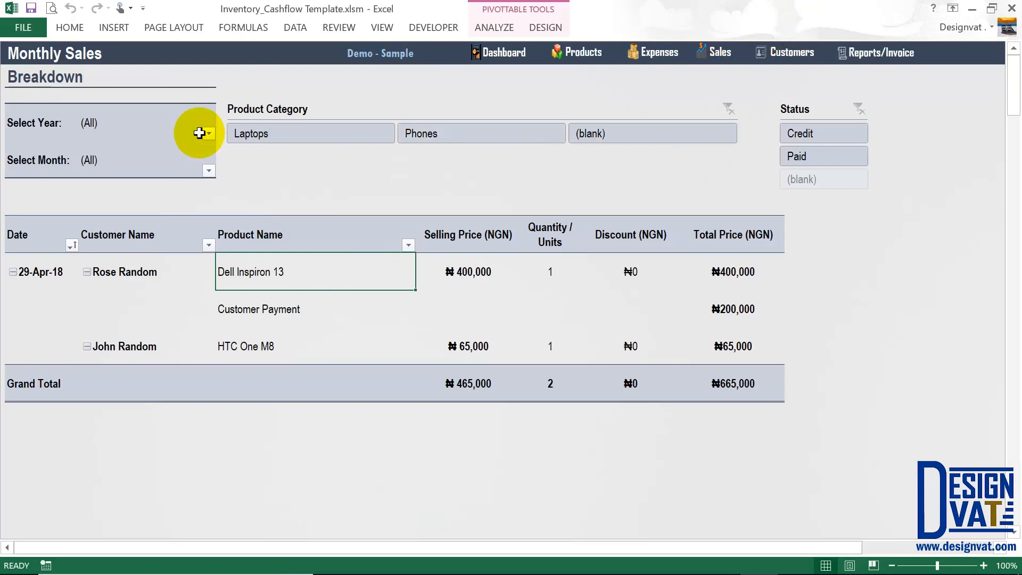
click(717, 51)
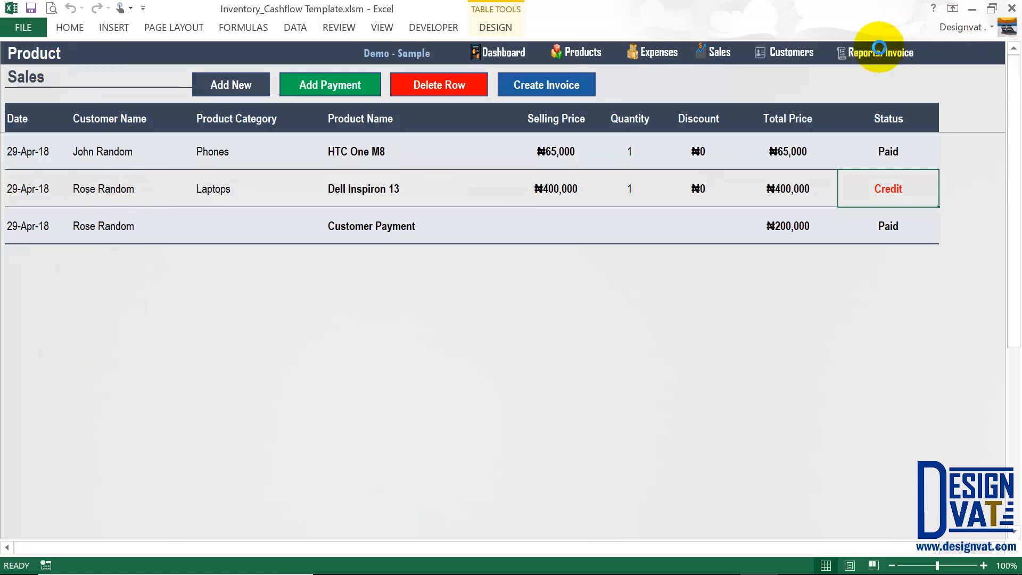
click(878, 52)
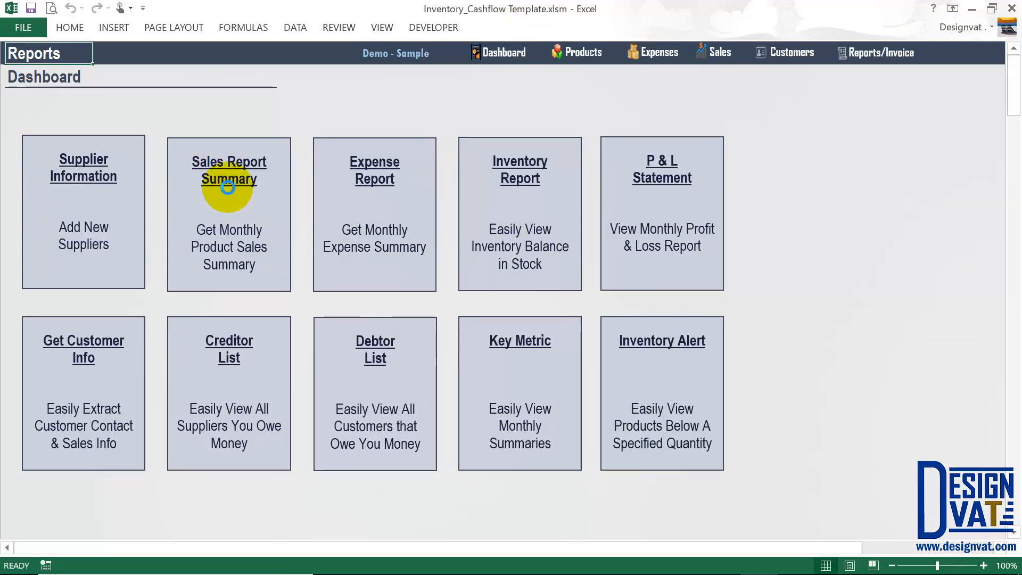
click(228, 187)
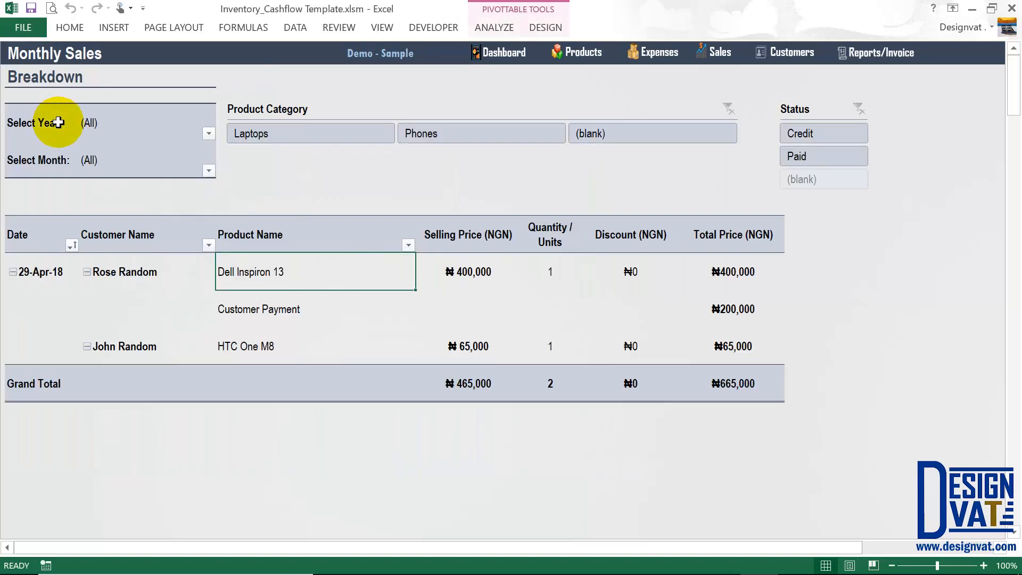
Filter the Monthly Sales breakdown to year 2018 and month April.
click(209, 134)
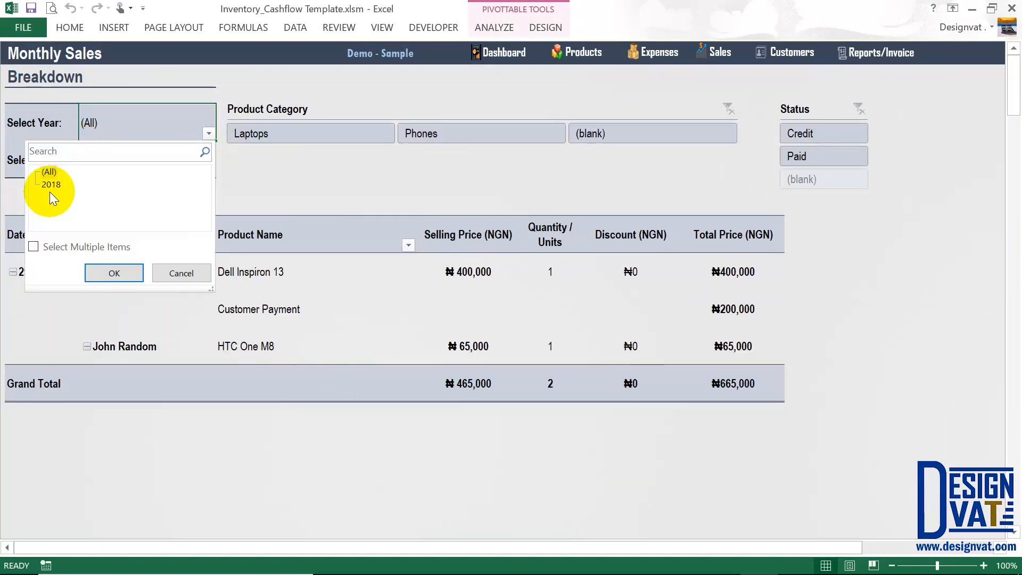
click(51, 184)
click(133, 272)
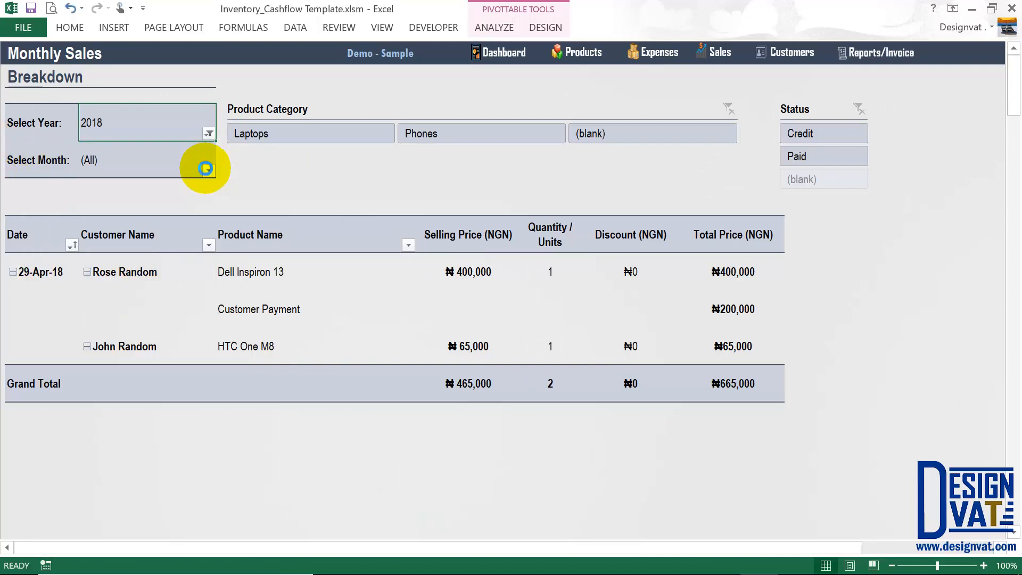
click(207, 169)
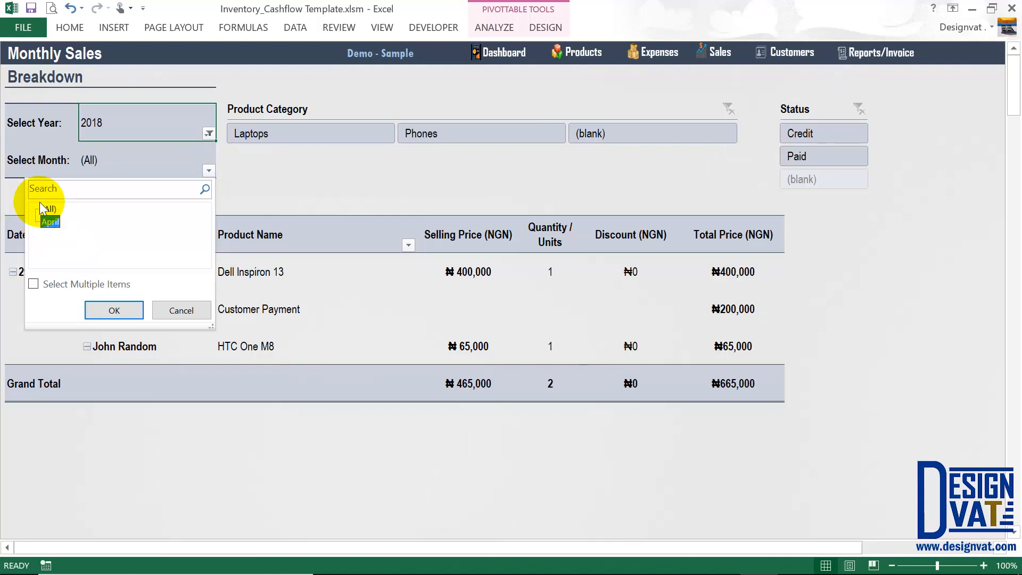
click(114, 310)
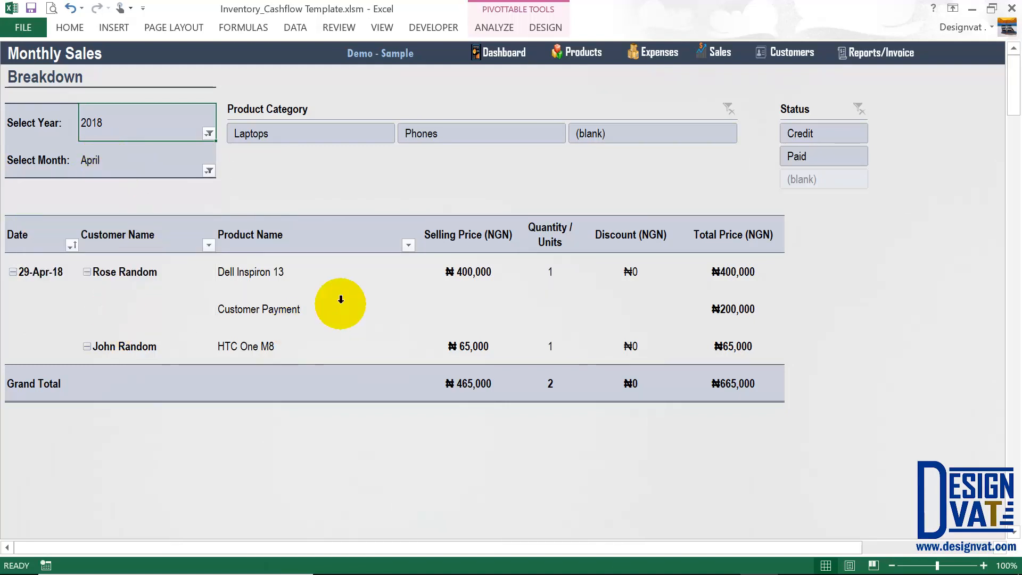
drag(264, 271, 701, 363)
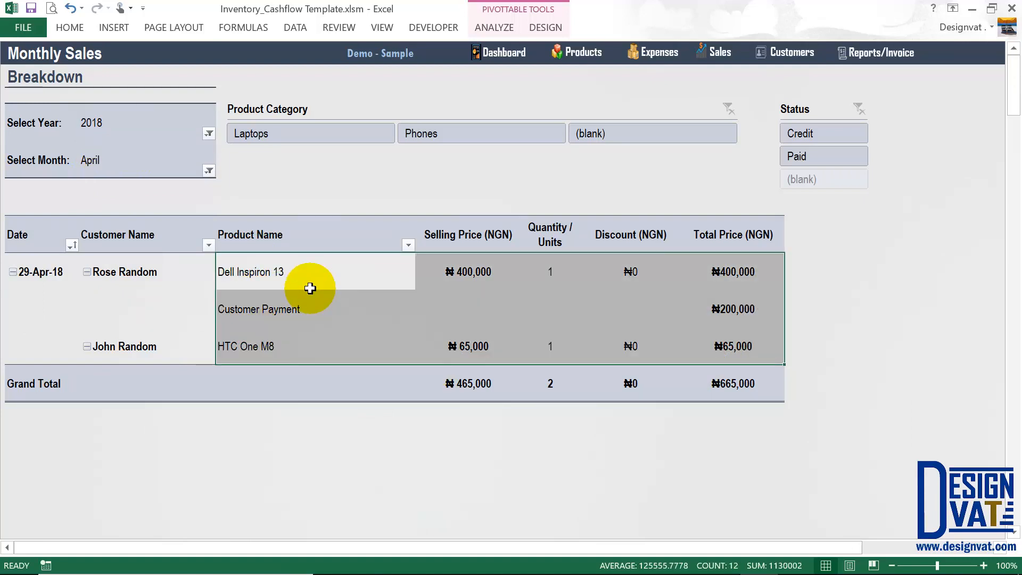
click(313, 271)
Try the Laptops and Phones category filters, noting the ₦65,000 total, then clear them.
click(263, 133)
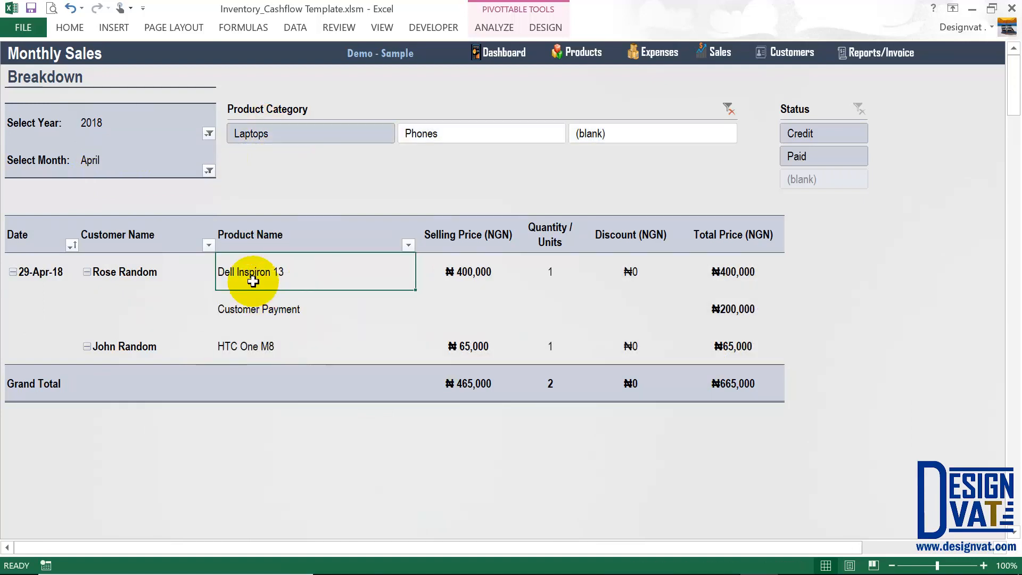
click(447, 135)
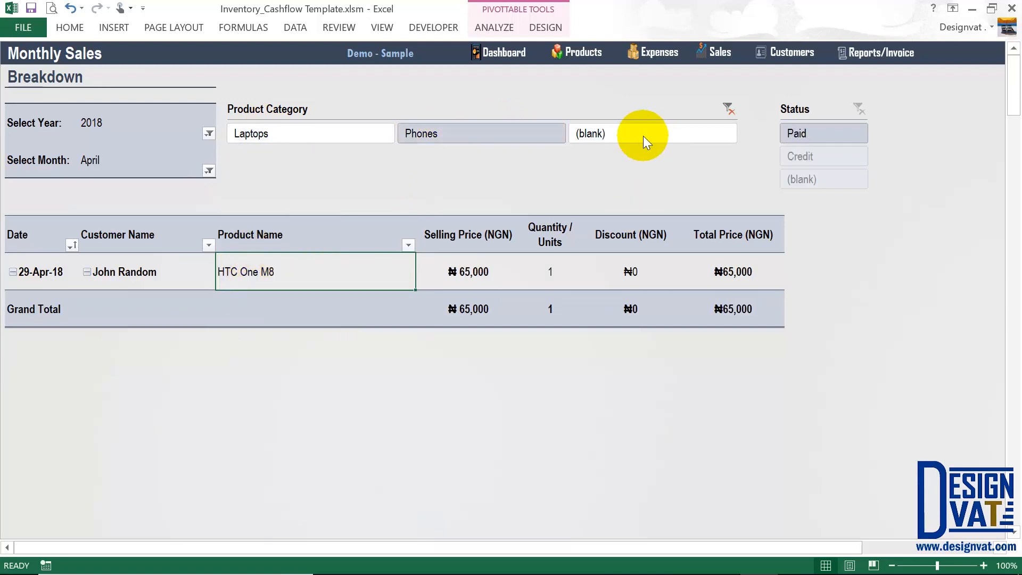
click(728, 108)
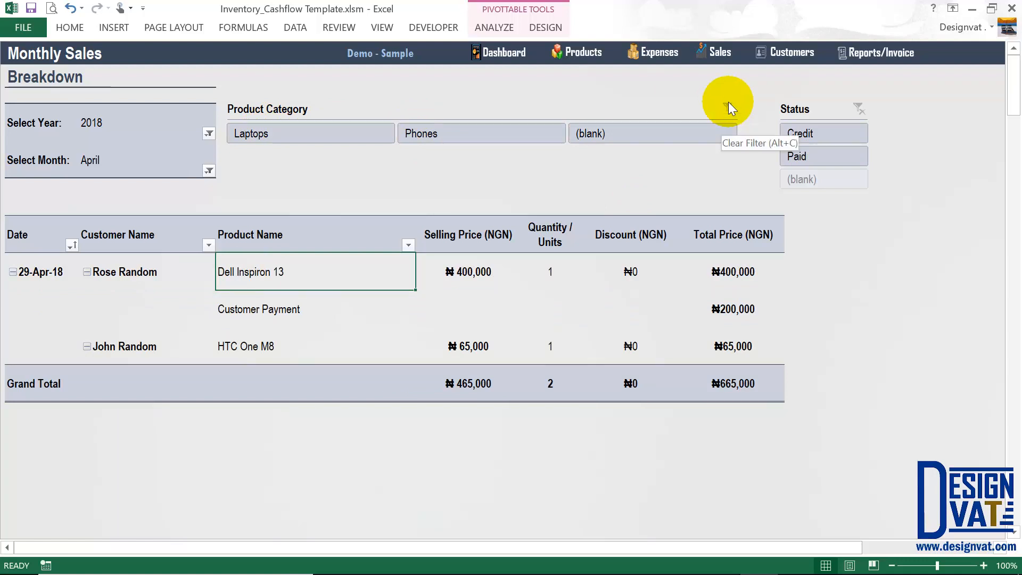
click(253, 137)
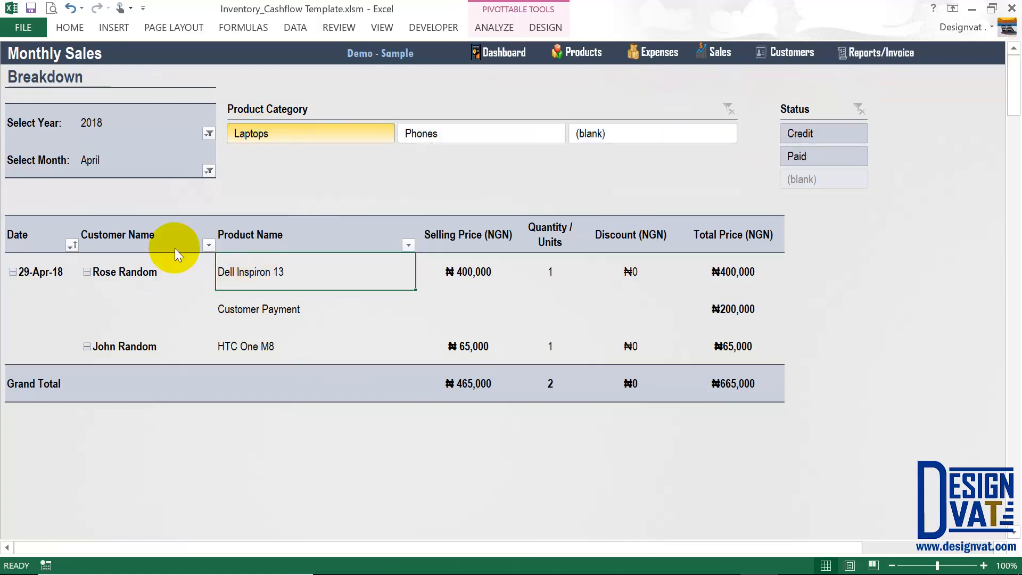
drag(126, 165, 126, 139)
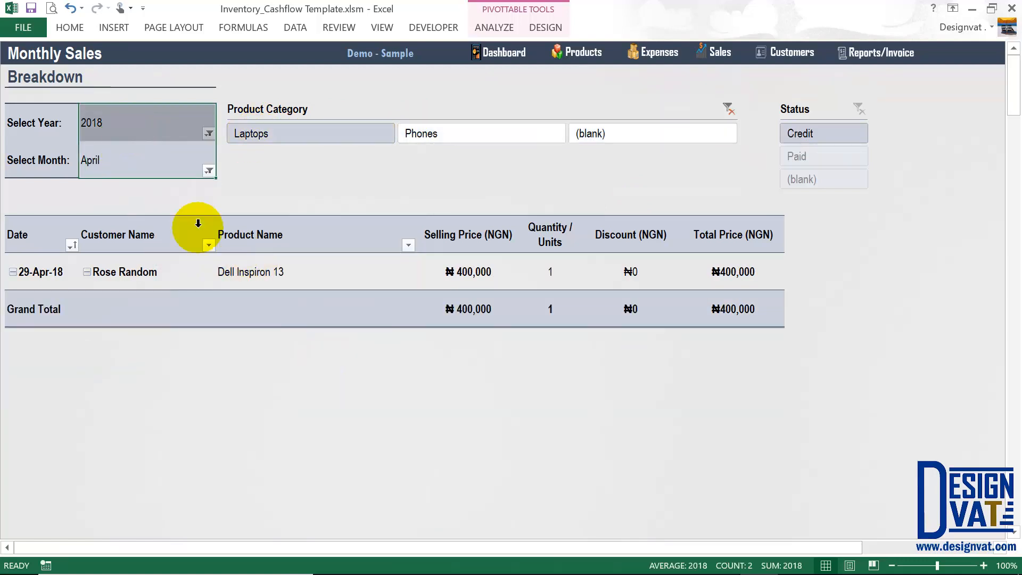
click(458, 132)
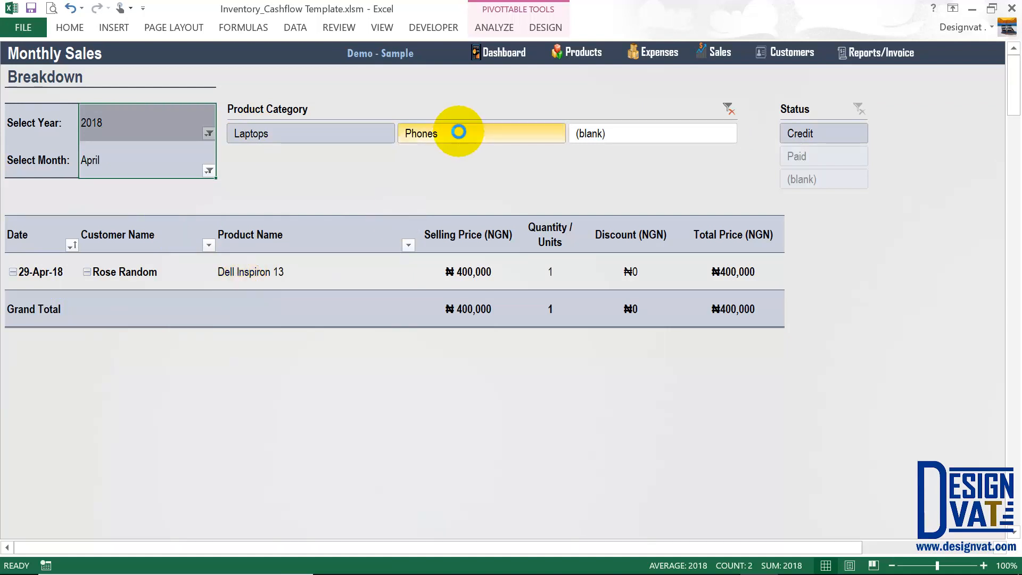
drag(110, 160, 109, 125)
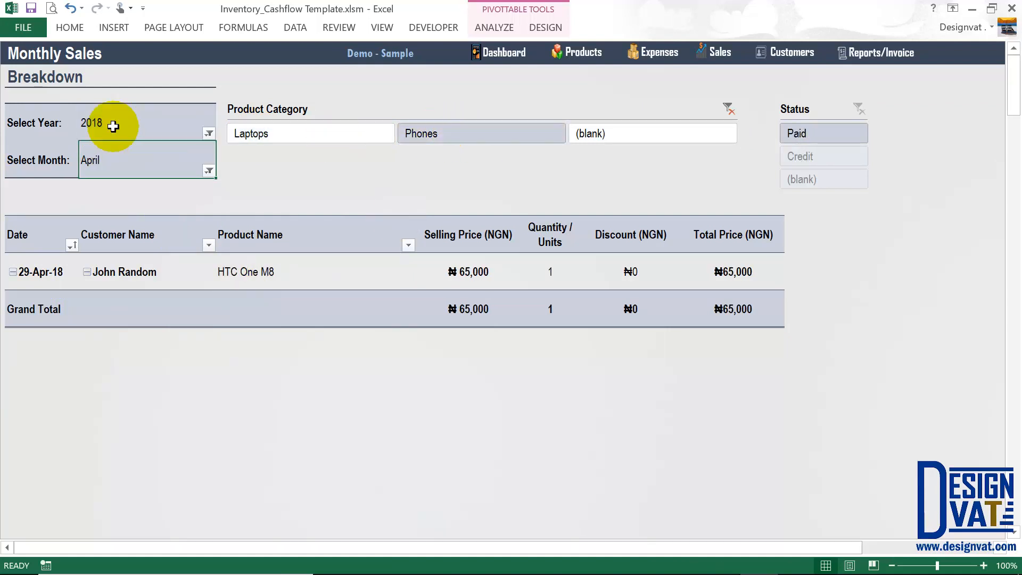
click(118, 268)
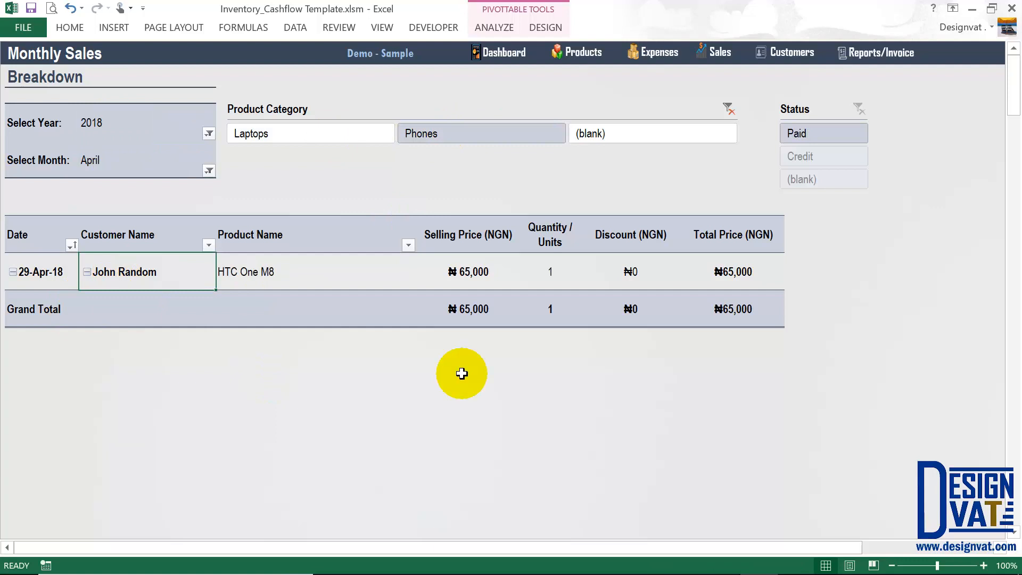
click(739, 310)
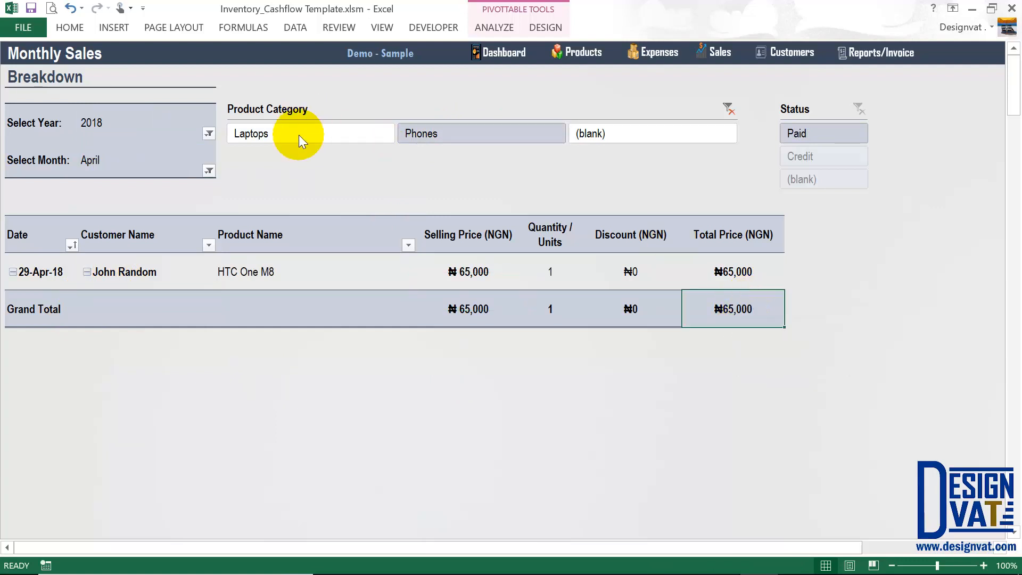
click(727, 107)
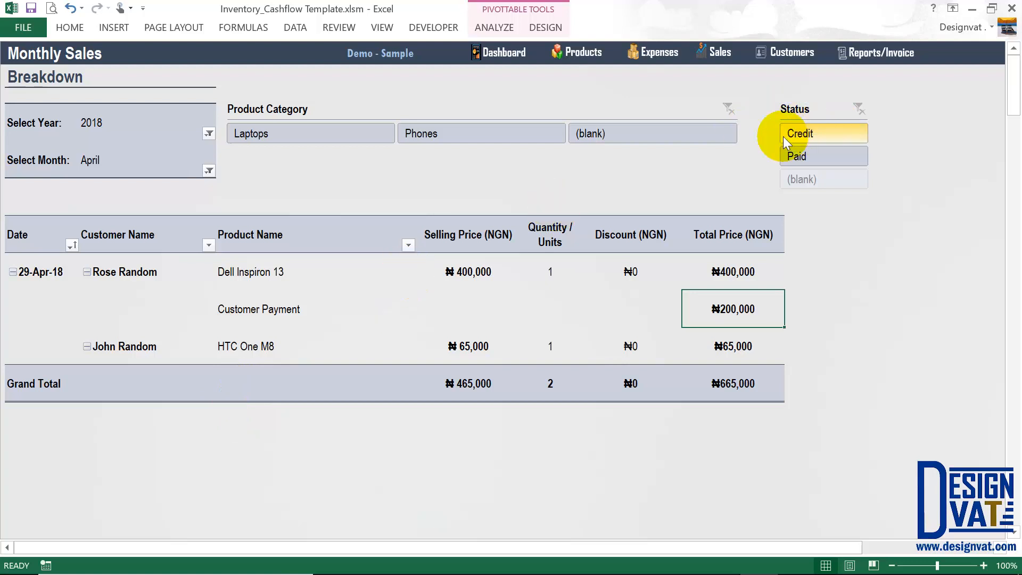
Compare Credit and Paid status filters, noting the ₦265,000 paid total, then clear them.
click(817, 128)
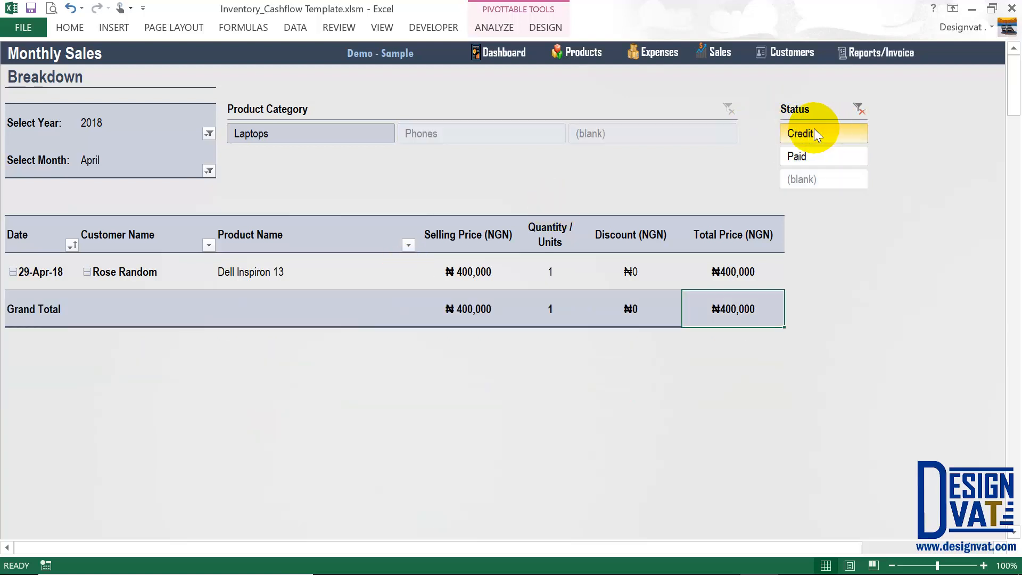
drag(691, 283, 745, 276)
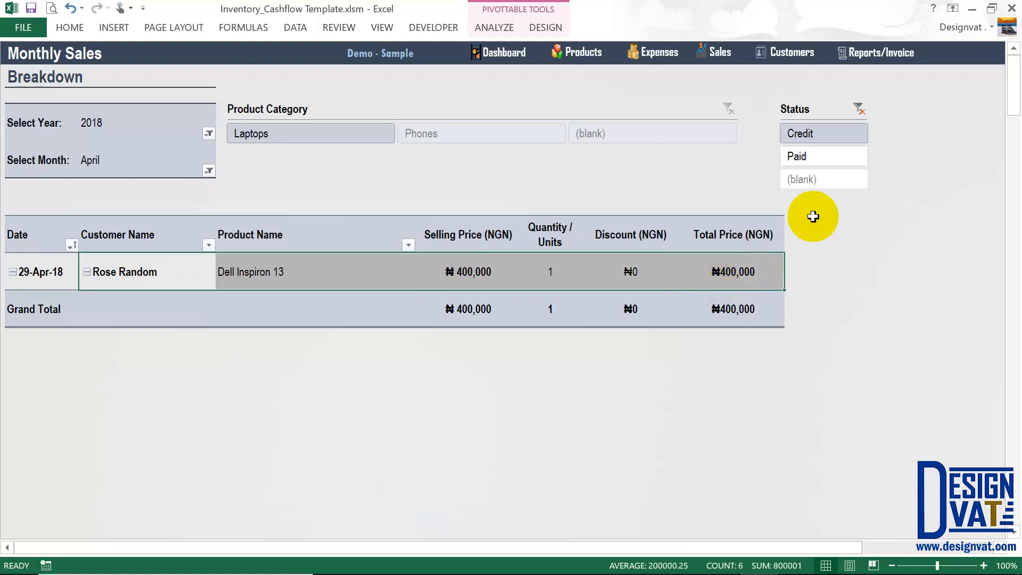
click(798, 156)
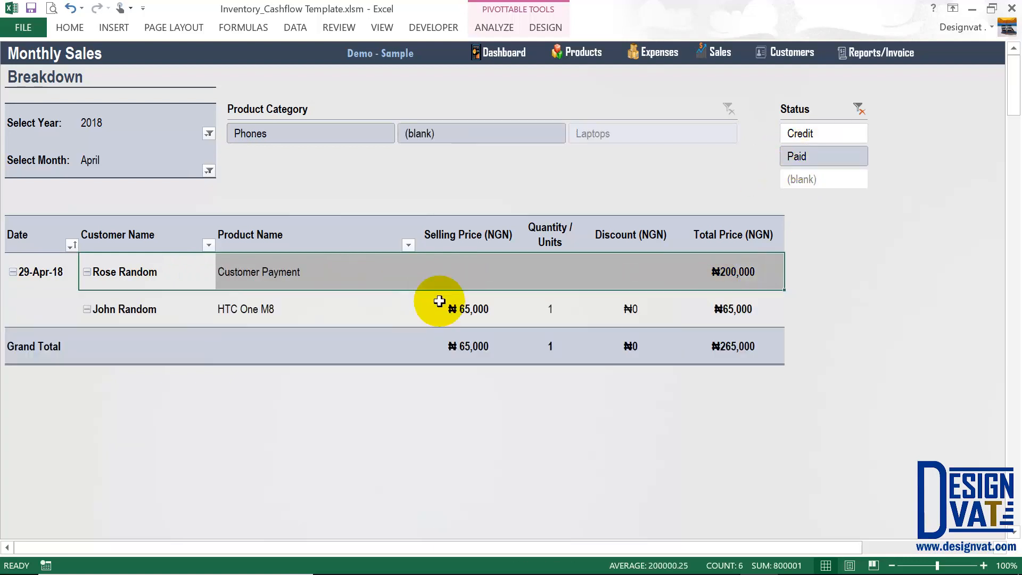
click(326, 274)
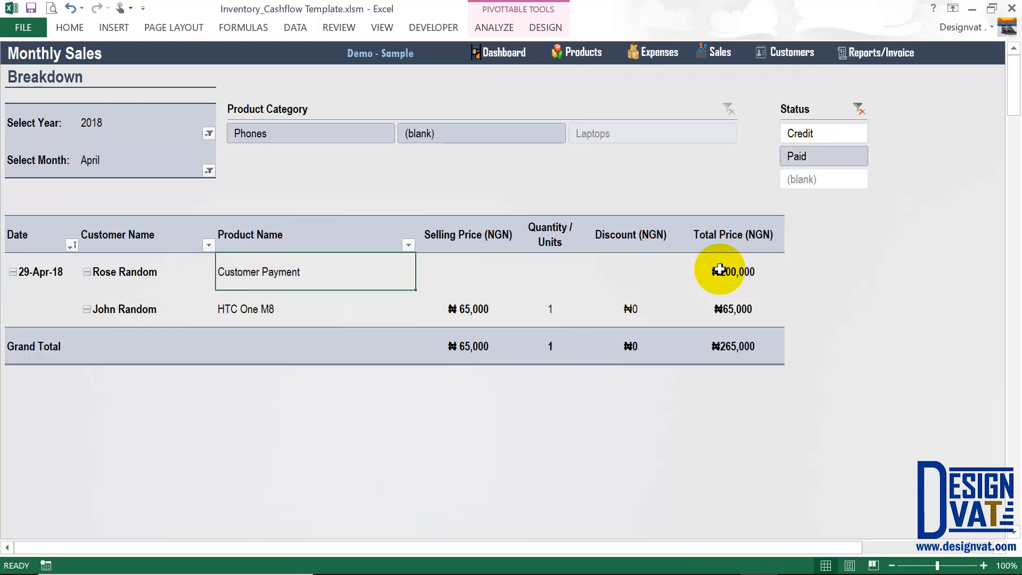
drag(719, 270, 721, 344)
click(725, 334)
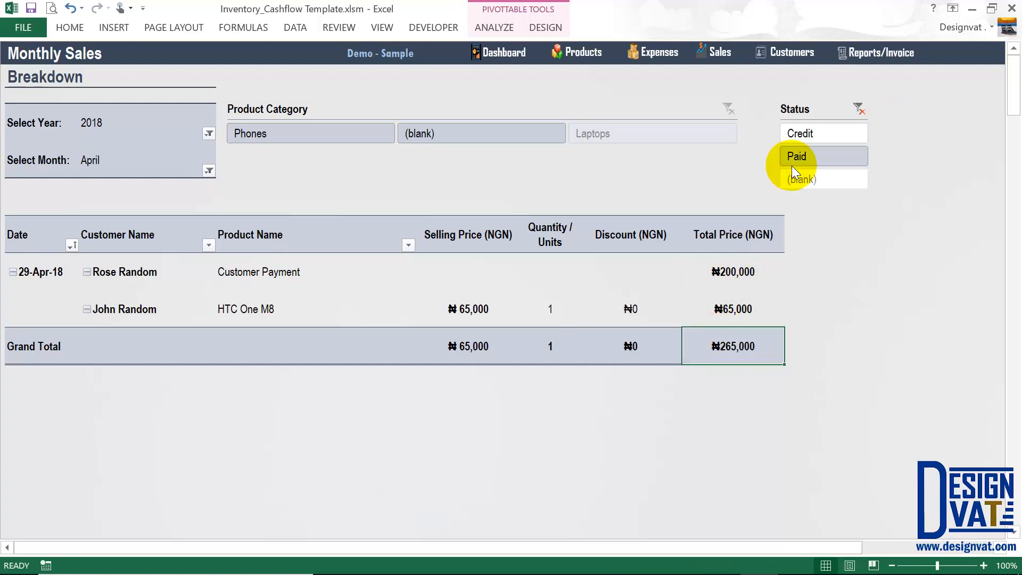
click(805, 133)
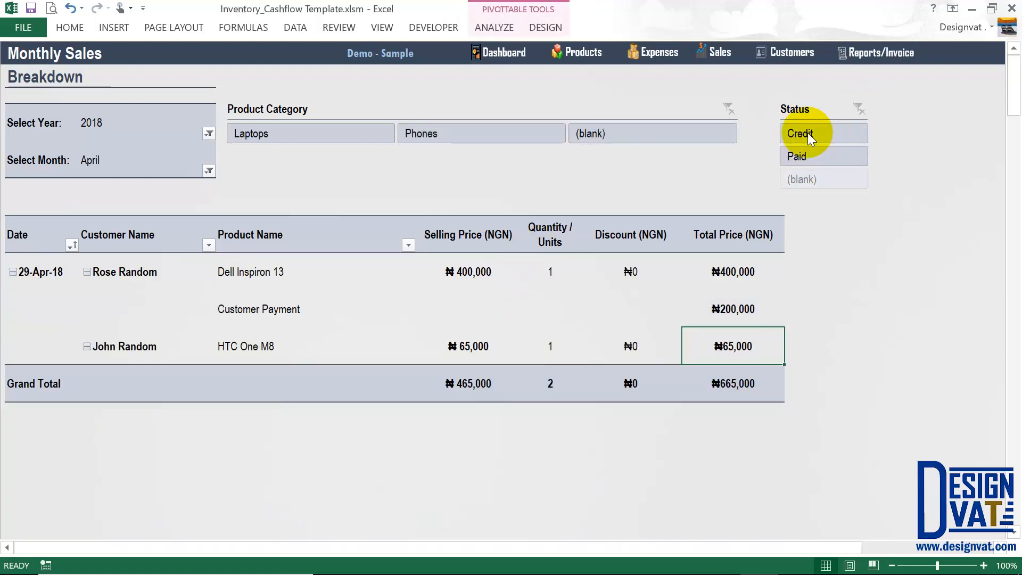
Filter the breakdown to Paid sales only and review the year, month and Customer Name cells.
click(809, 134)
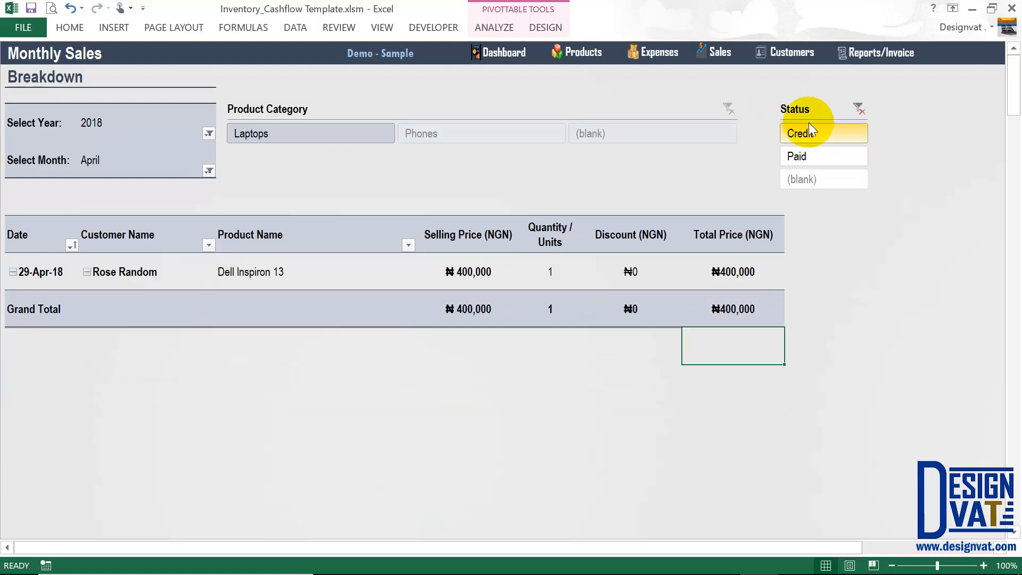
click(811, 155)
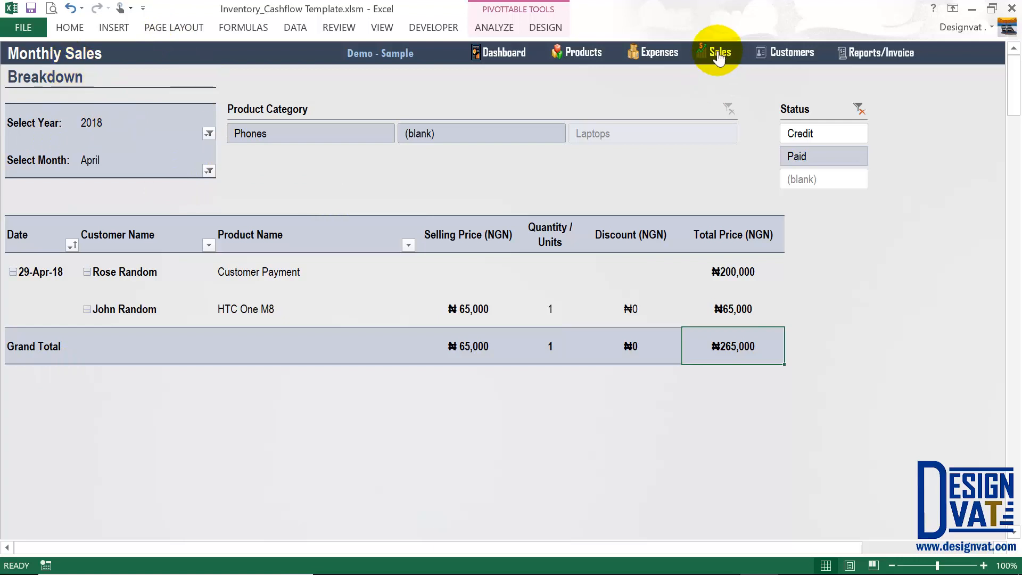
drag(130, 121, 50, 119)
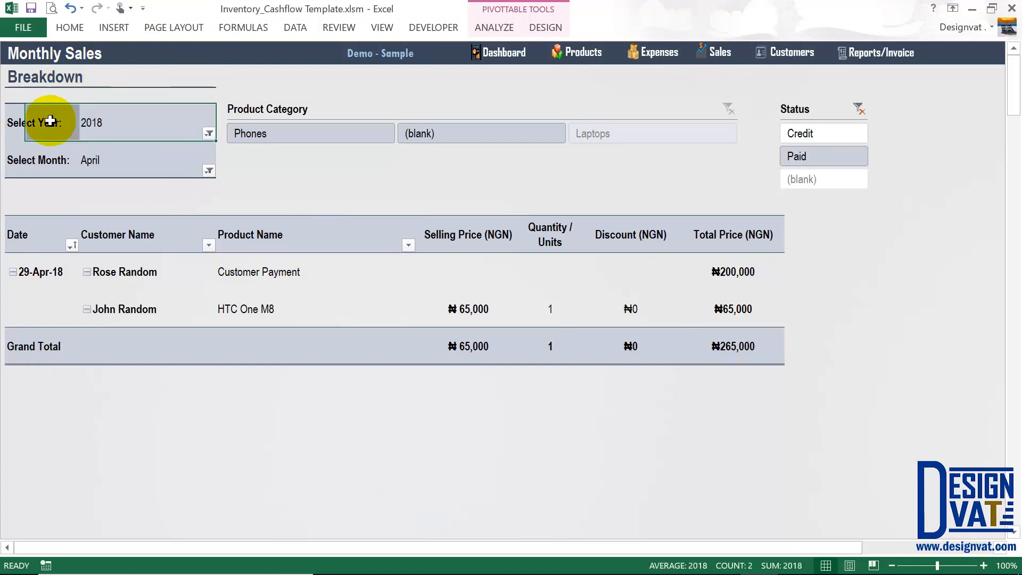
drag(113, 169, 41, 160)
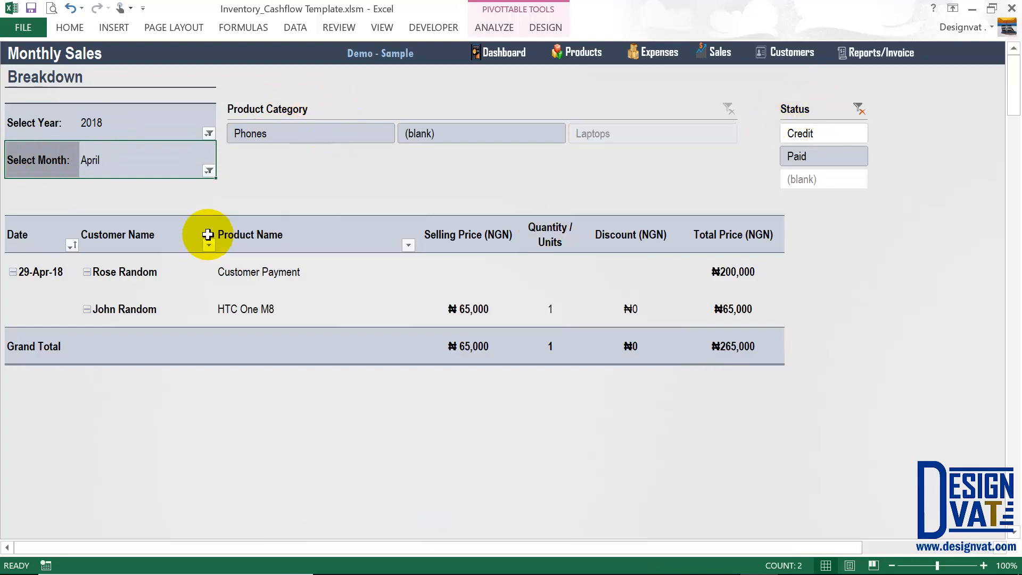
click(178, 238)
drag(179, 238, 206, 247)
Filter the sales breakdown's Customer Name to show only Rose Random.
click(208, 246)
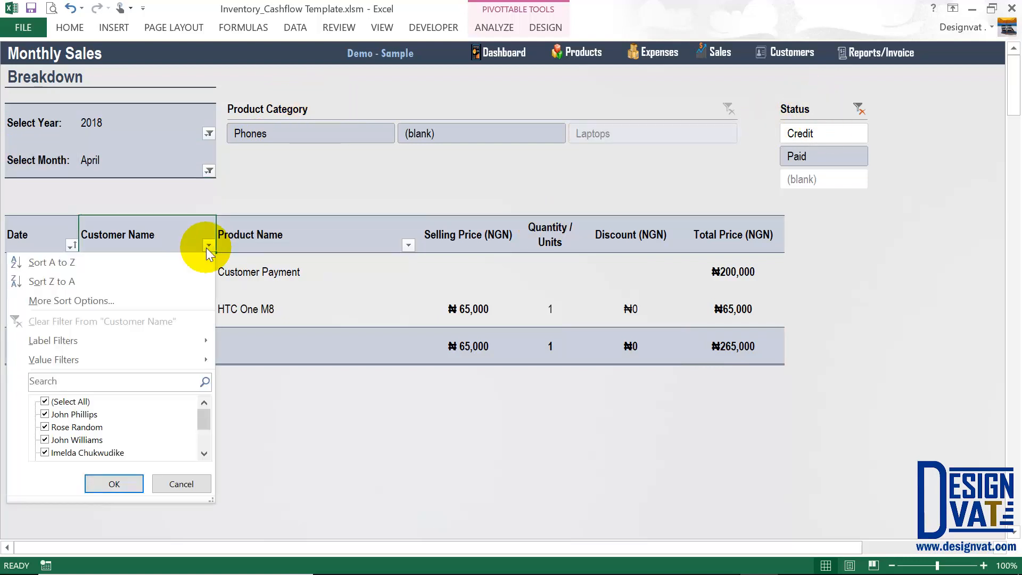
click(208, 246)
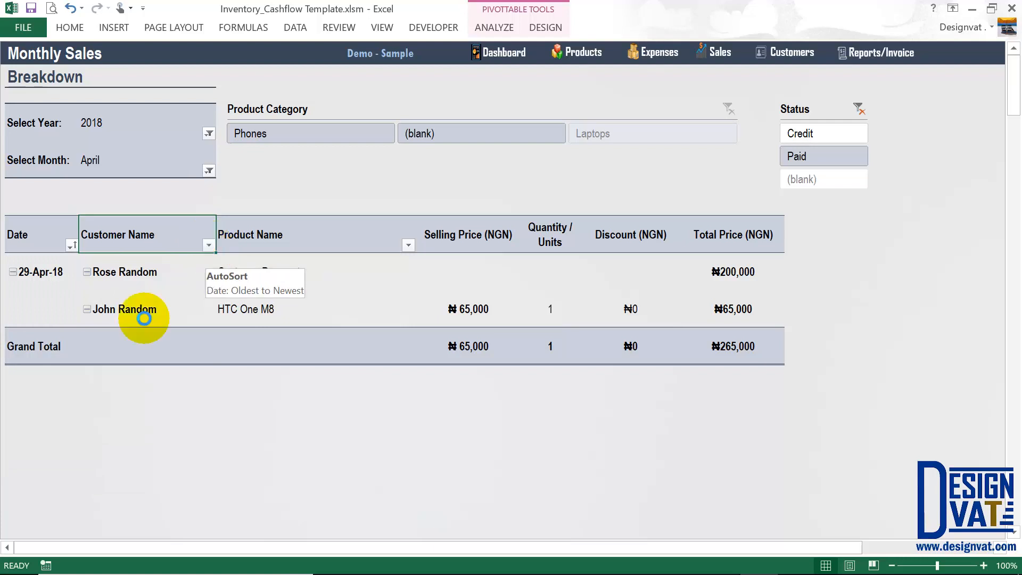
key(alt+Down)
click(55, 403)
click(53, 427)
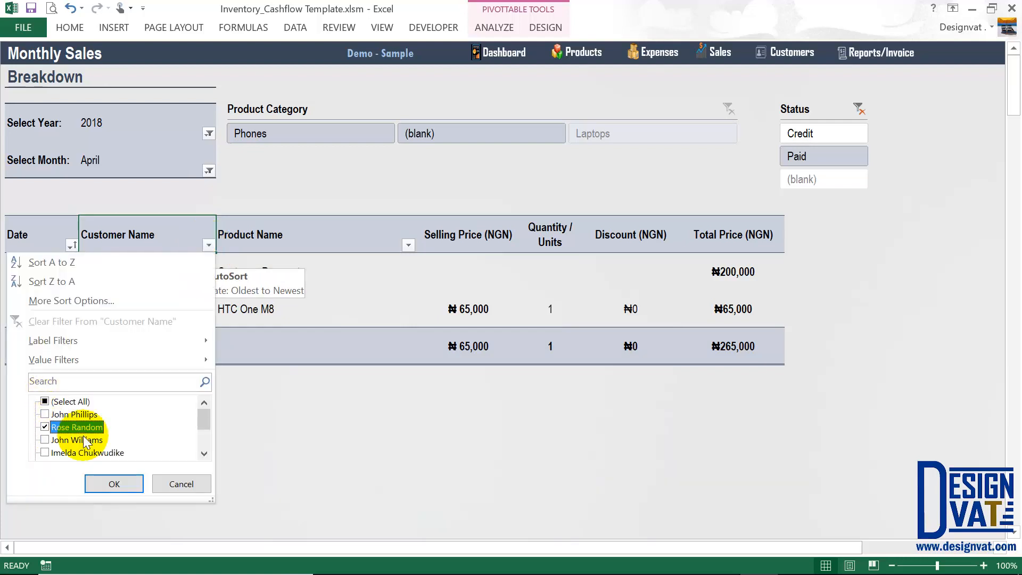
click(99, 483)
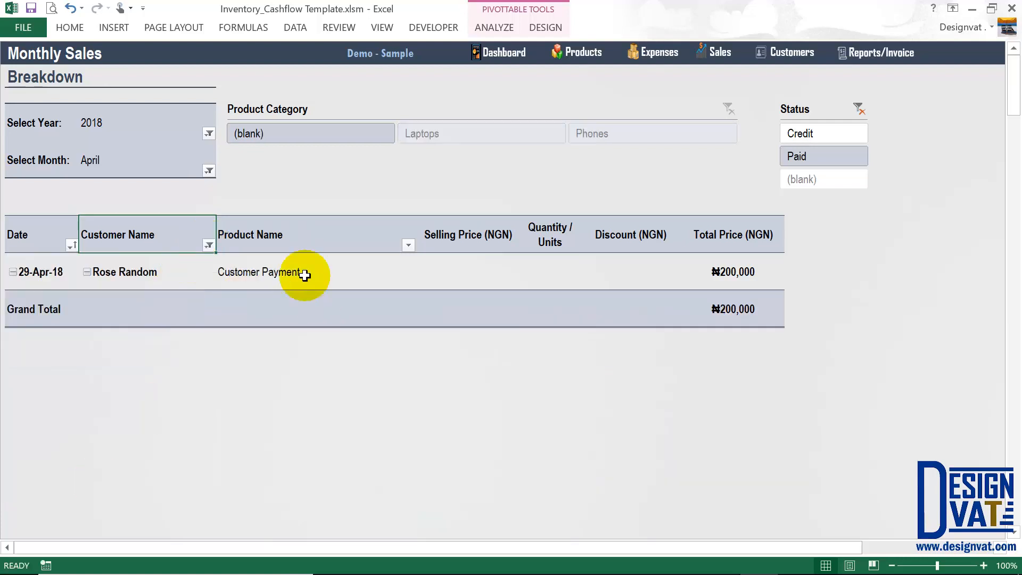
Restore the Customer Name filter to include every customer.
drag(304, 274, 178, 272)
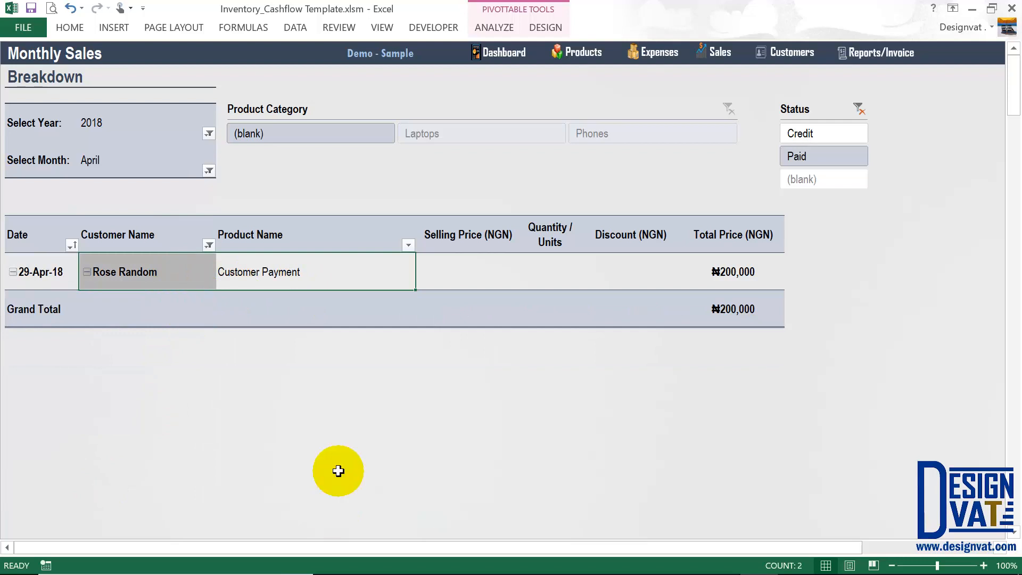
key(alt+Down)
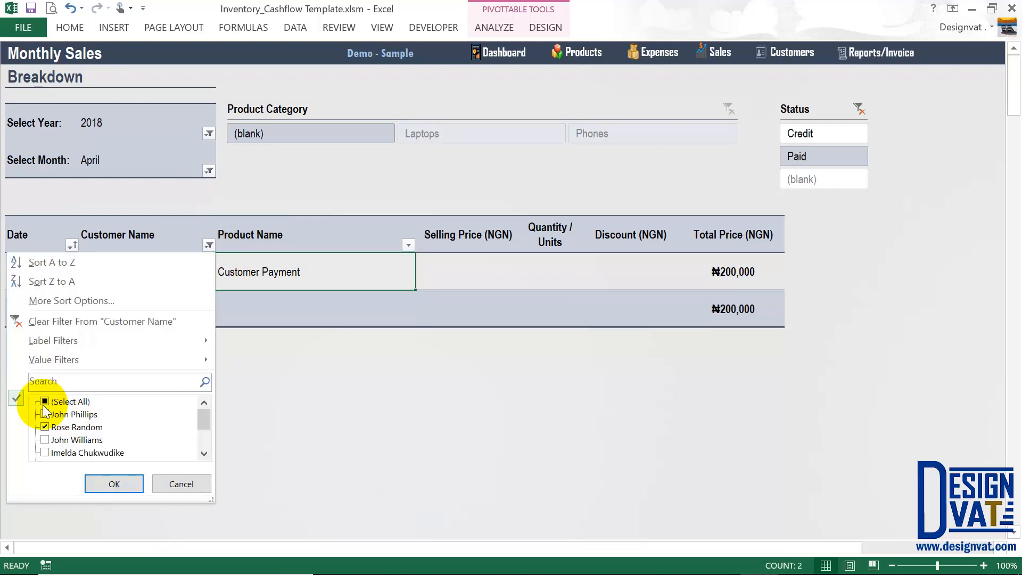
click(45, 402)
click(110, 484)
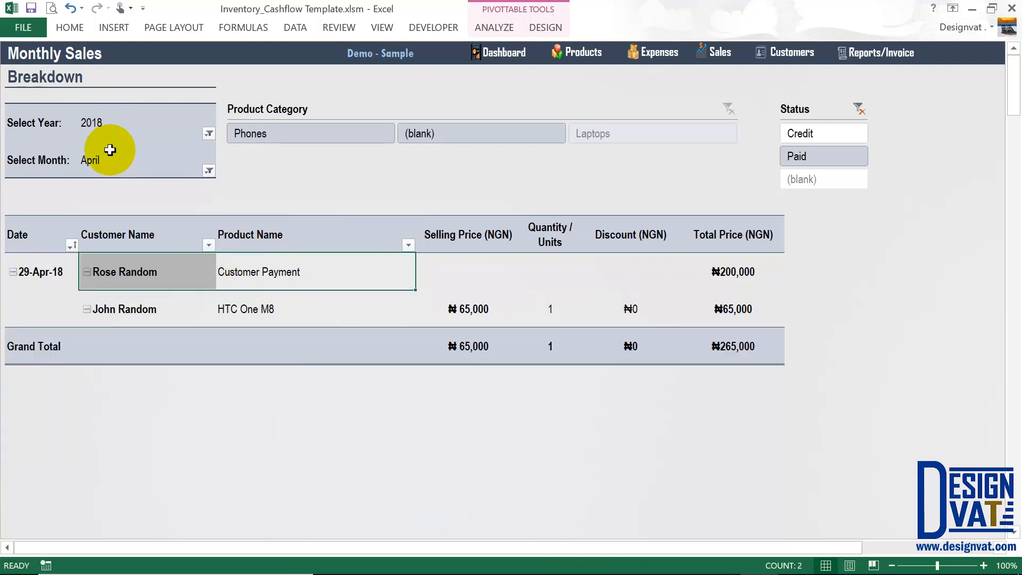
Inspect the year/month filters and customer entries, then go to the Reports dashboard.
drag(104, 125, 106, 160)
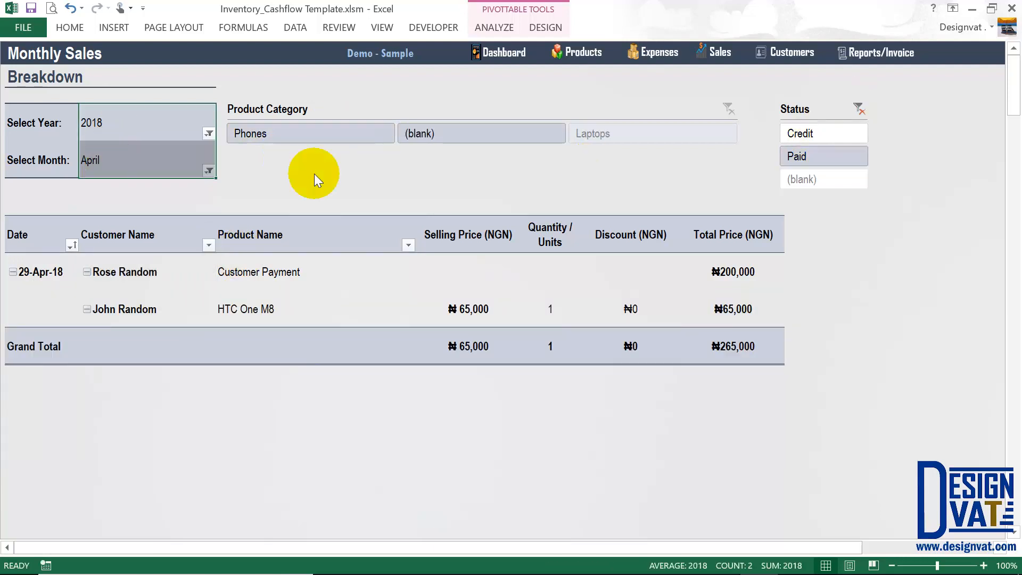
click(146, 279)
shift+click(154, 304)
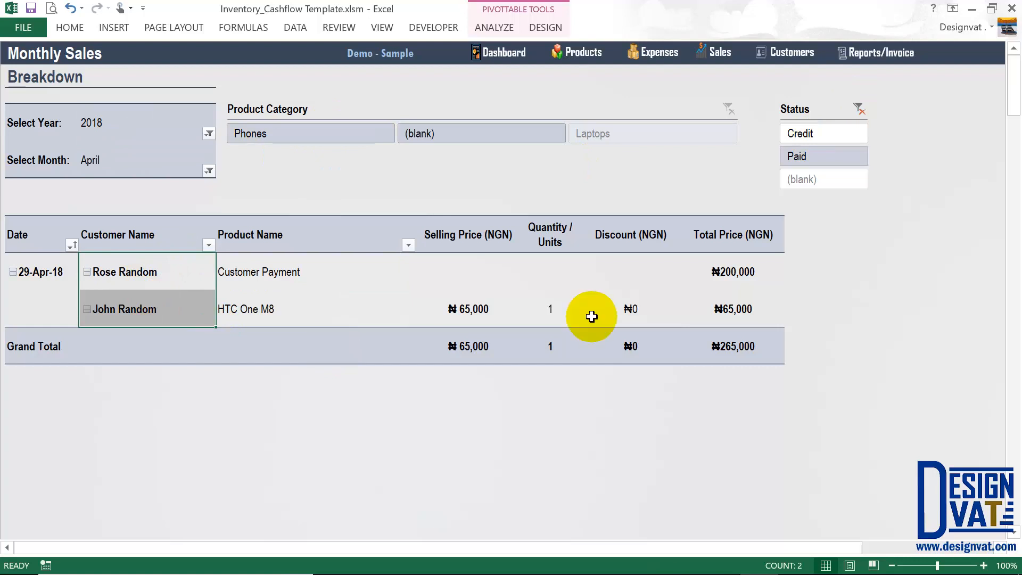
click(862, 52)
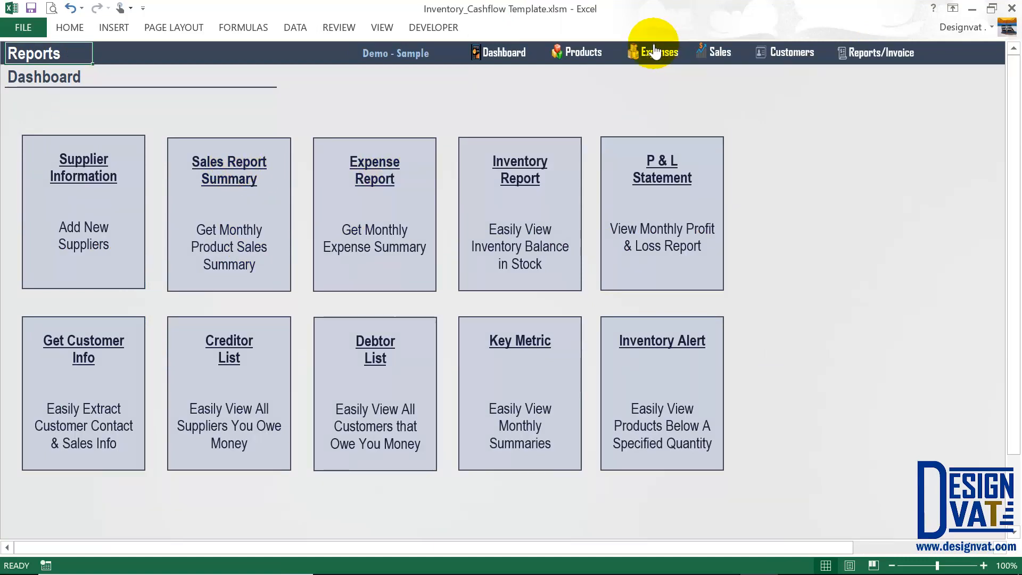
Open the Monthly Expense breakdown and set its Year filter to 2018 (₦5,090,000 total).
click(369, 205)
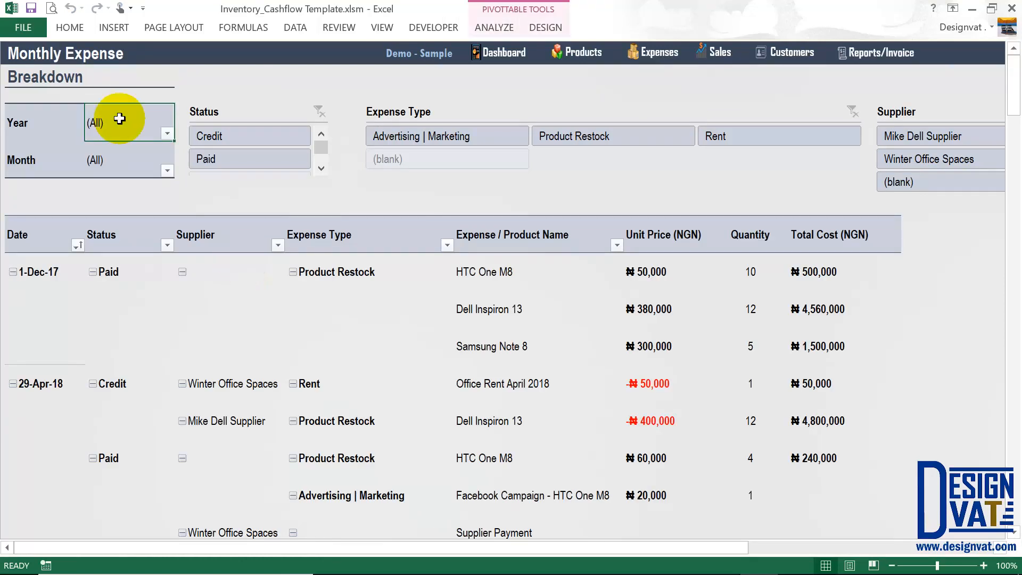
click(167, 133)
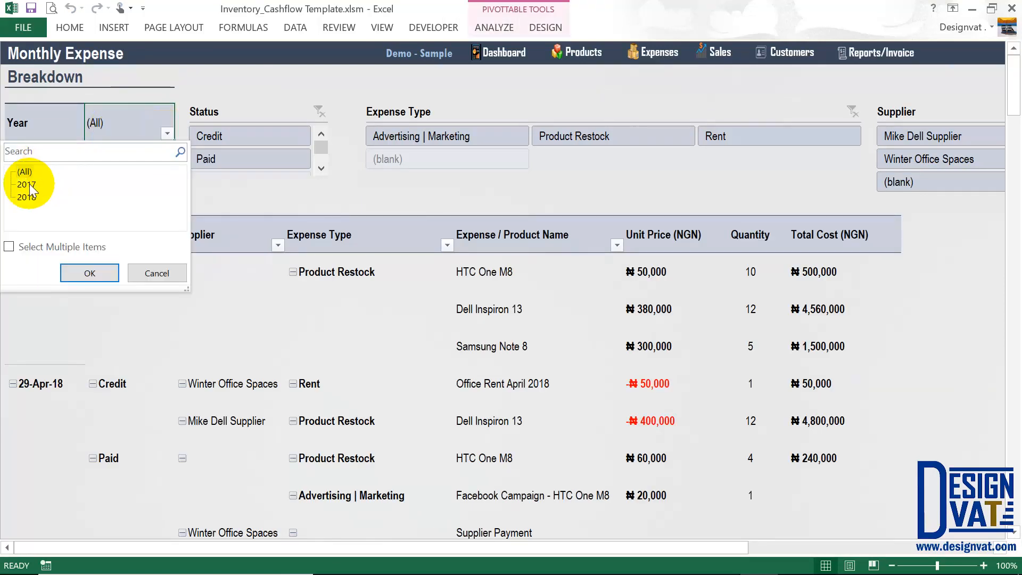
click(90, 273)
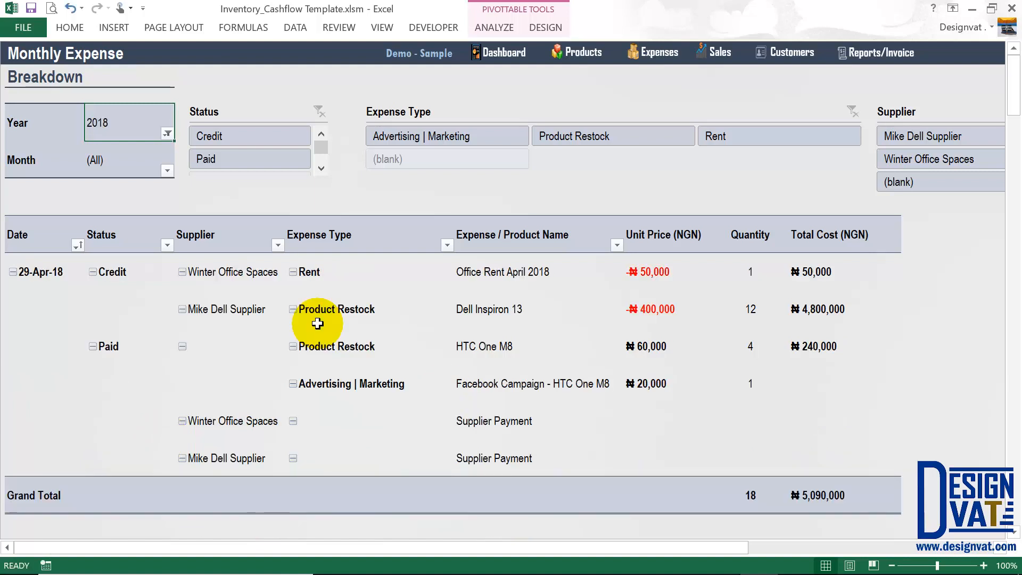
click(93, 260)
key(Down)
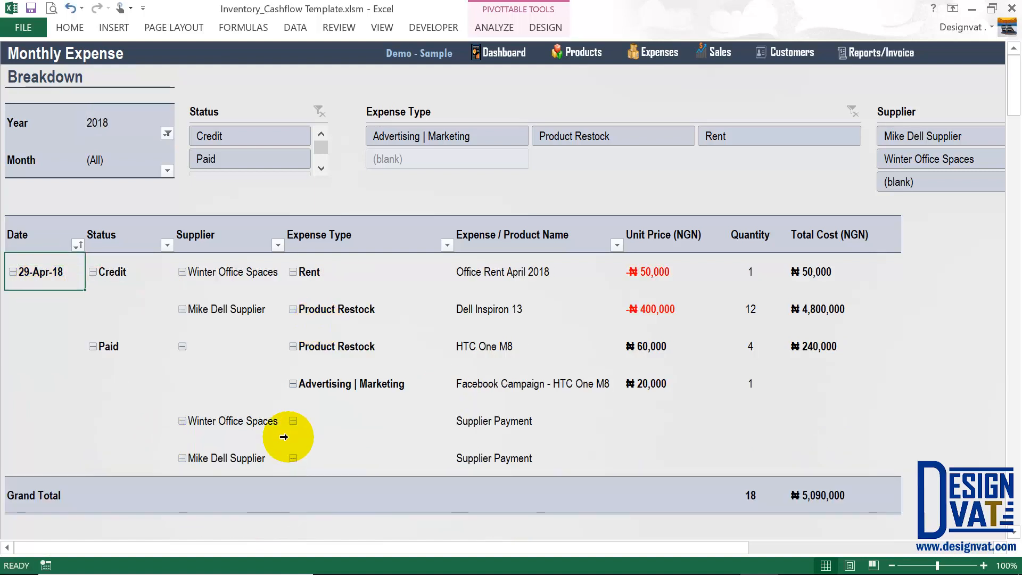
Try the 2018 Year filter, undo it, and check the 2017 grand total.
click(167, 133)
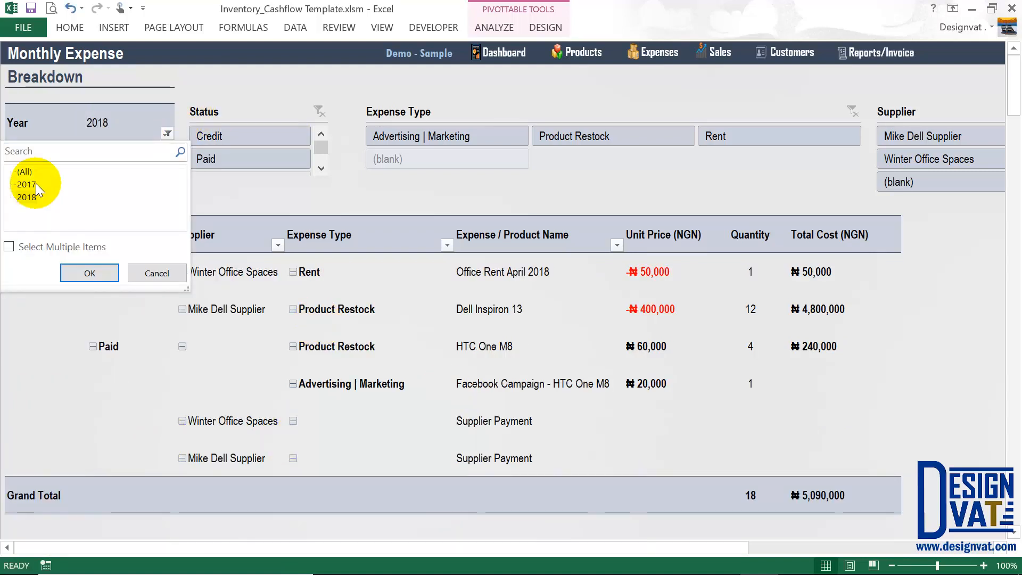
click(29, 197)
click(90, 273)
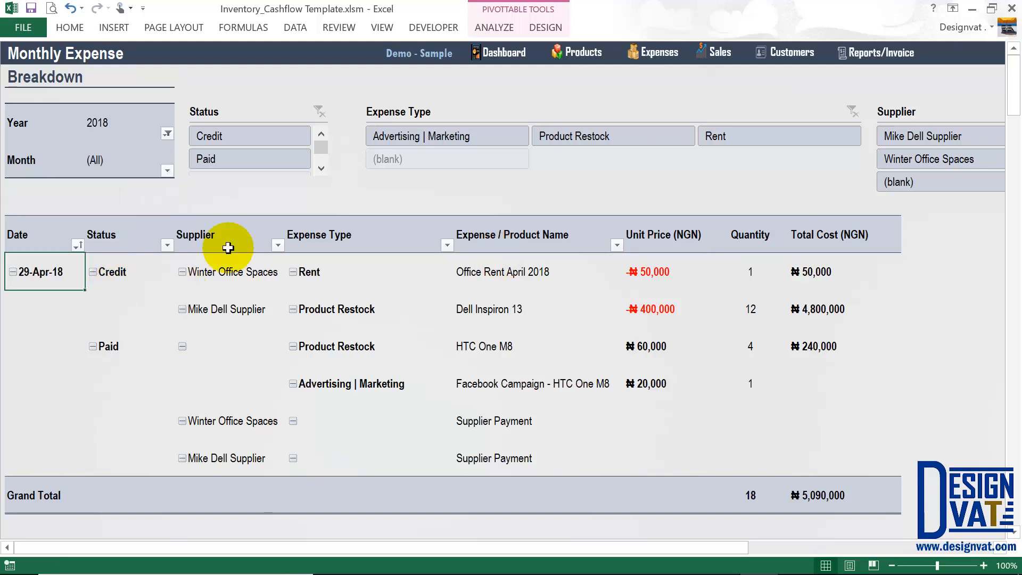
key(ctrl+z)
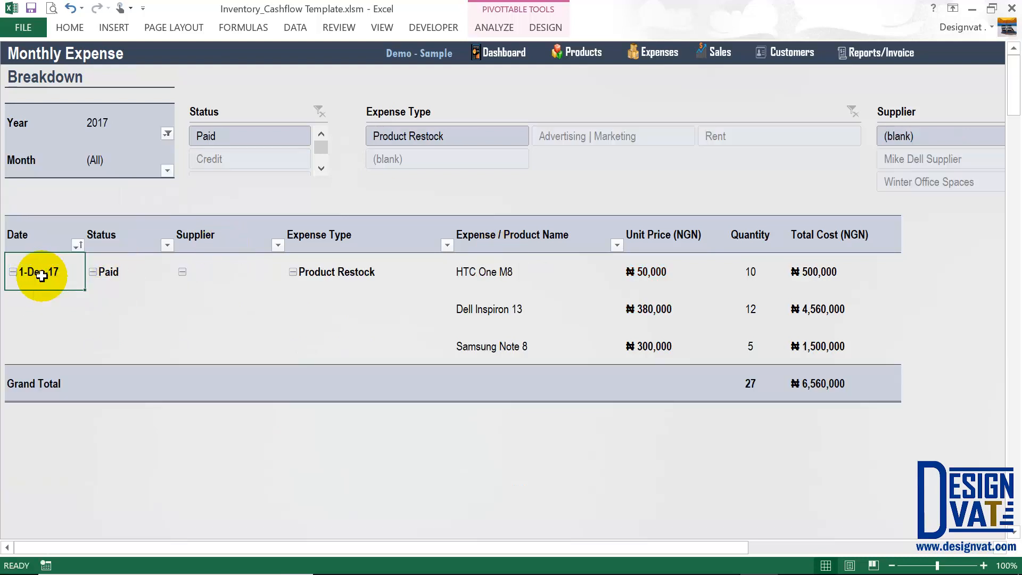
click(832, 383)
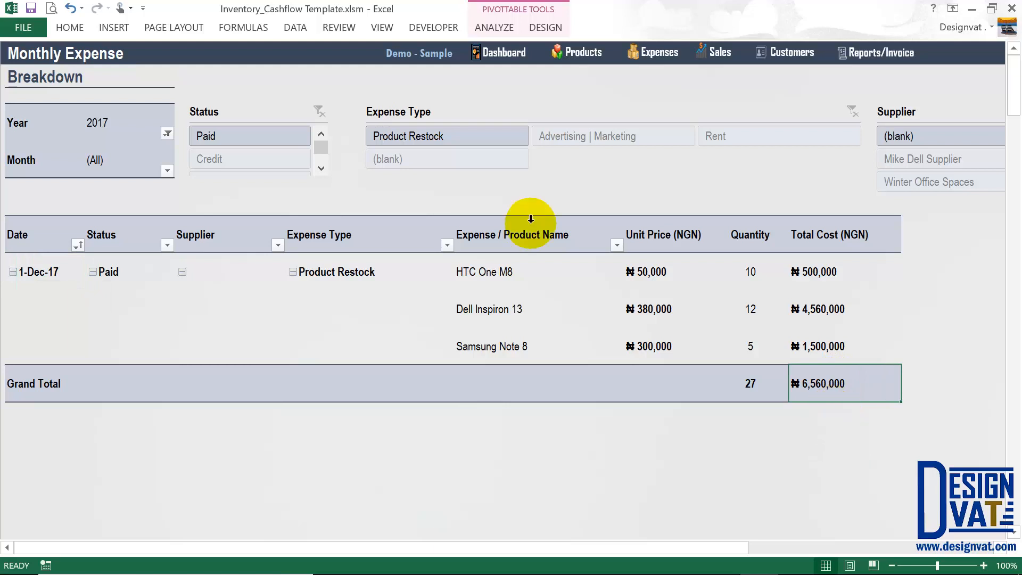
Filter the expenses to December, change the year, then restore all months.
click(167, 170)
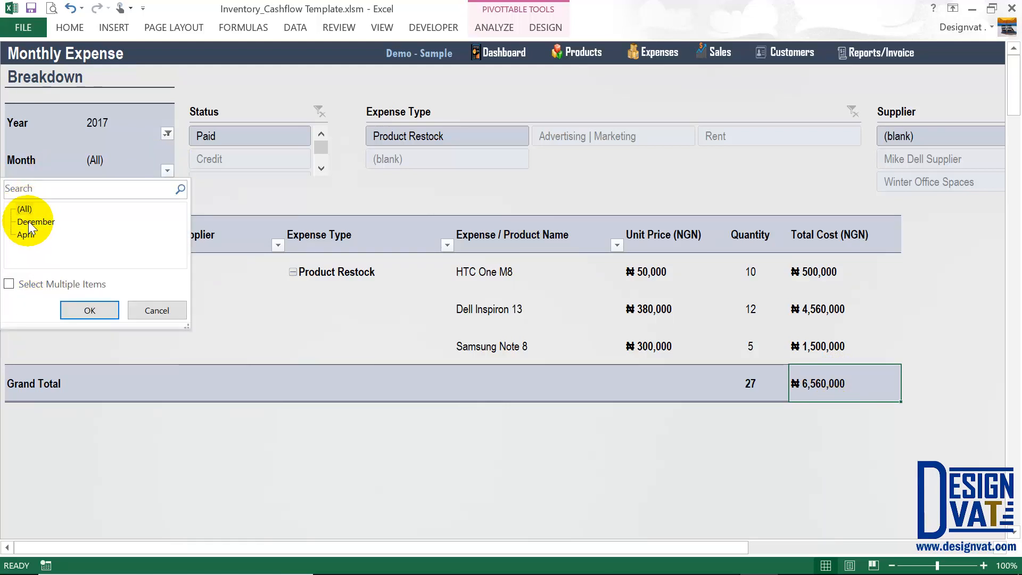
click(28, 221)
click(90, 310)
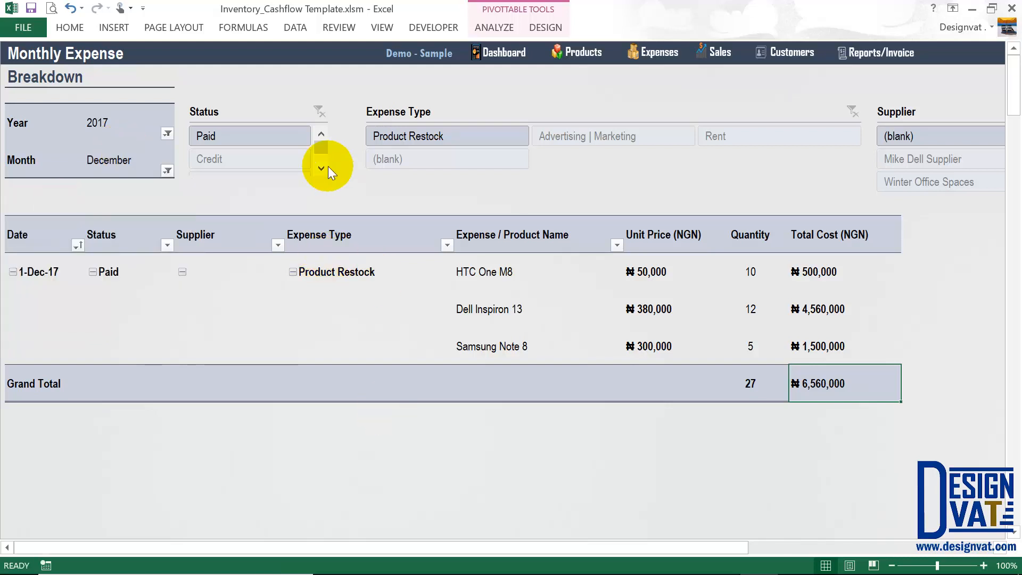
click(168, 133)
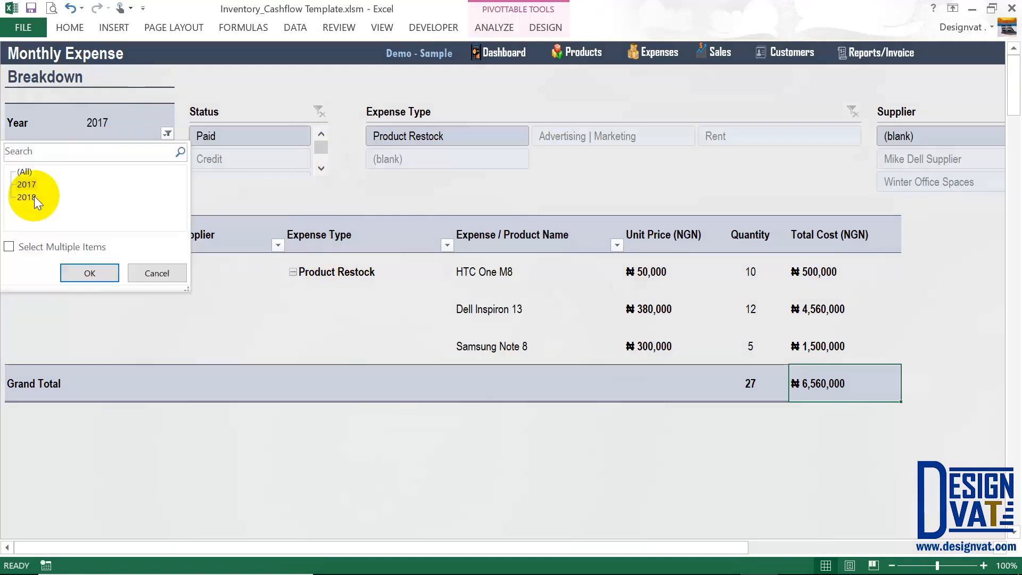
click(26, 184)
click(90, 273)
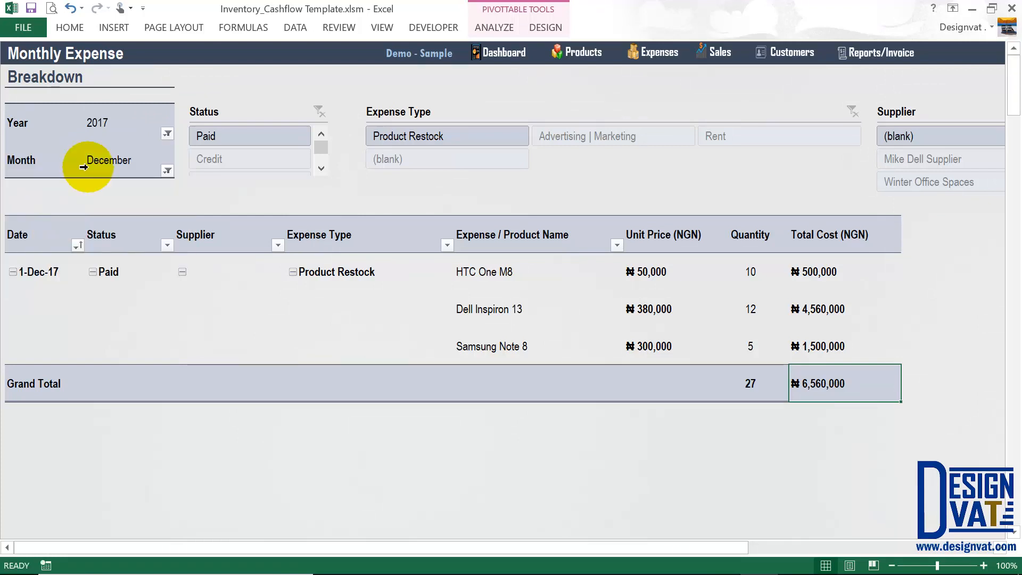
click(154, 173)
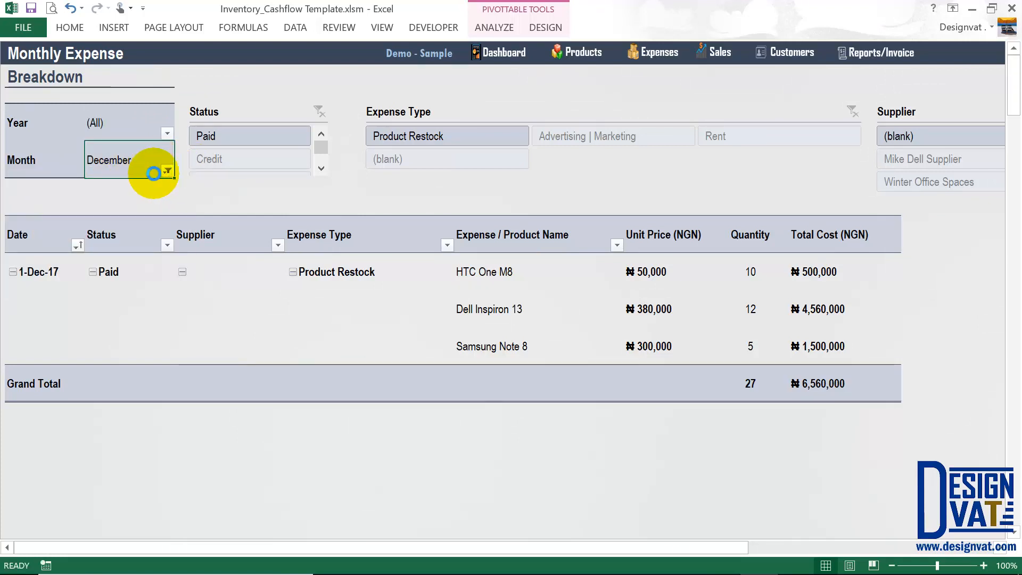
click(167, 170)
click(84, 308)
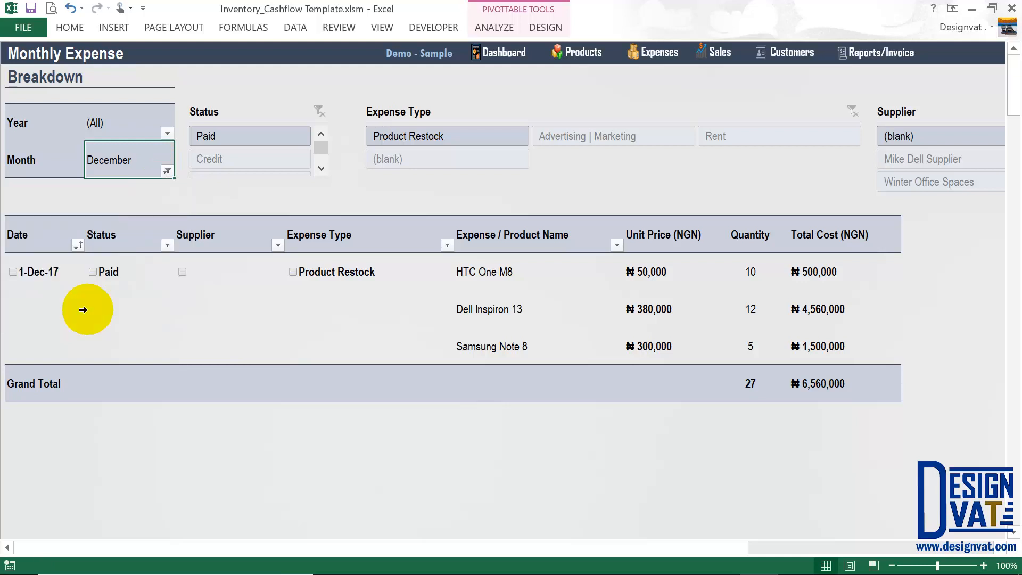
Switch the Status slicer between Credit and Paid expenses, then clear it.
drag(126, 126, 61, 168)
click(63, 272)
click(45, 383)
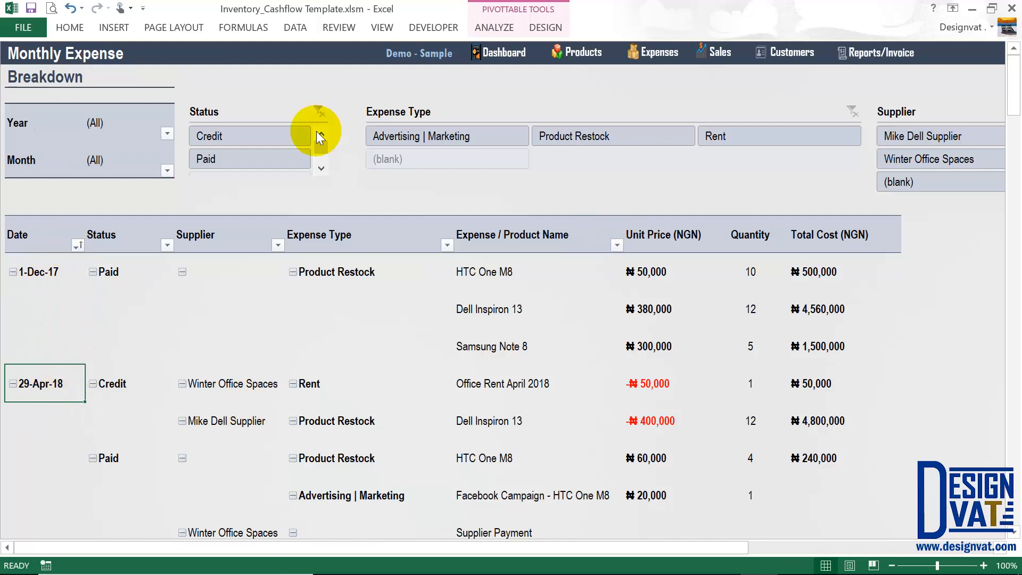
click(263, 131)
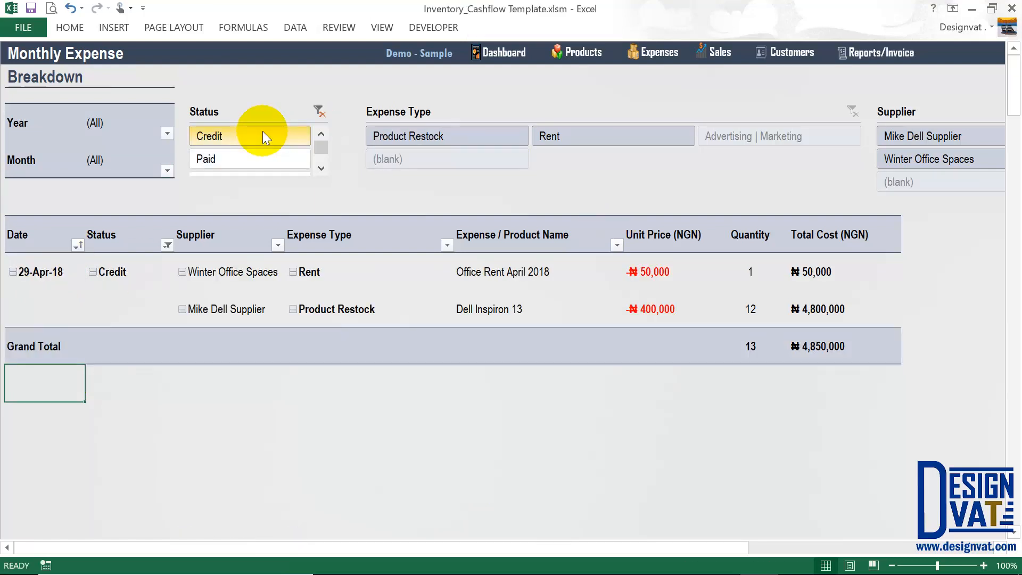
click(241, 159)
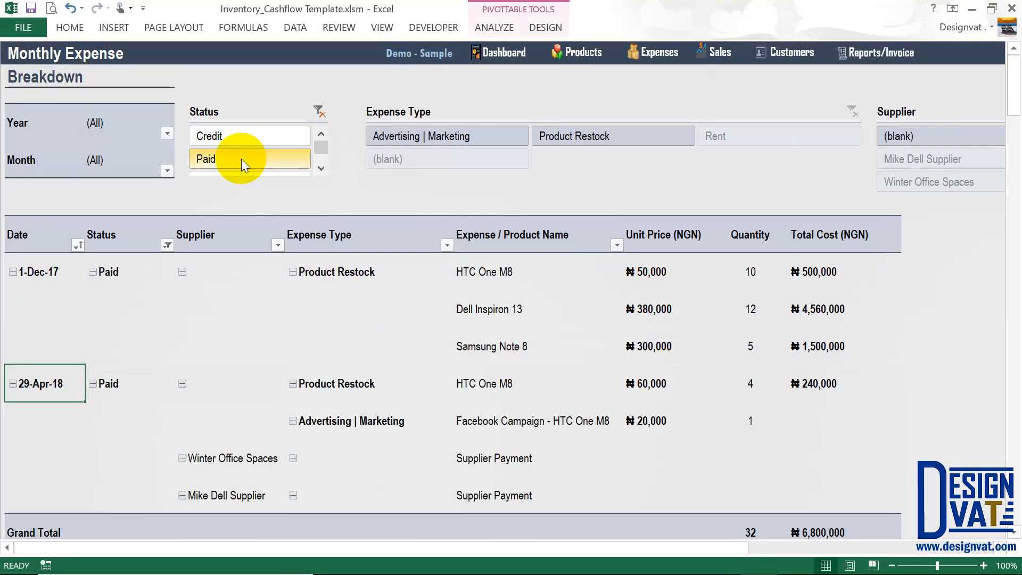
click(213, 131)
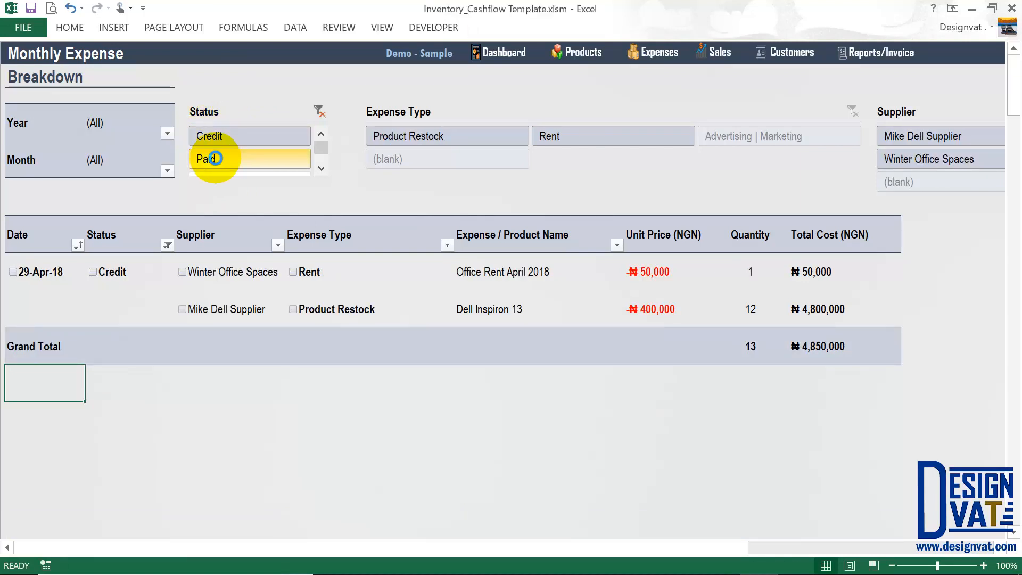
click(216, 159)
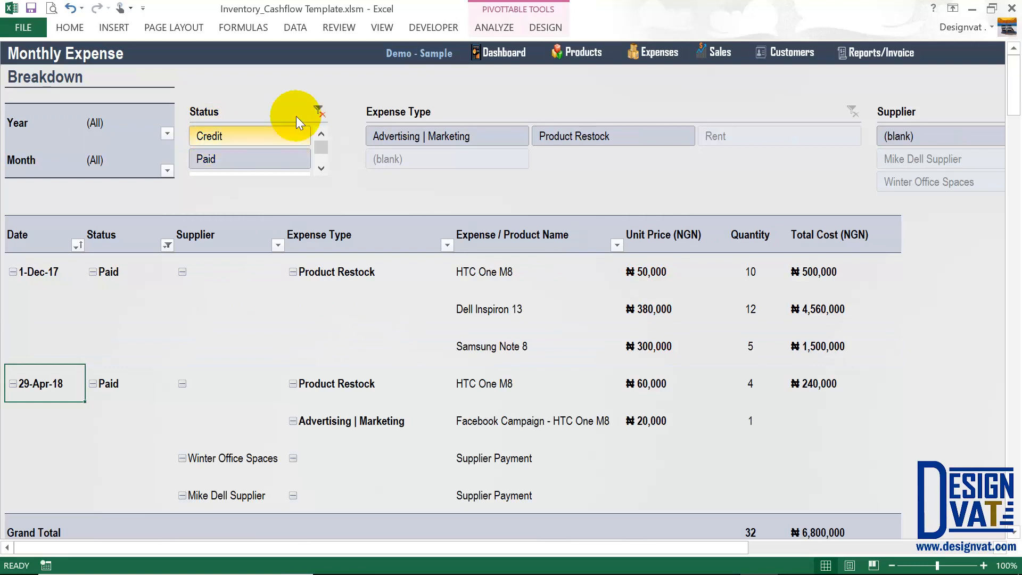
key(alt+c)
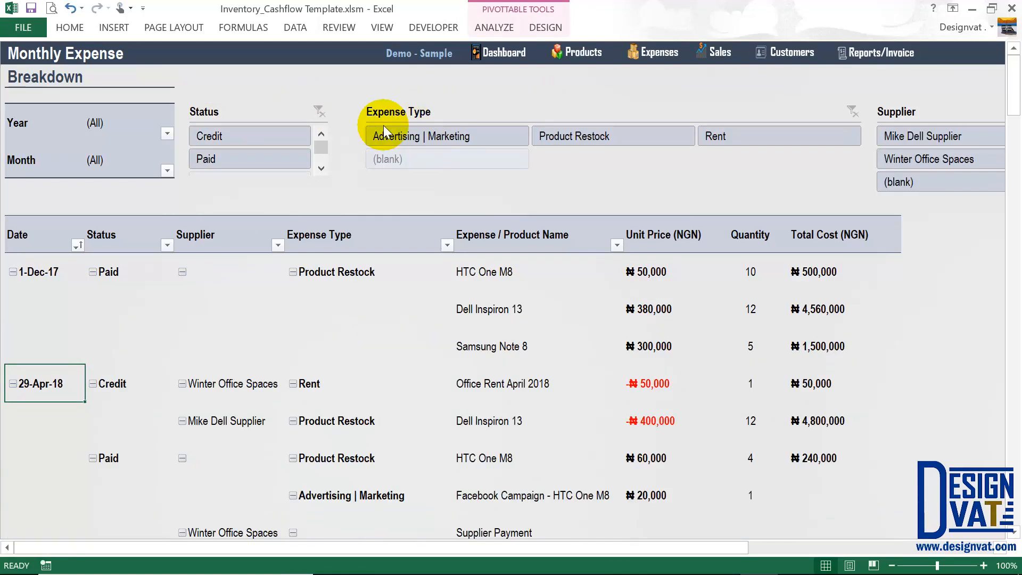
Show Advertising | Marketing, Product Restock and Rent expenses in turn, clear, then open Reports.
click(414, 137)
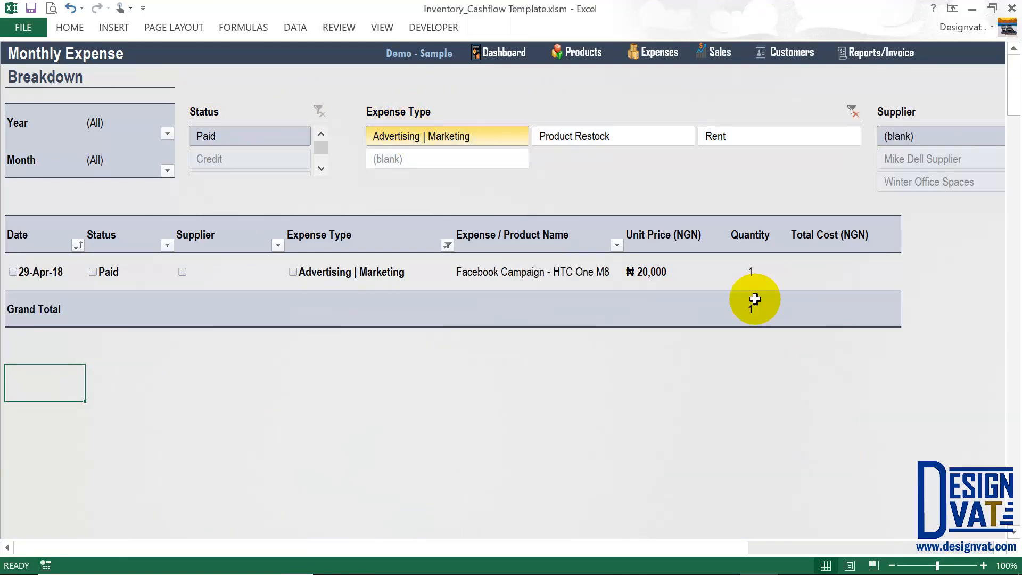
click(590, 139)
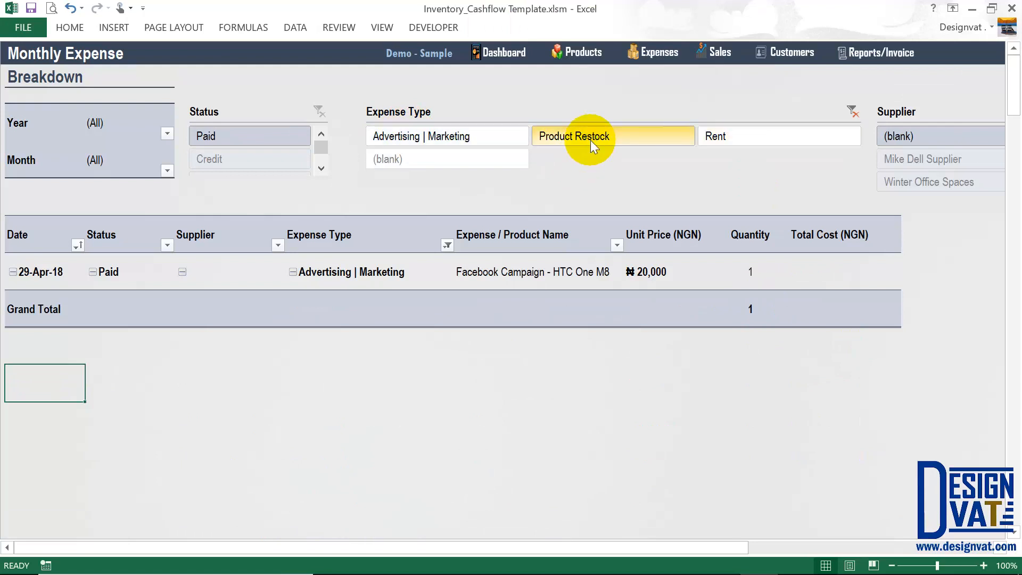
click(738, 133)
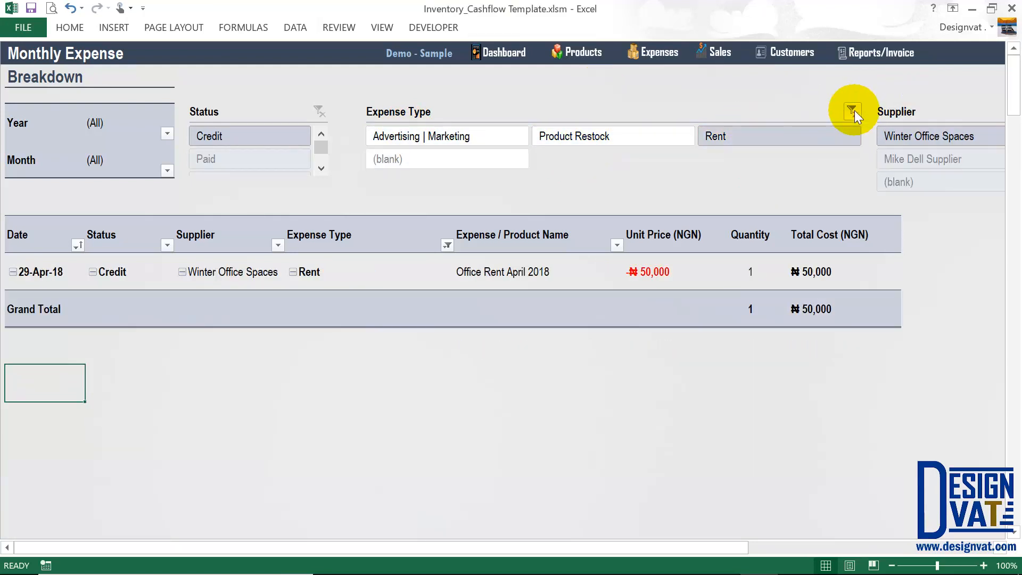
click(852, 111)
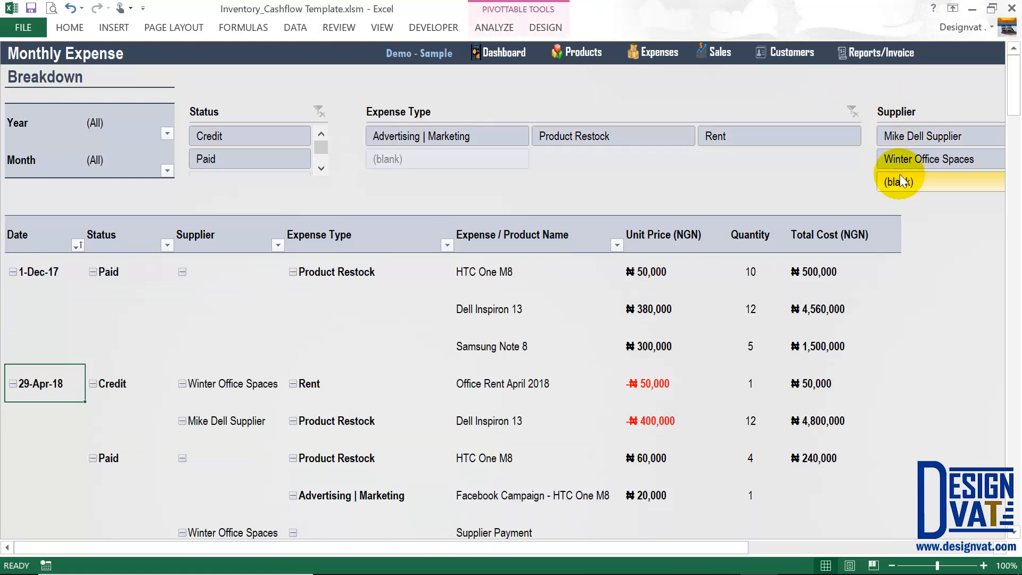
click(878, 55)
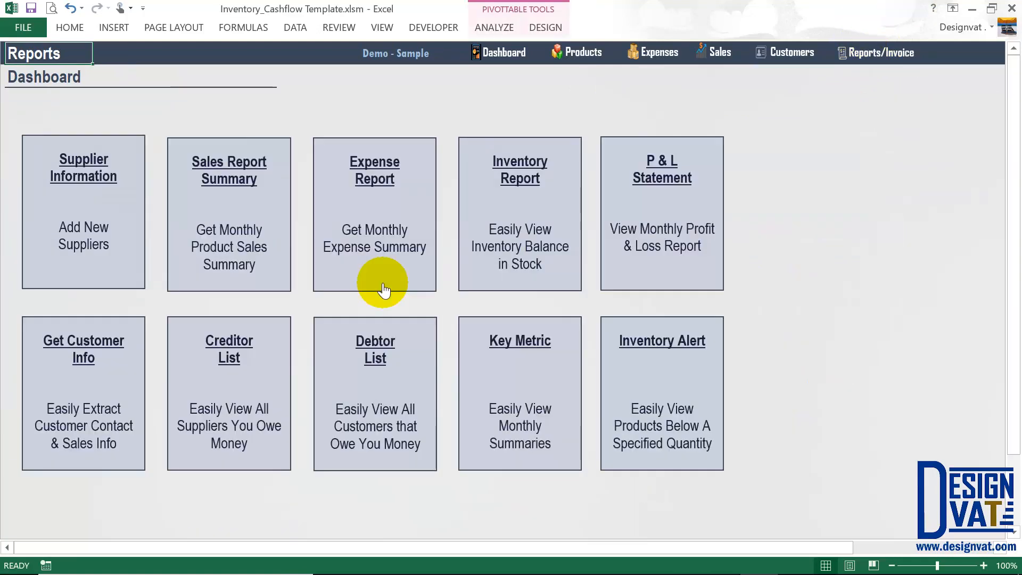
Open the Inventory Report and review product names, stock balances, cost prices and total values.
click(502, 194)
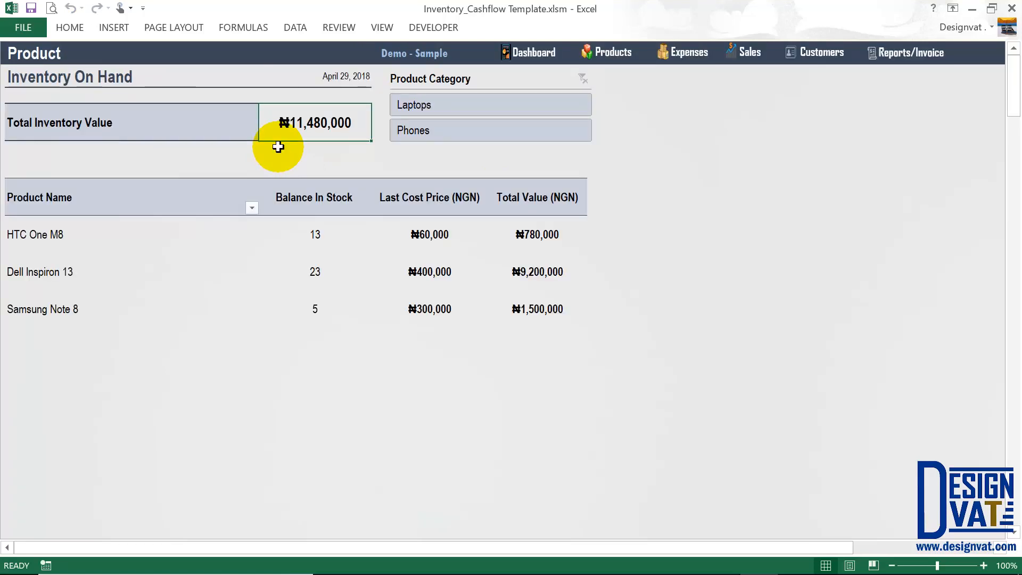
click(421, 200)
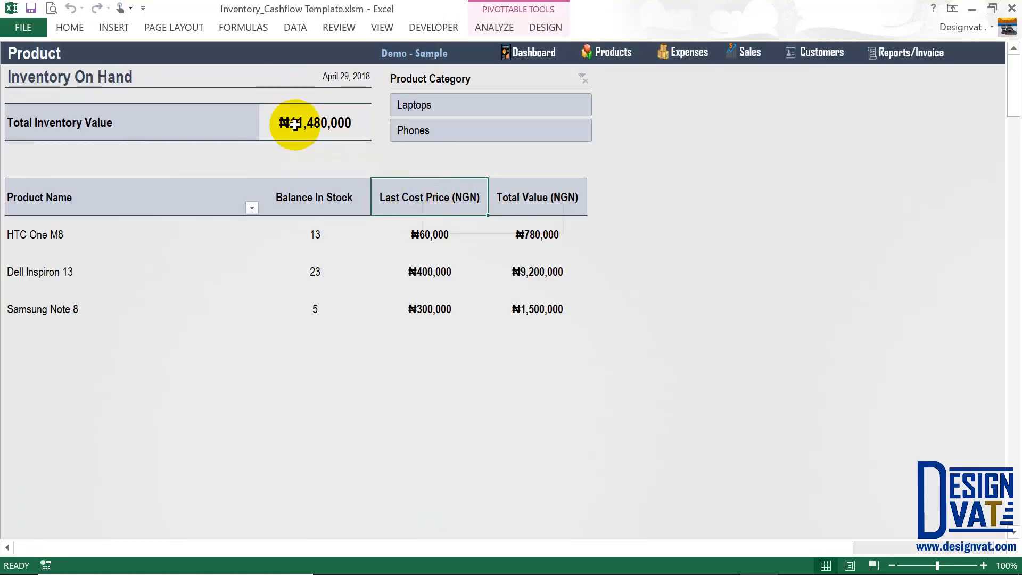
click(166, 119)
click(297, 119)
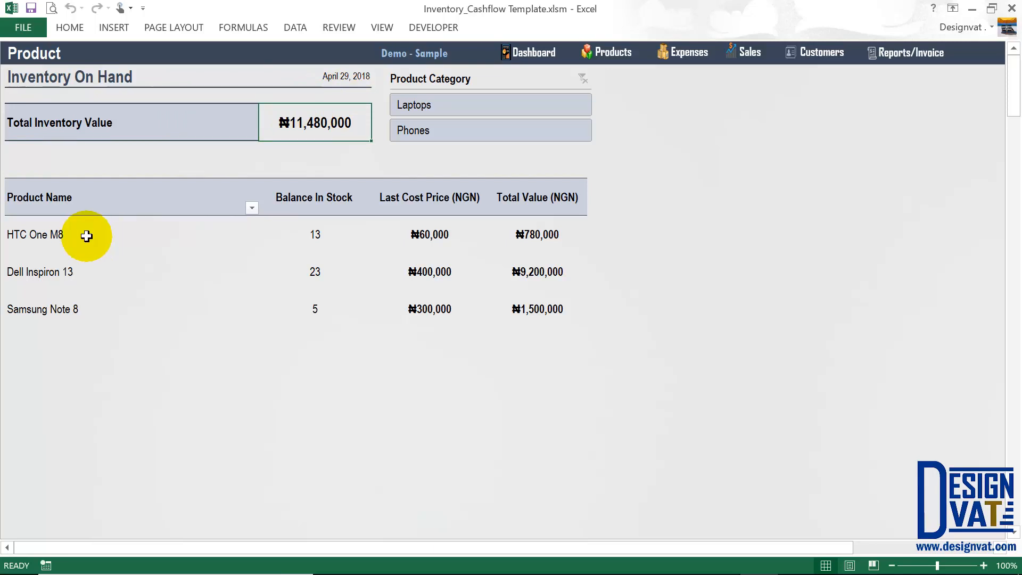
drag(84, 235, 84, 308)
drag(298, 241, 315, 308)
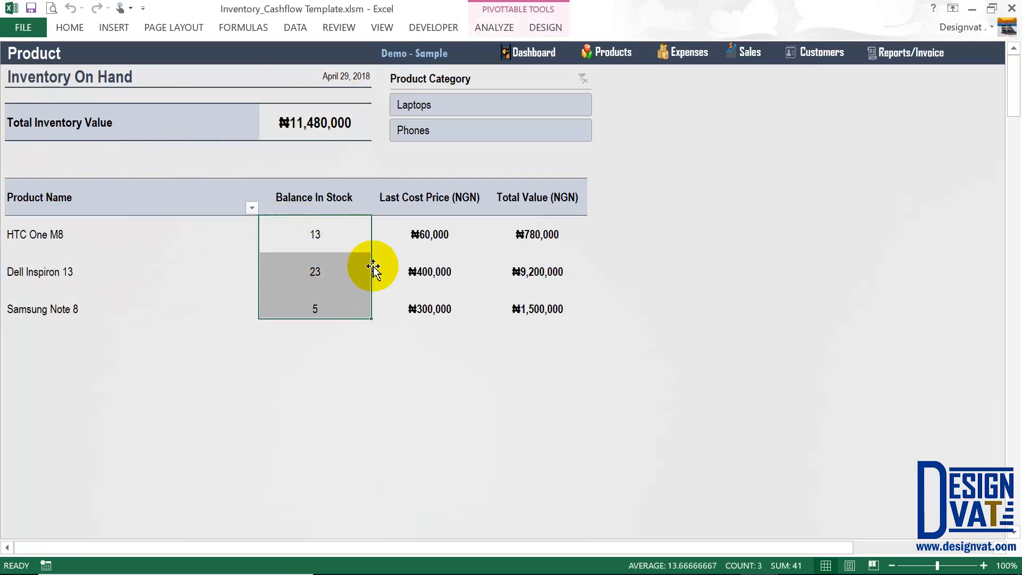
drag(434, 231, 434, 304)
drag(530, 237, 526, 307)
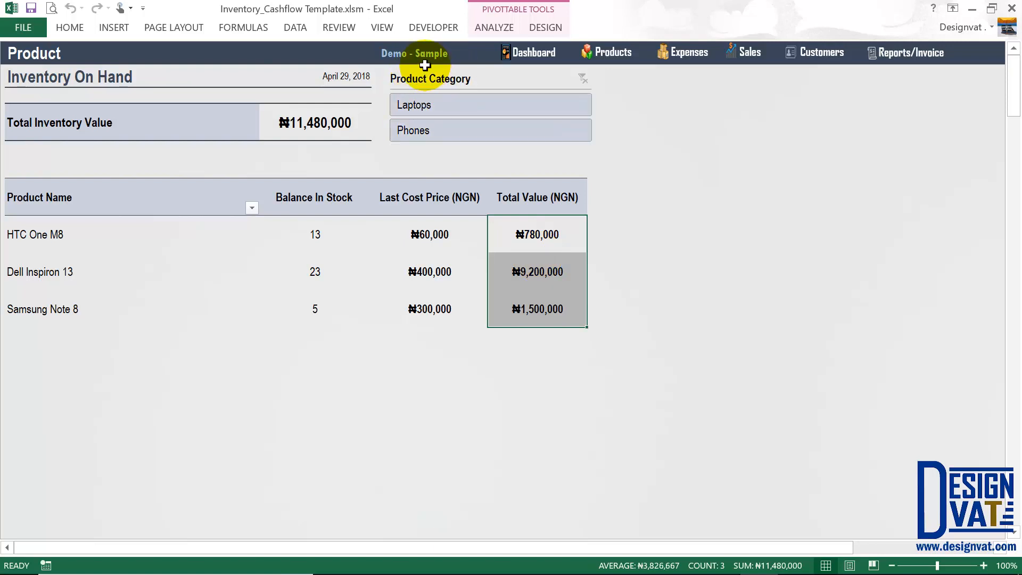
Filter Product Category to Laptops, then Phones, then all categories, and return to Reports.
click(421, 104)
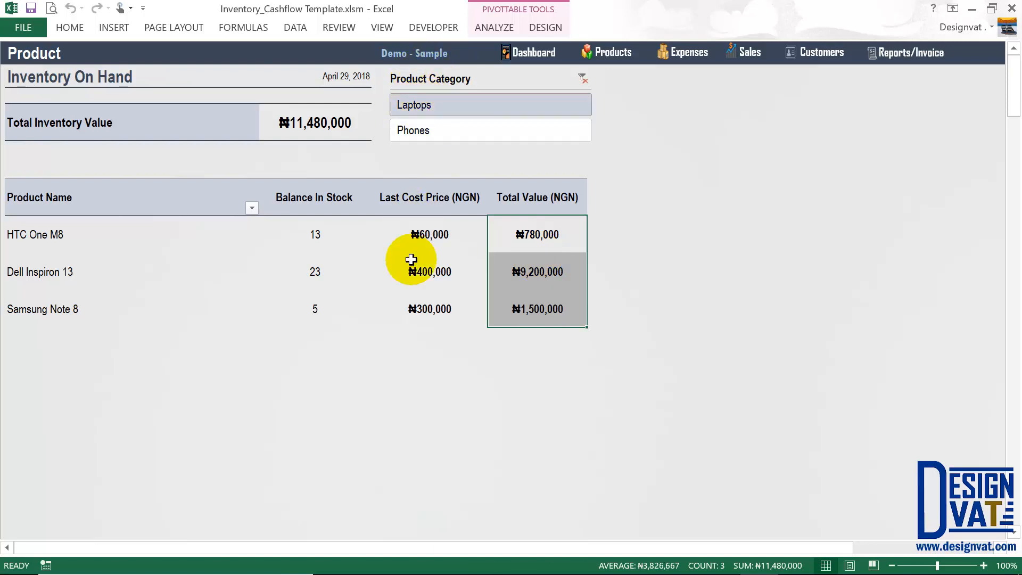
click(292, 119)
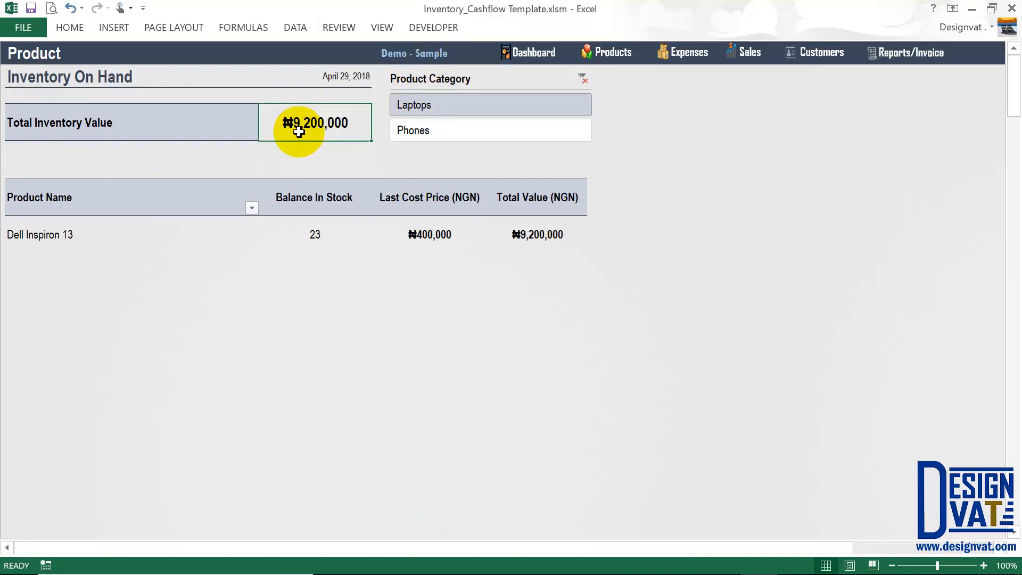
click(495, 130)
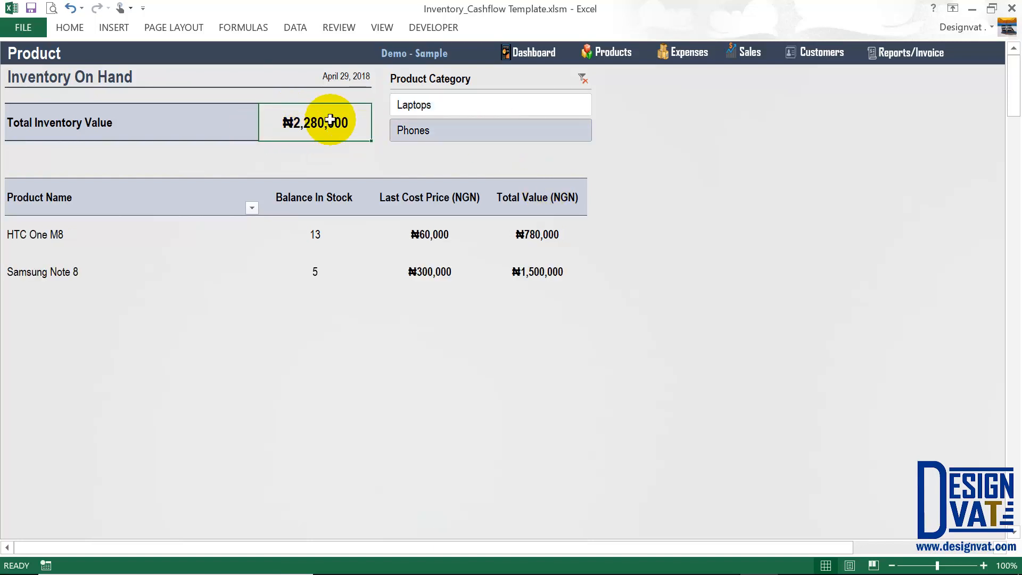
click(583, 77)
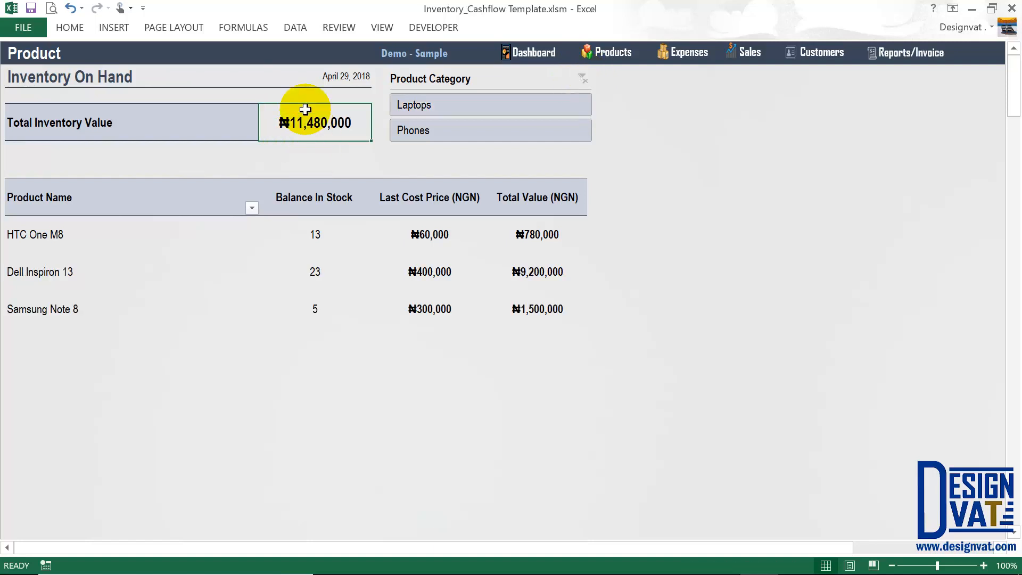
drag(469, 200, 447, 301)
click(885, 47)
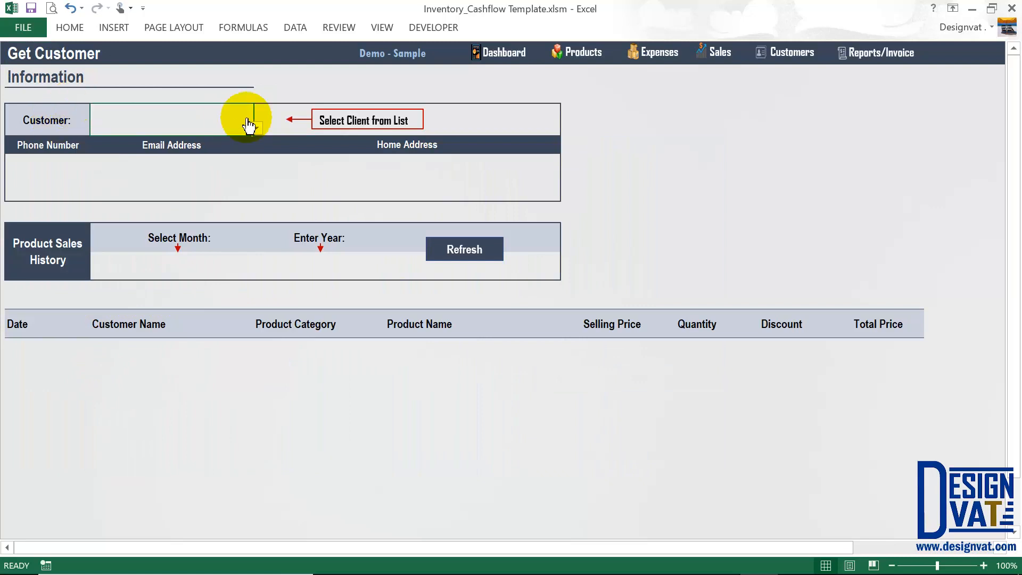
Pick a customer on Get Customer Information, then switch to another and check their details.
click(255, 130)
click(125, 141)
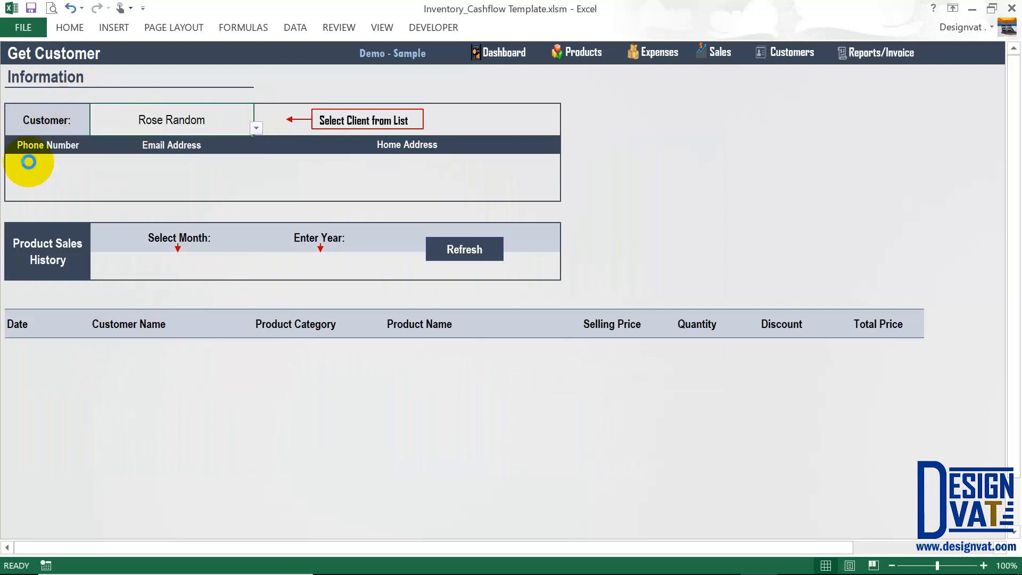
click(154, 177)
click(239, 110)
click(256, 128)
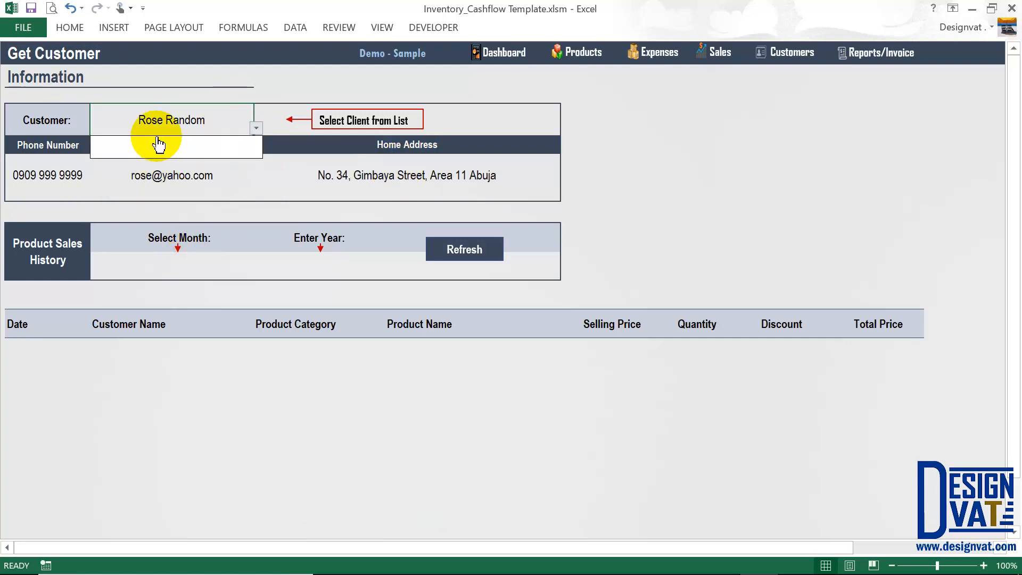
click(138, 151)
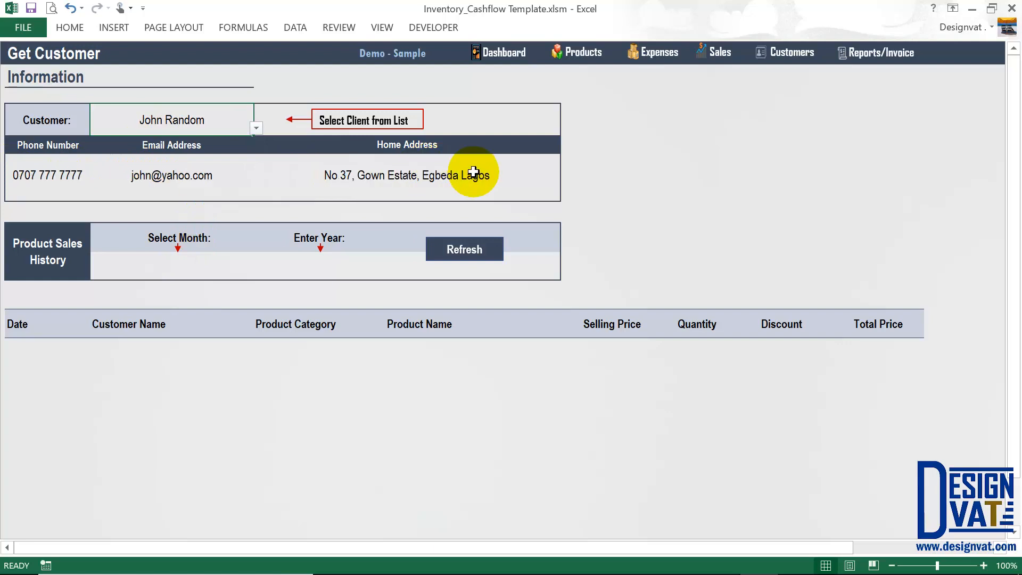
click(473, 170)
click(198, 189)
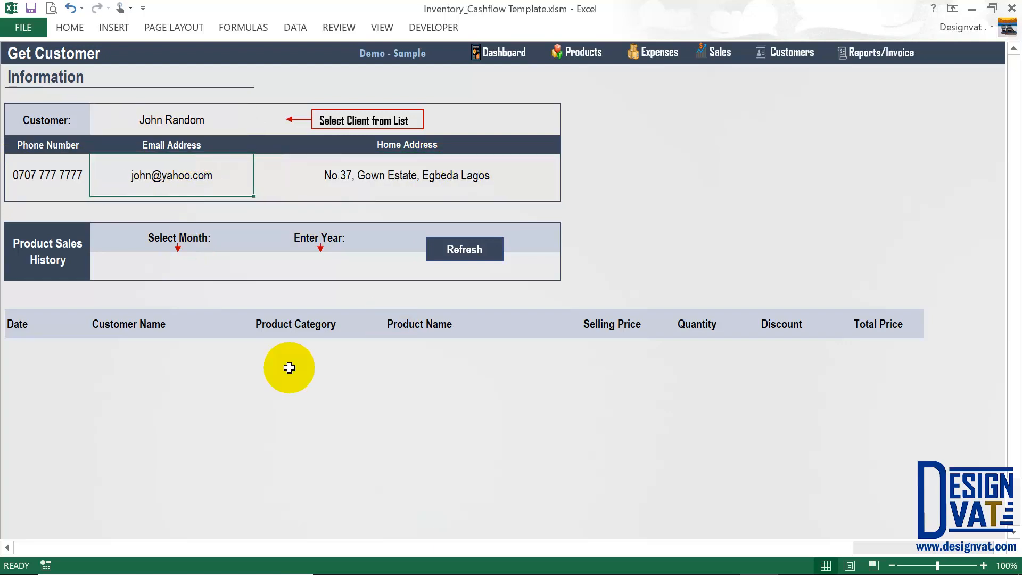
Set the lookup period to April 2018 and refresh the customer's sales history.
click(190, 272)
click(256, 273)
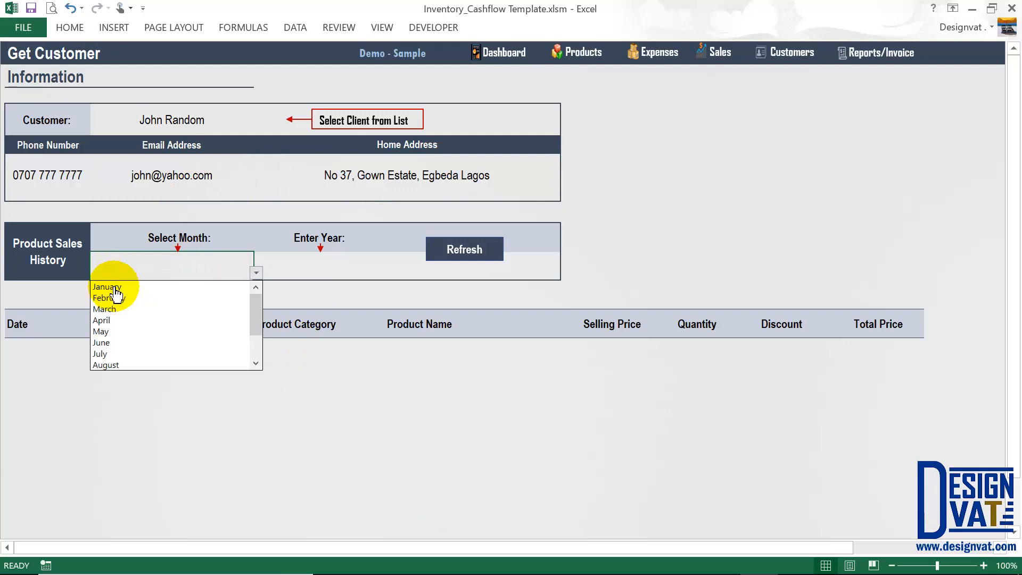
click(114, 320)
click(318, 259)
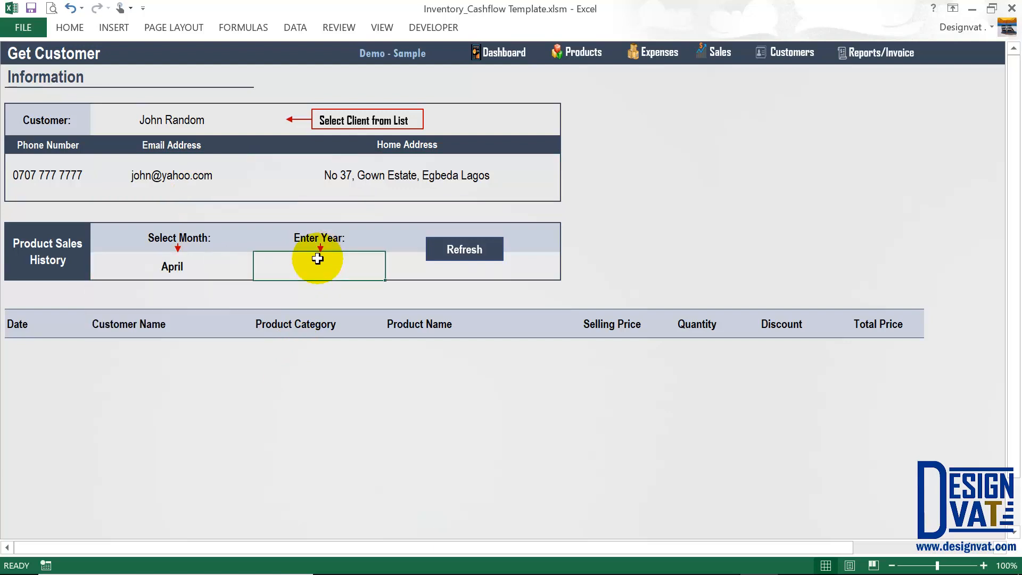
text(2018)
click(486, 258)
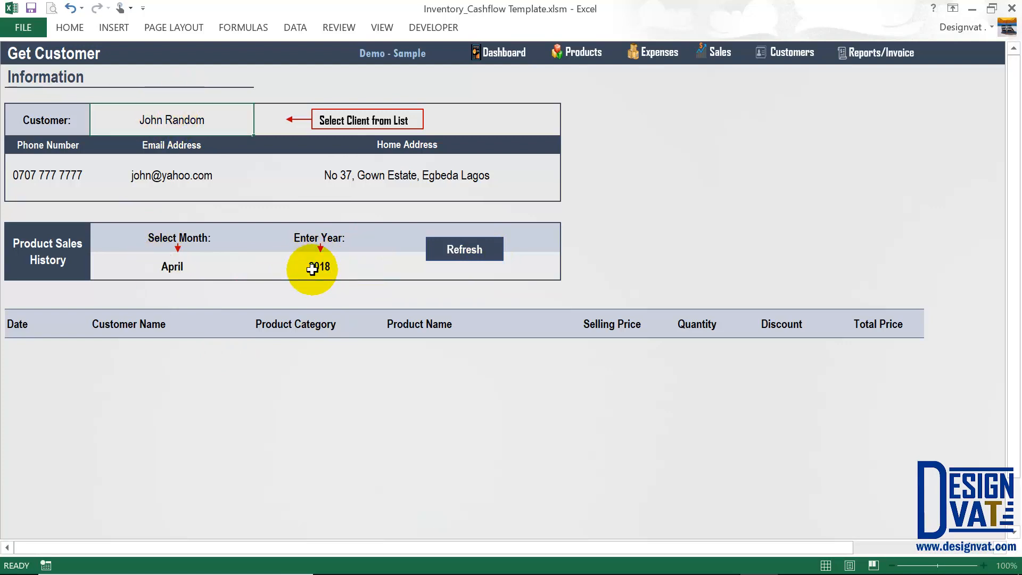
click(471, 256)
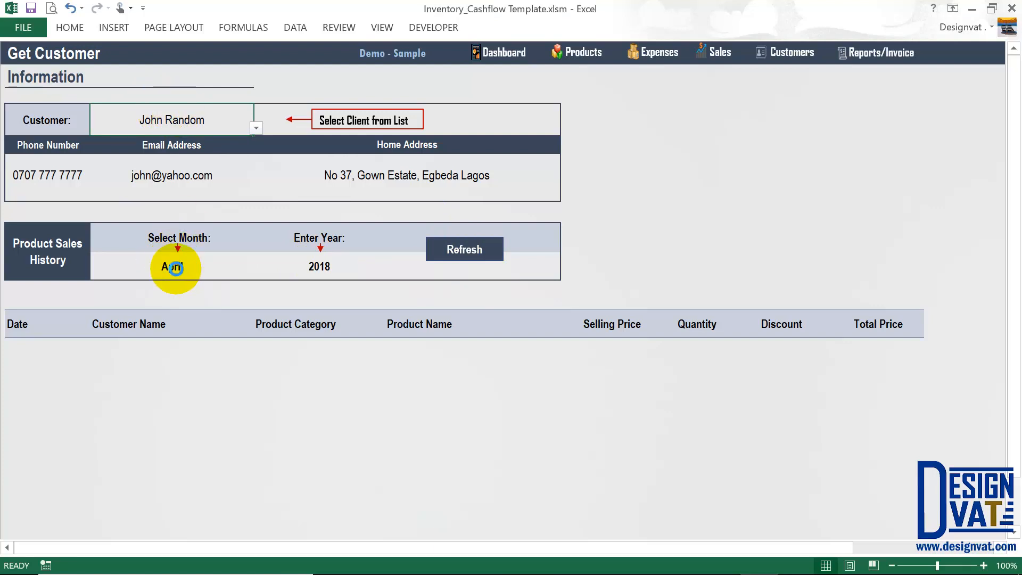
click(176, 268)
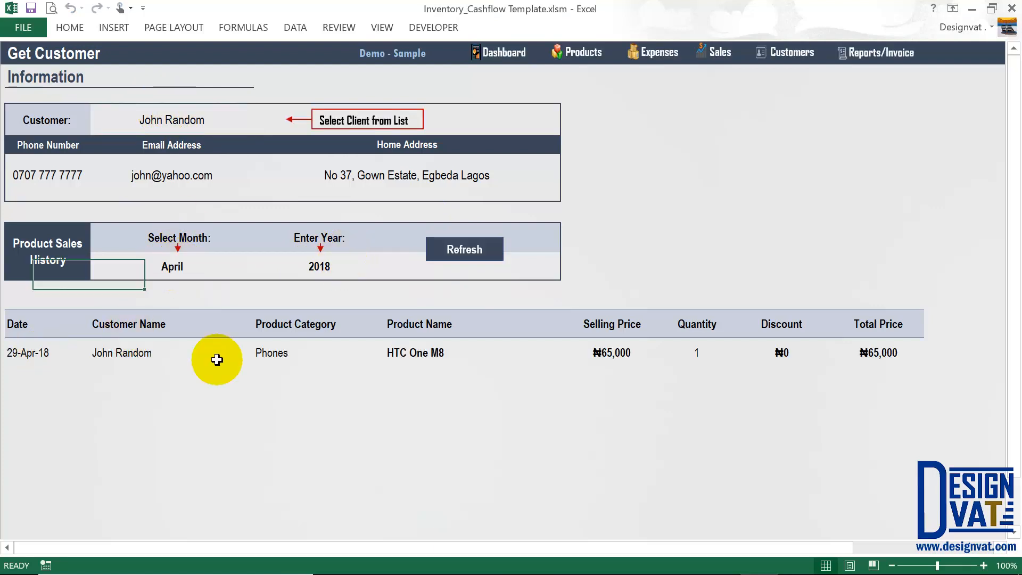
drag(217, 360, 849, 354)
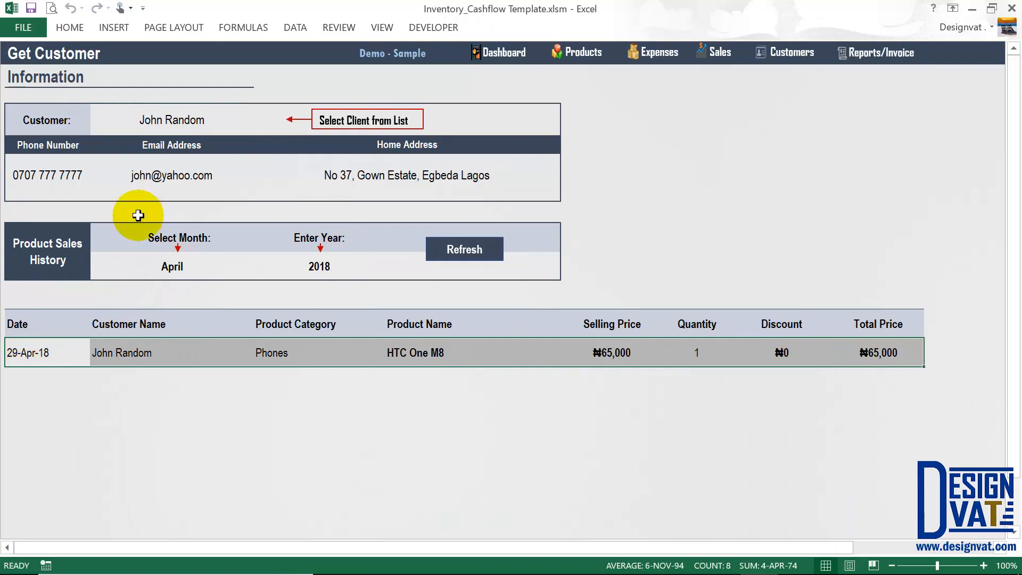
Switch back to the other customer and refresh, showing the Dell Inspiron 13 sale and ₦200,000 payment.
click(205, 117)
click(257, 127)
click(151, 139)
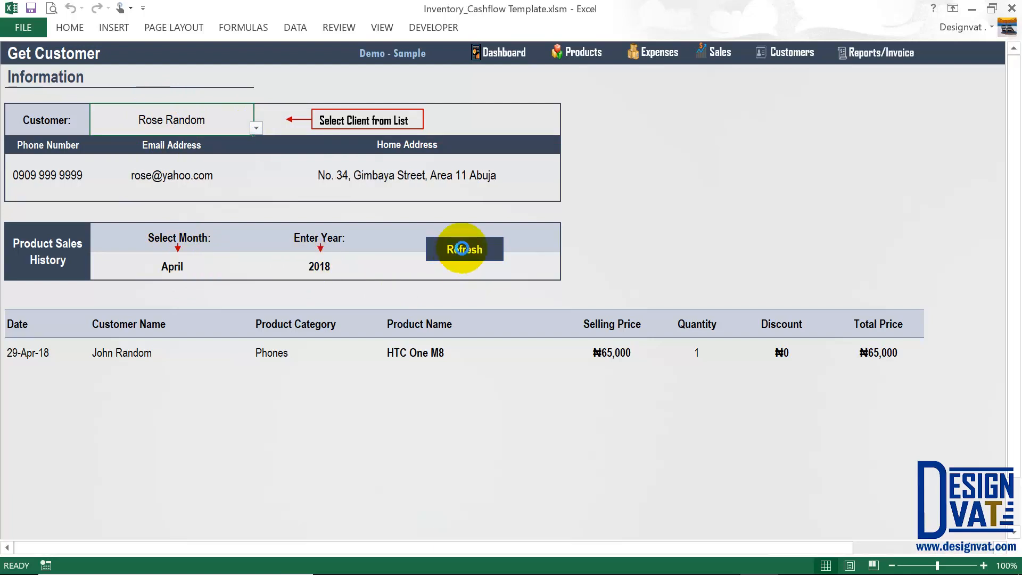
click(462, 249)
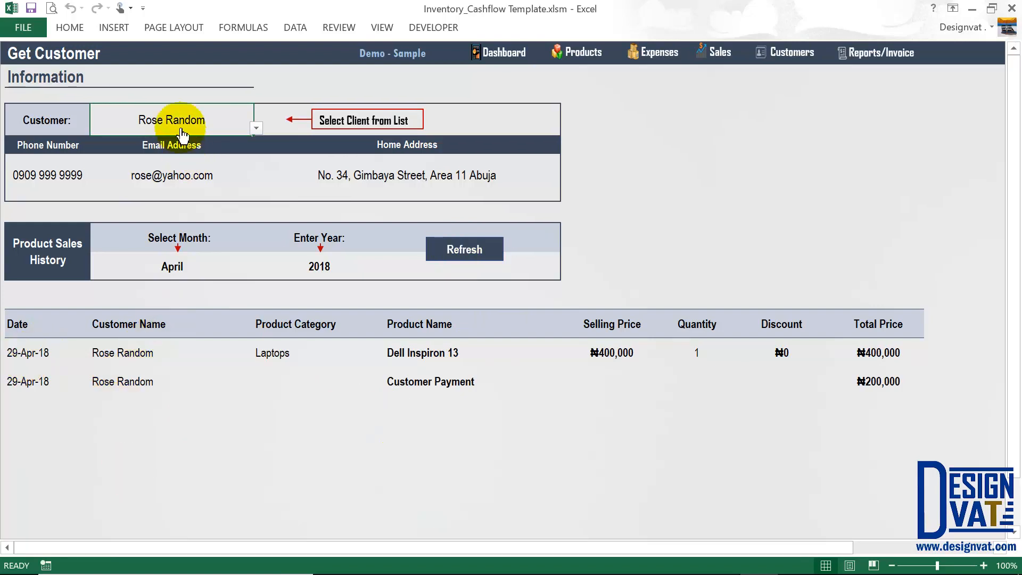
drag(112, 353, 890, 353)
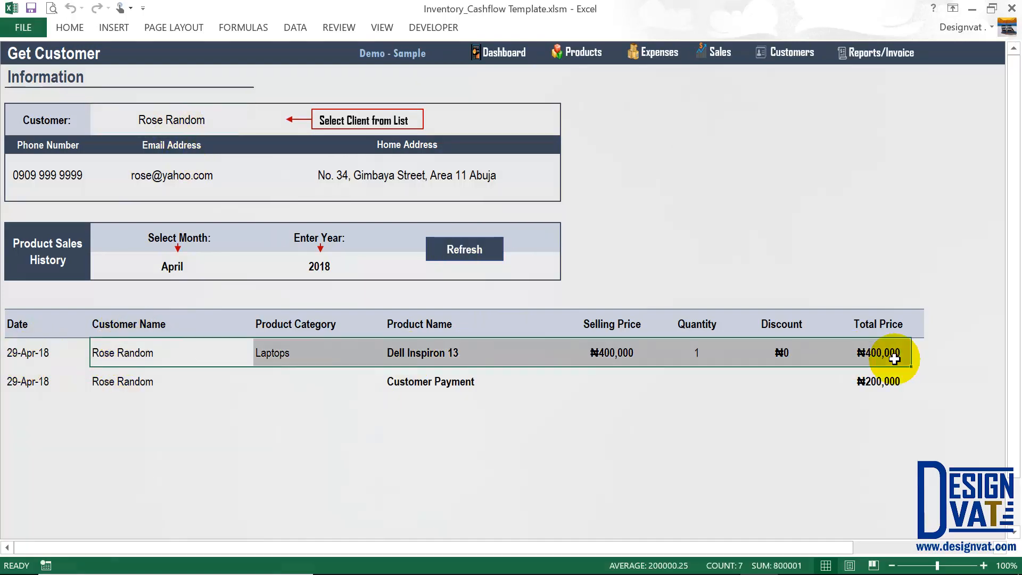
click(423, 387)
click(896, 384)
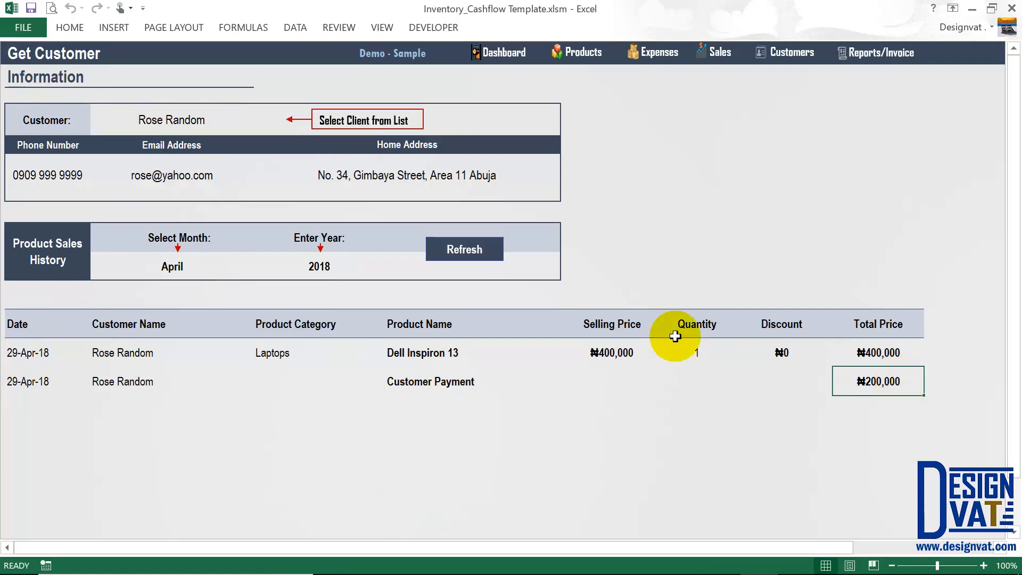
Review the customer and April 2018 criteria, then return to the Reports dashboard.
click(192, 121)
drag(183, 267, 320, 263)
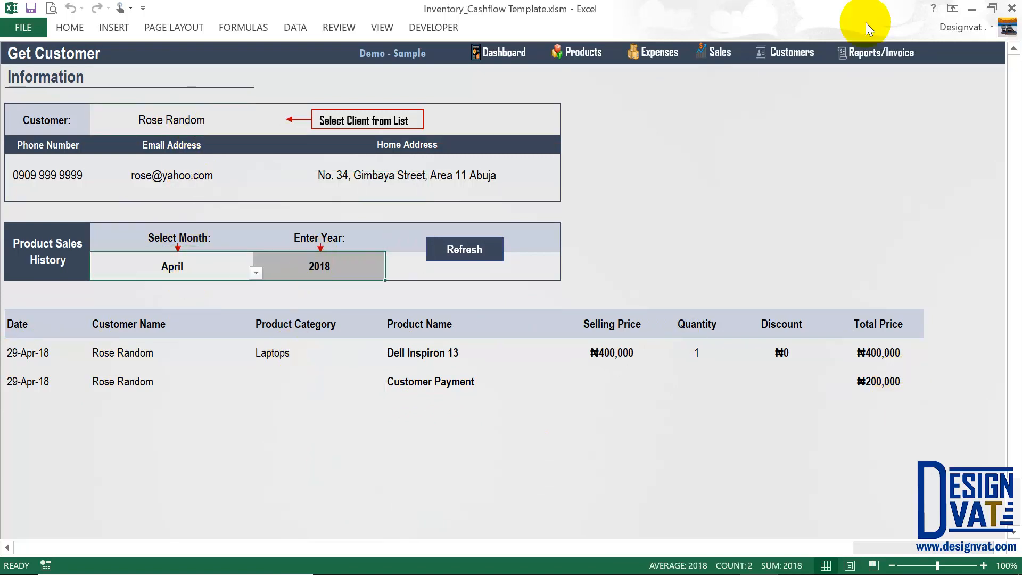
click(872, 58)
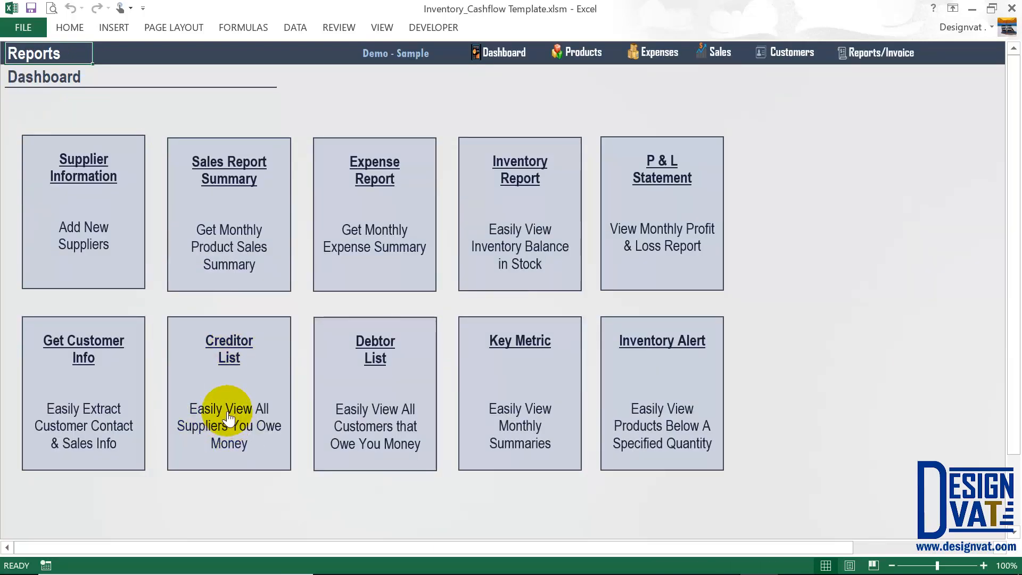
click(73, 215)
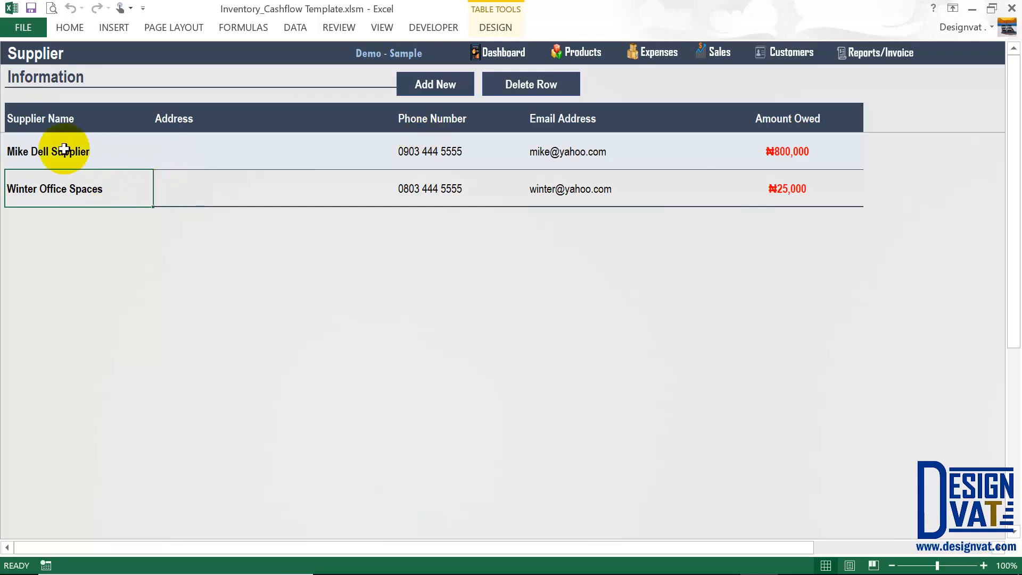
click(876, 52)
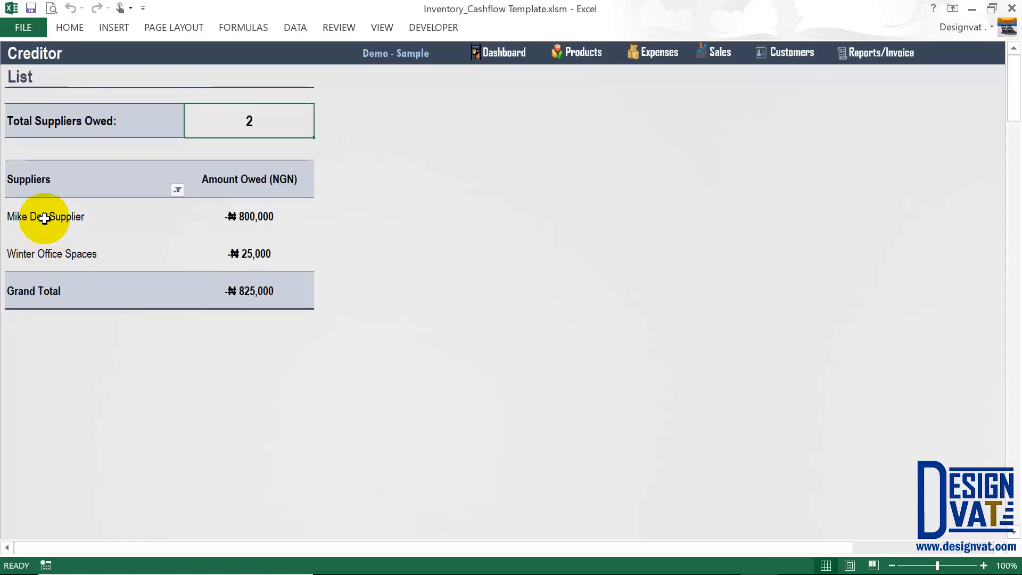
drag(45, 217, 48, 264)
drag(290, 220, 273, 255)
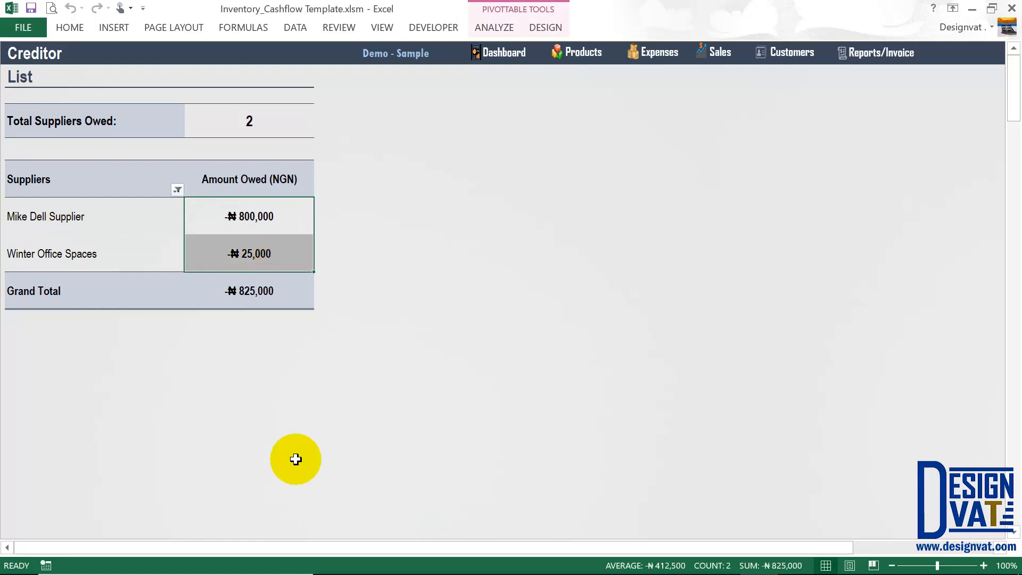
click(248, 291)
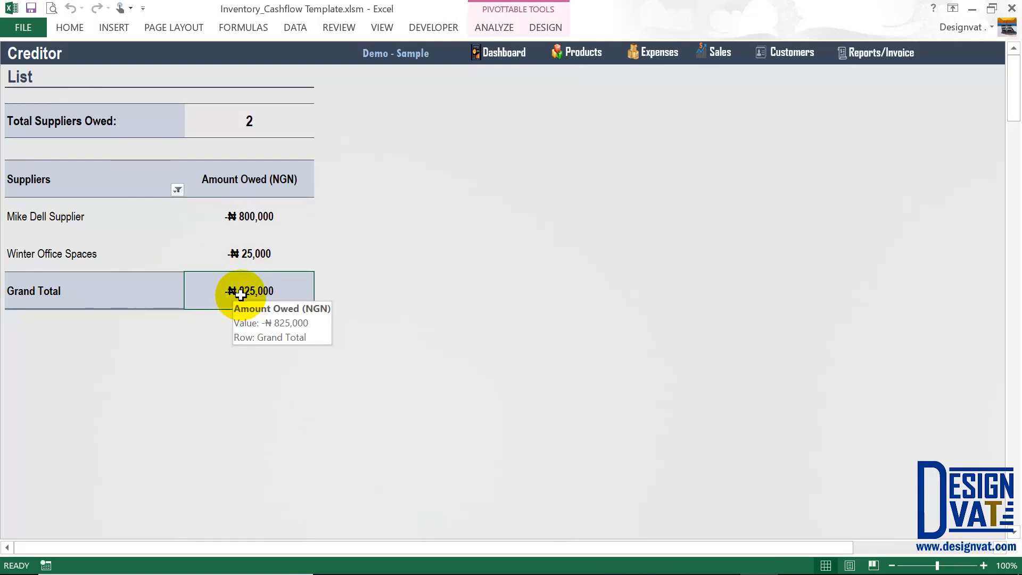
click(865, 53)
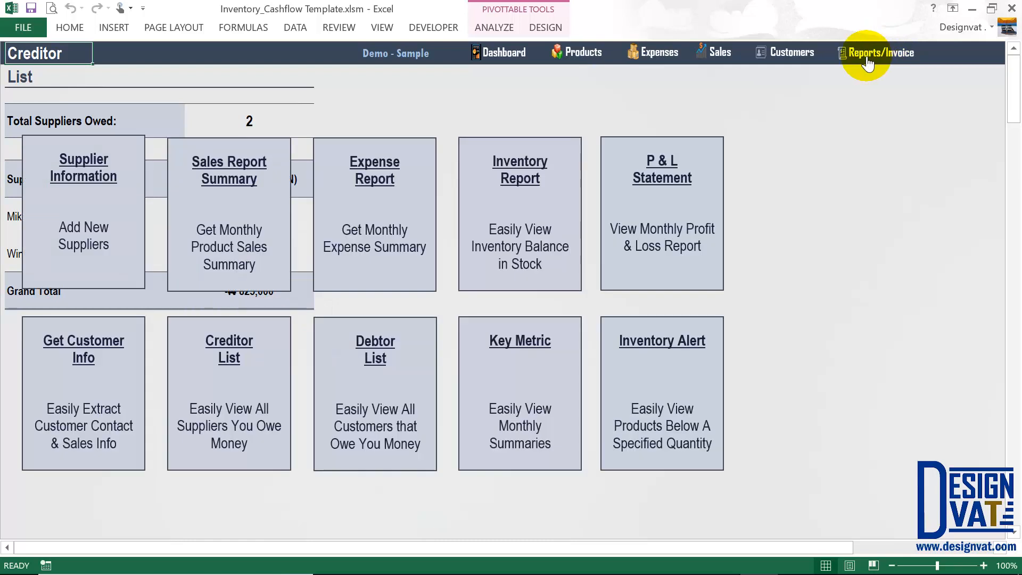
click(372, 395)
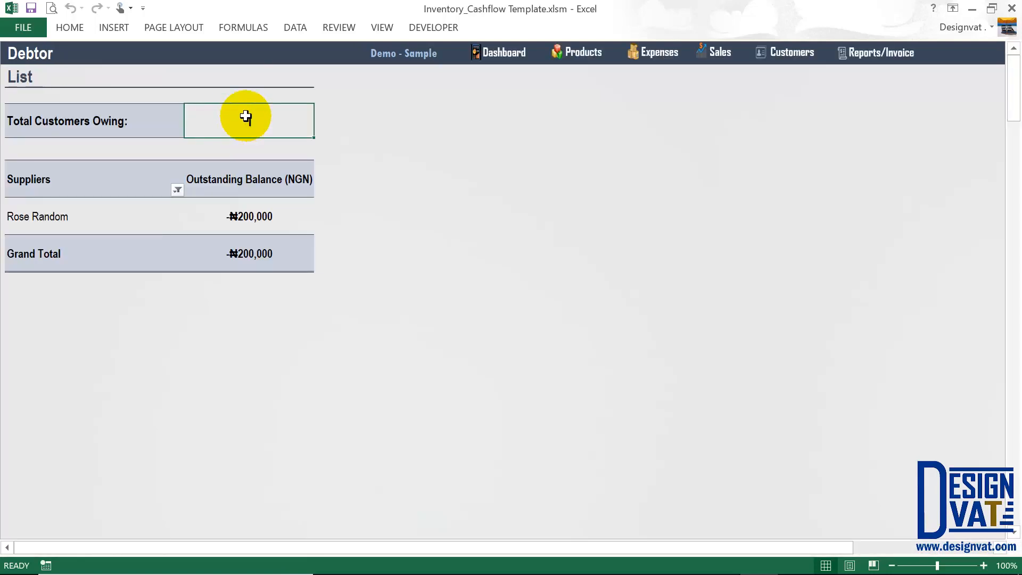
click(16, 215)
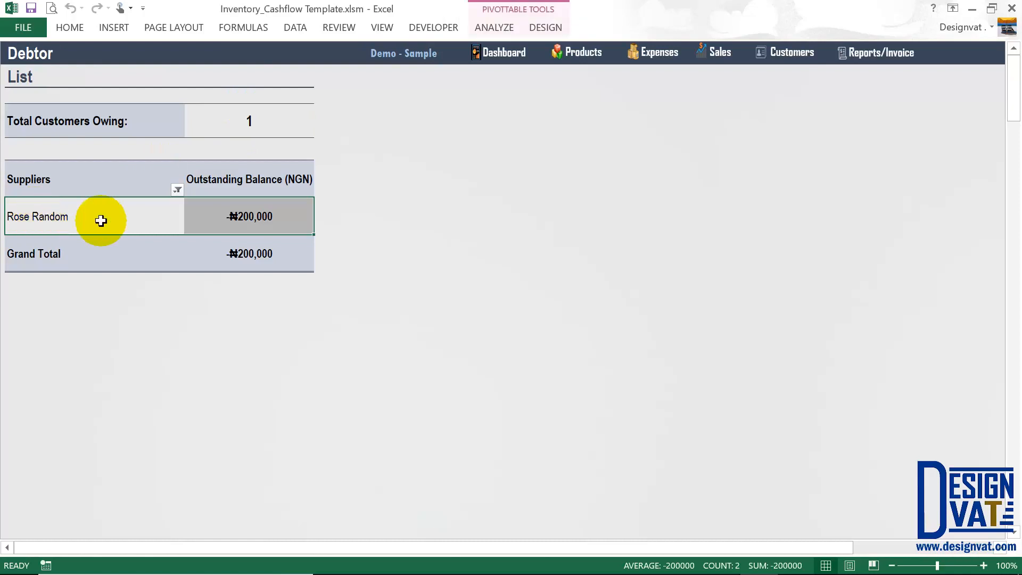
click(263, 217)
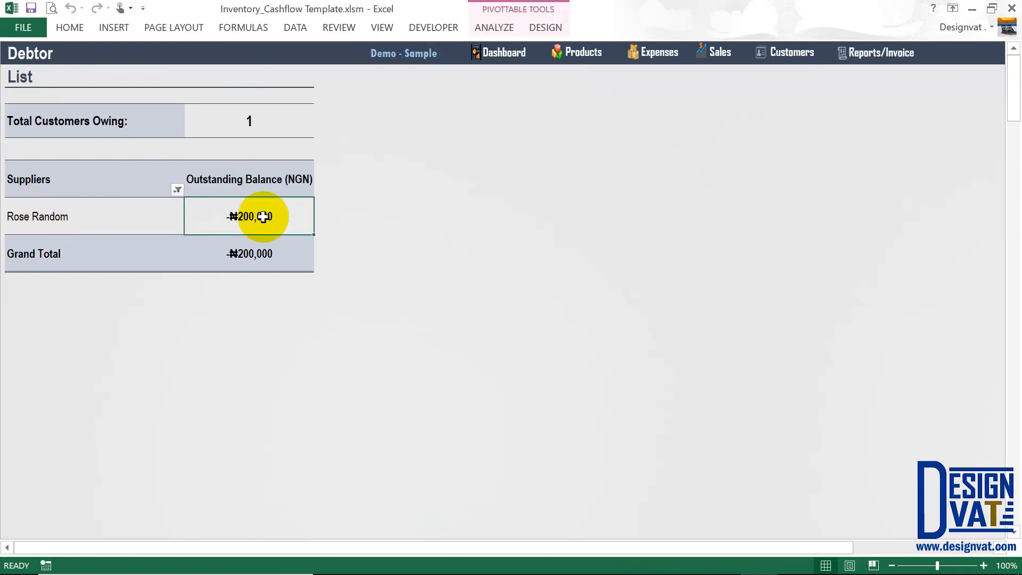
click(890, 58)
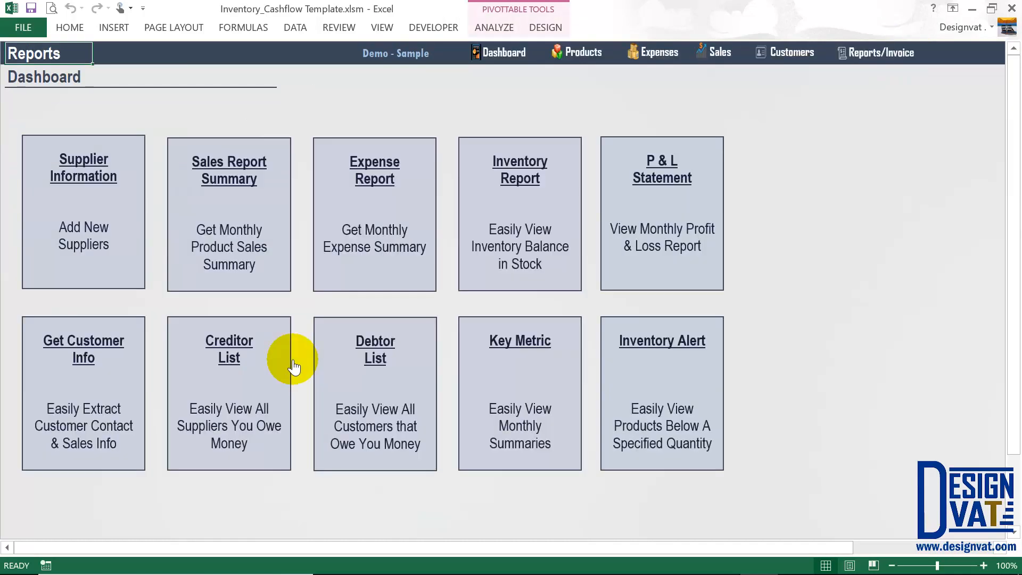
Open the Key Metric summary and inspect the current month's product count of 2.
click(517, 358)
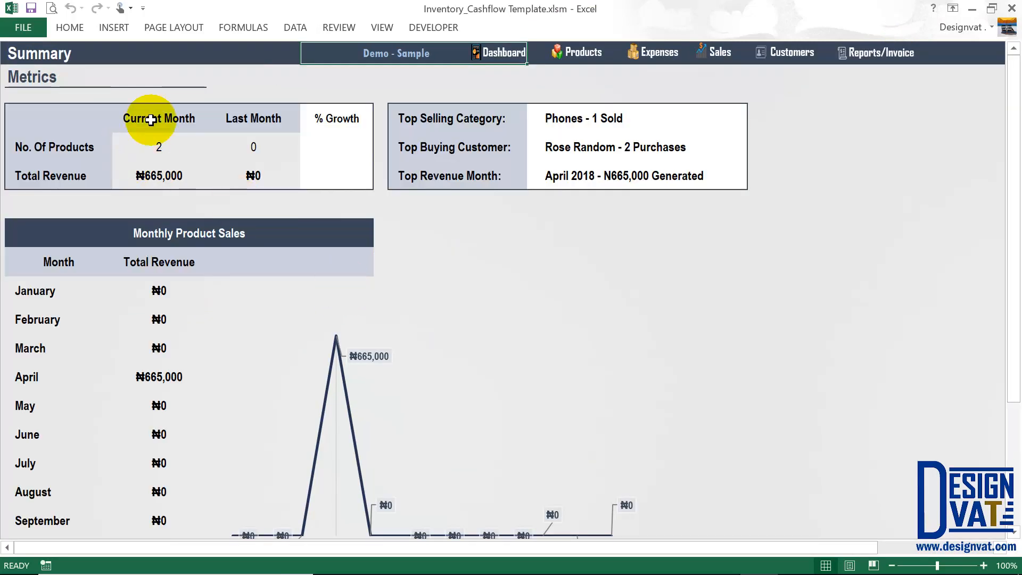
drag(82, 141, 151, 143)
click(154, 141)
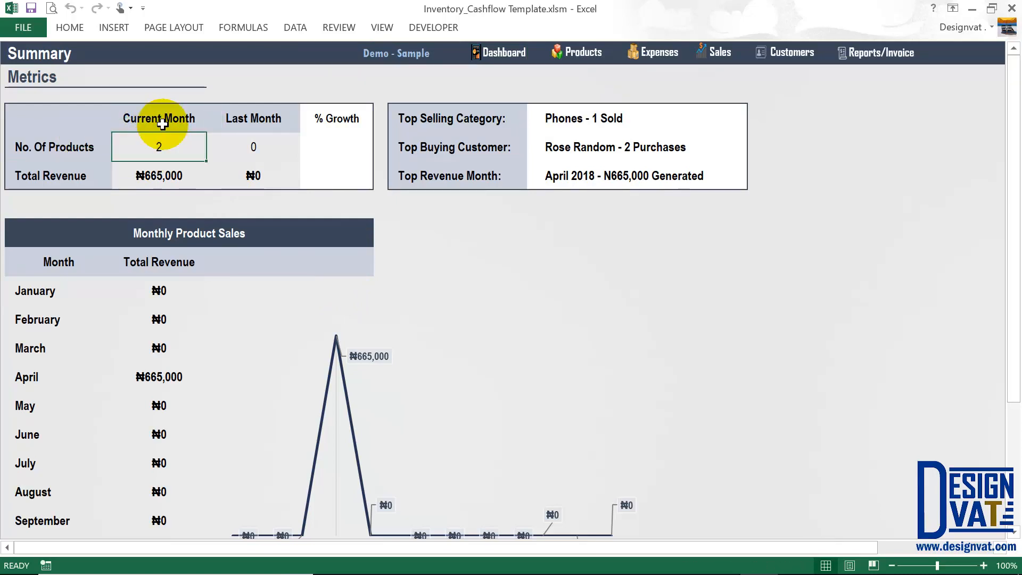
drag(168, 116, 161, 147)
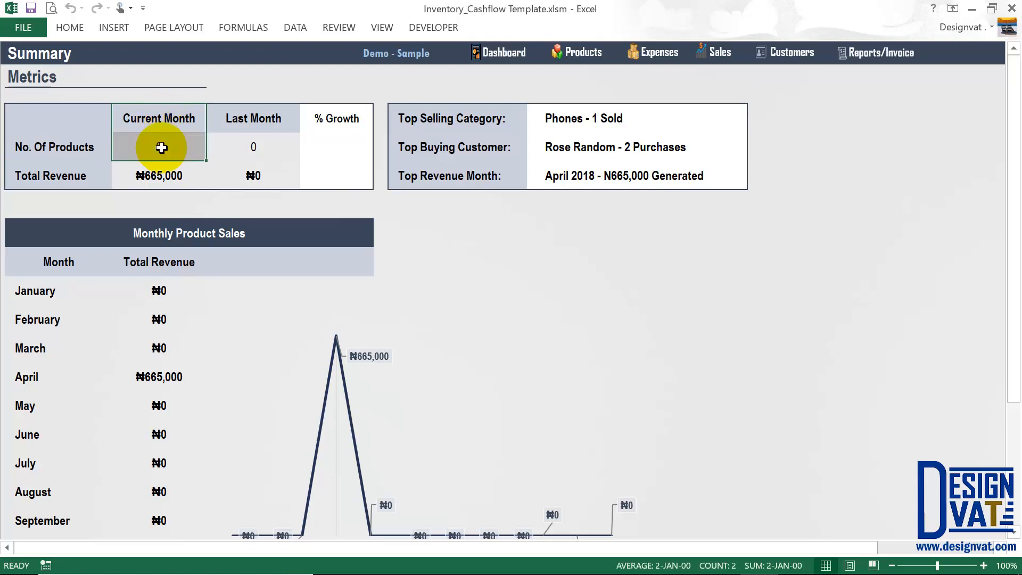
click(161, 117)
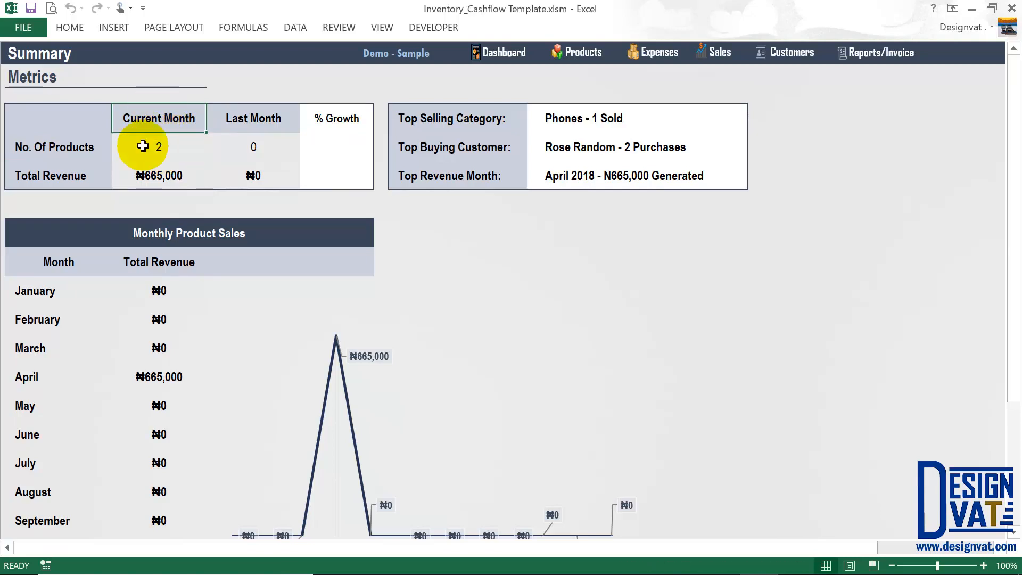
Compare last month's 0 products with this month's count and ₦665,000 revenue.
drag(143, 147, 251, 126)
click(248, 144)
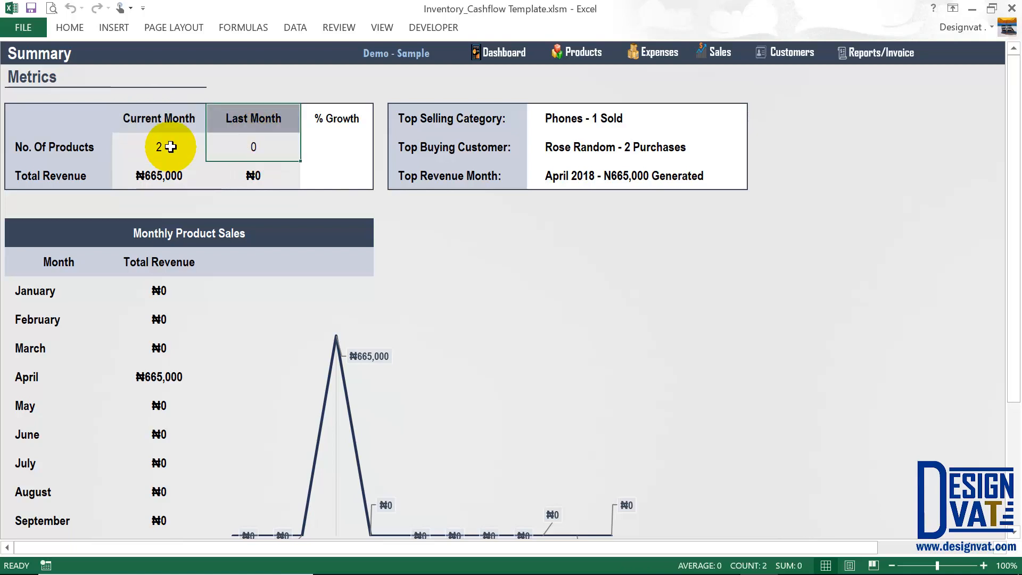
mouse_move(169, 146)
mouse_down()
mouse_move(244, 141)
mouse_move(170, 147)
mouse_up()
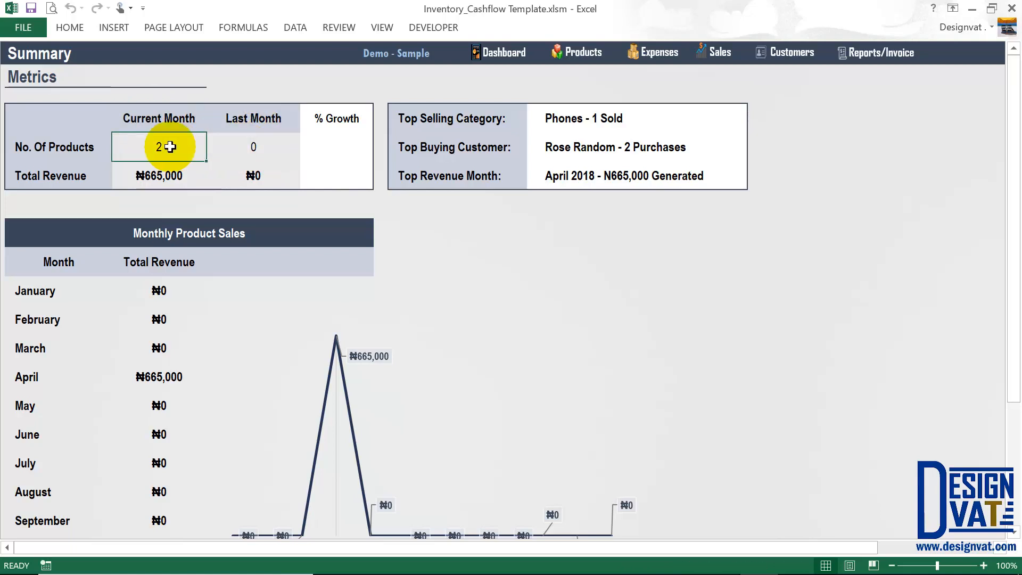
click(140, 176)
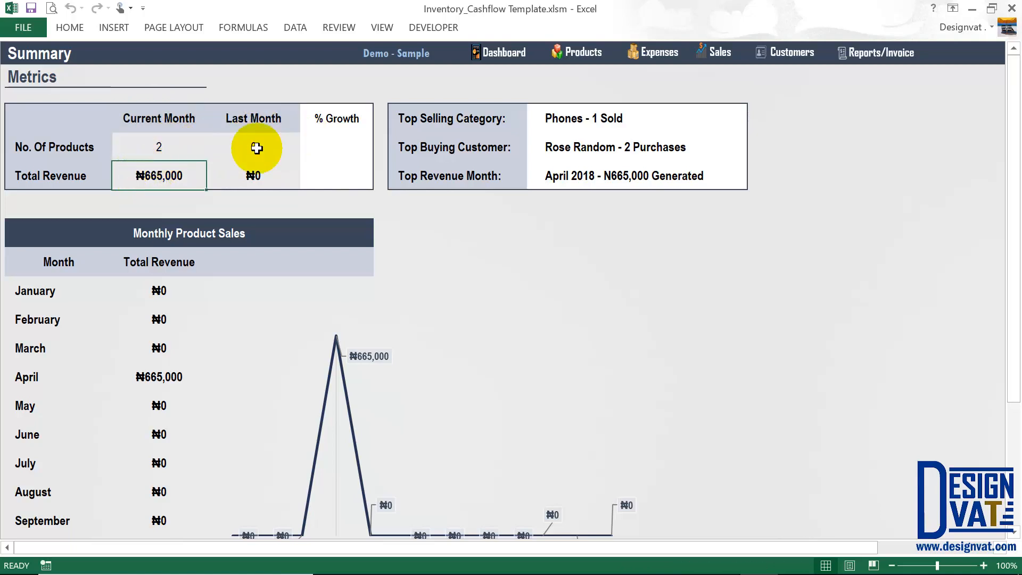
click(254, 141)
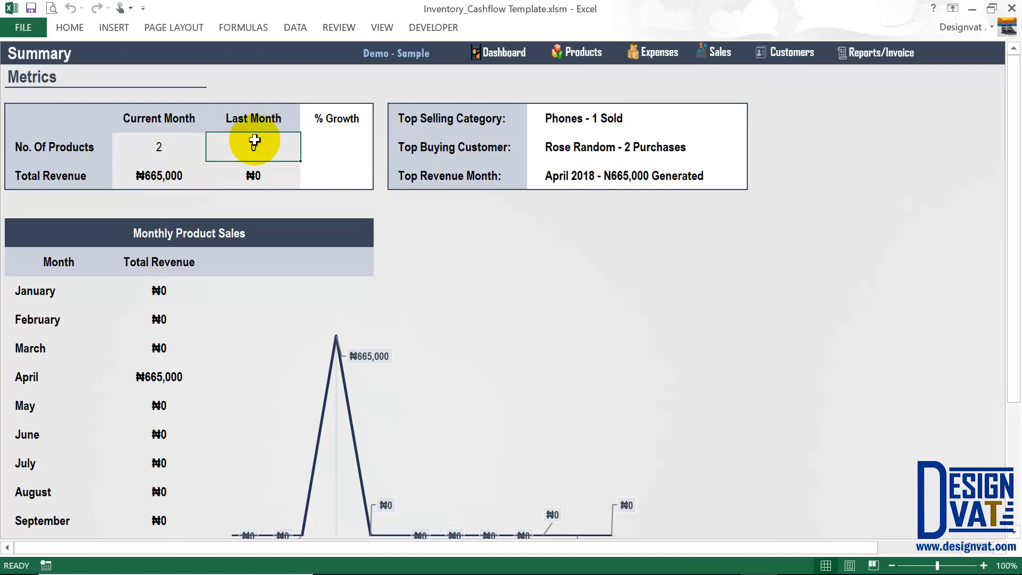
shift+click(251, 173)
Start a new Paid sale dated 29-03-2018 for the existing customer.
click(713, 52)
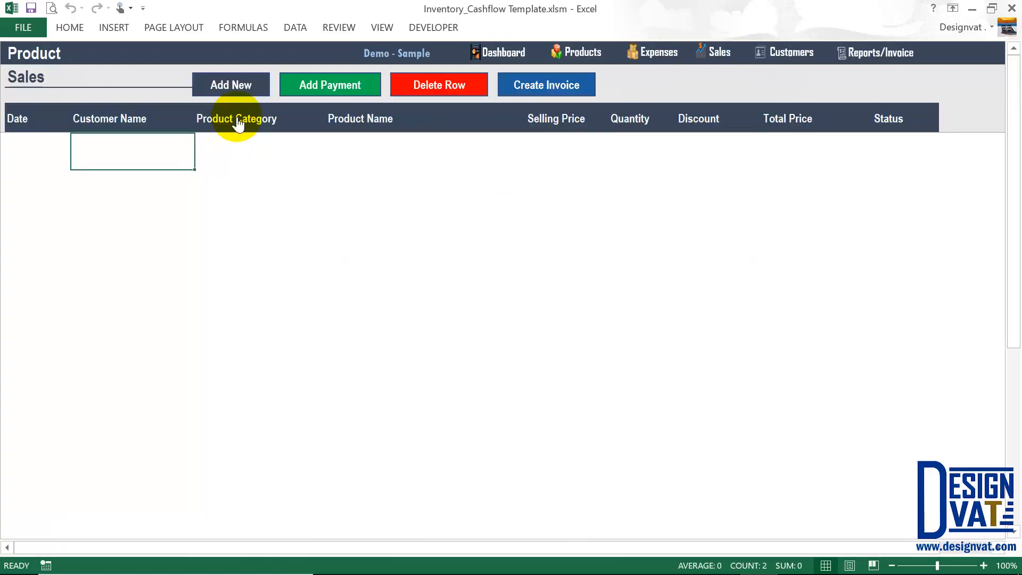
click(232, 91)
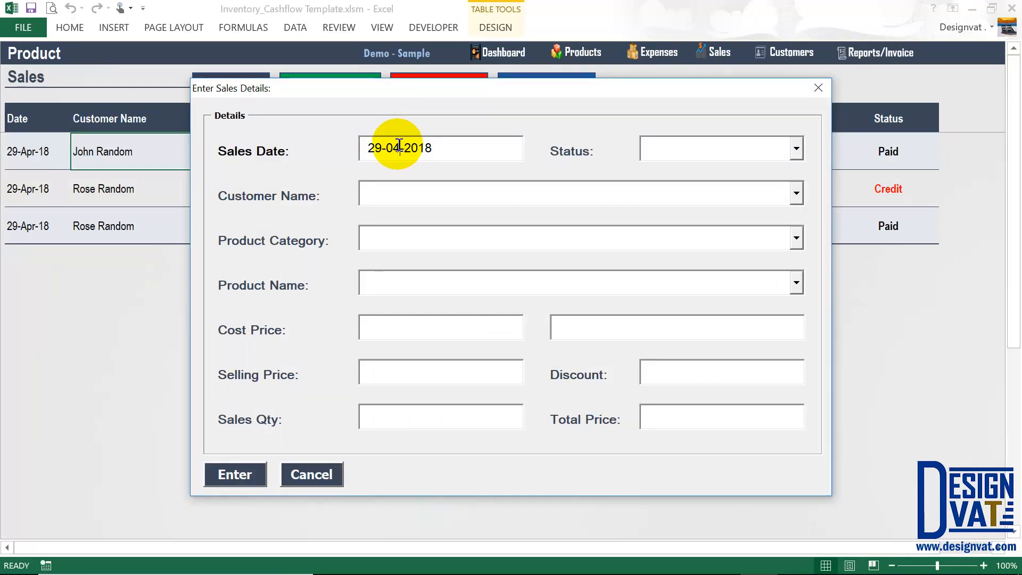
key(BackSpace)
click(664, 153)
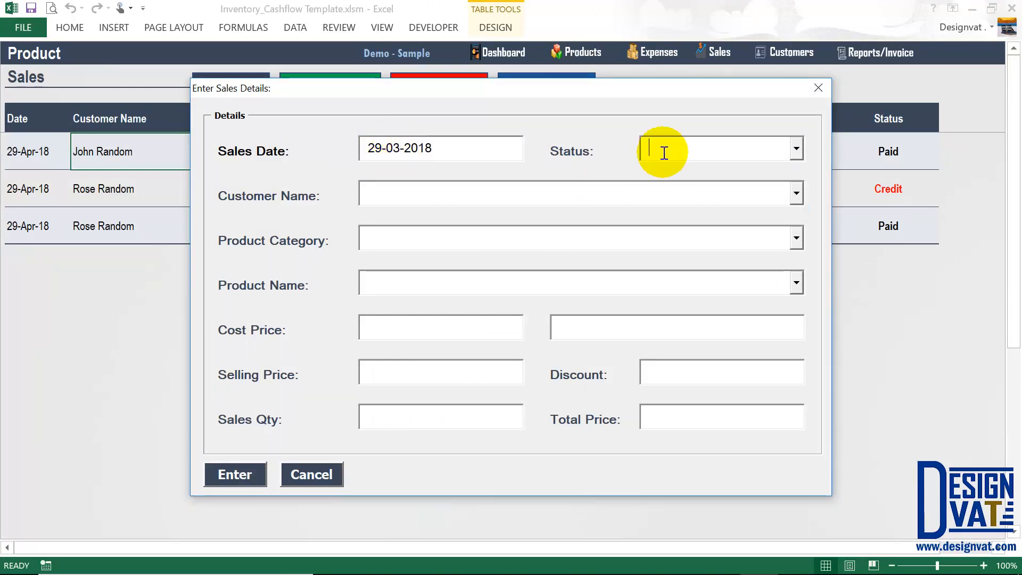
text({)
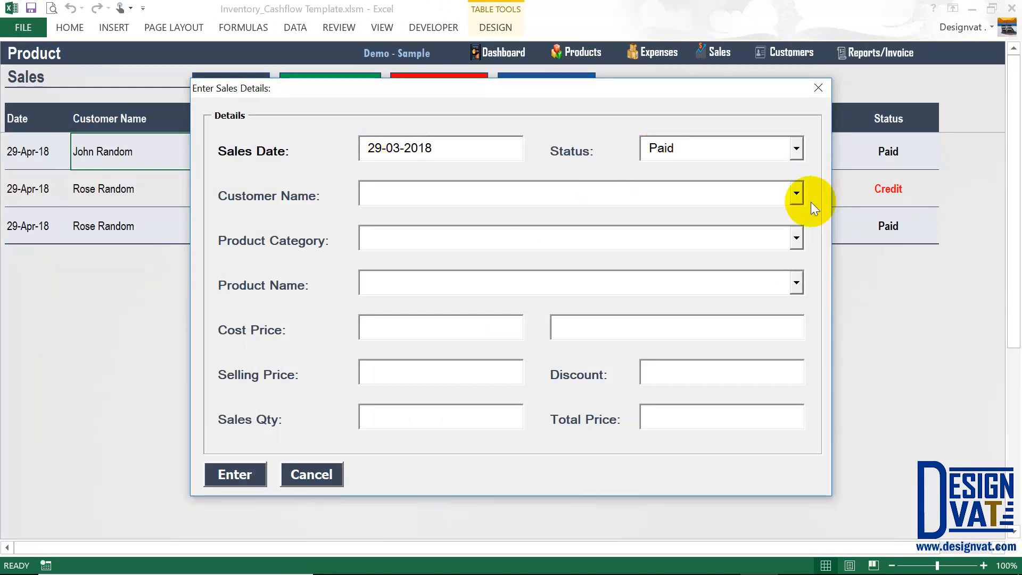
click(724, 210)
click(723, 219)
Add 4 Samsung Note 8 phones to the sale, submit the ₦1,400,000 total, then open Reports.
click(791, 242)
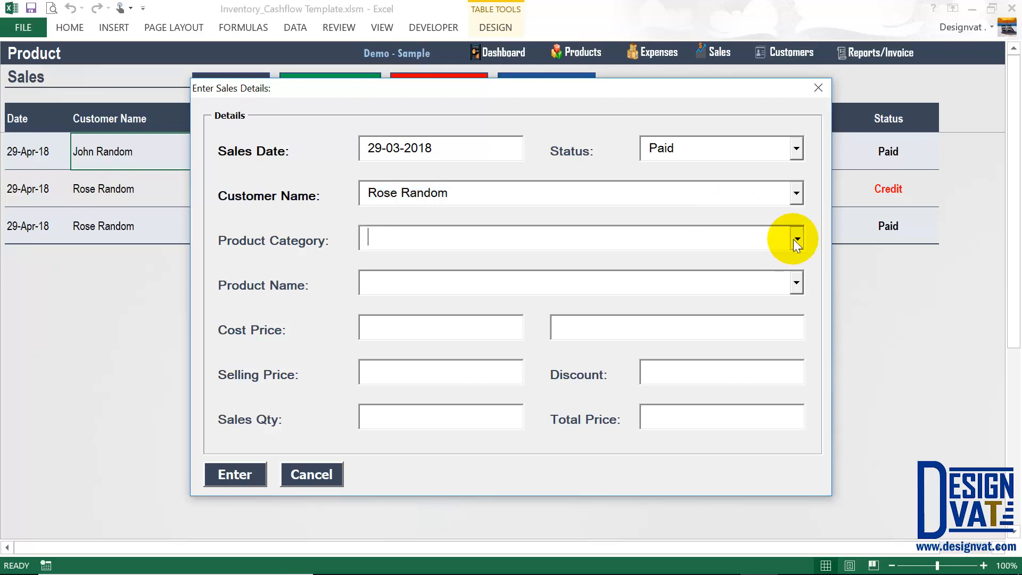
click(794, 240)
click(597, 260)
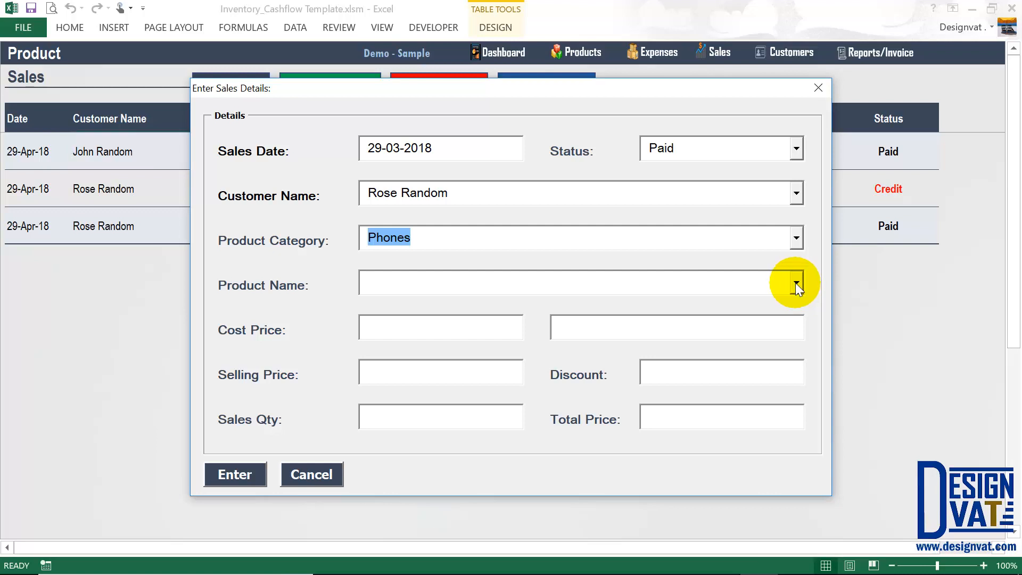
click(796, 283)
click(625, 325)
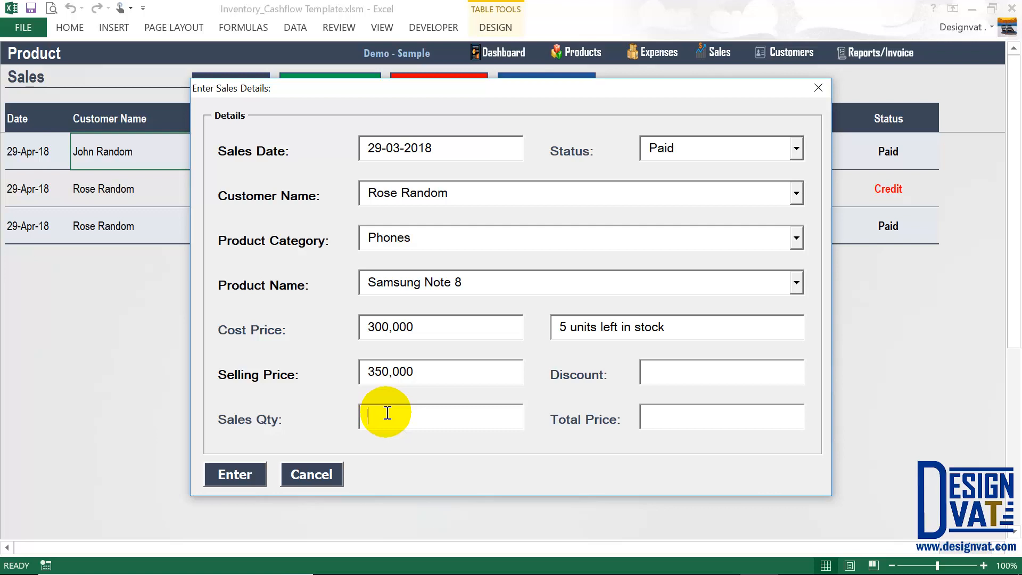
text(4)
key(Tab)
click(242, 474)
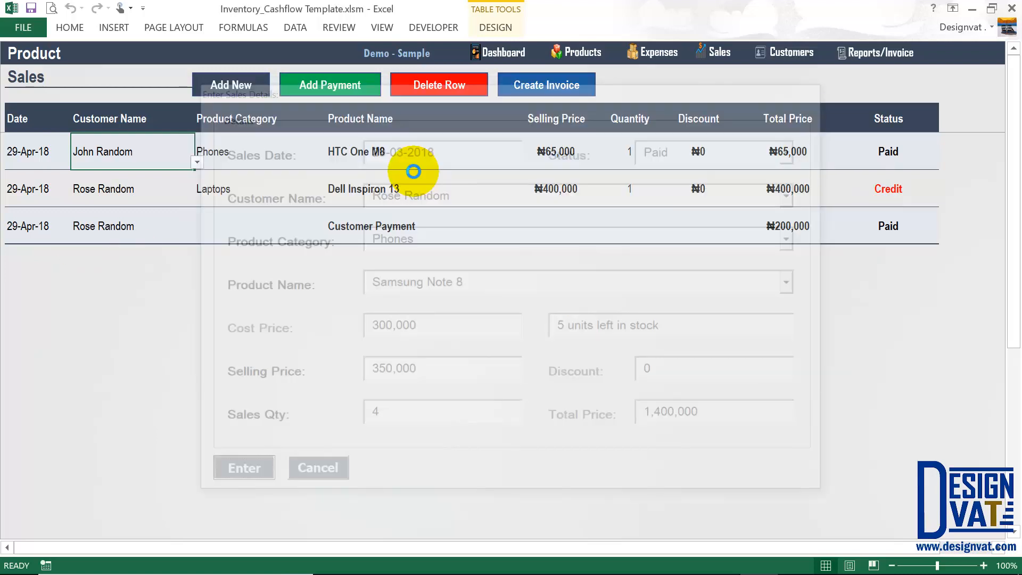
click(514, 342)
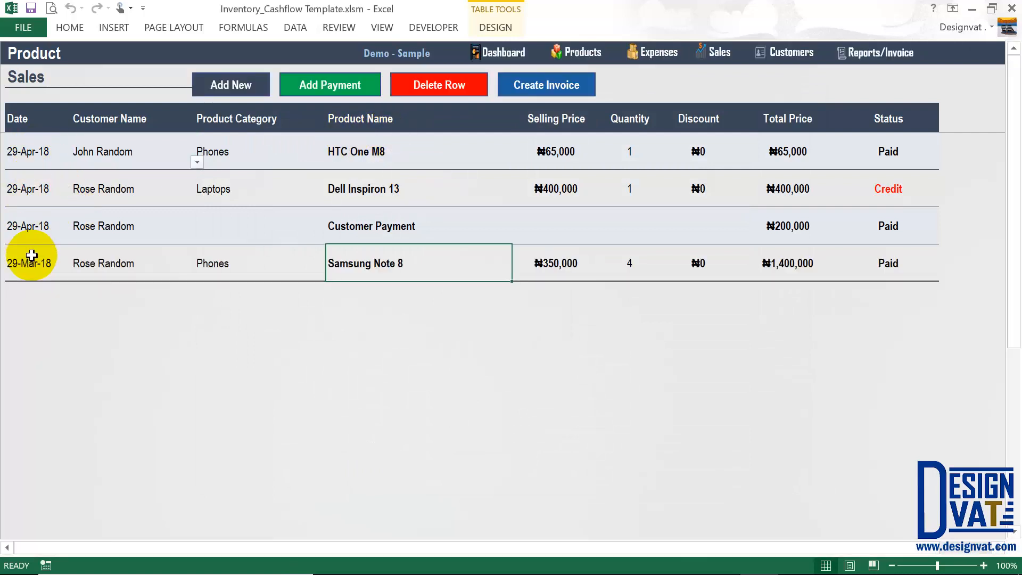
click(872, 52)
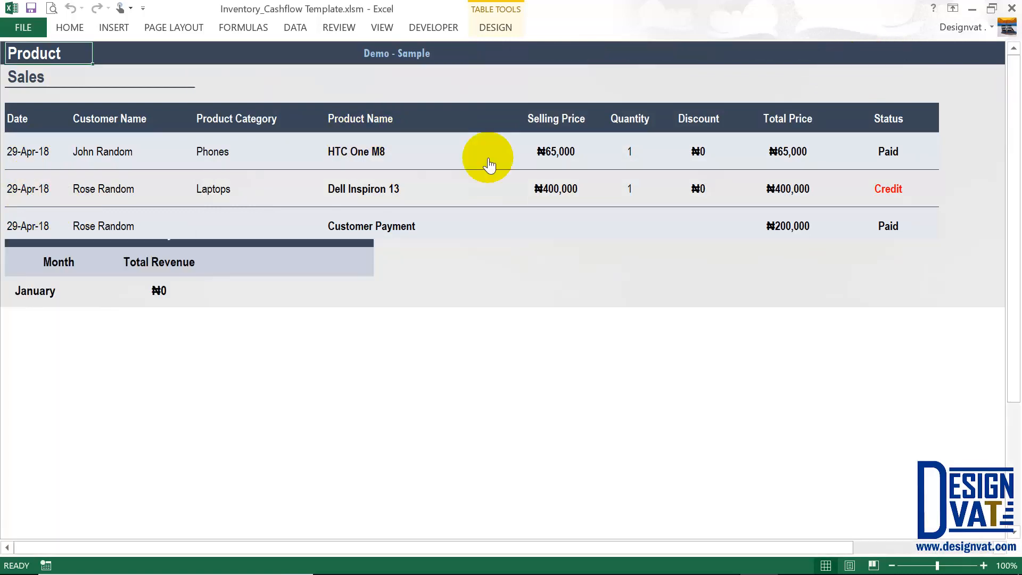
Open the Sales Report Summary, filter it to March, and check that sale's customer and total.
click(226, 197)
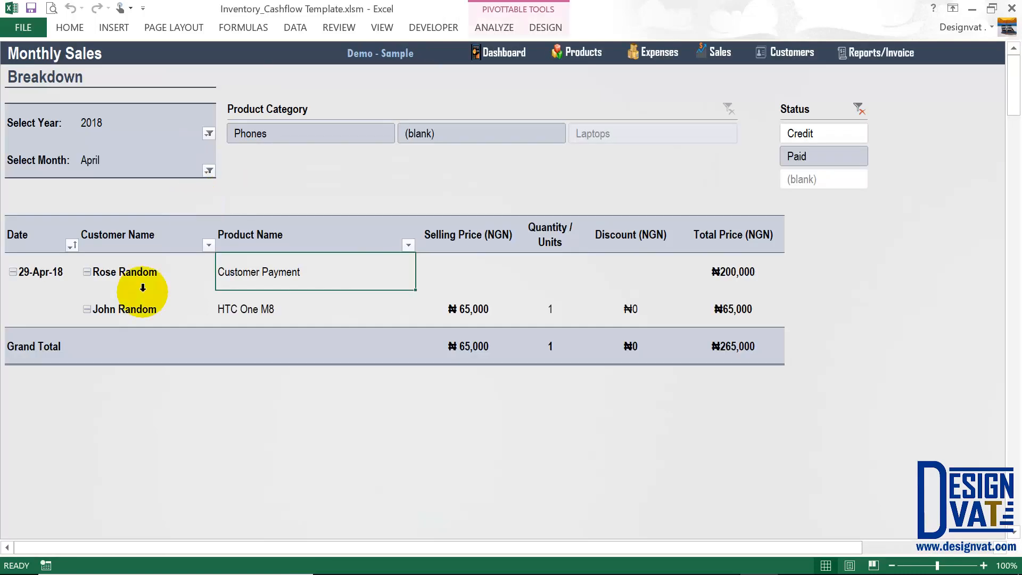
click(208, 172)
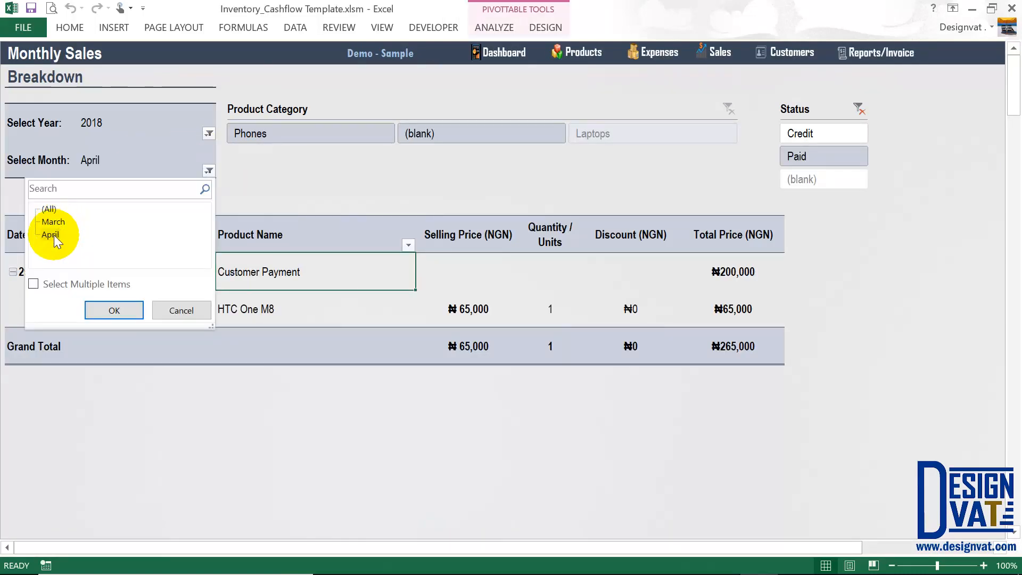
click(50, 235)
click(114, 311)
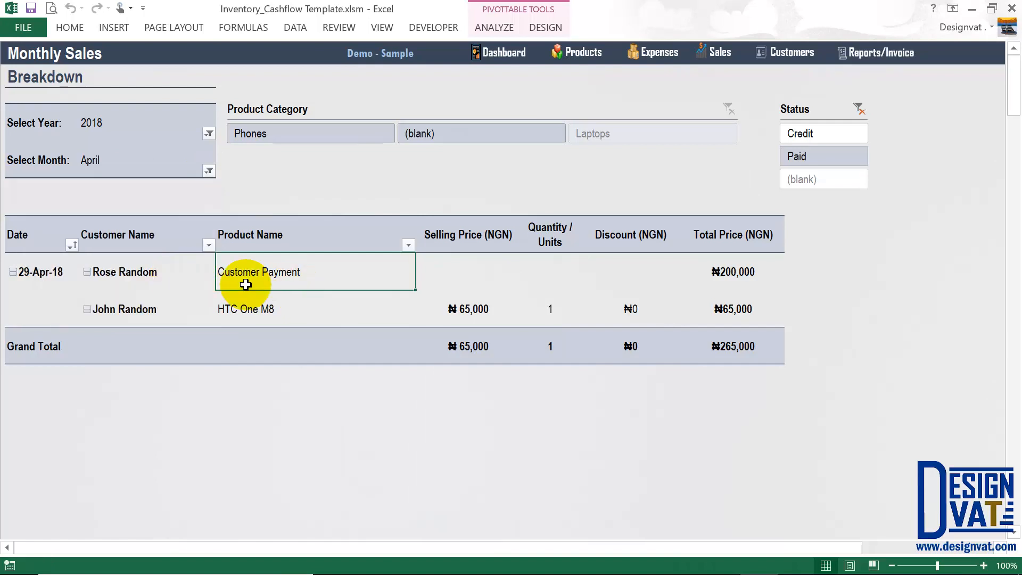
click(126, 270)
click(759, 274)
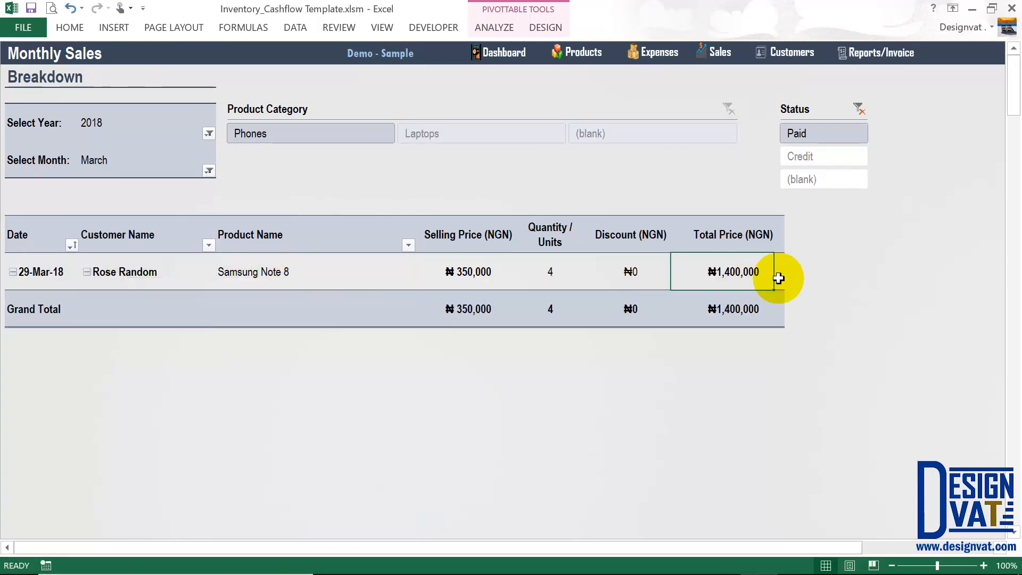
Reset the month filter to all months, locate the Samsung Note 8 entry, and return to Reports.
click(209, 171)
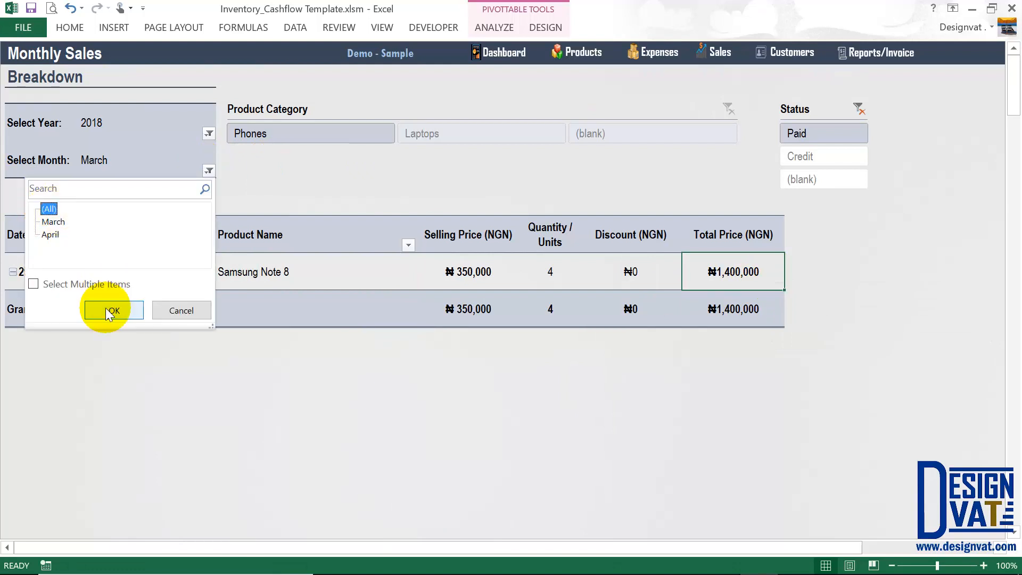
click(111, 310)
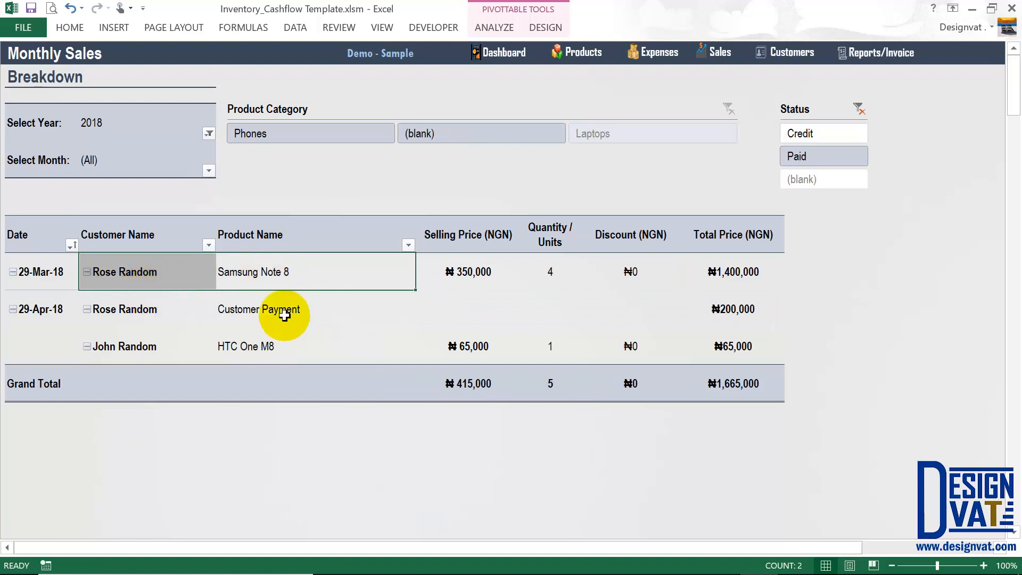
drag(284, 312, 24, 309)
click(883, 56)
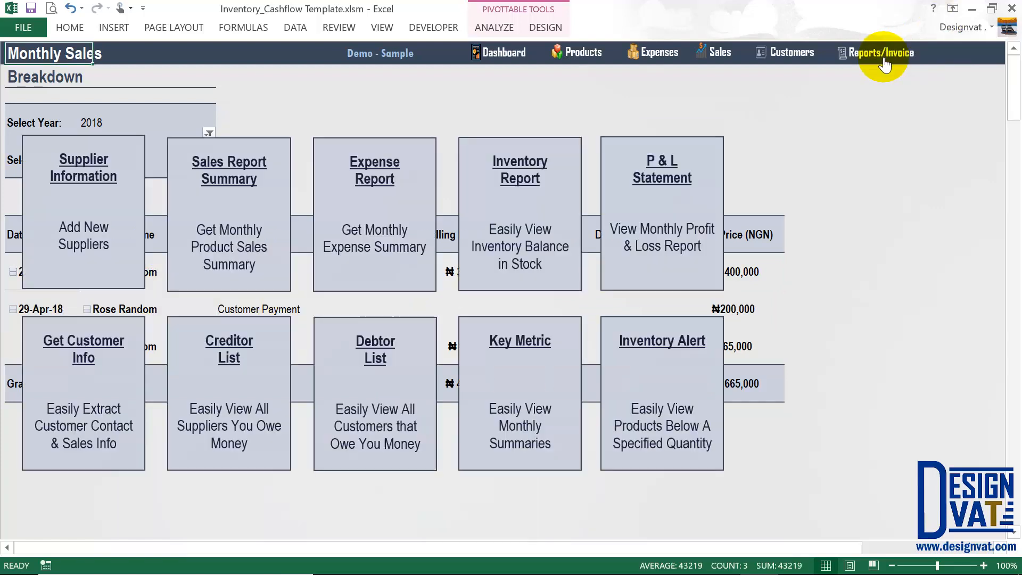
click(276, 181)
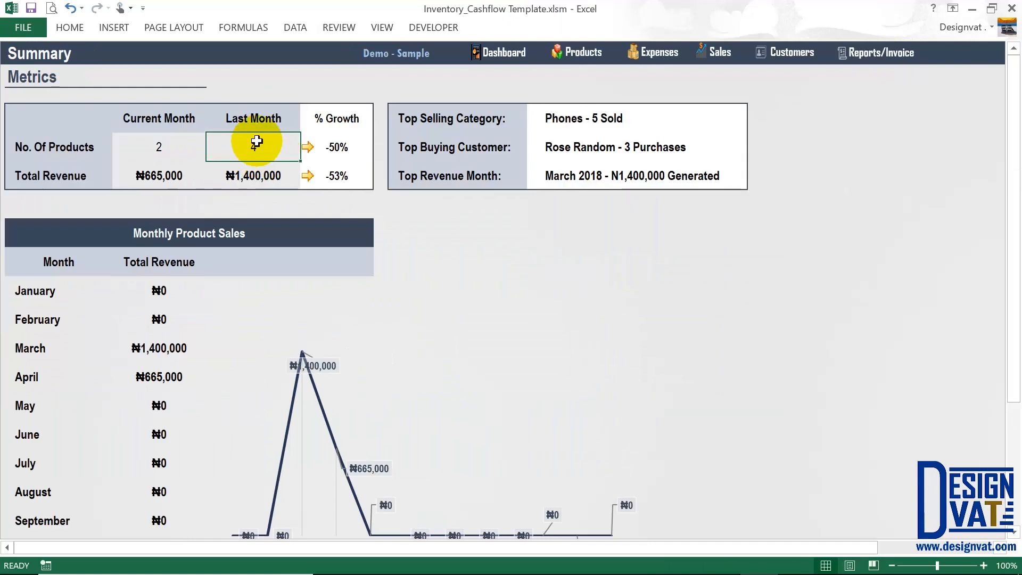
click(130, 146)
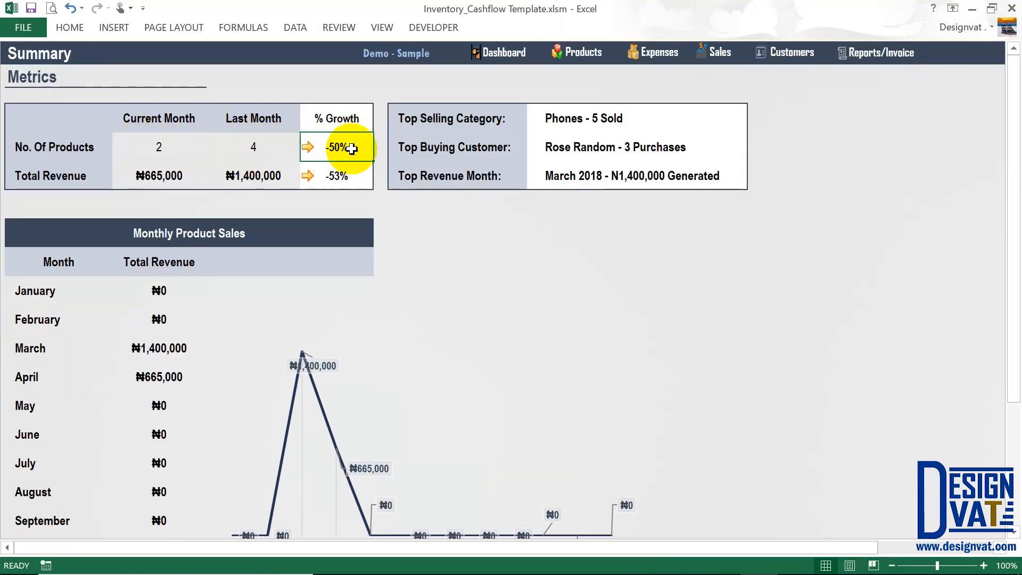
drag(255, 148, 165, 144)
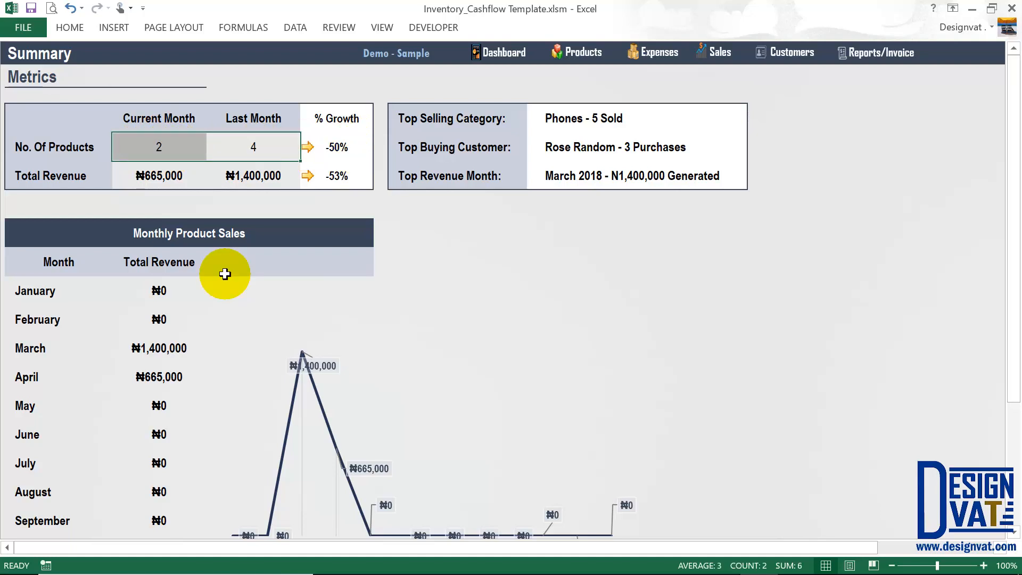
drag(258, 174, 155, 176)
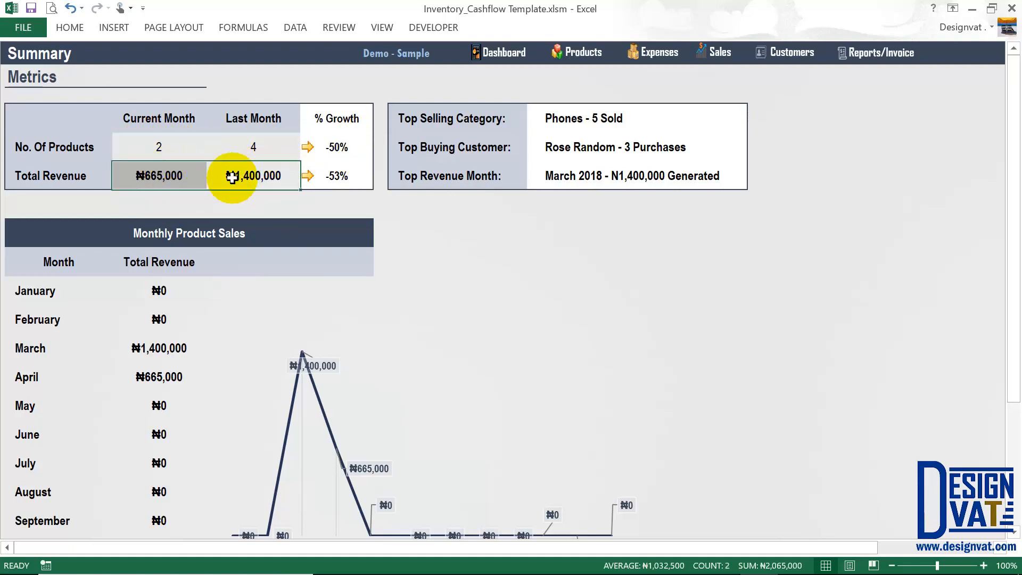
click(335, 178)
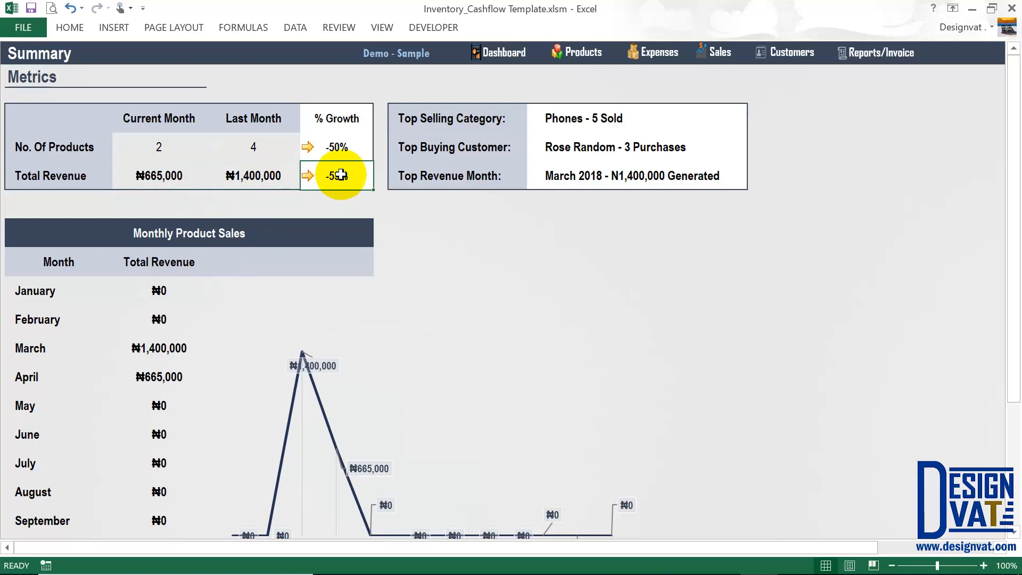
click(253, 175)
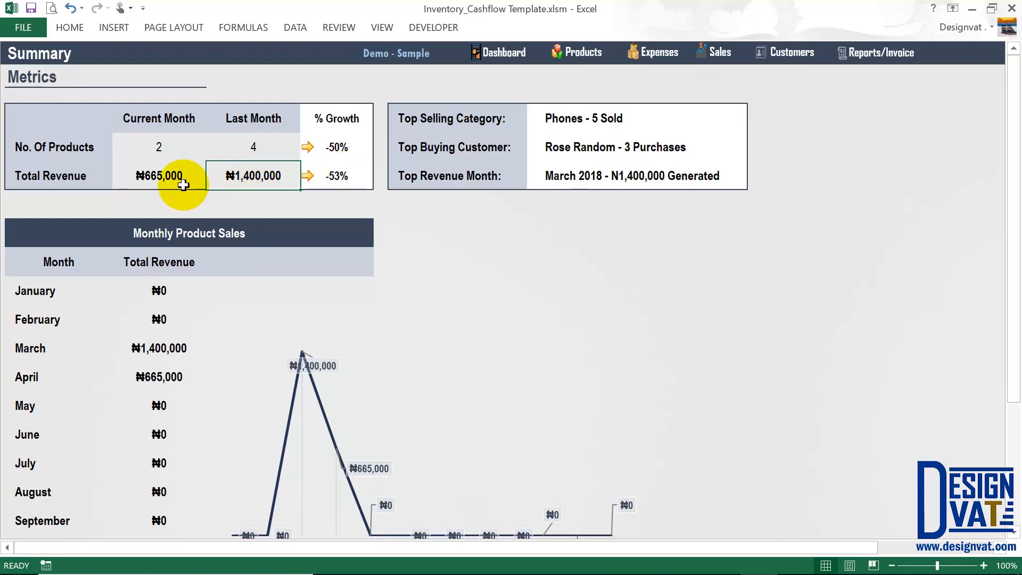
click(183, 185)
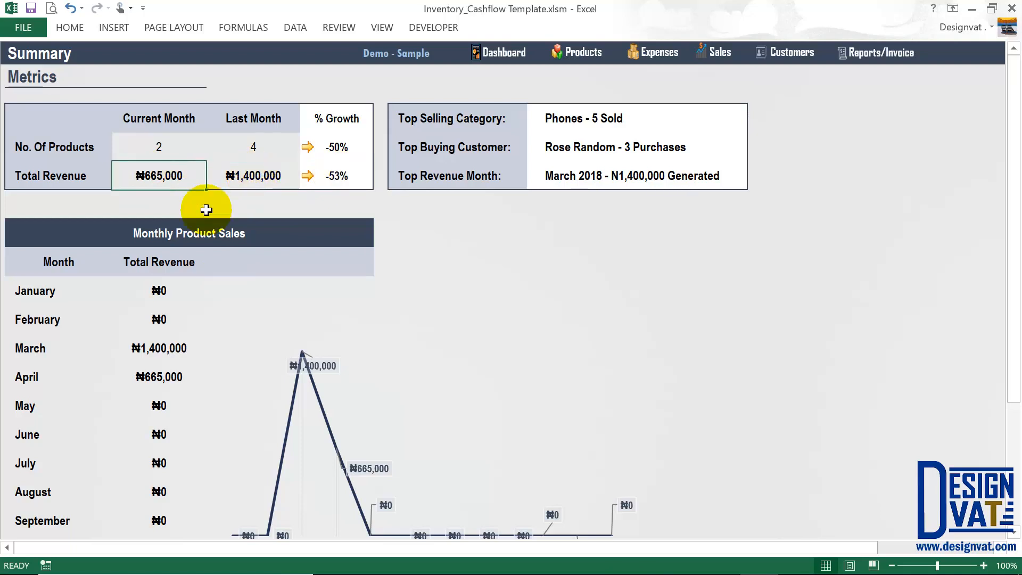
drag(164, 144, 279, 151)
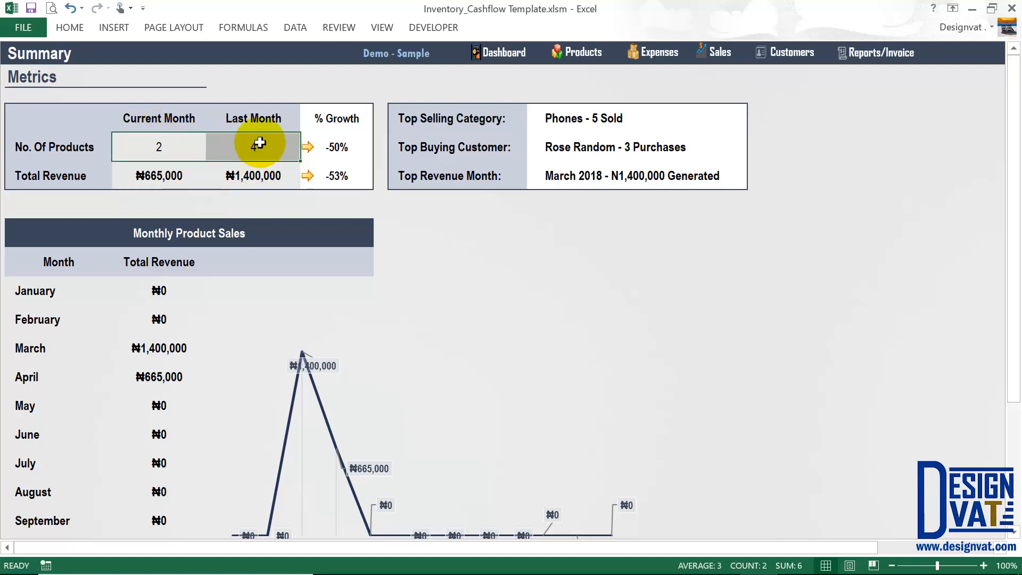
drag(257, 113, 176, 112)
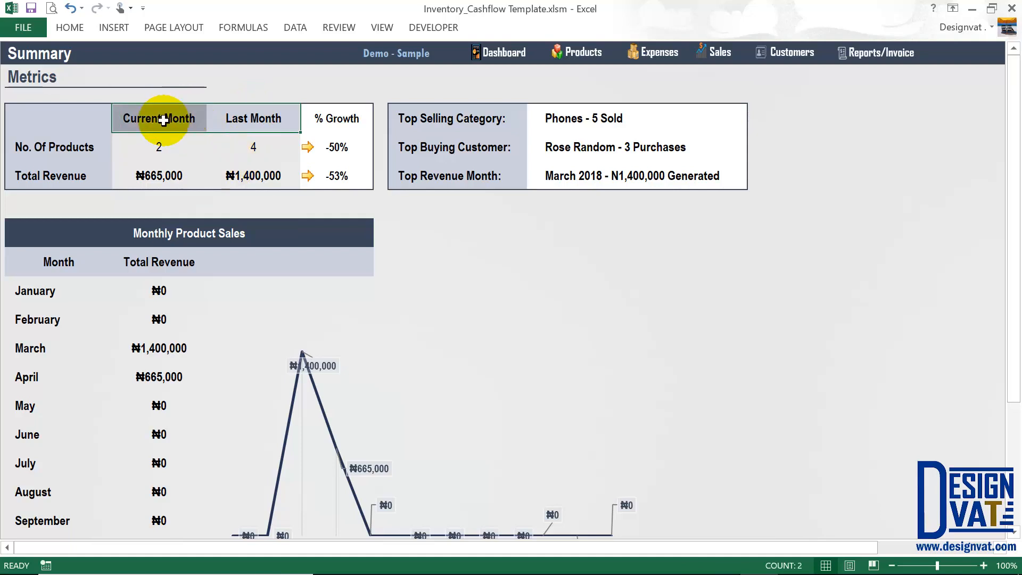
click(163, 118)
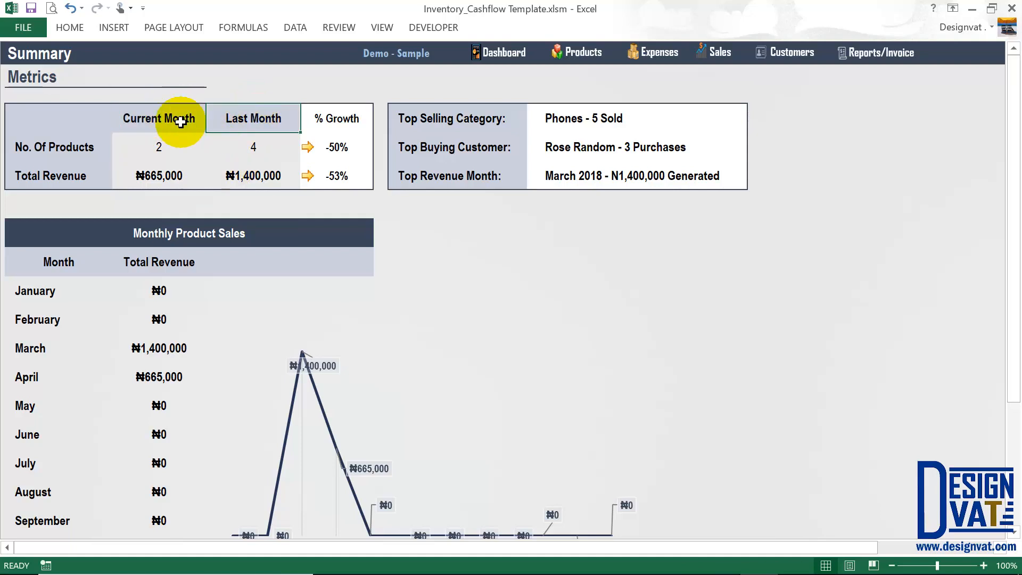
click(158, 118)
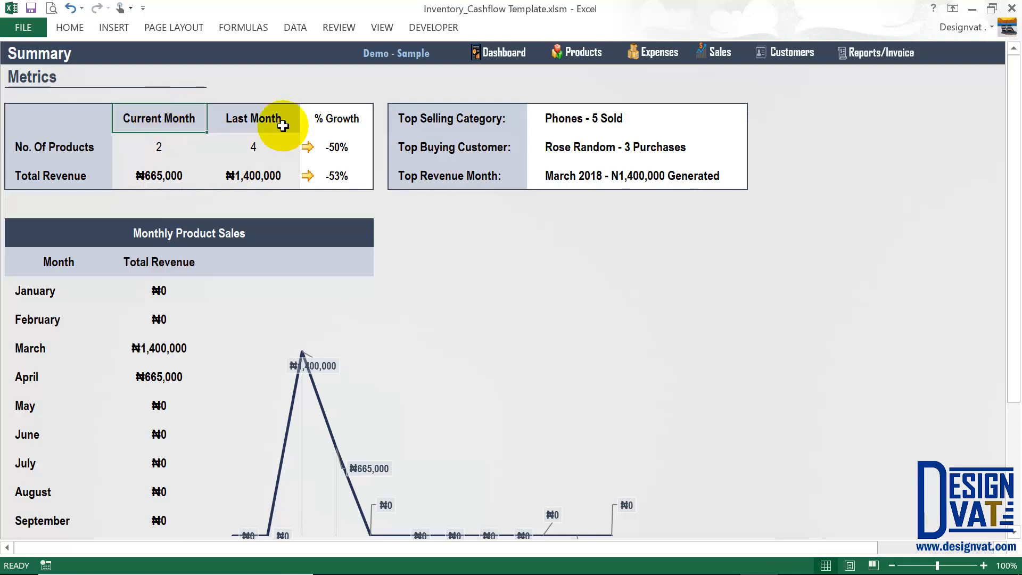
click(278, 123)
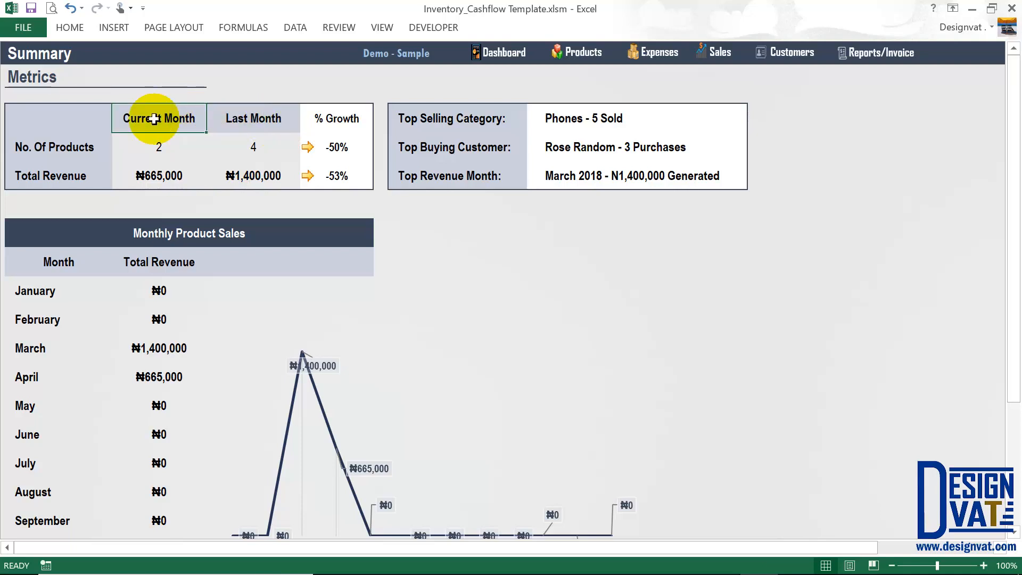
drag(154, 119, 153, 160)
drag(154, 120, 149, 173)
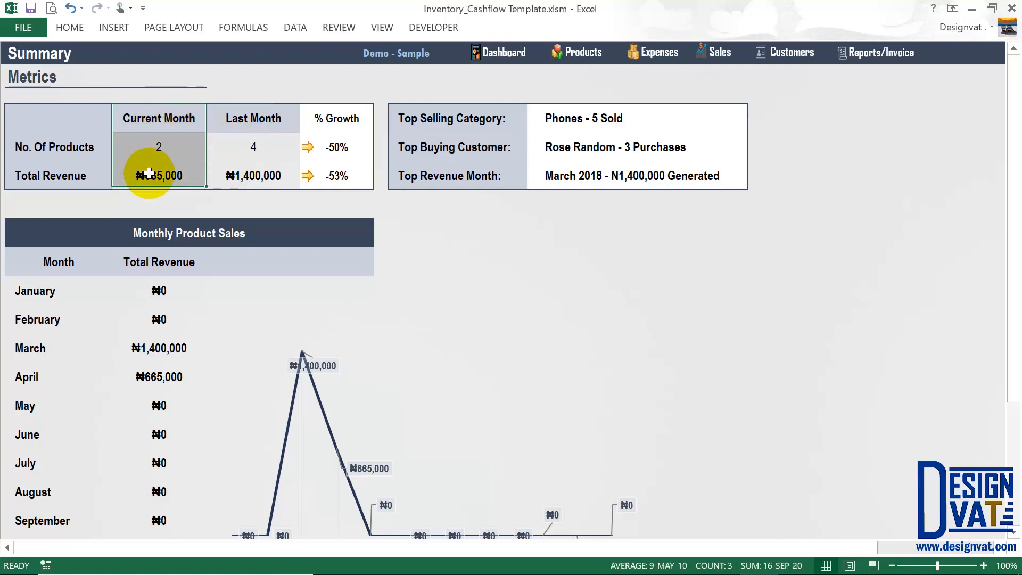
drag(234, 118, 235, 171)
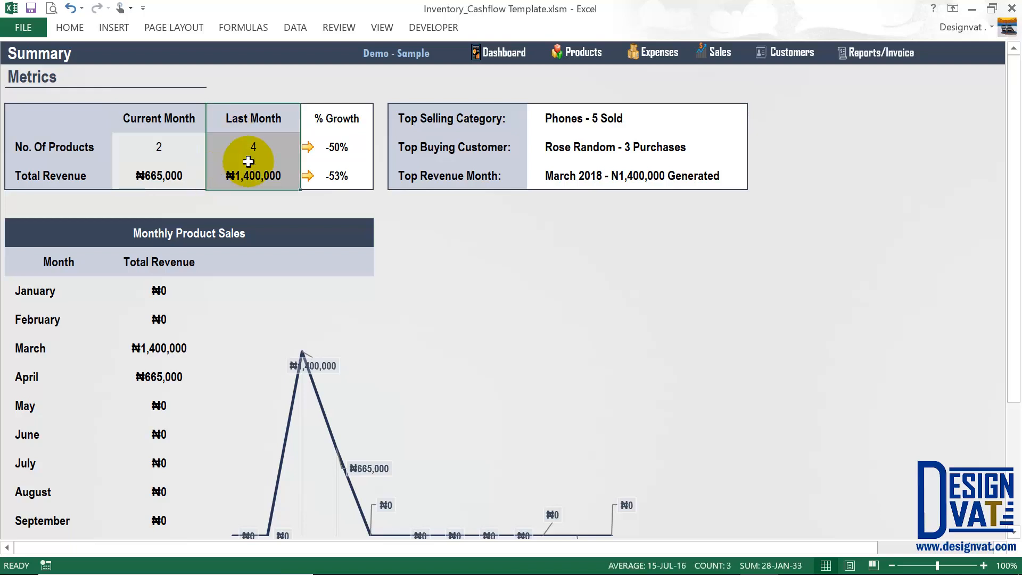
click(469, 122)
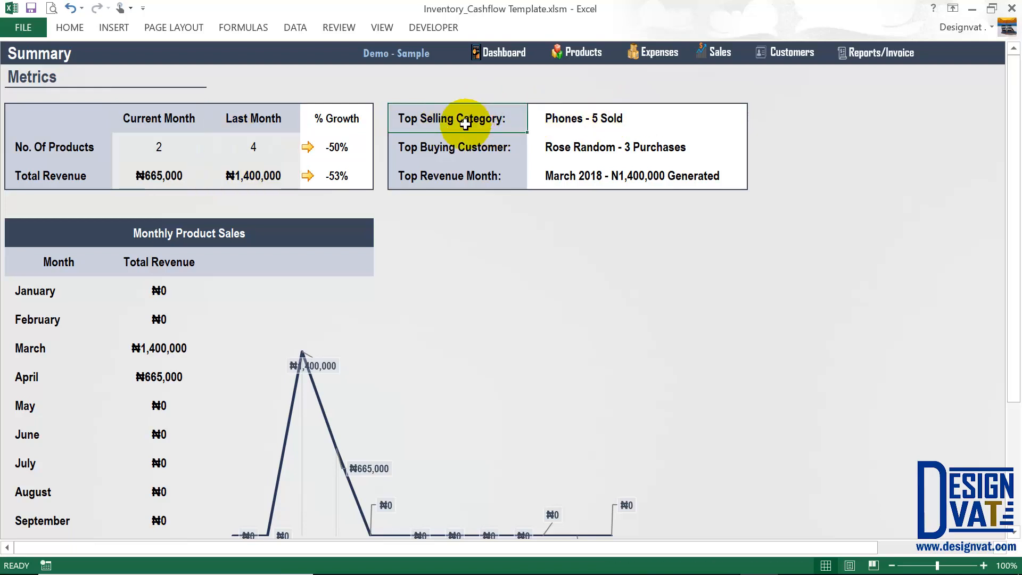
click(573, 121)
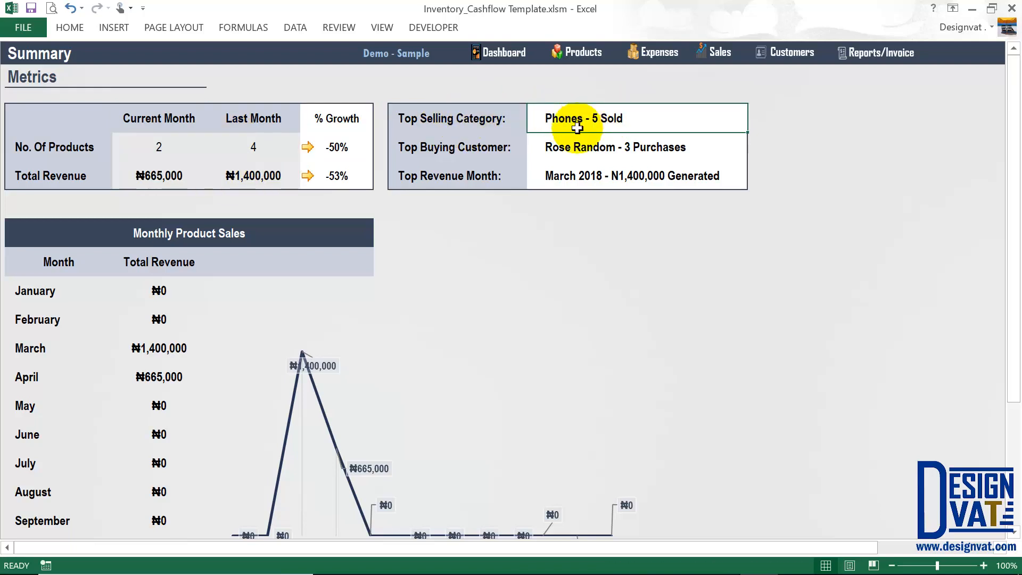
click(468, 152)
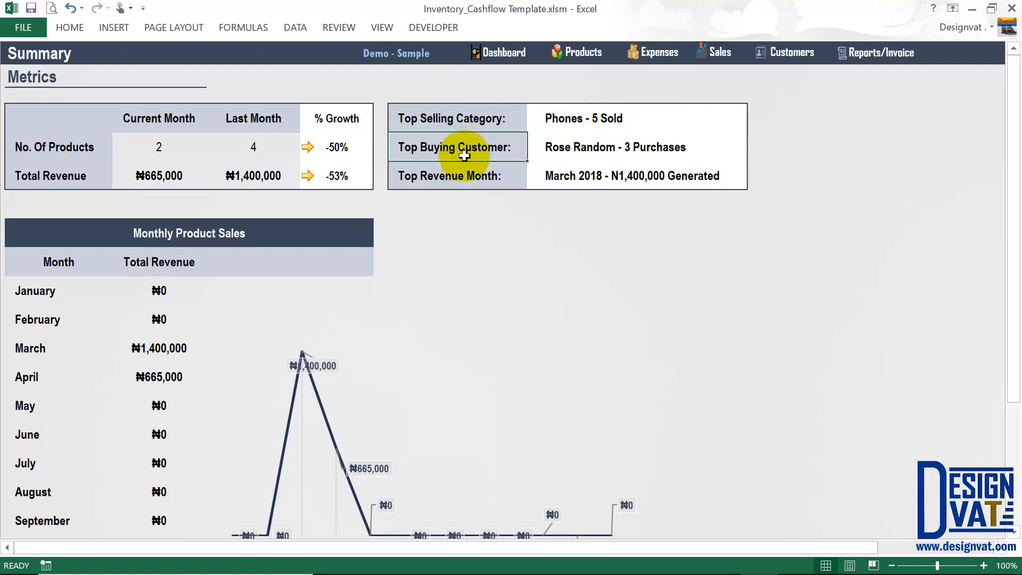
click(630, 148)
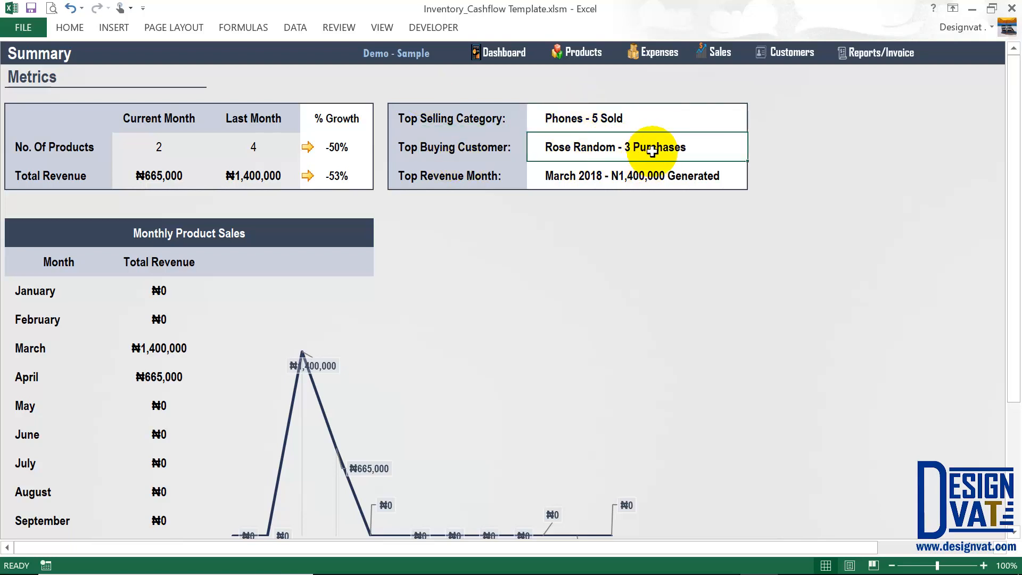
click(451, 175)
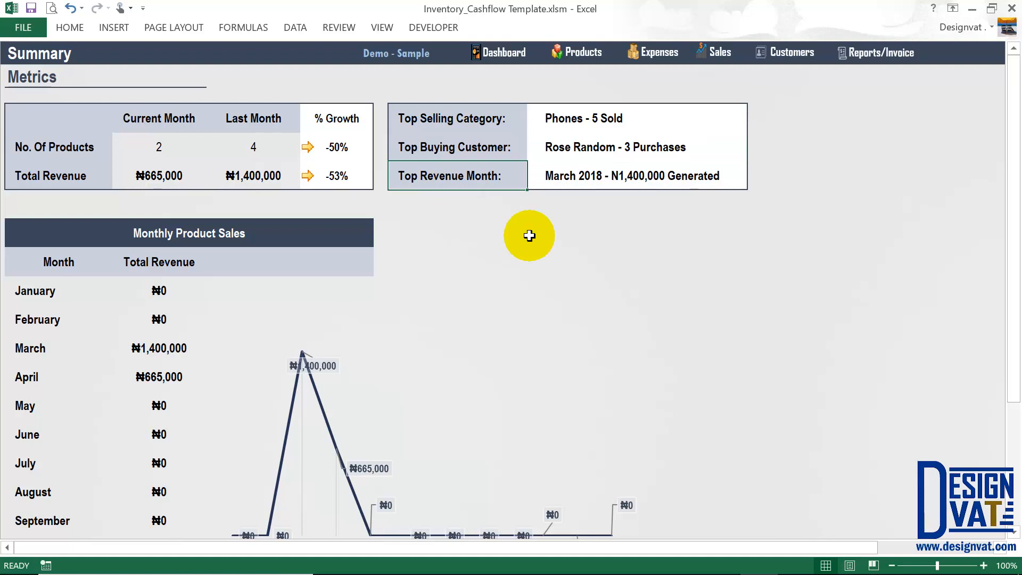
click(608, 181)
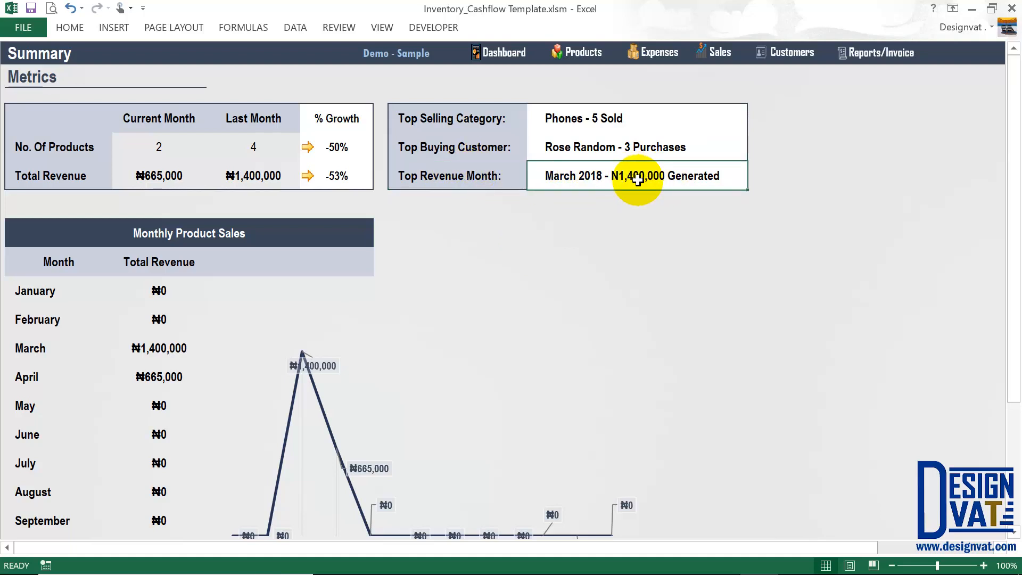
drag(612, 129, 598, 183)
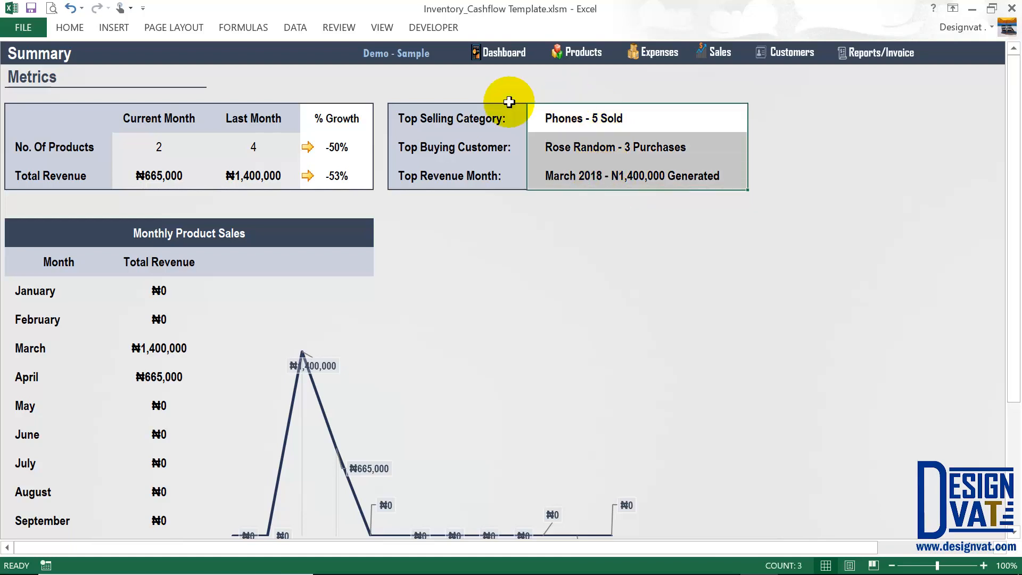
click(476, 122)
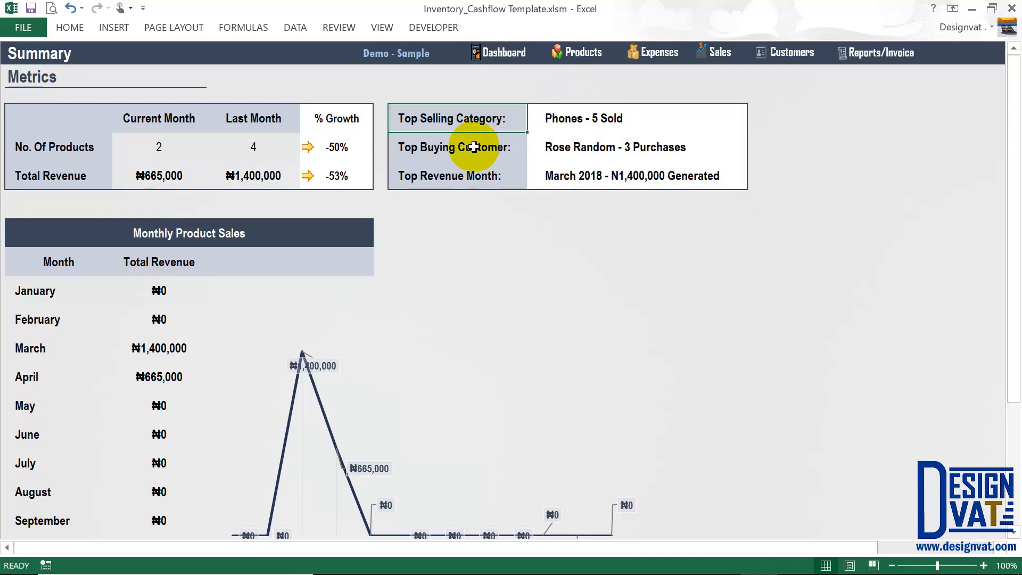
click(474, 147)
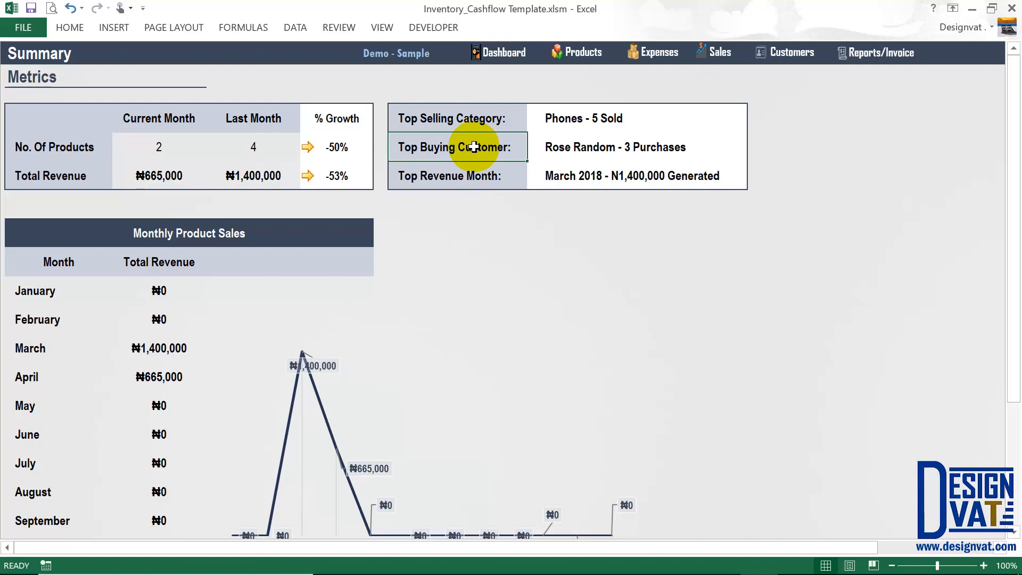
click(466, 177)
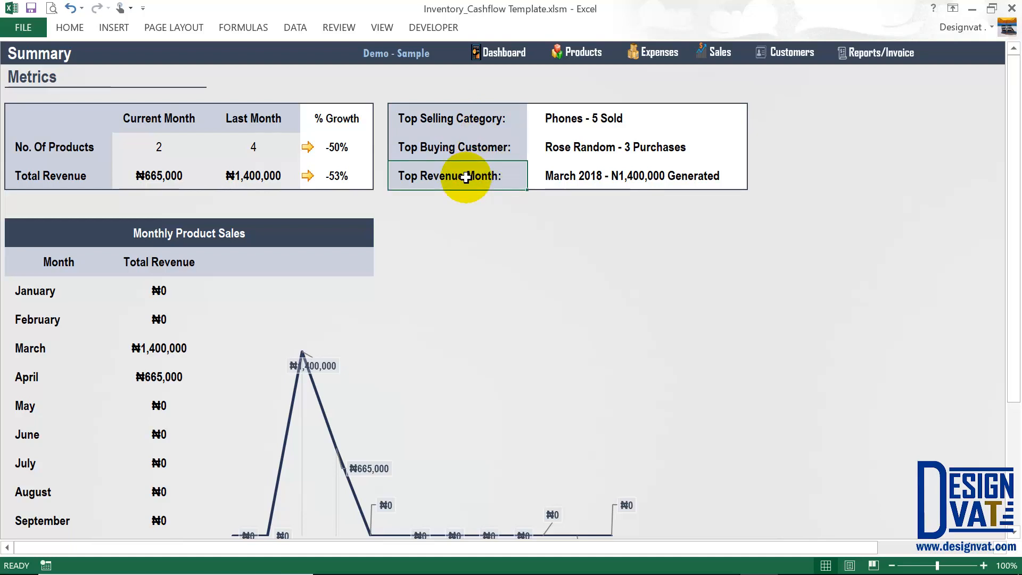
Select the twelve monthly revenue totals, noting March's ₦1,400,000, then return to the Reports dashboard.
scroll(228, 347, down, 2)
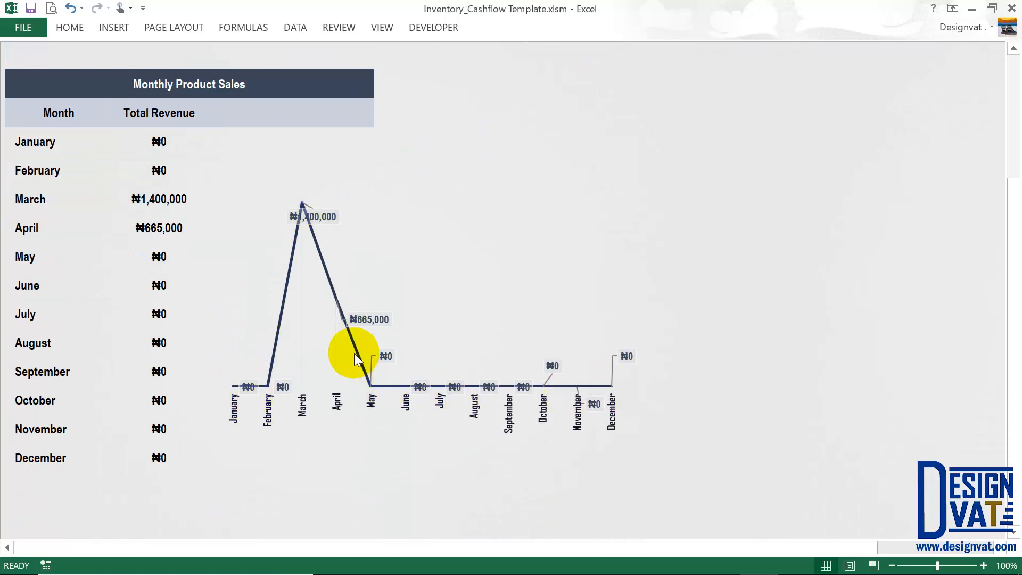
click(63, 143)
drag(164, 141, 167, 459)
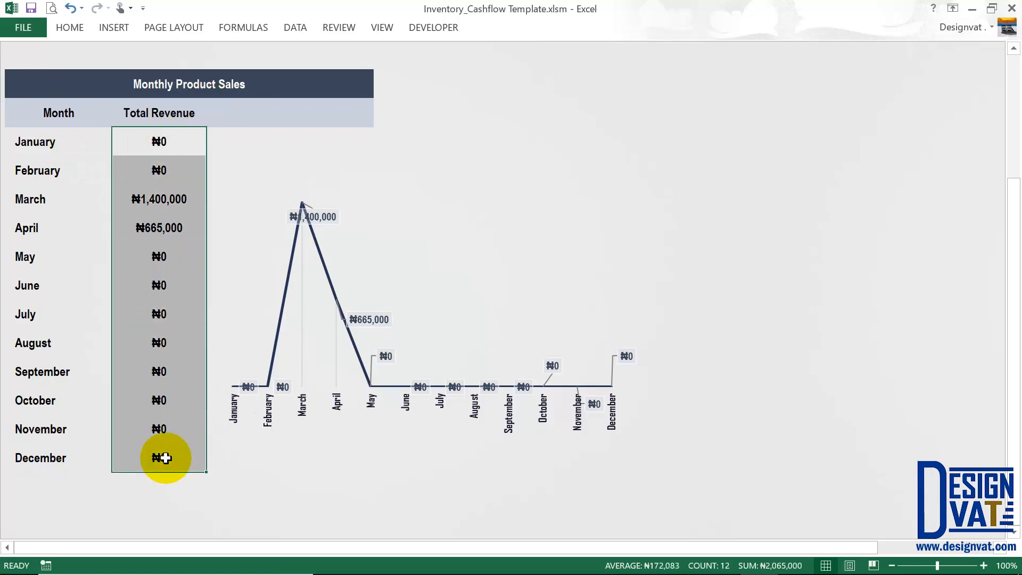
click(156, 198)
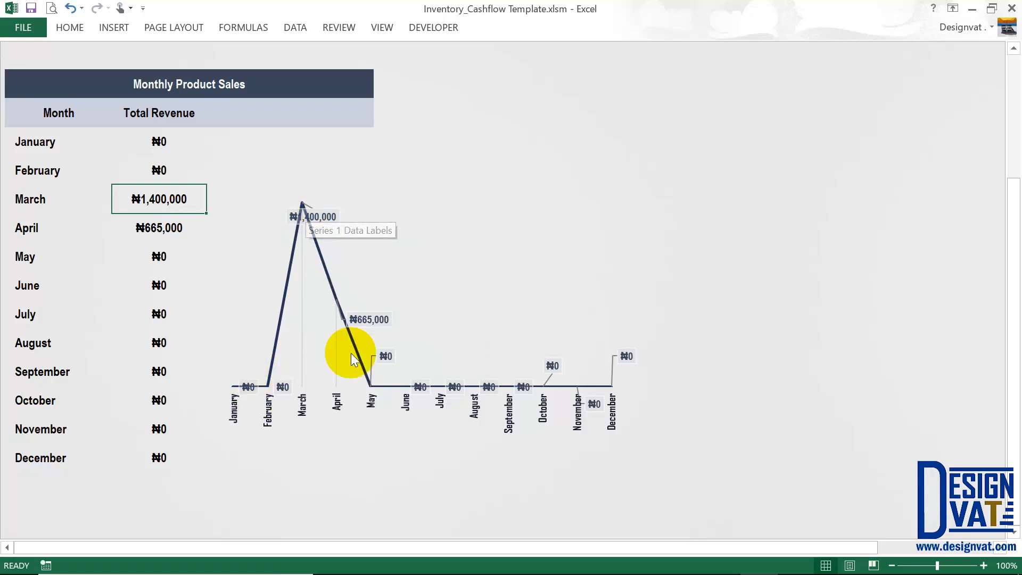
scroll(615, 388, up, 2)
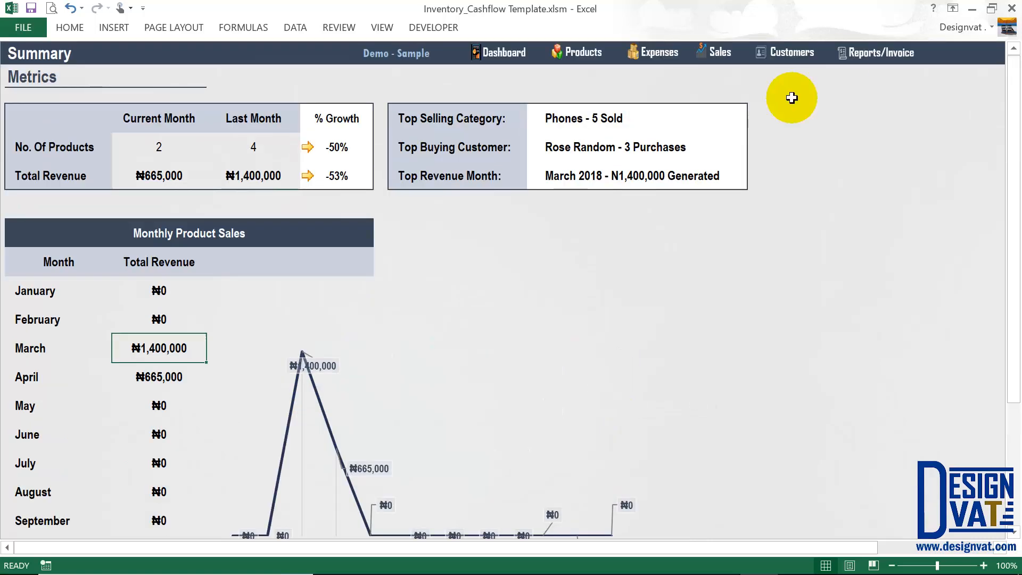
click(899, 55)
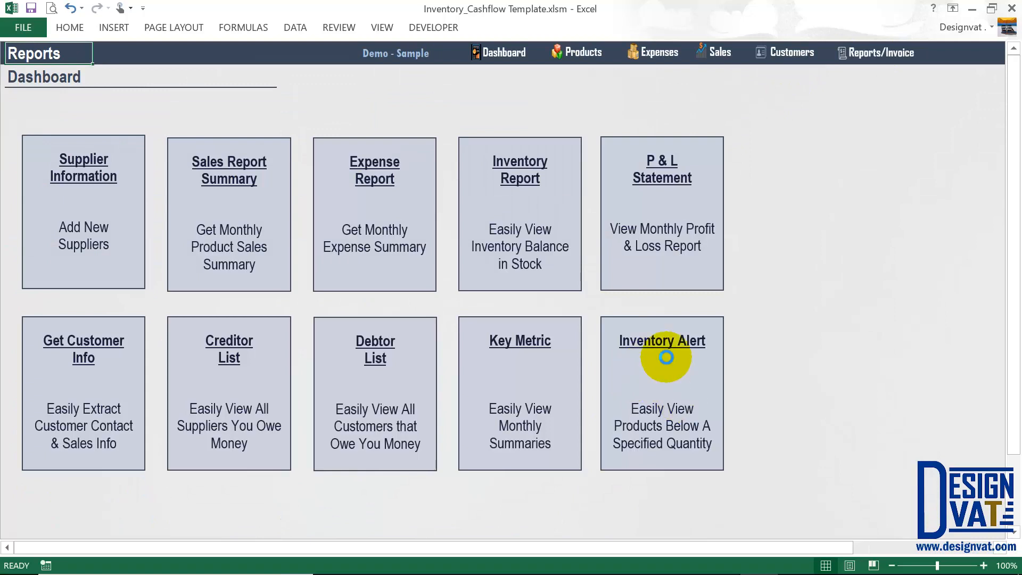
In the Inventory Alert report, set the low-stock threshold to 20 units and refresh, listing balances 13 and 1.
click(667, 353)
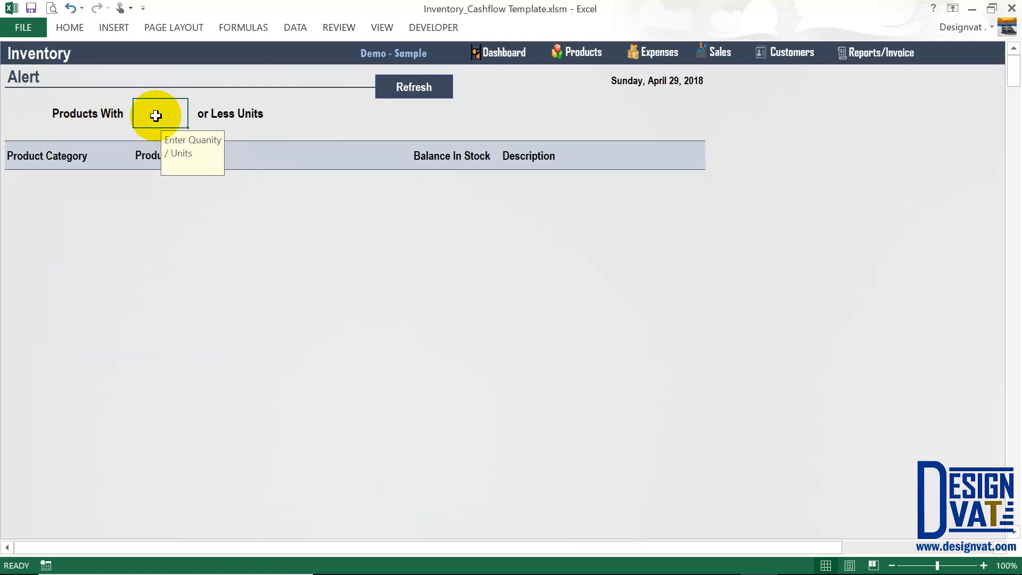
text(20)
click(239, 113)
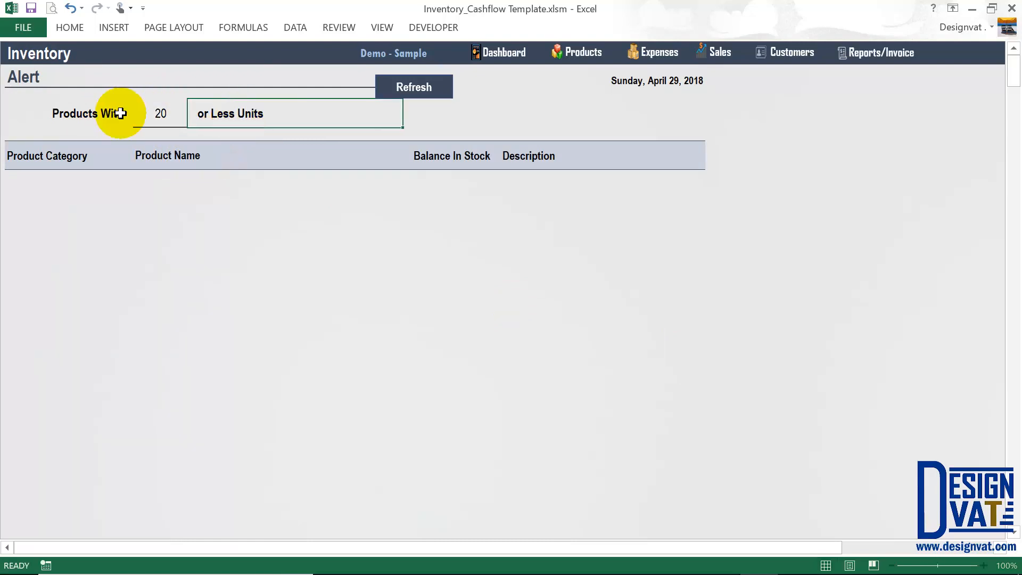
click(151, 110)
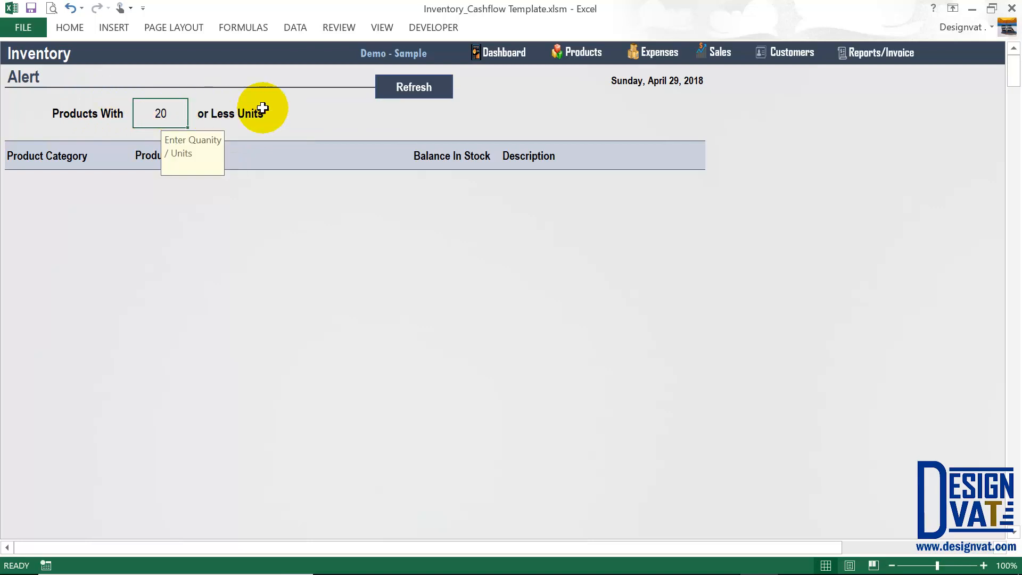
click(445, 91)
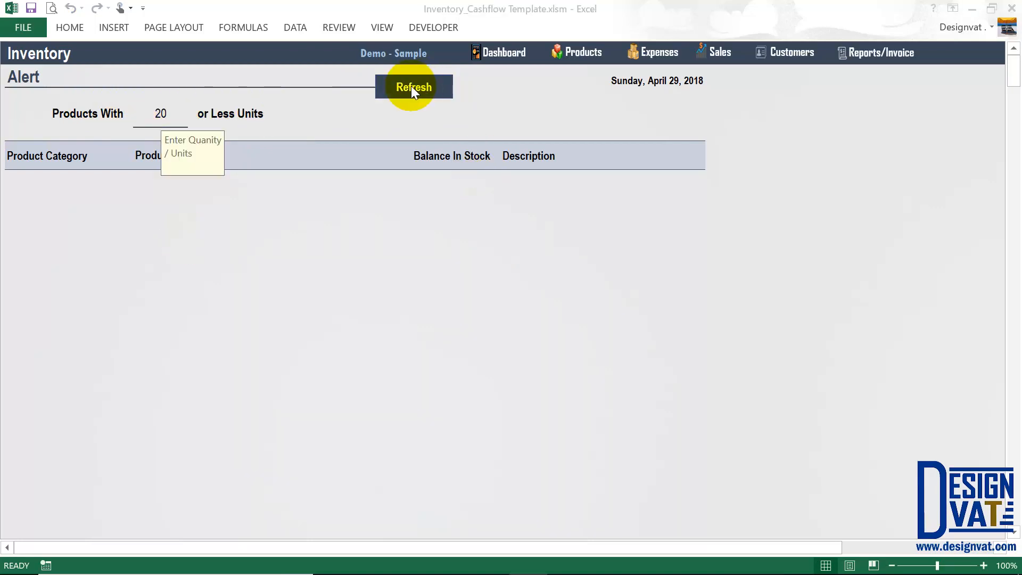
click(168, 113)
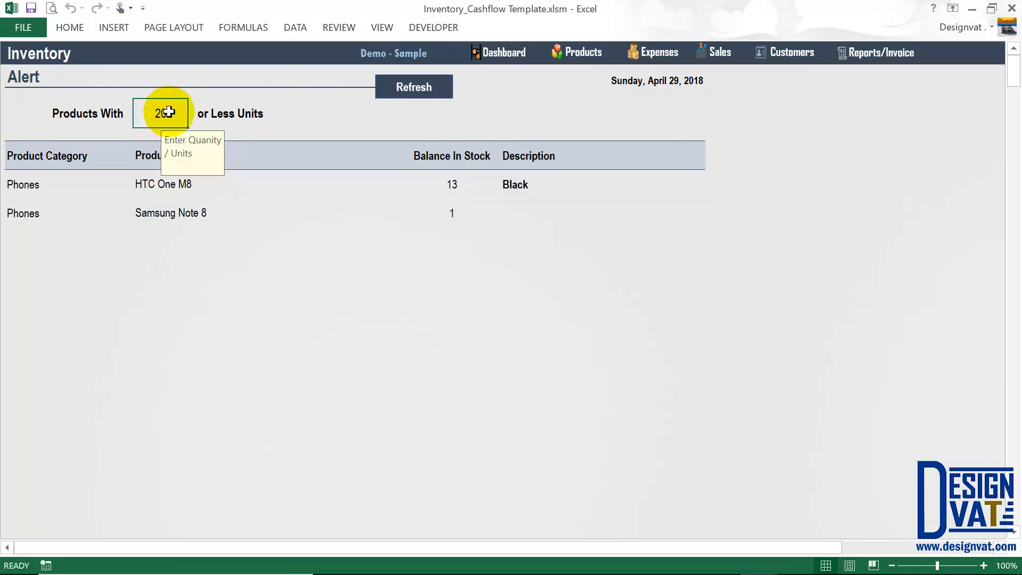
drag(468, 181, 461, 211)
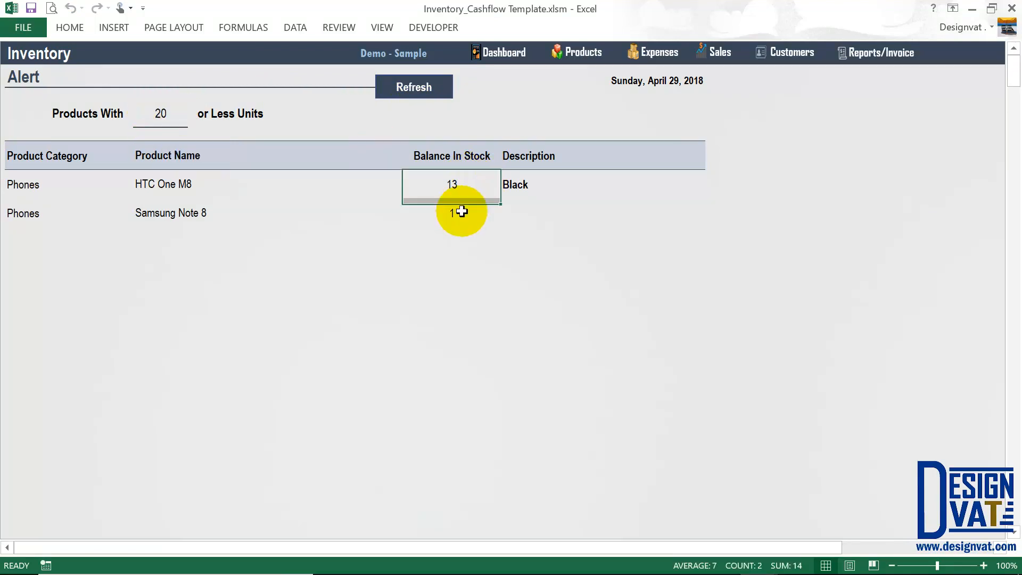
Change the Inventory Alert threshold to 5 units and refresh the alert list.
double_click(180, 112)
key(shift+Home)
text(5)
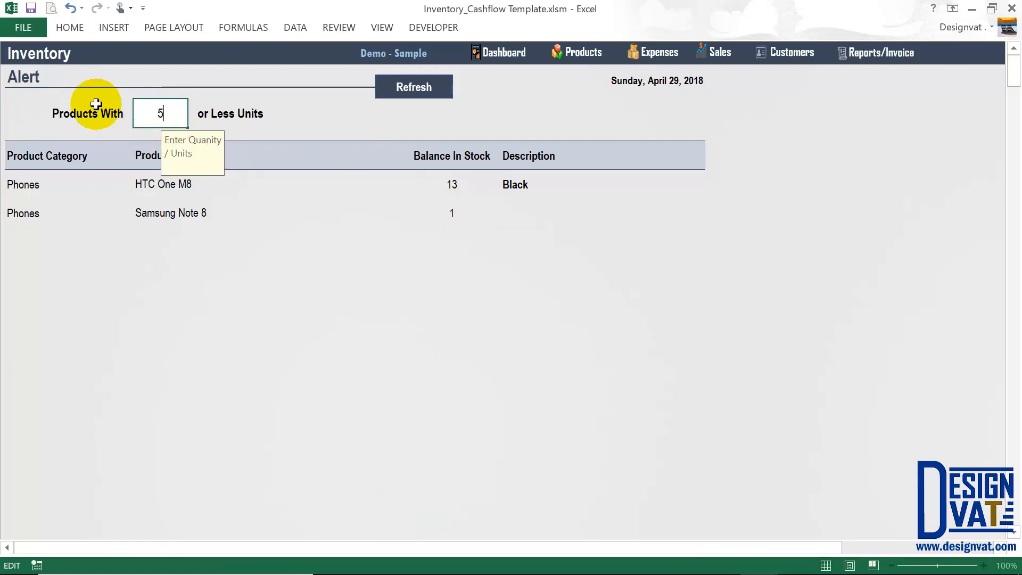
key(Return)
click(152, 117)
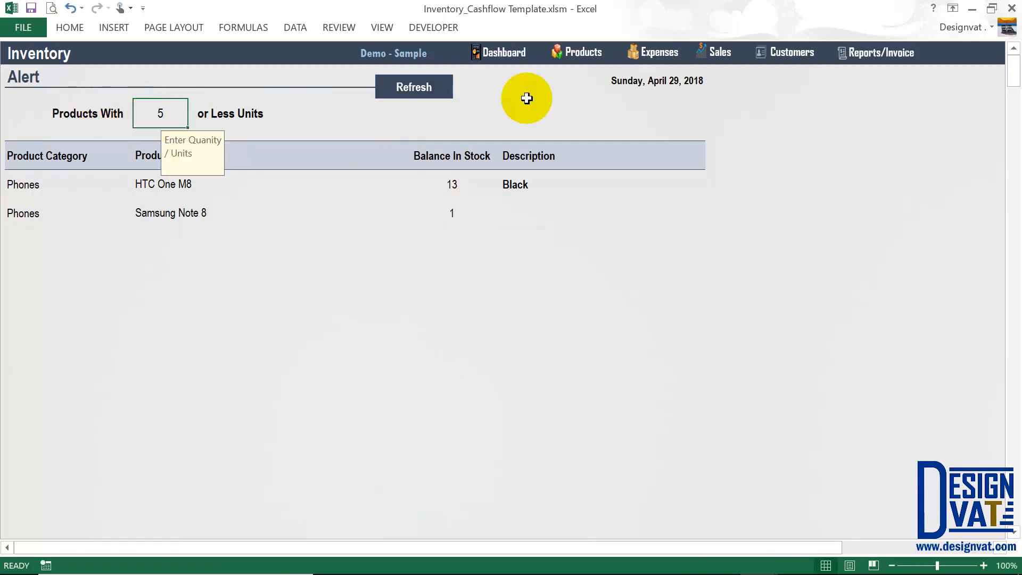
click(424, 87)
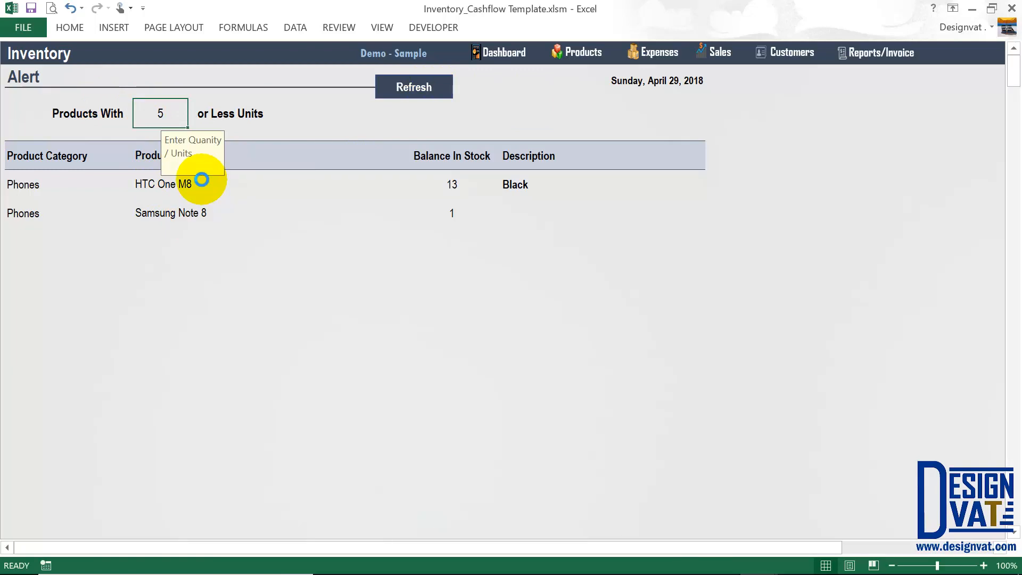
Review the remaining Samsung Note 8 row and the Product Category column.
click(575, 58)
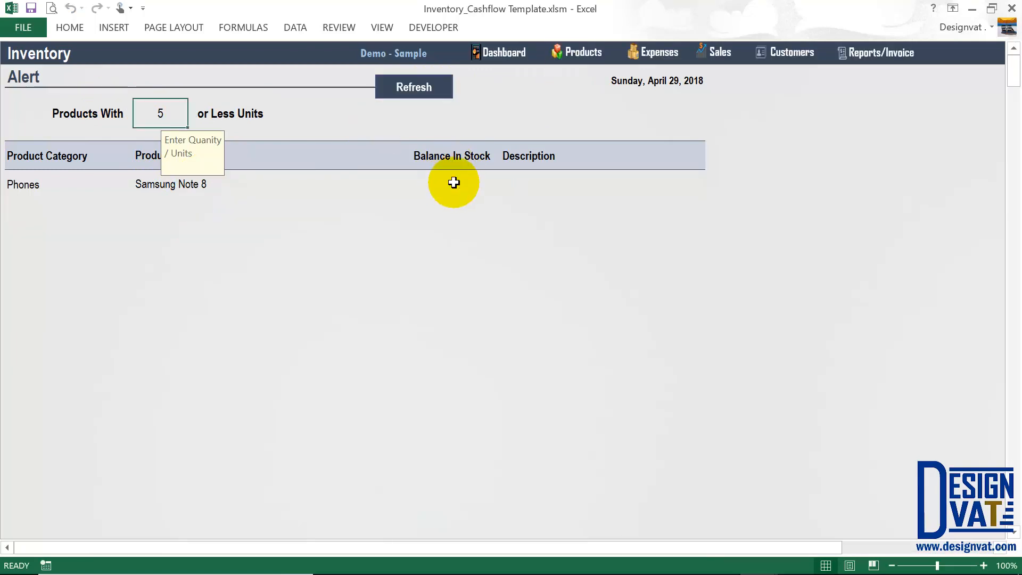
drag(452, 184, 92, 184)
click(232, 195)
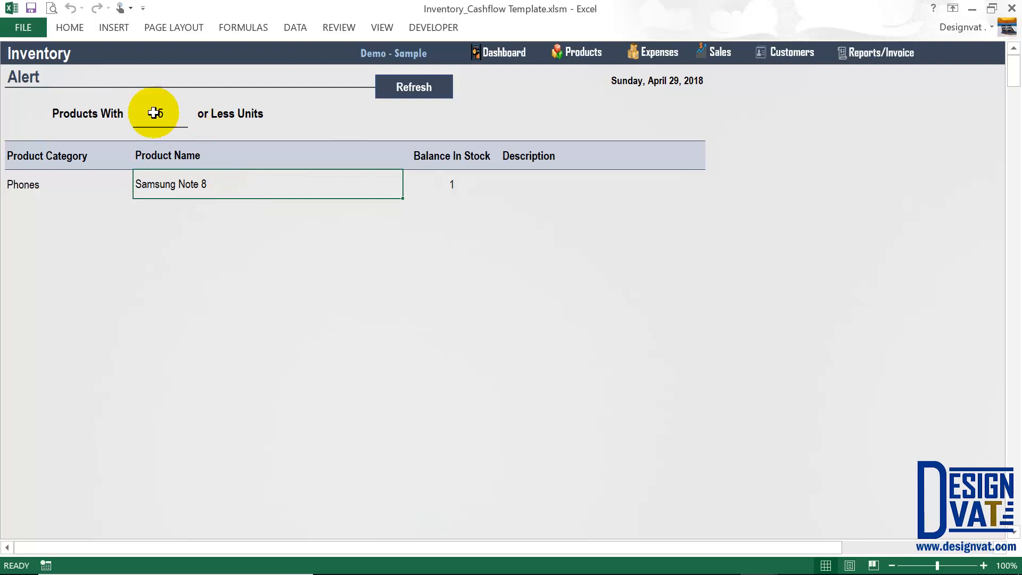
click(154, 113)
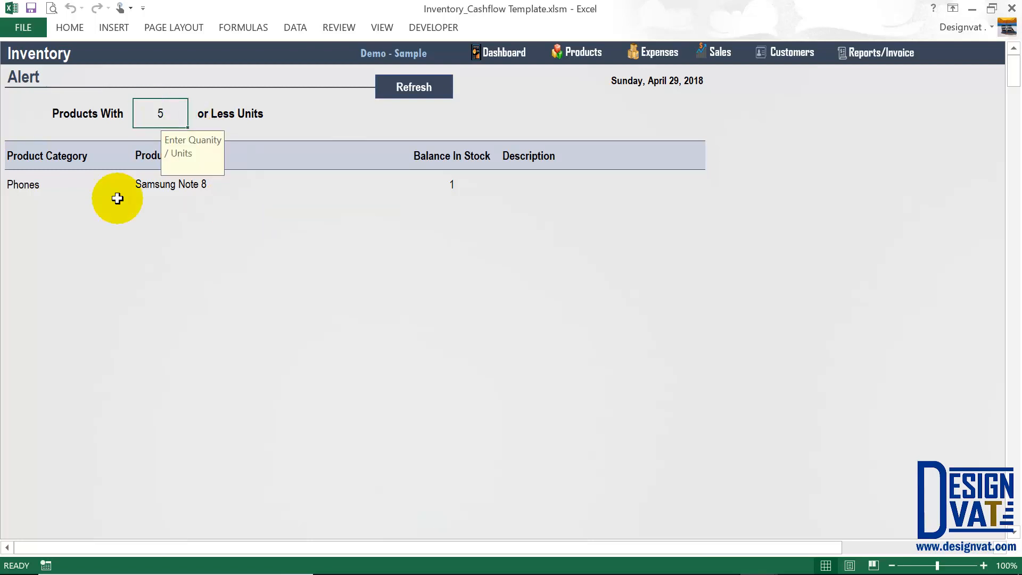
drag(57, 155, 69, 367)
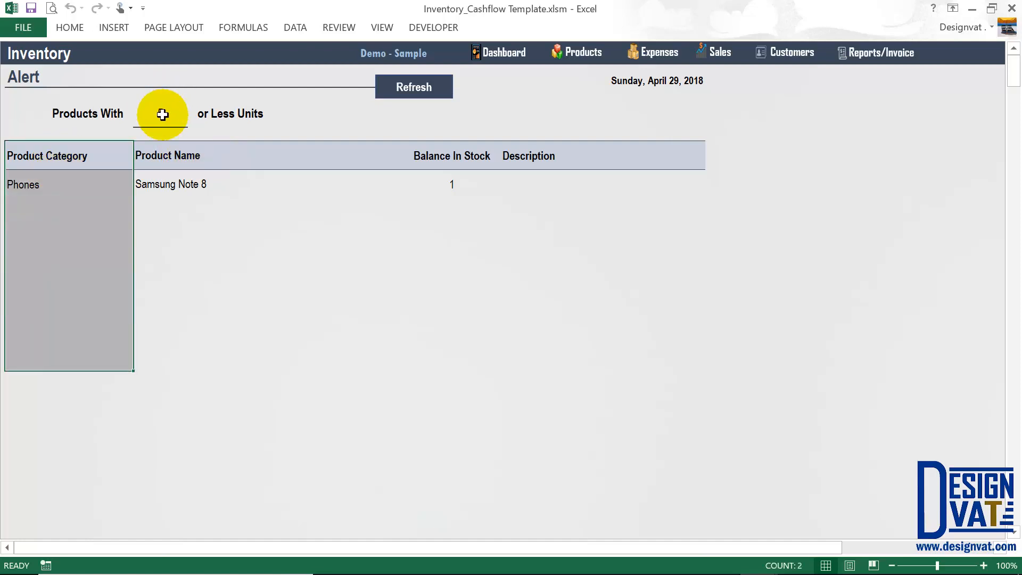
click(162, 112)
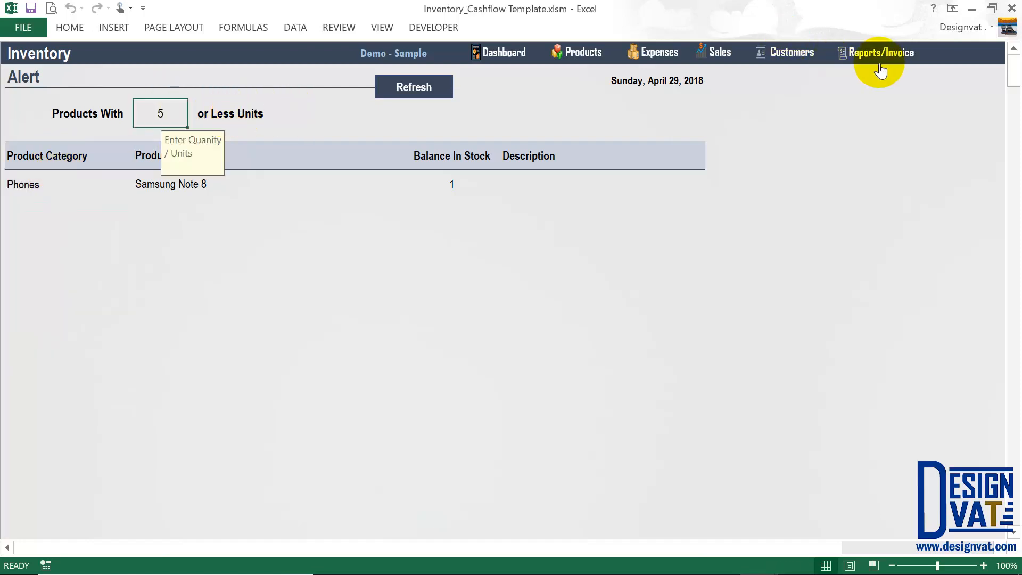
click(880, 60)
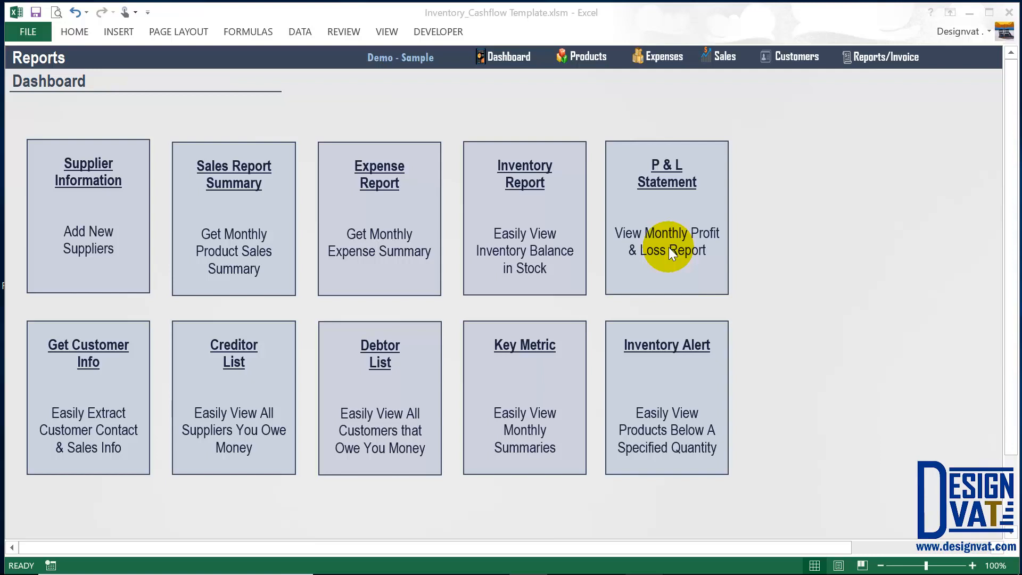
click(670, 185)
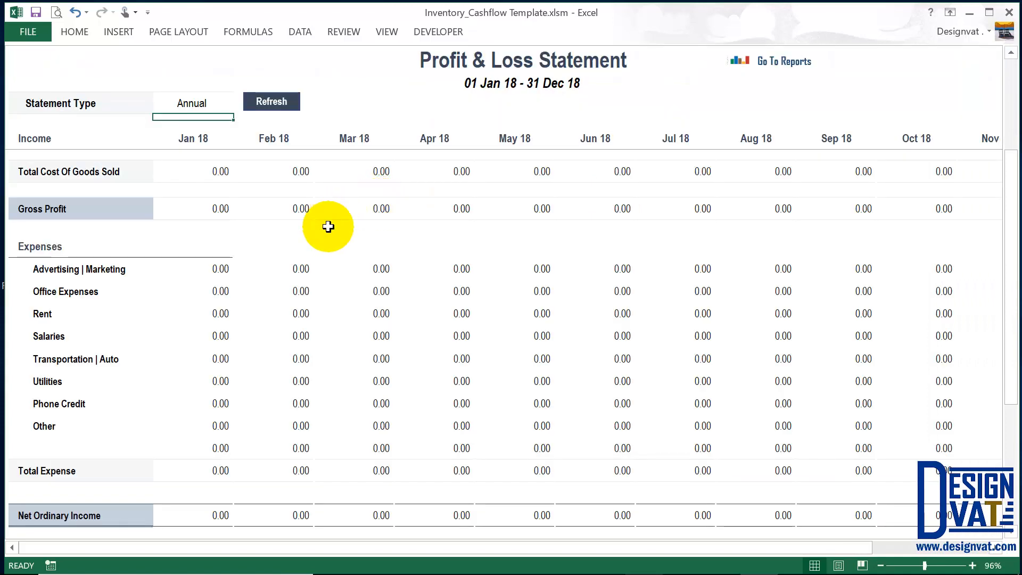
scroll(331, 224, up, 2)
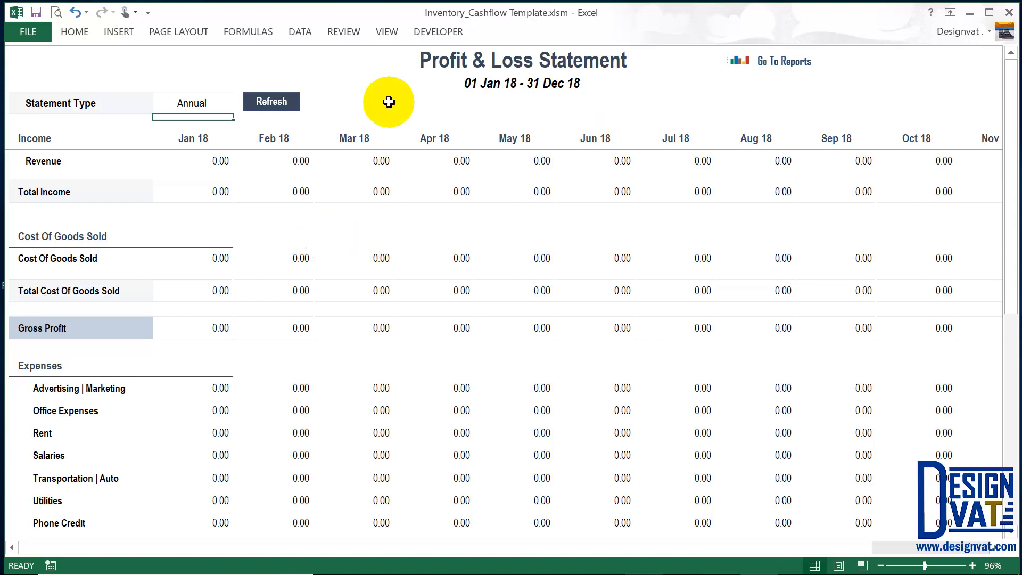
click(522, 55)
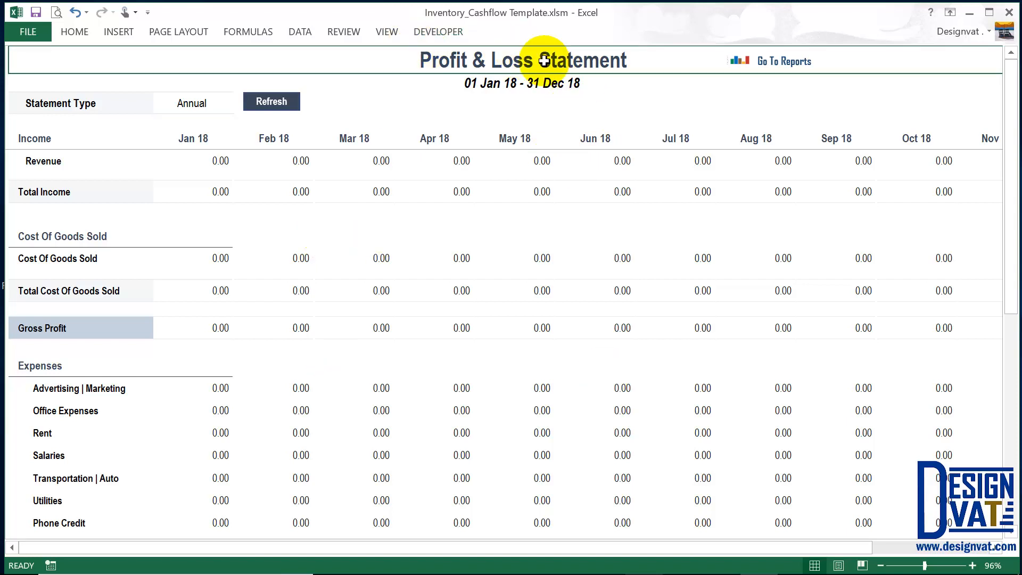
click(477, 81)
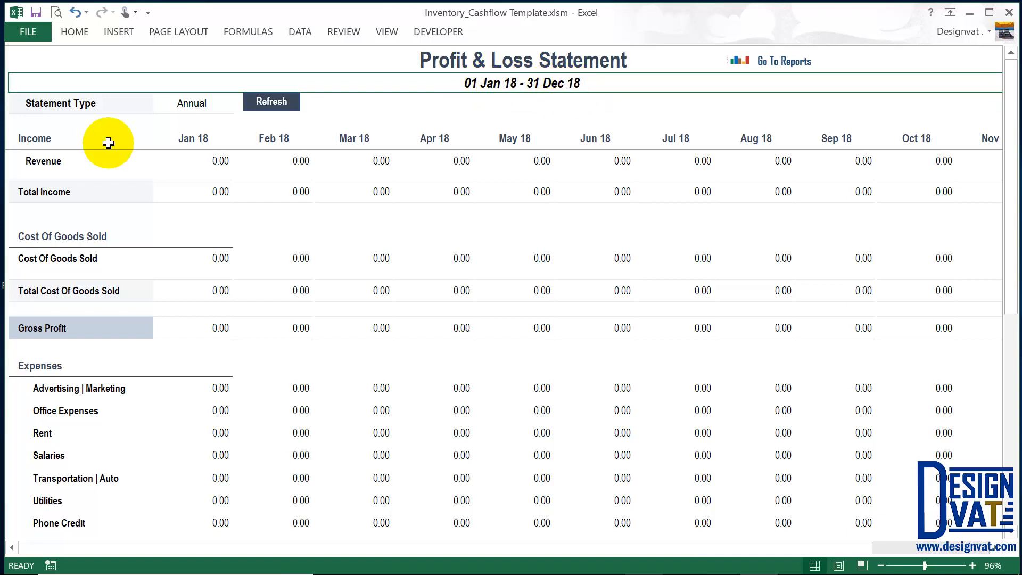
click(203, 138)
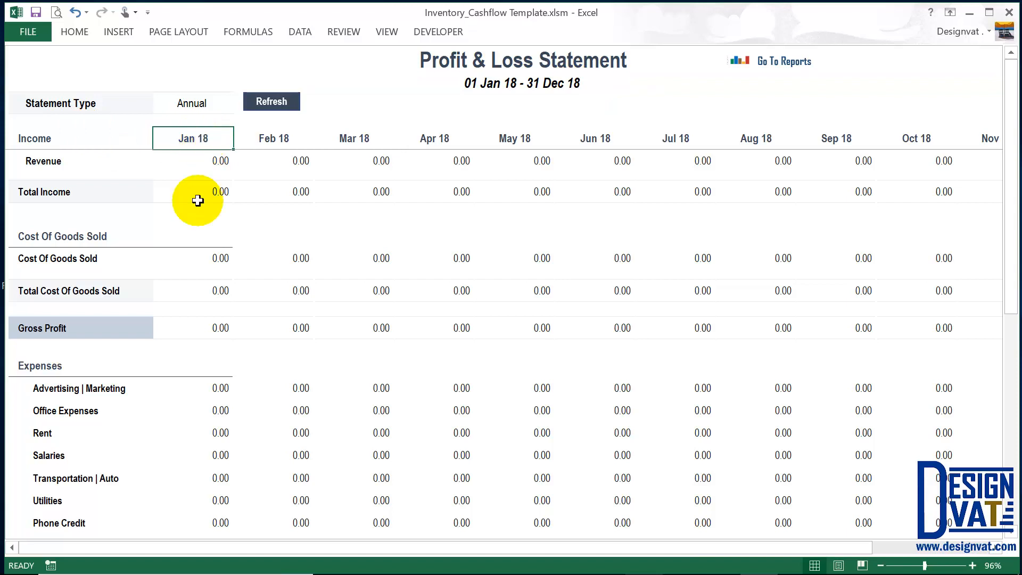
click(282, 136)
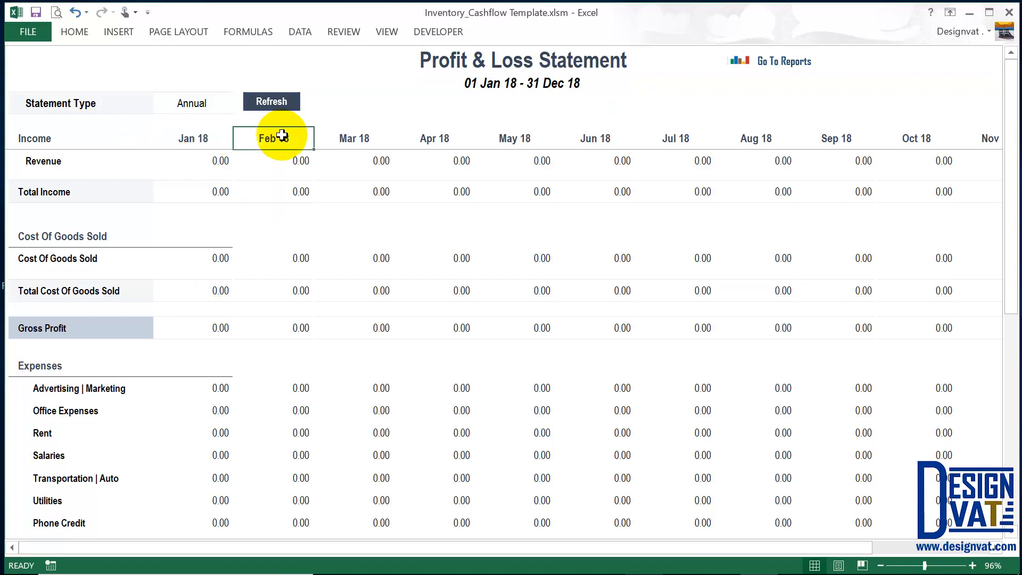
click(345, 137)
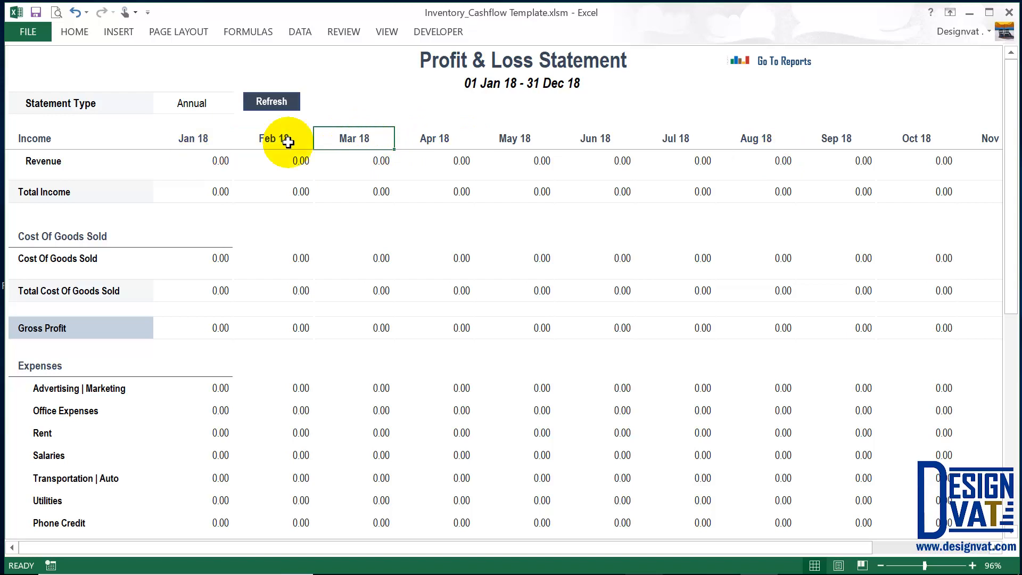
drag(858, 548, 954, 549)
click(926, 61)
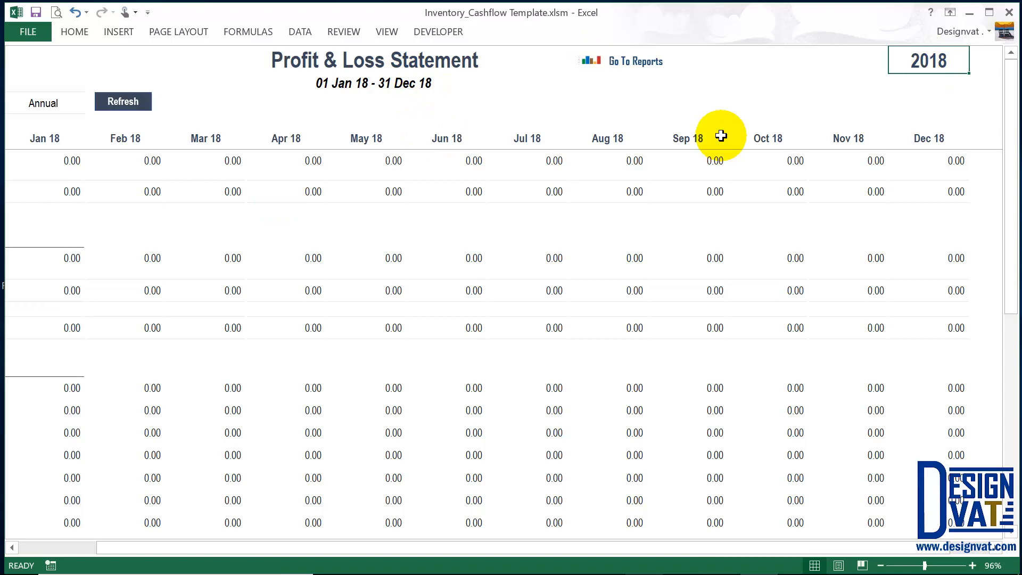
text(2020)
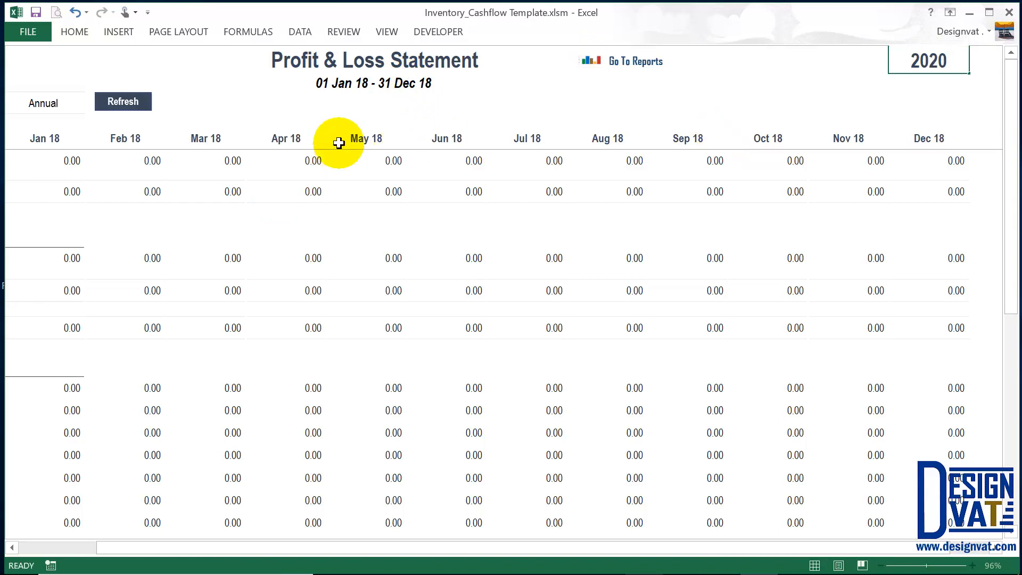
click(357, 87)
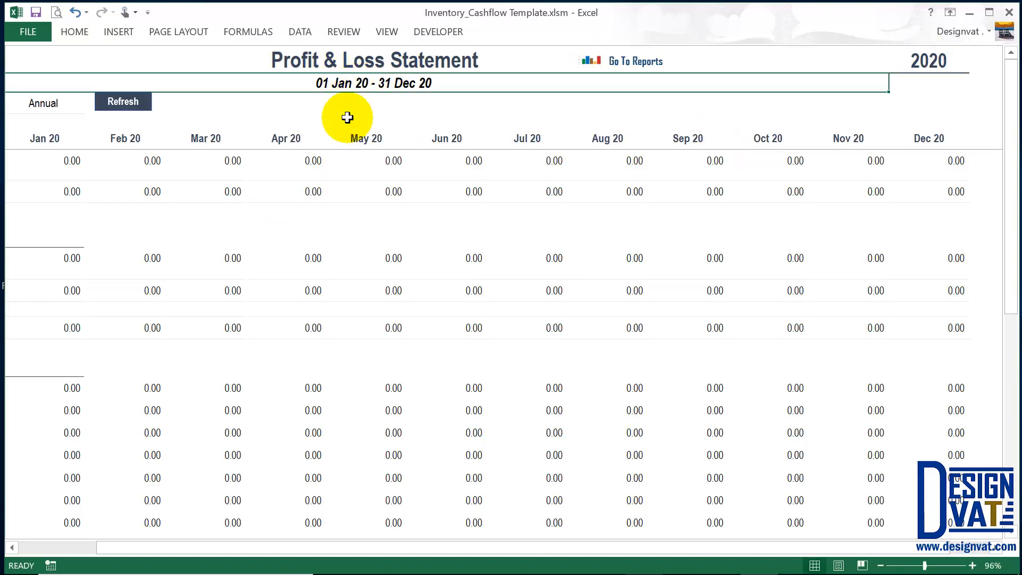
click(292, 138)
click(383, 138)
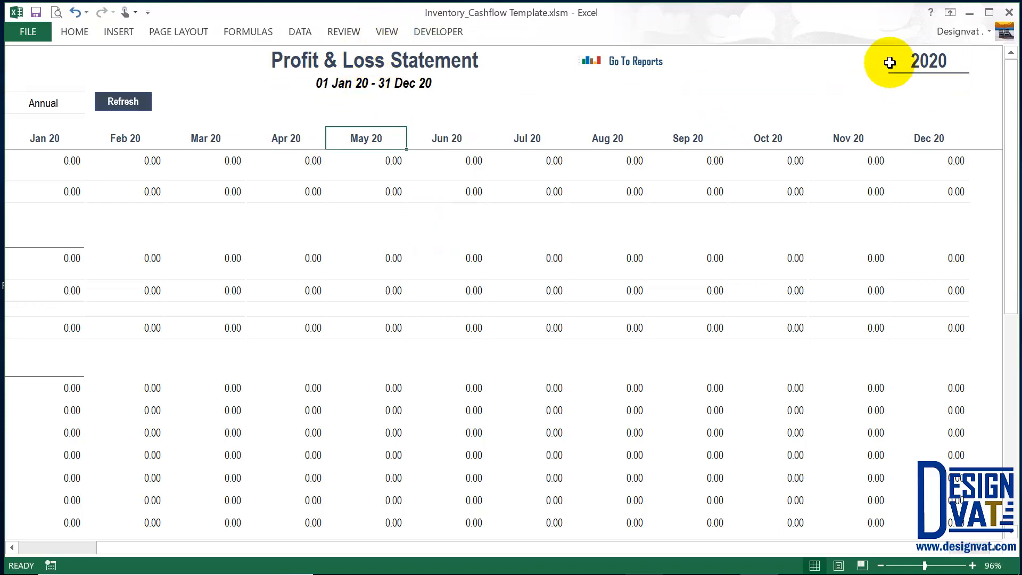
click(928, 61)
text(2018)
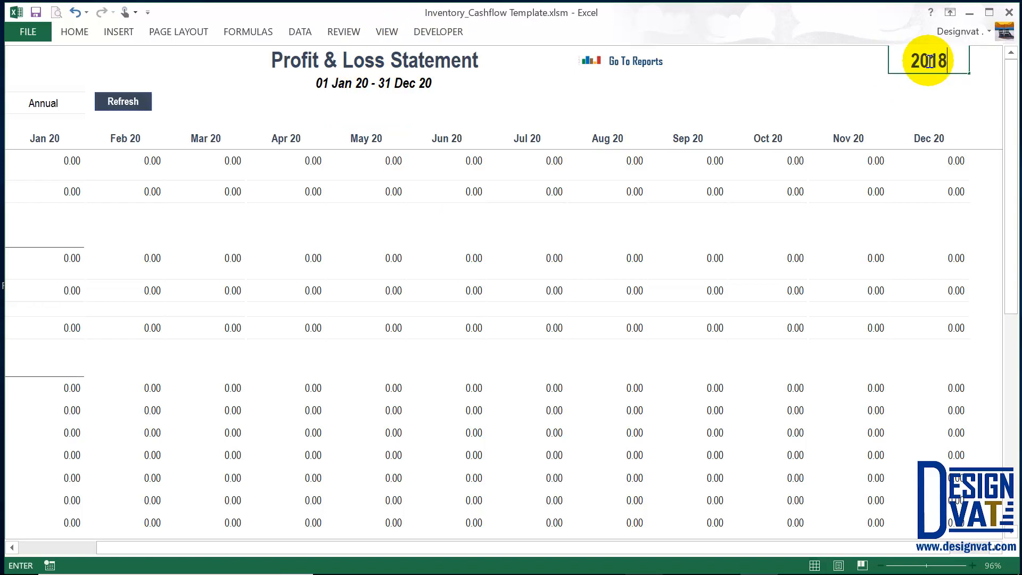
key(Return)
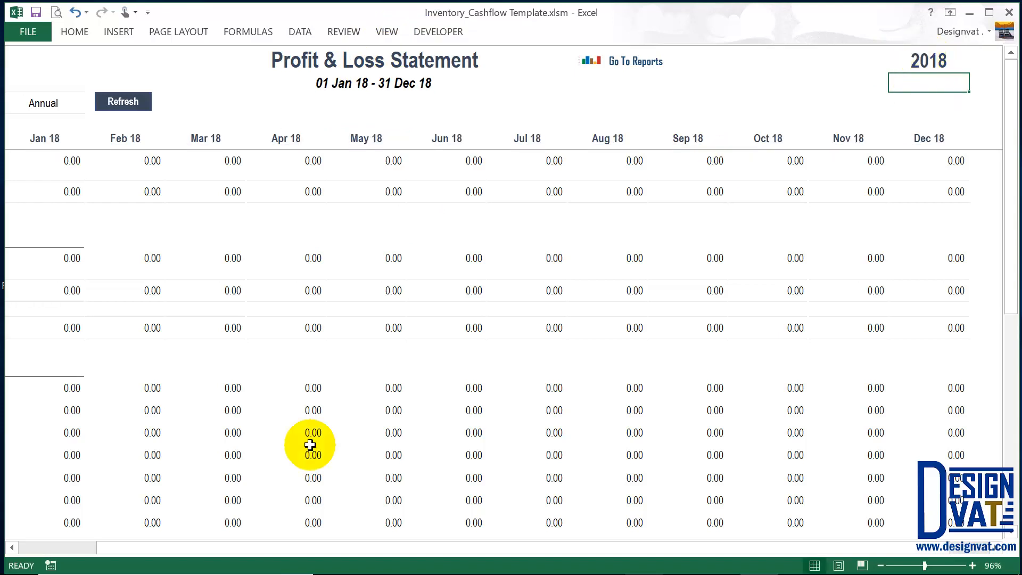
click(50, 549)
click(50, 552)
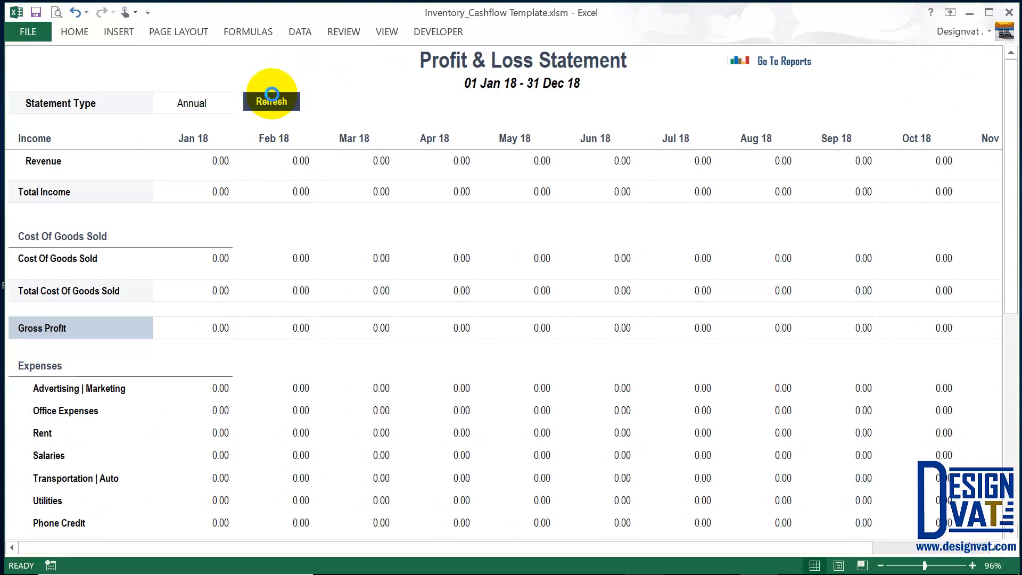
Refresh the Profit & Loss Statement and review the Revenue row, including March's 1,400,000.00.
click(272, 96)
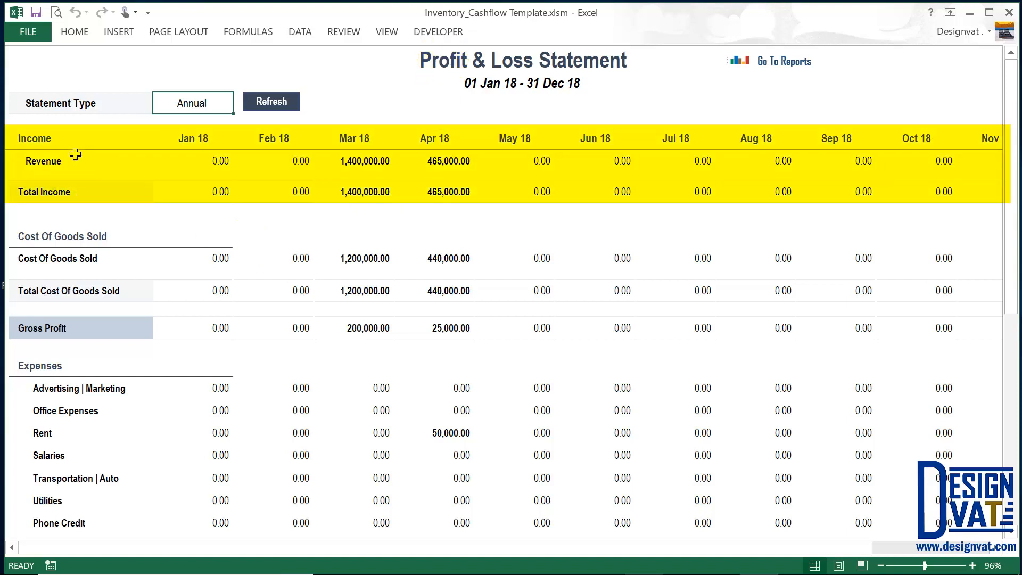
click(47, 165)
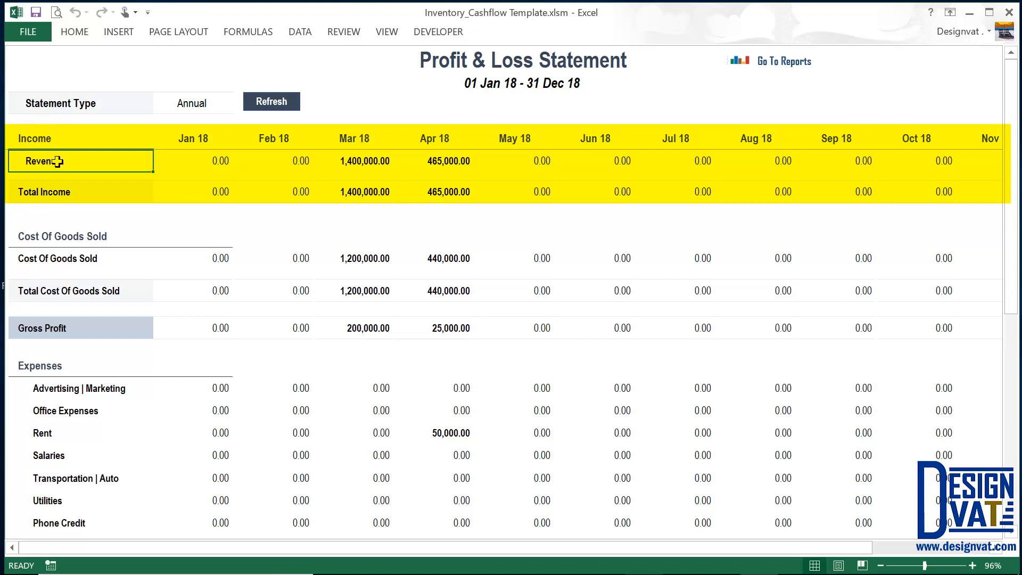
click(190, 155)
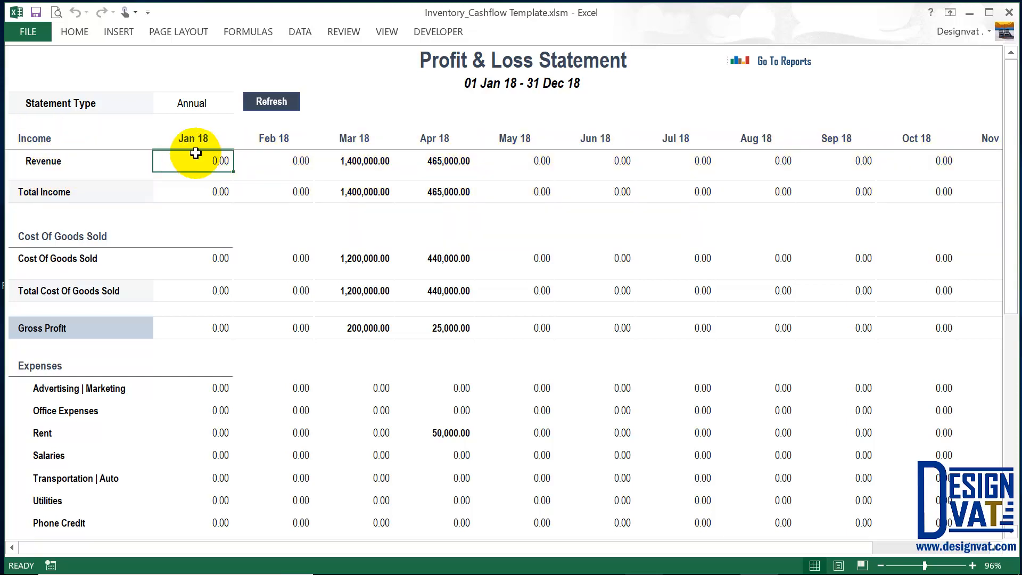
click(287, 156)
click(373, 159)
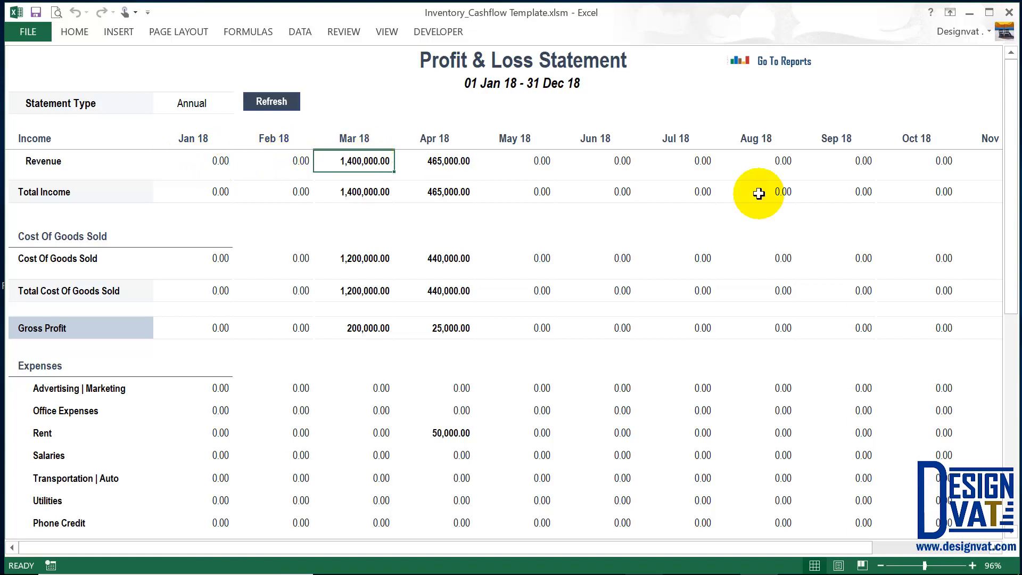
click(103, 153)
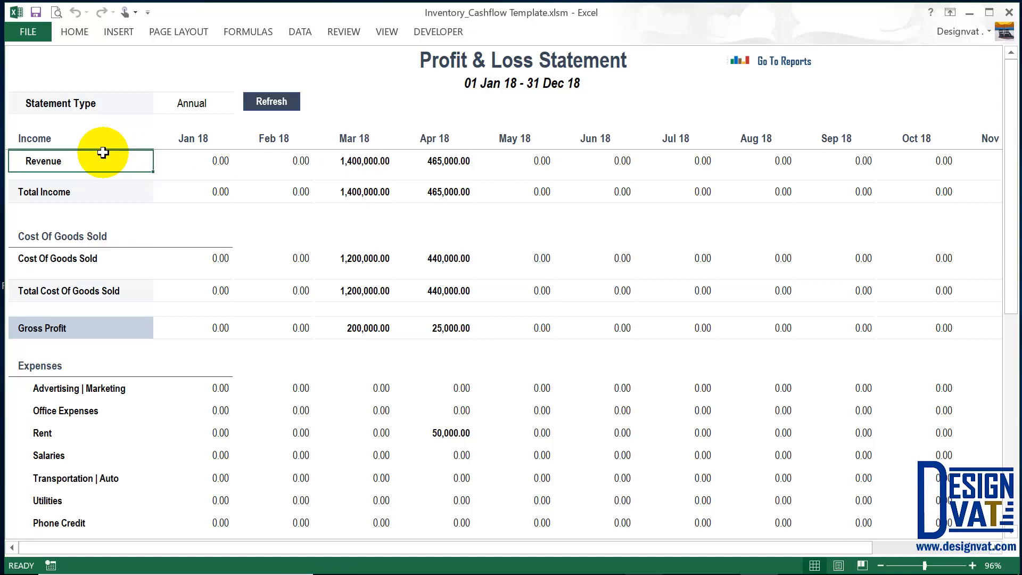
click(77, 243)
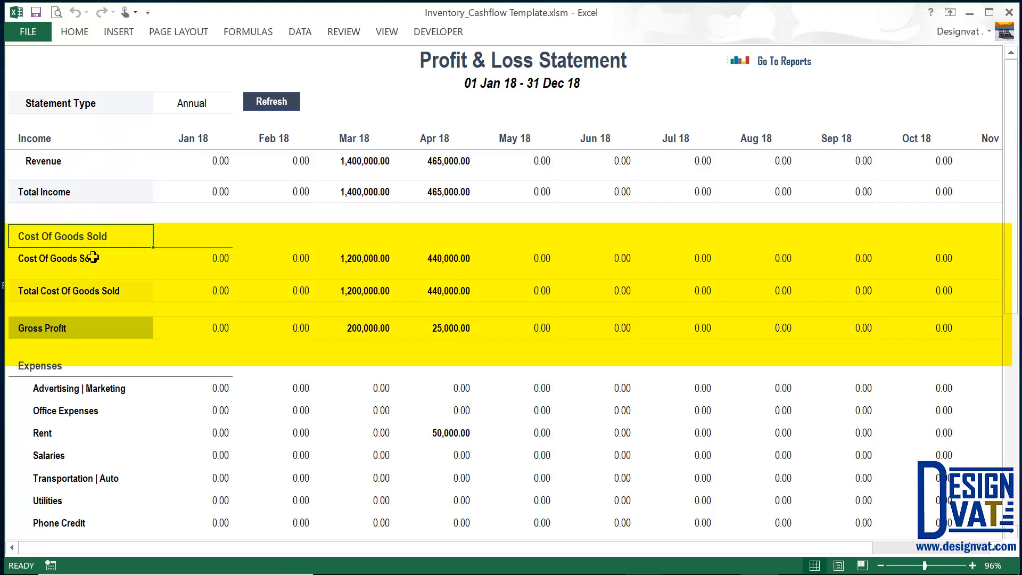
click(91, 256)
click(82, 257)
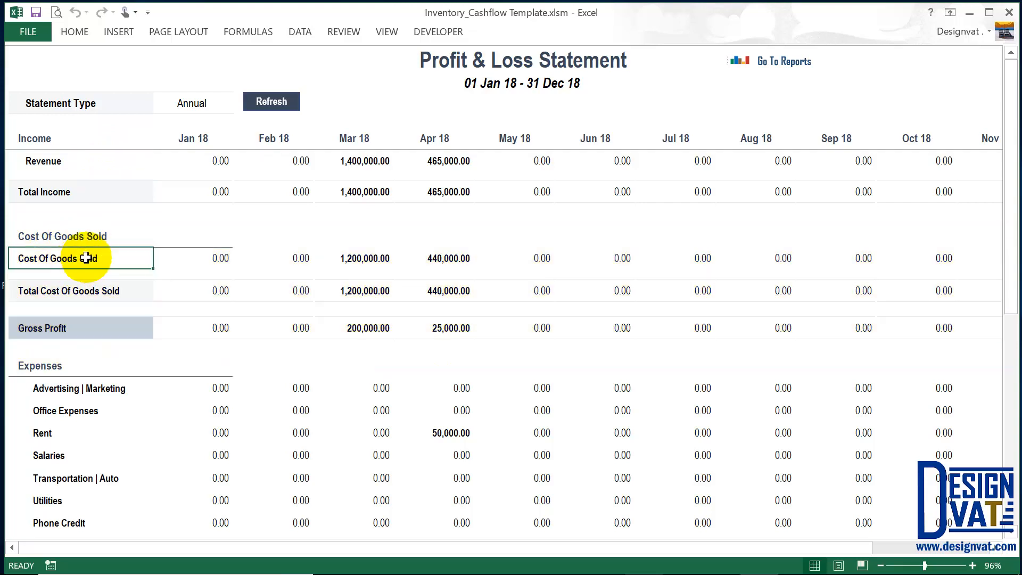
click(193, 139)
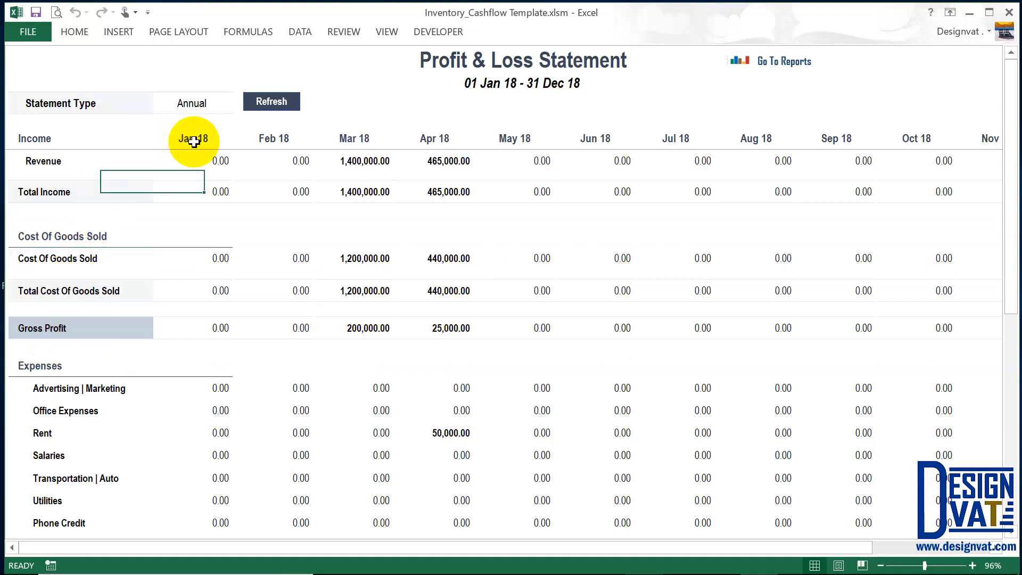
click(203, 158)
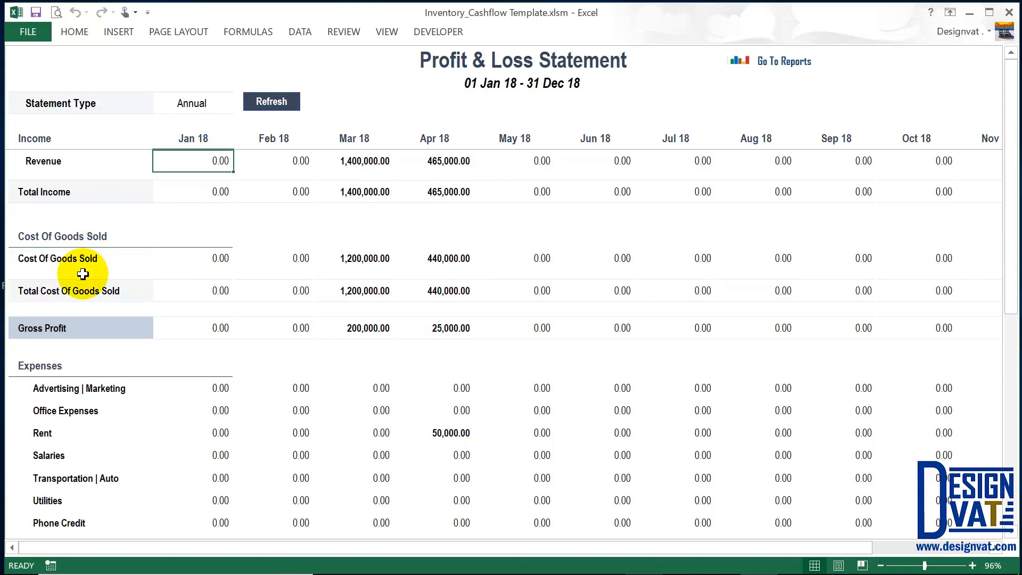
click(106, 258)
click(203, 257)
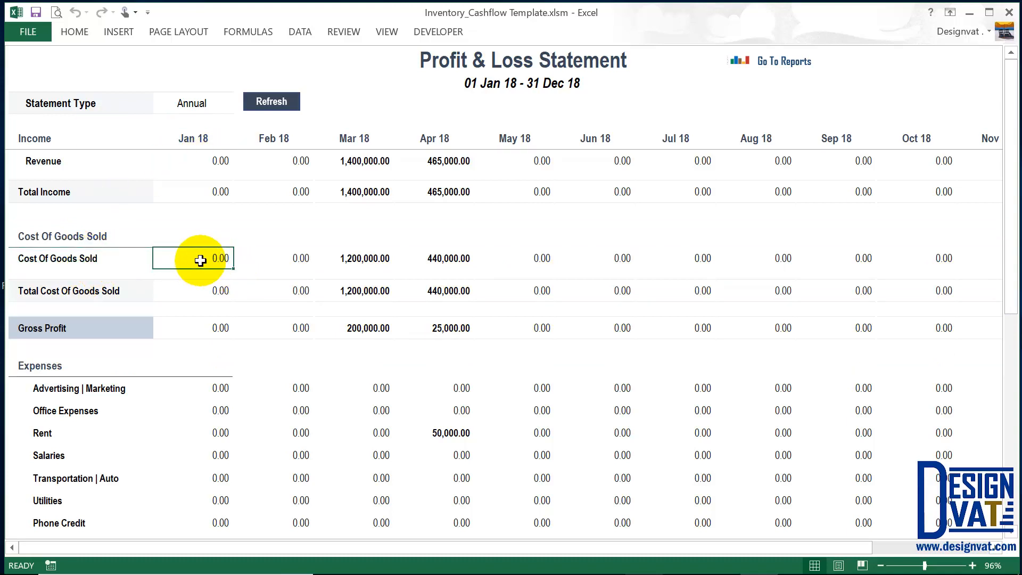
click(70, 329)
click(187, 192)
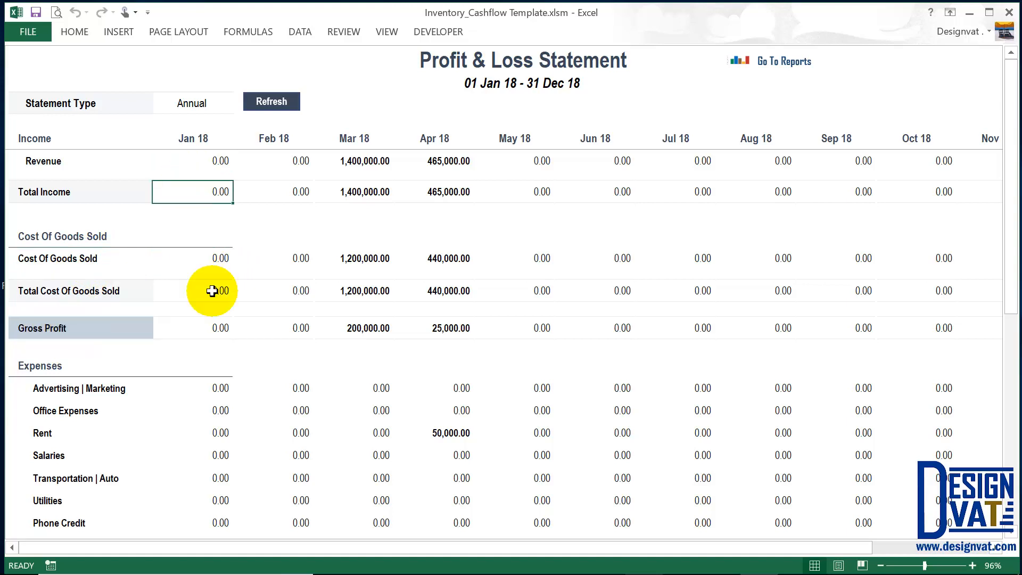
click(206, 292)
click(147, 328)
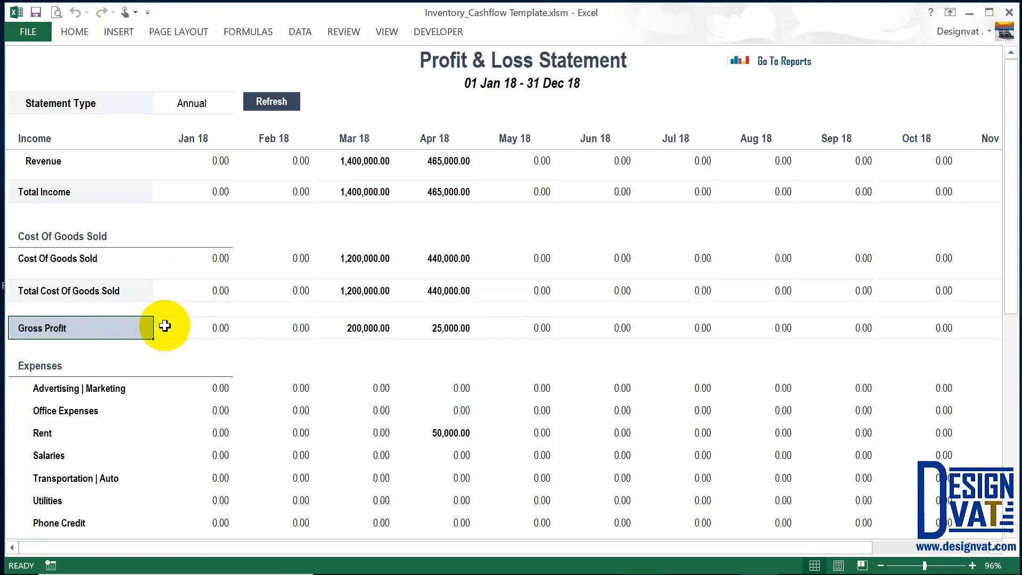
click(202, 329)
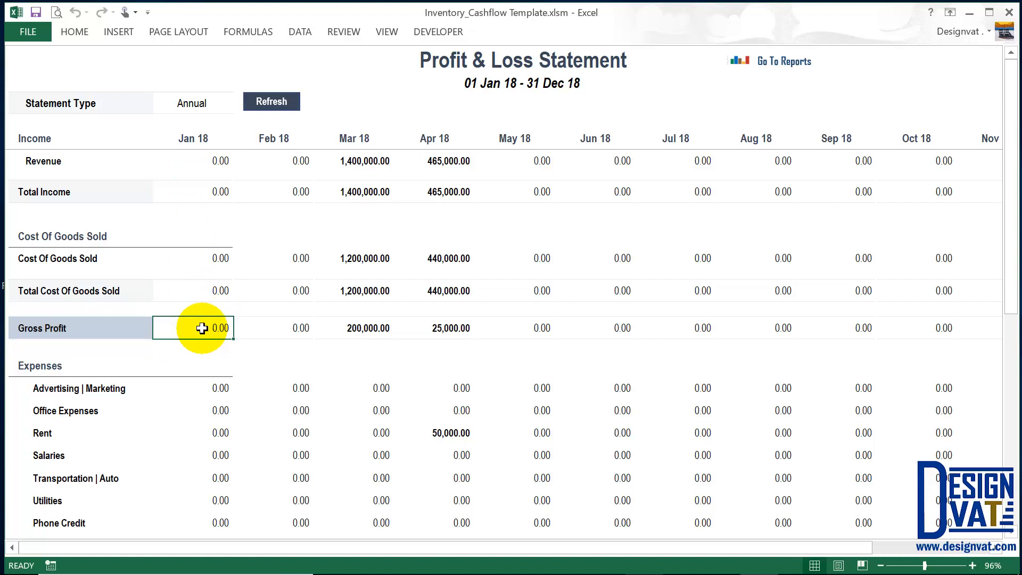
click(72, 362)
scroll(70, 362, down, 1)
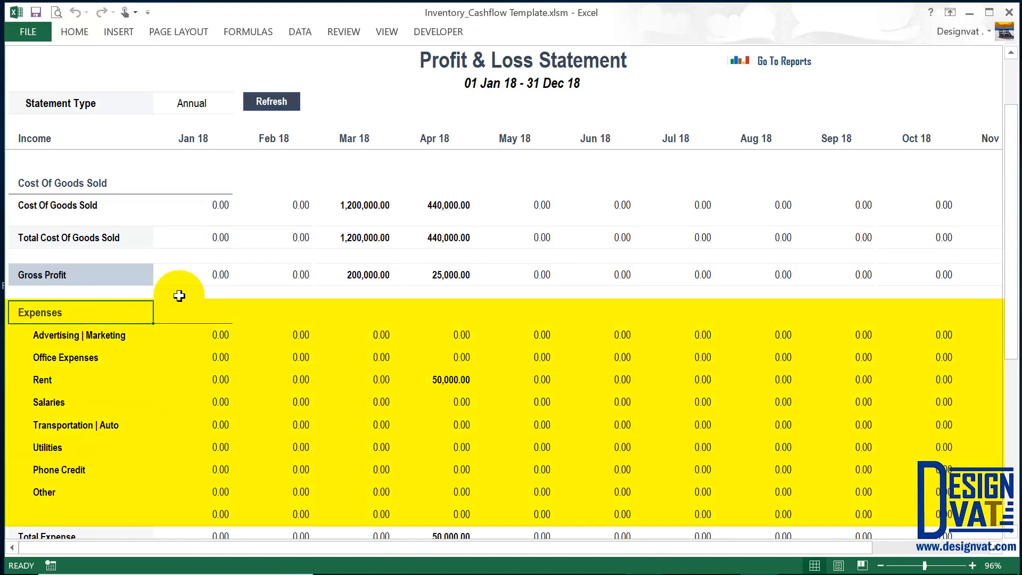
click(112, 333)
click(92, 360)
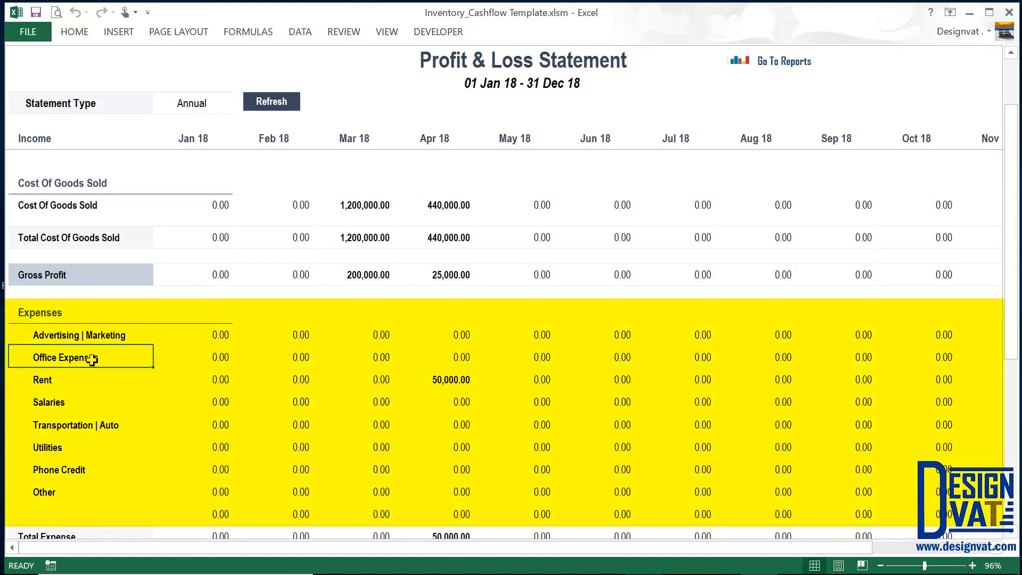
click(70, 381)
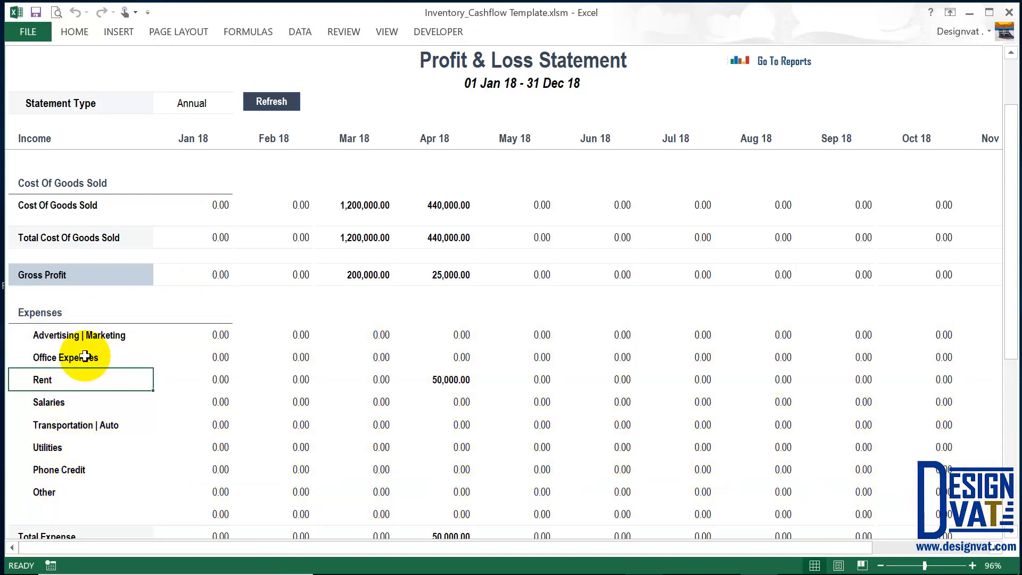
drag(69, 336, 52, 498)
From the reports dashboard, open the Expense sheet's Add Purchase form and show its Expense Type list.
click(789, 63)
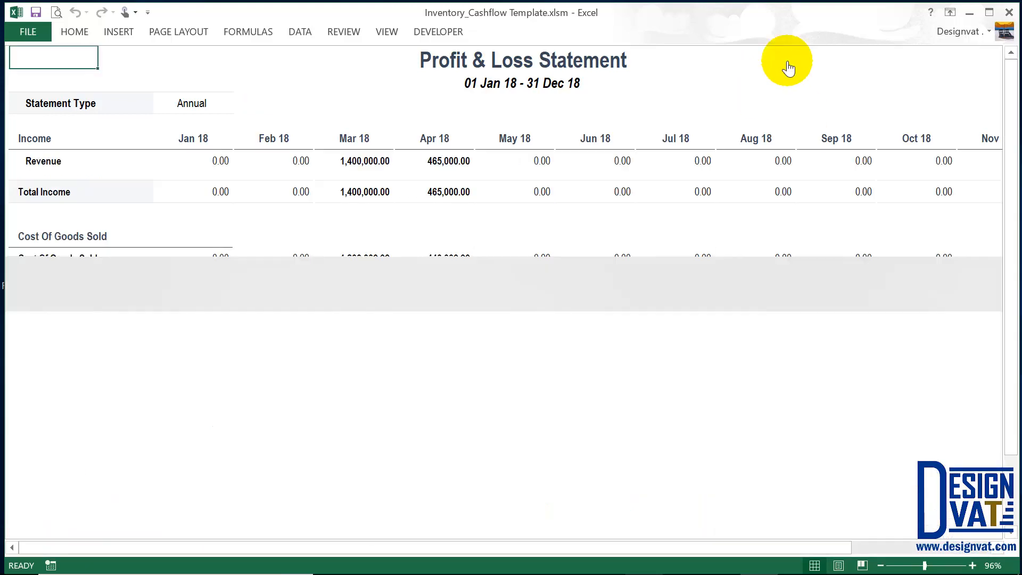
click(663, 57)
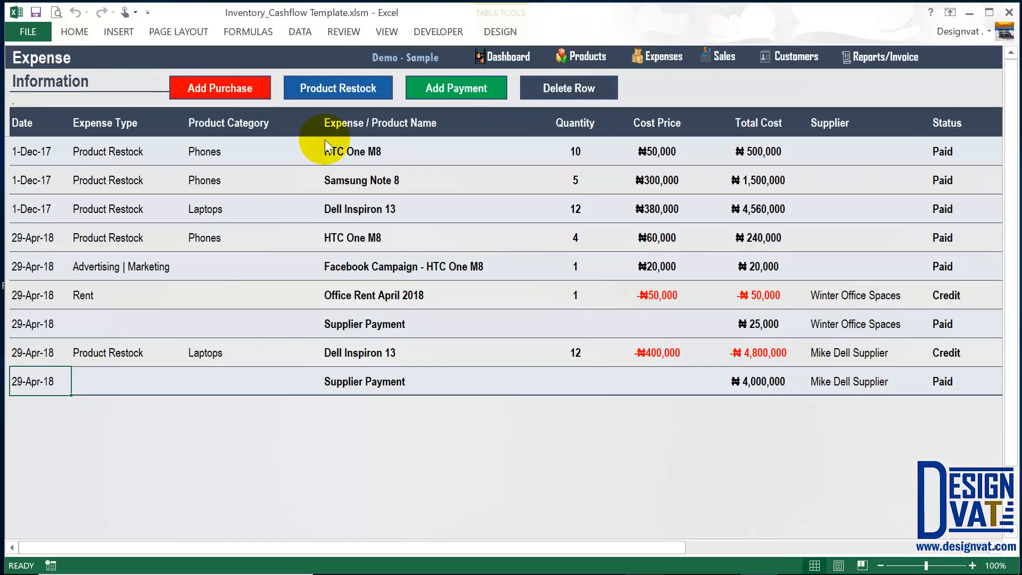
click(338, 88)
click(750, 210)
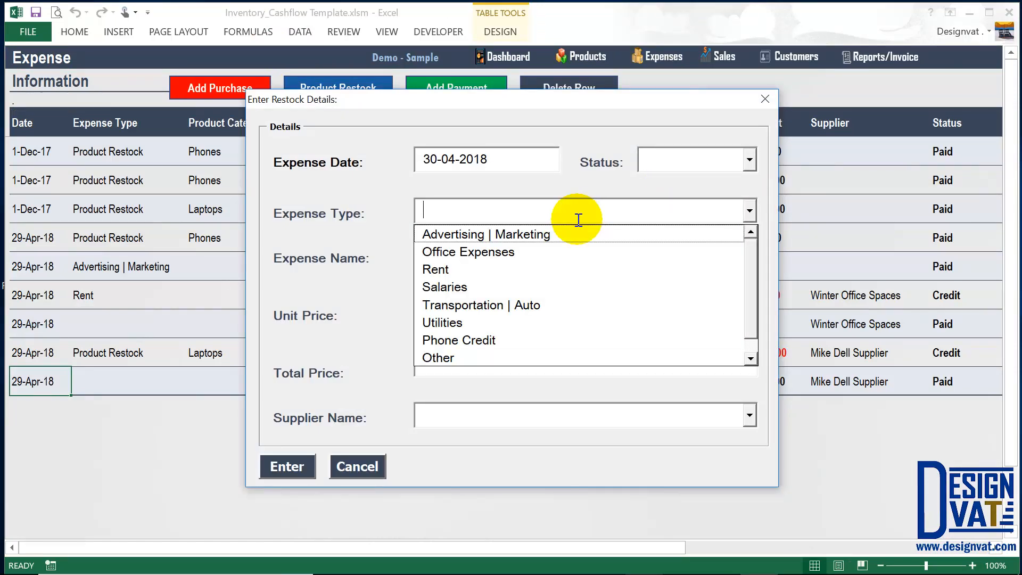
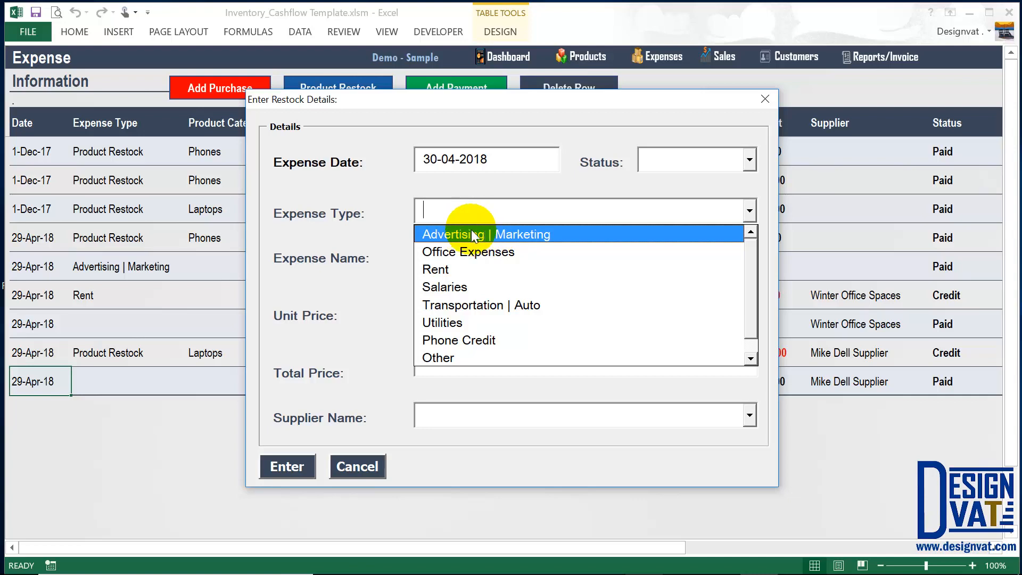
Dismiss the Expense Type list and cancel the restock expense entry without saving.
click(358, 466)
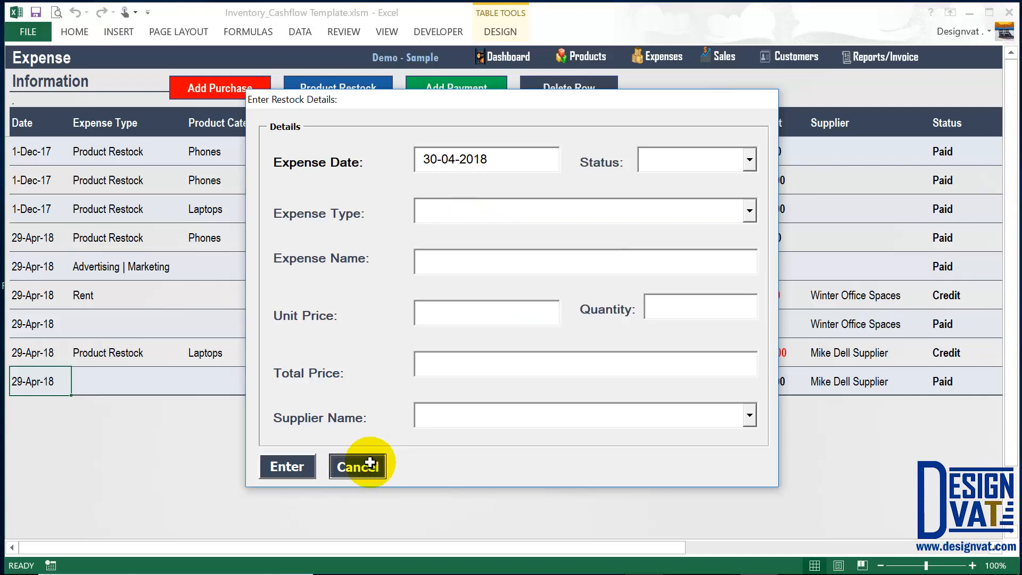
click(357, 466)
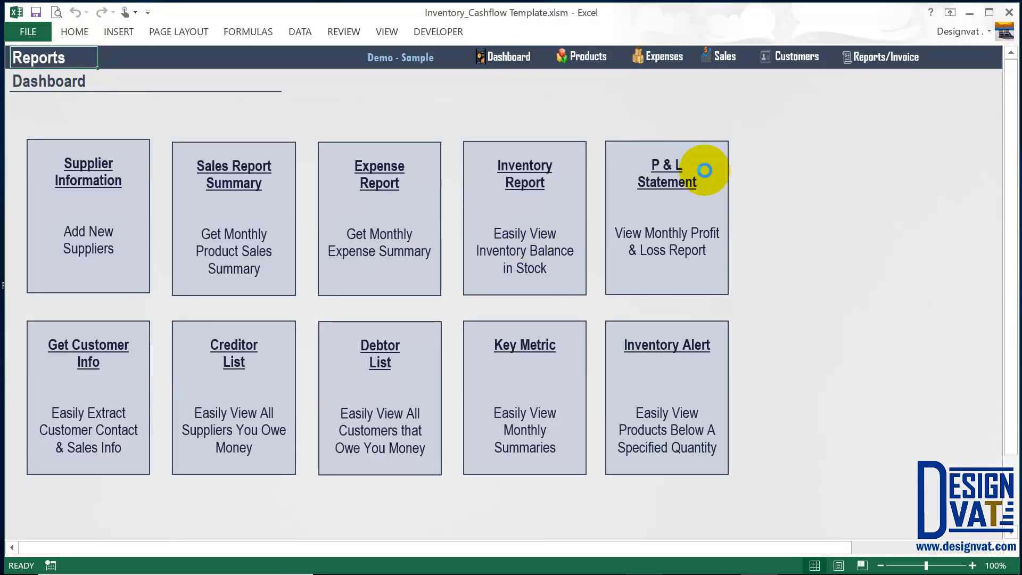
On the Profit & Loss Statement, rename the Advertising | Marketing category to 'Internet Scubscription'.
click(708, 168)
click(116, 335)
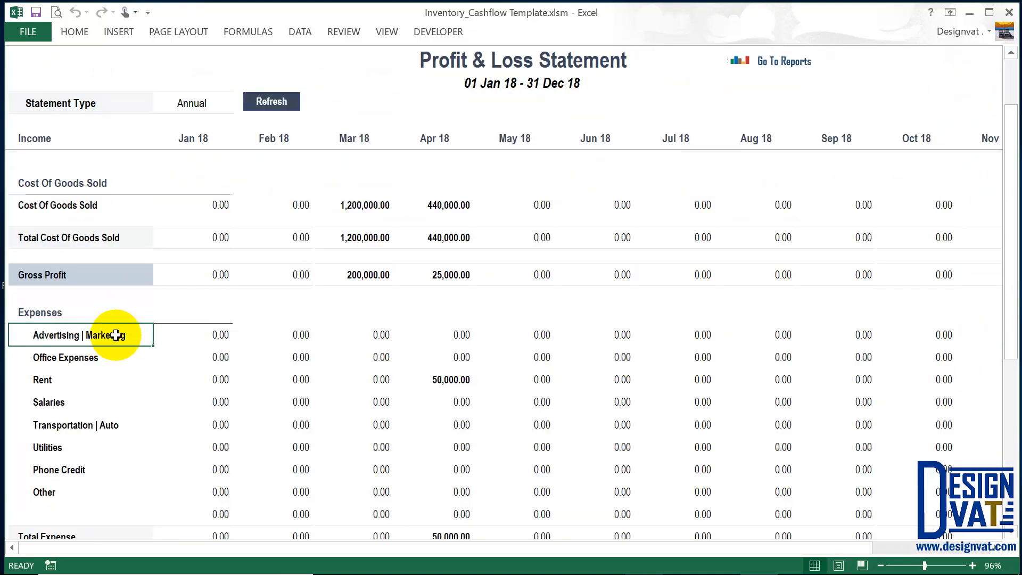
double_click(133, 335)
drag(133, 335, 31, 335)
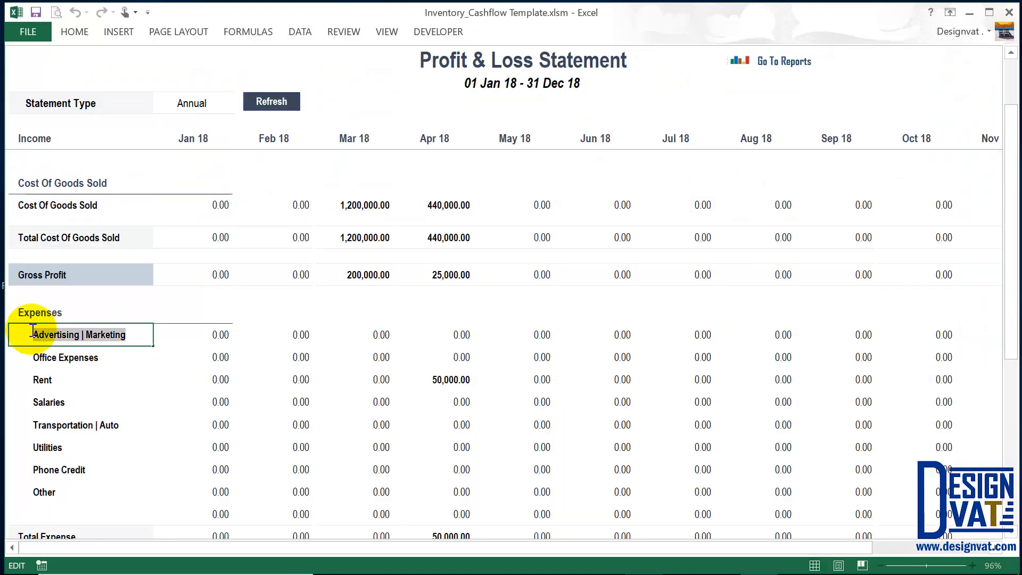
text(In)
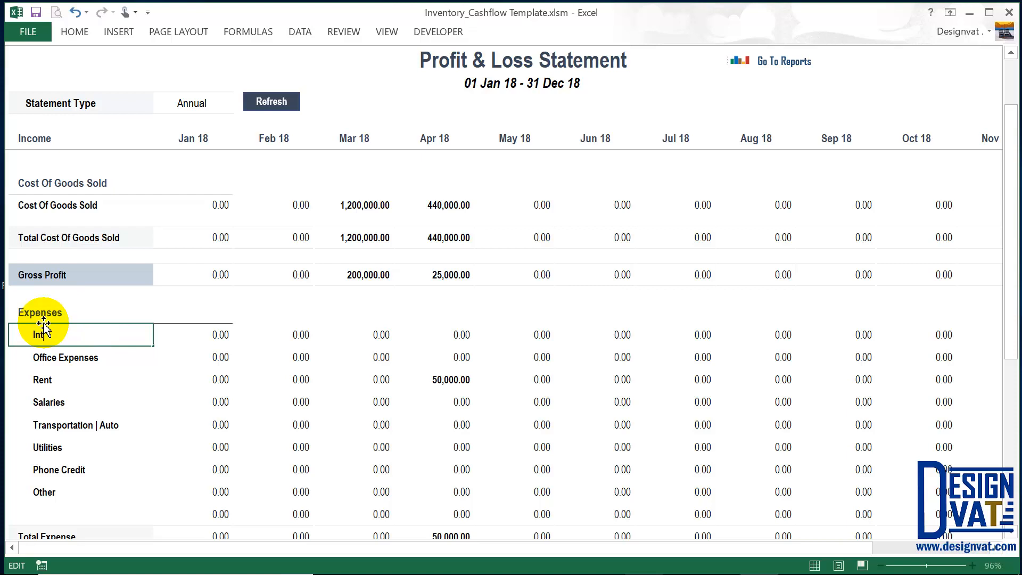
text(ternet Scubscription)
key(Return)
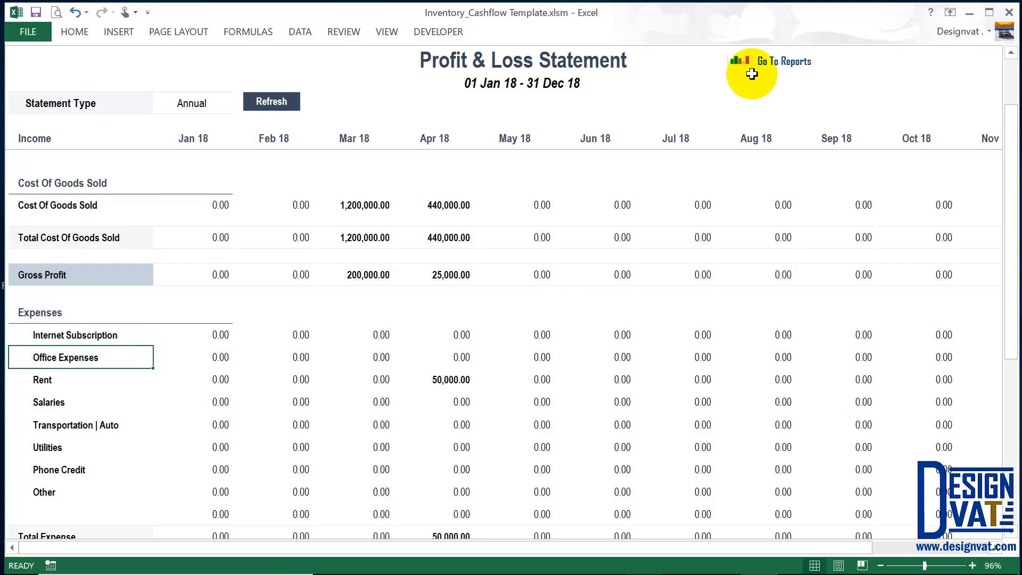
Check whether the Add Purchase form's Expense Type list reflects the renamed category, then cancel the form.
click(783, 62)
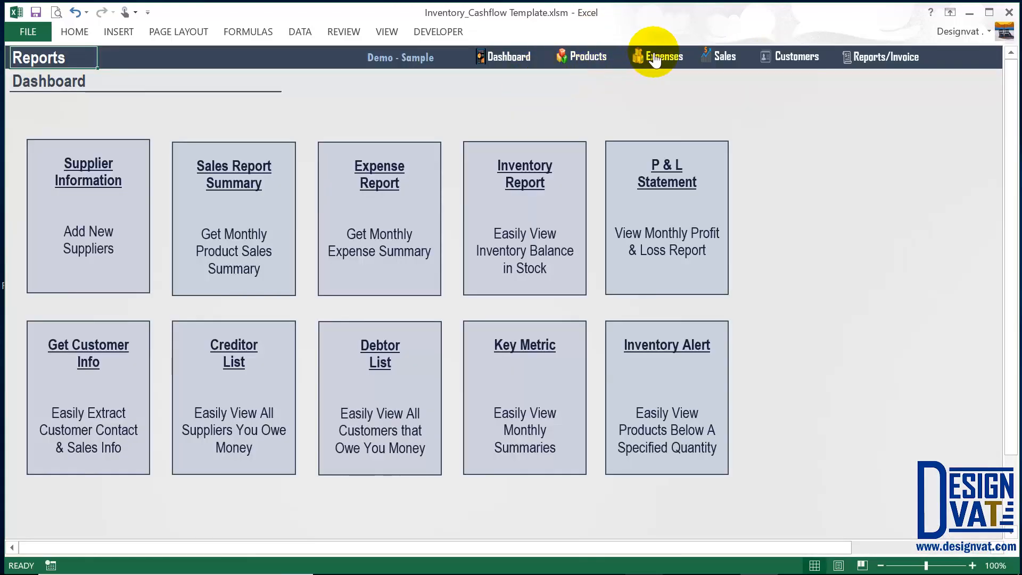
click(658, 57)
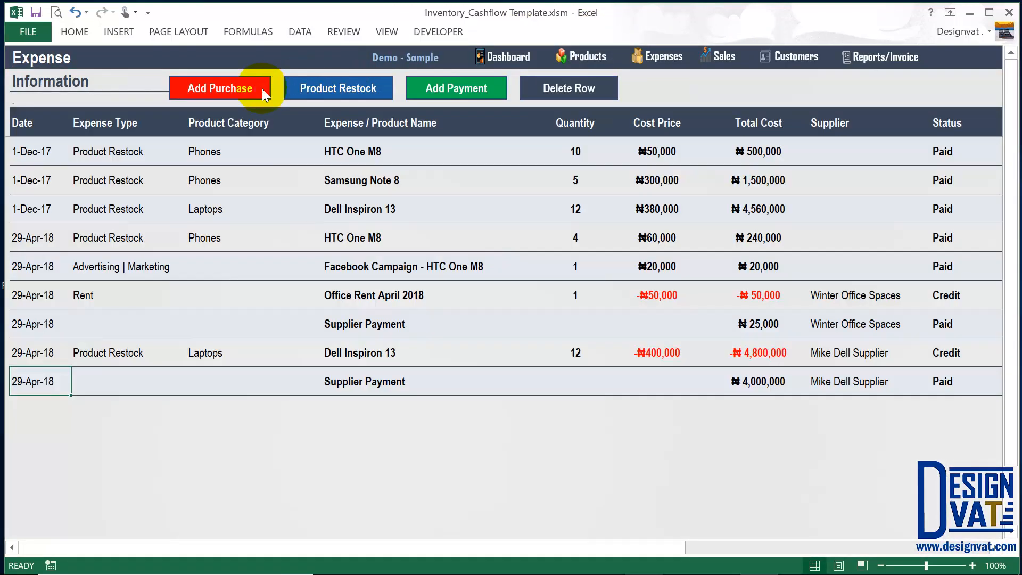
click(262, 88)
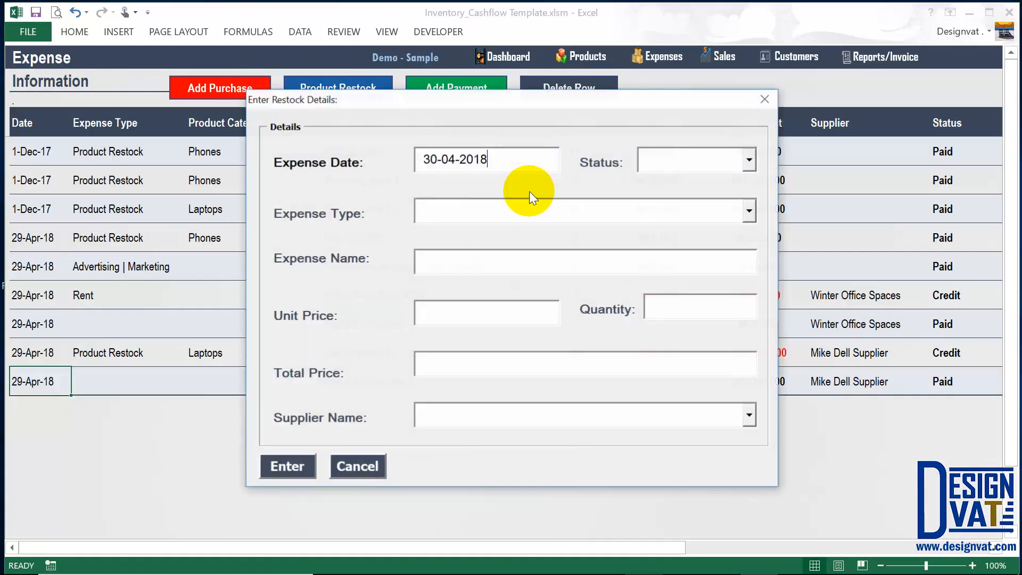
click(750, 211)
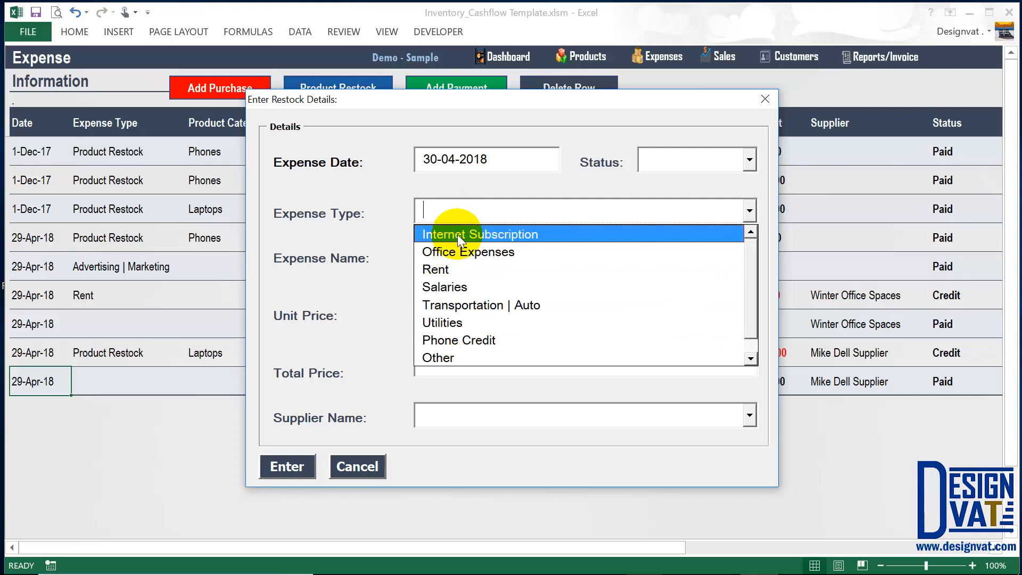
click(356, 467)
click(355, 468)
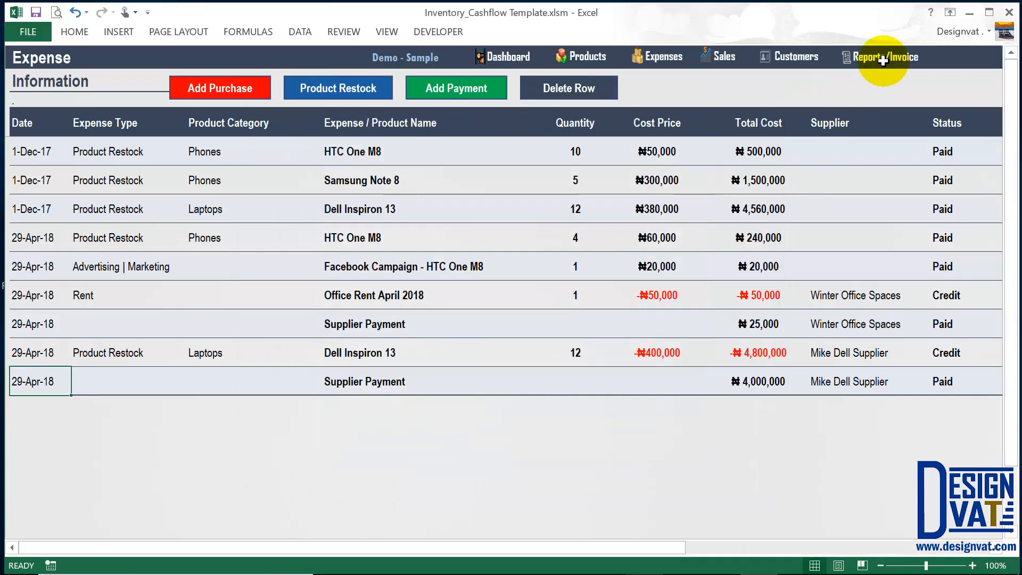
Undo the rename on the Profit & Loss Statement to restore Advertising | Marketing.
click(884, 58)
click(650, 216)
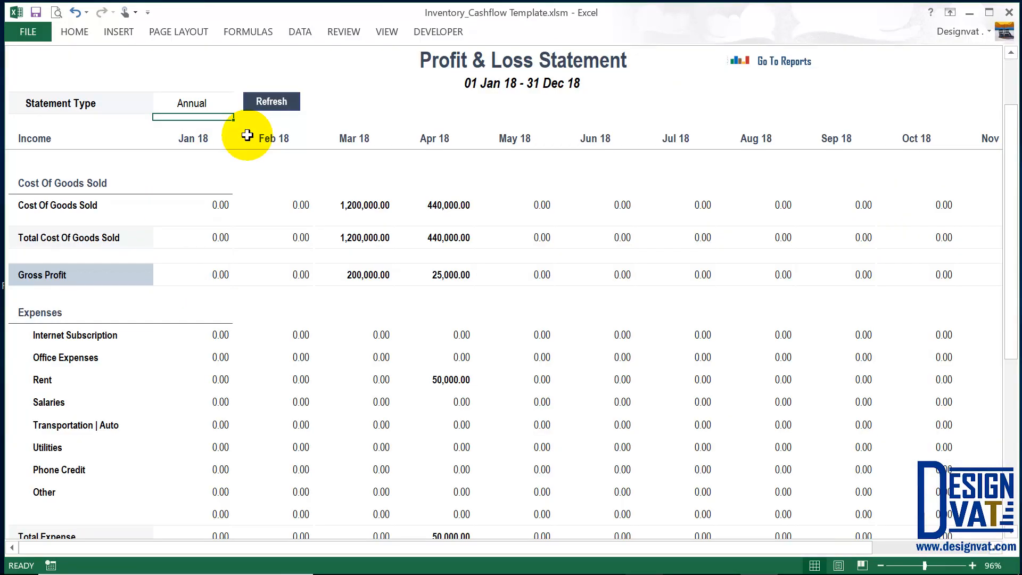
click(75, 11)
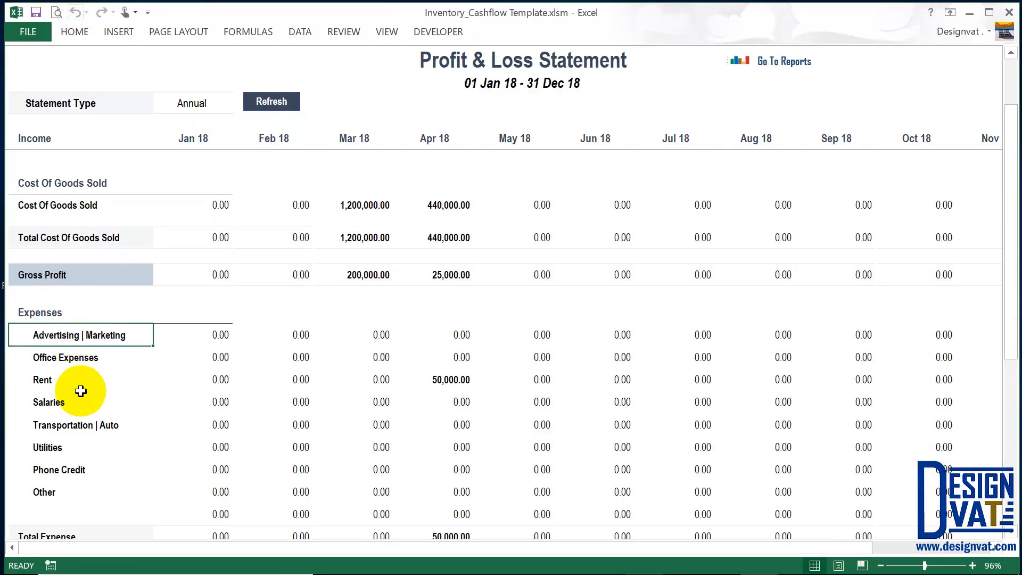
Review the expense categories from Advertising | Marketing to Phone Credit, and Utilities' Jan–Apr amounts.
drag(103, 333, 75, 497)
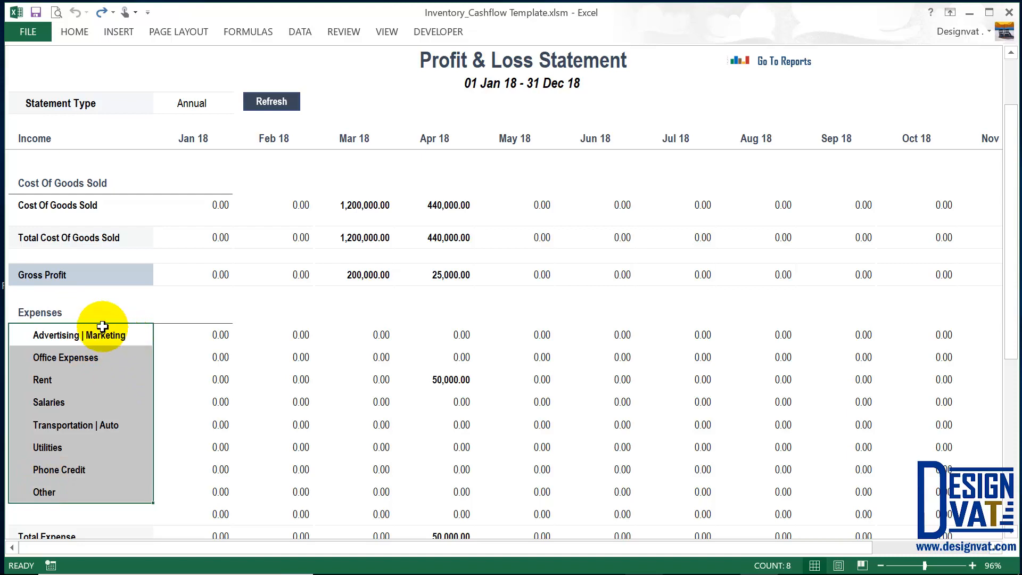
click(88, 337)
click(80, 357)
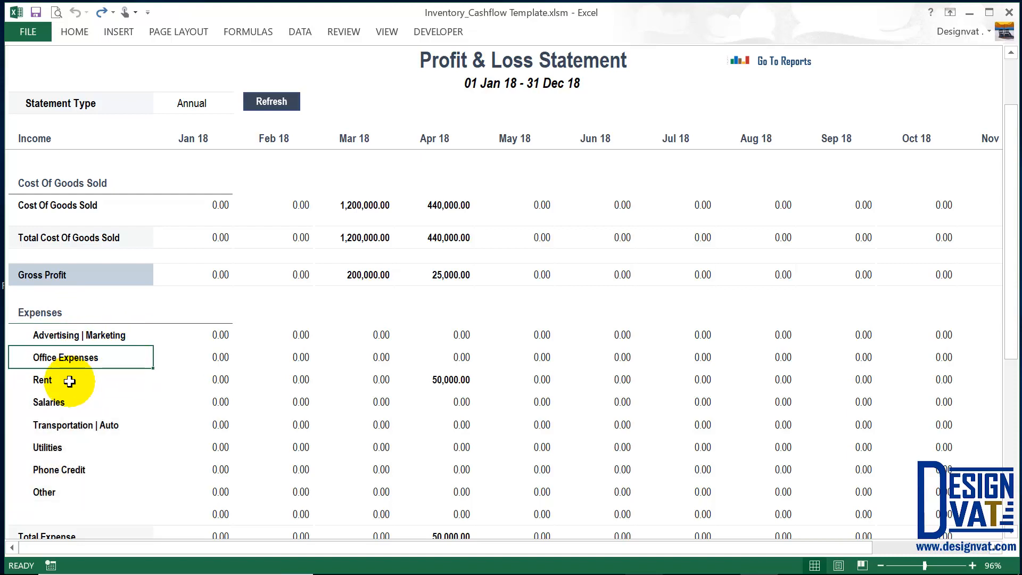
click(68, 380)
click(69, 402)
click(68, 425)
click(68, 448)
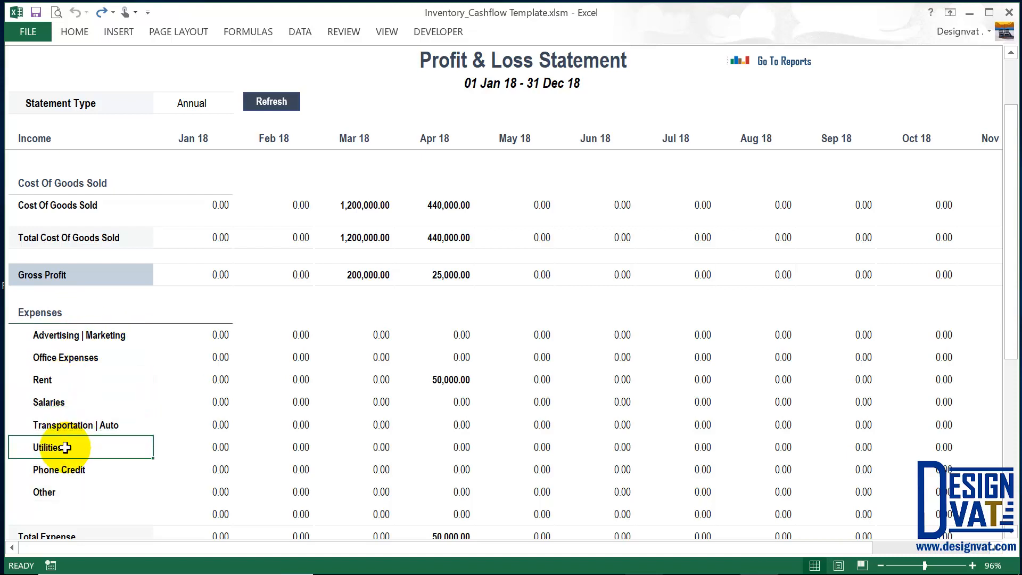
click(69, 471)
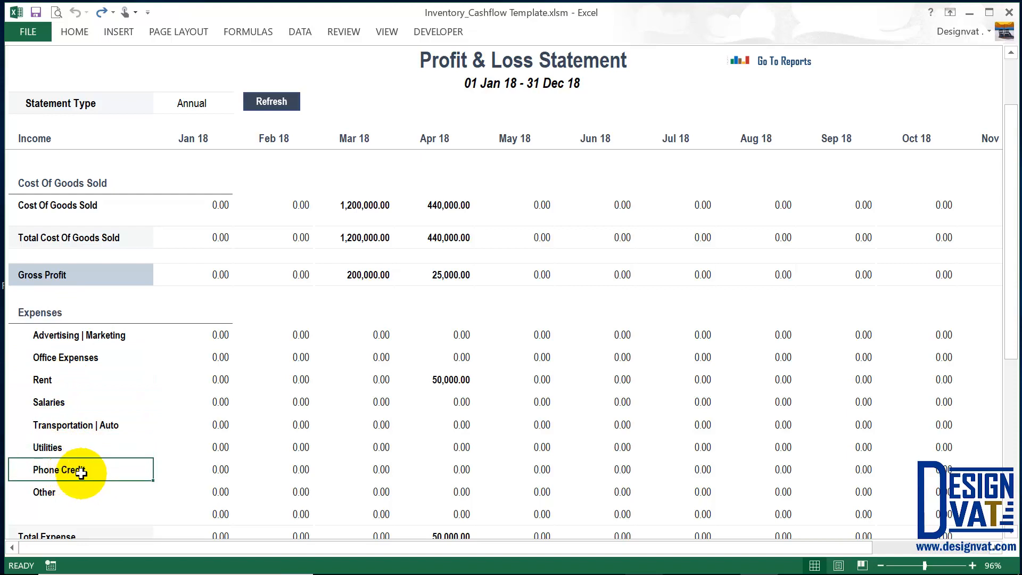
click(226, 470)
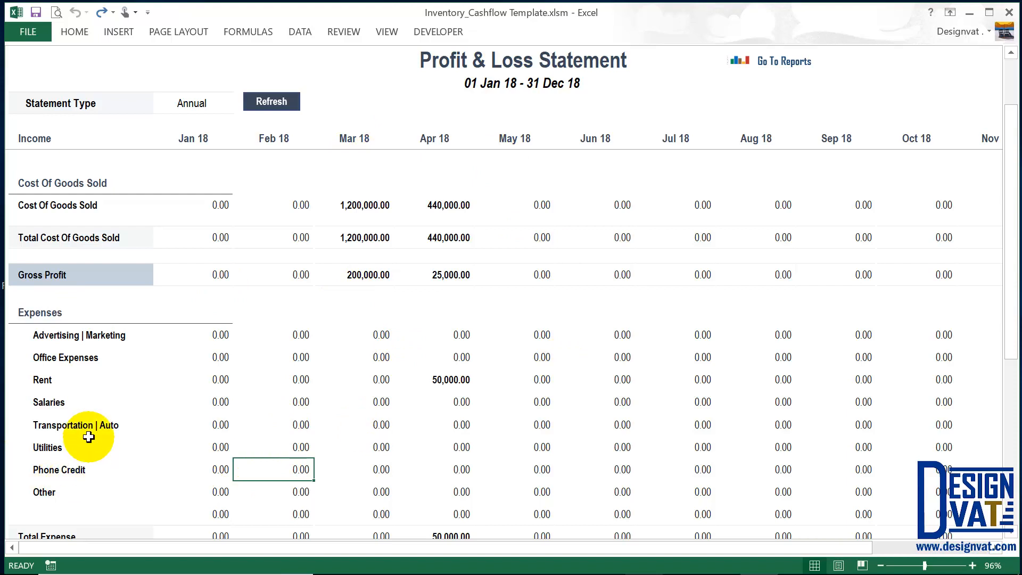
click(63, 451)
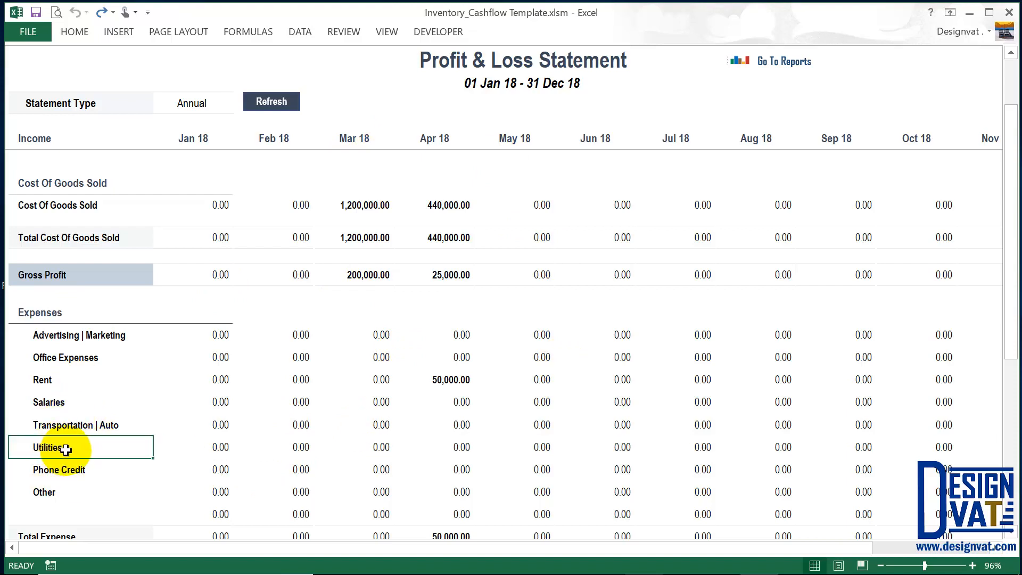
drag(219, 448, 484, 448)
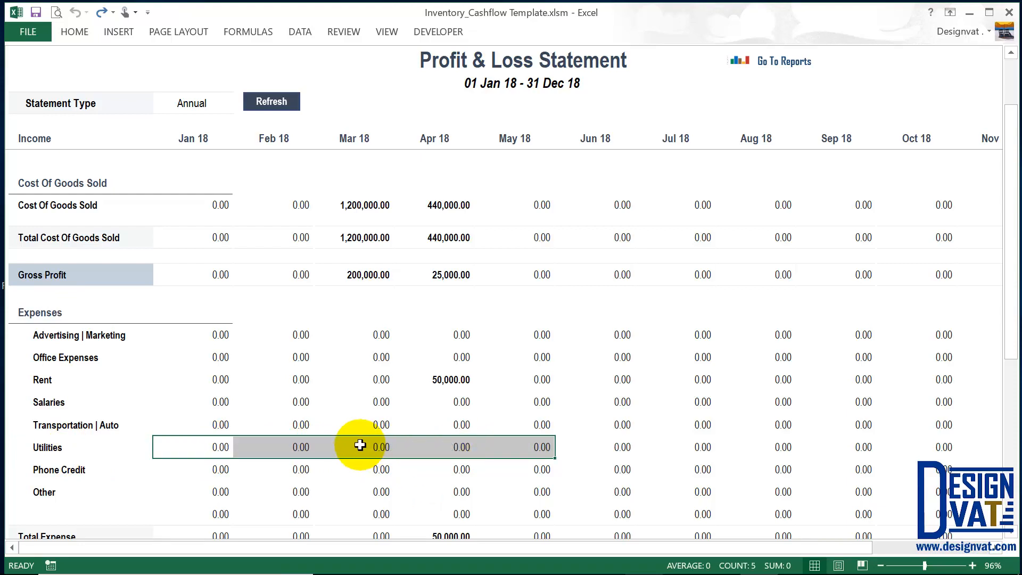
Refresh the statement, confirm March revenue of 1,400,000.00, and return to the Reports dashboard.
scroll(319, 428, up, 2)
click(279, 103)
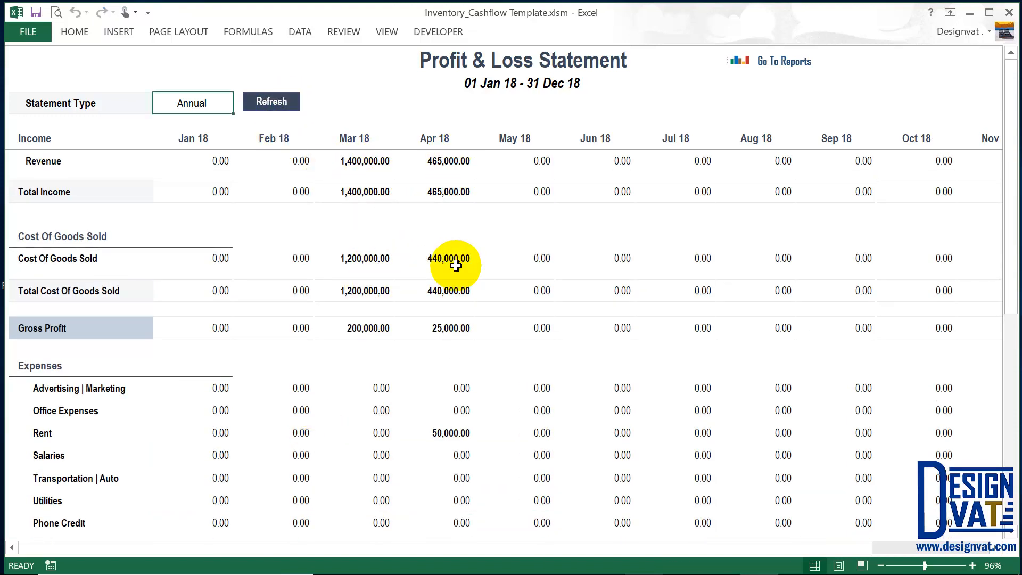
click(365, 139)
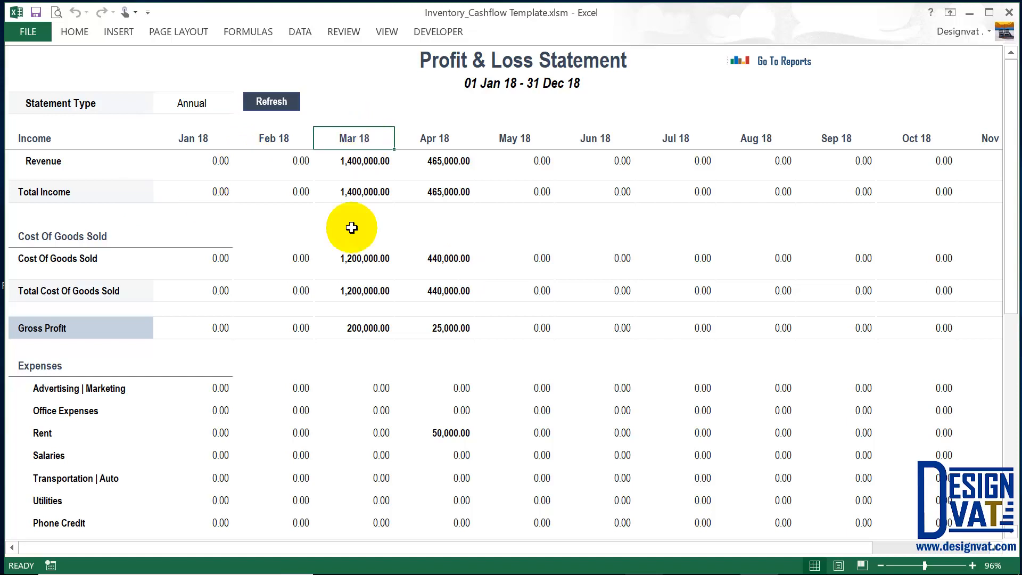
click(353, 158)
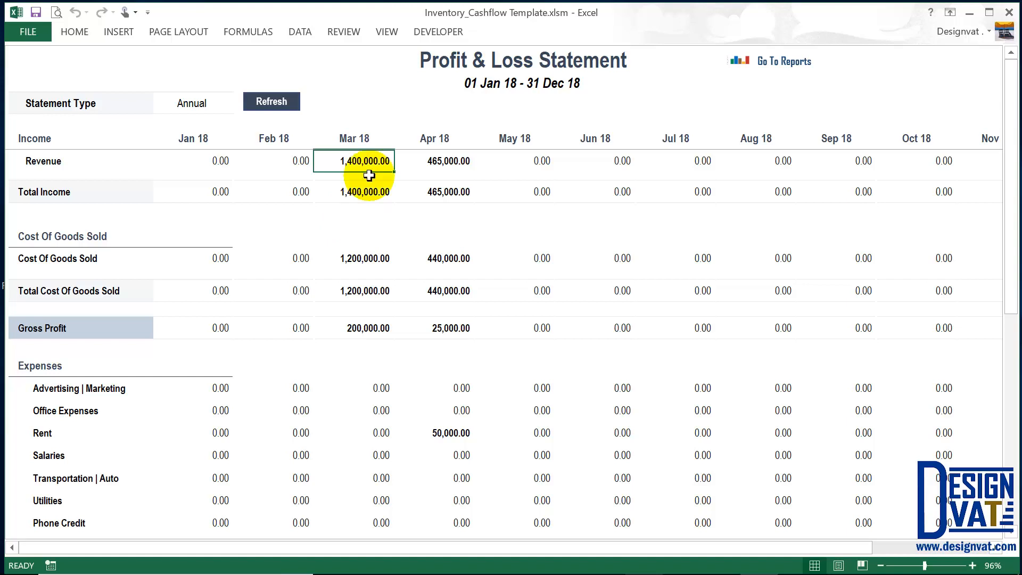
click(772, 62)
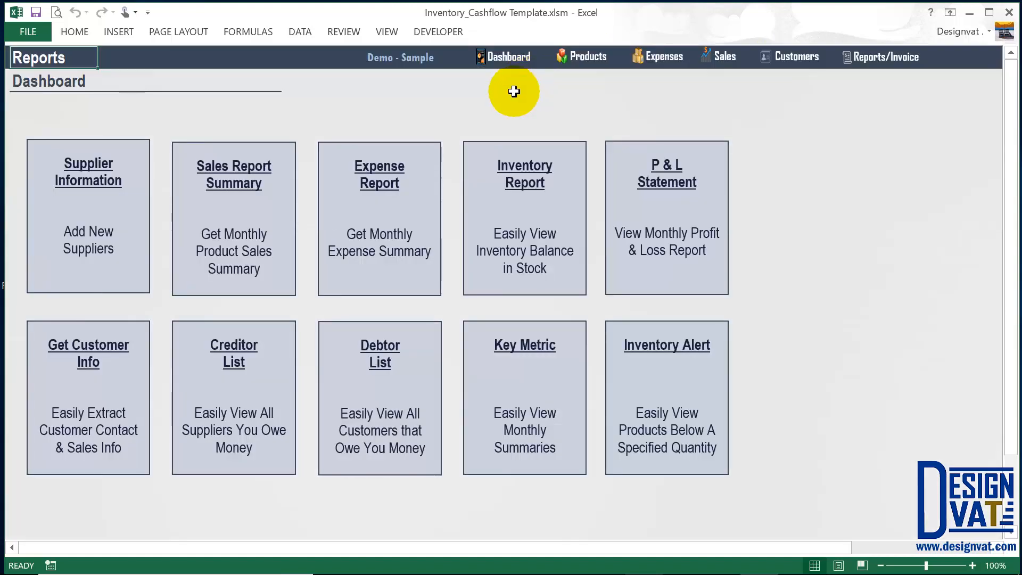
Review the 29-Mar-18 Samsung Note 8 sale: quantity 4 at ₦350,000, totalling ₦1,400,000.
click(722, 59)
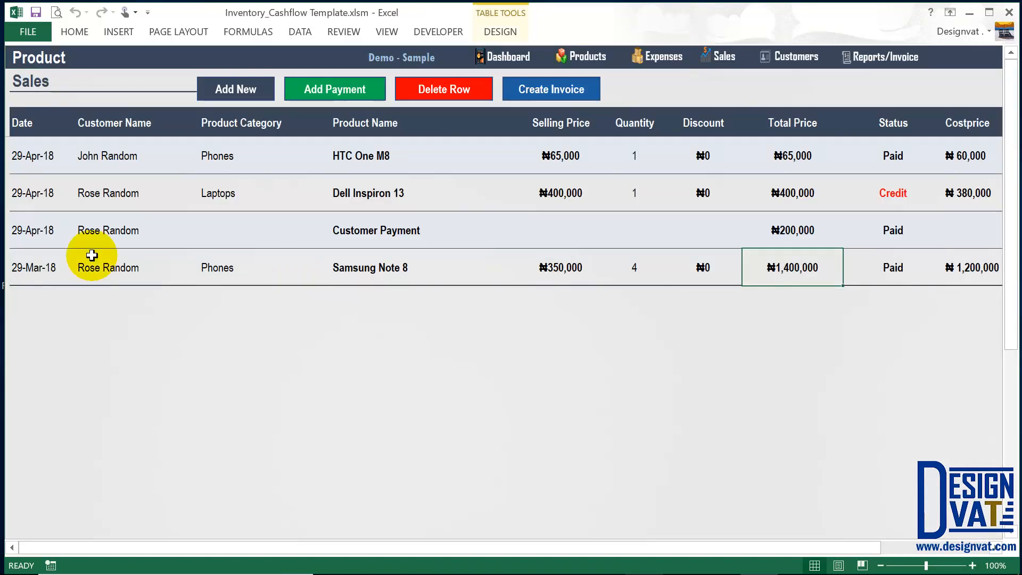
click(50, 261)
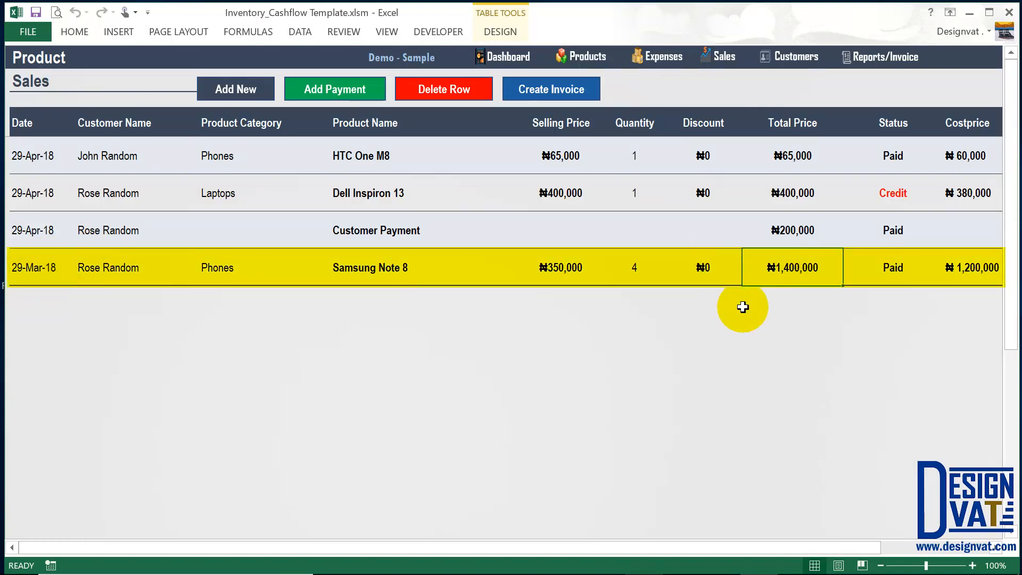
click(640, 265)
click(390, 268)
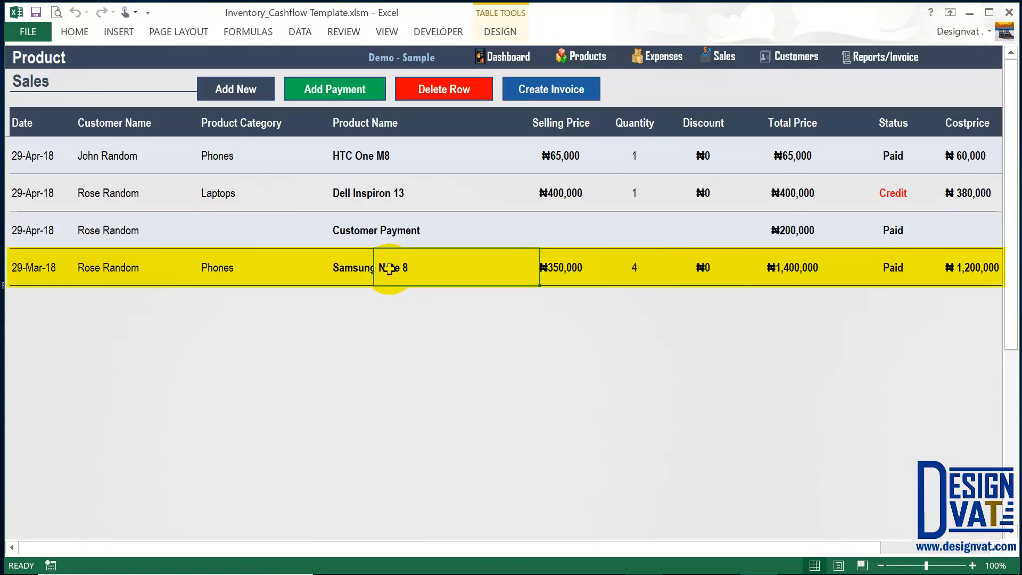
click(554, 265)
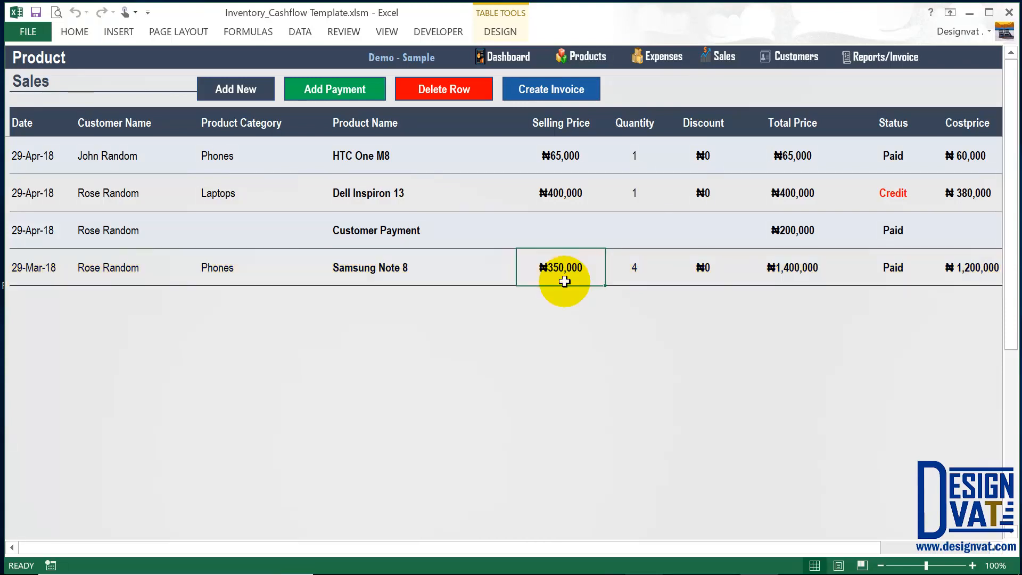
click(791, 269)
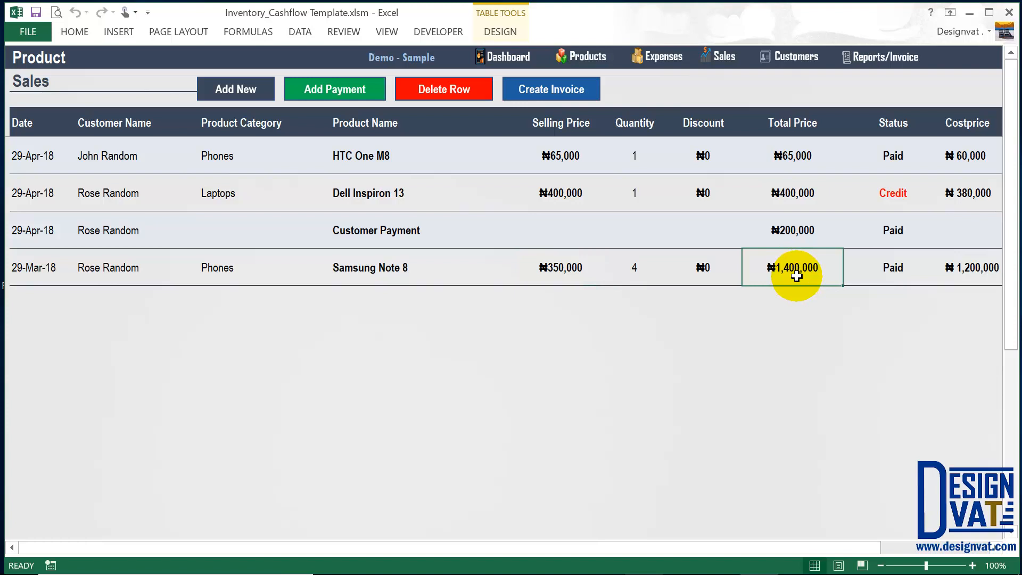
click(134, 269)
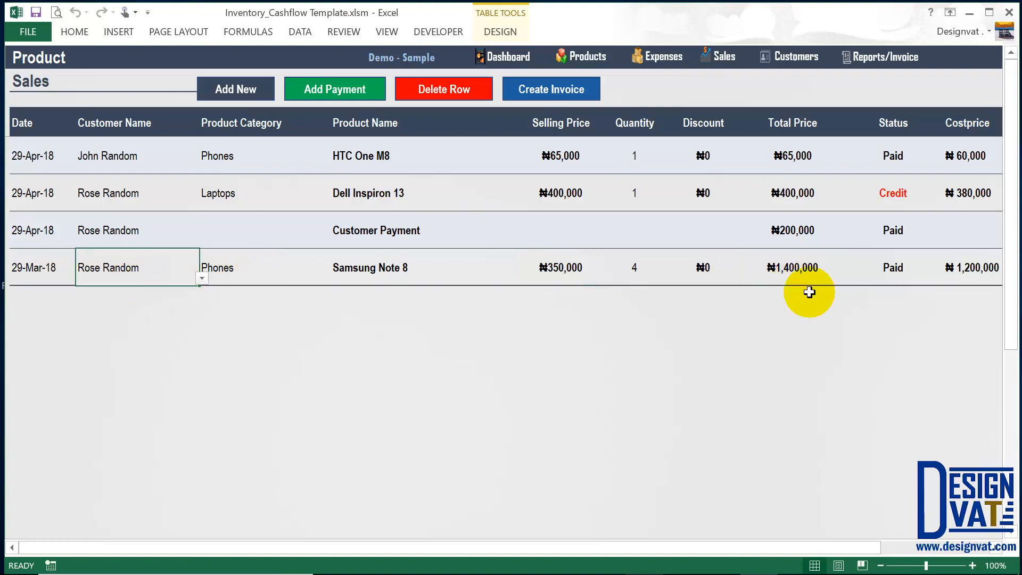
click(809, 270)
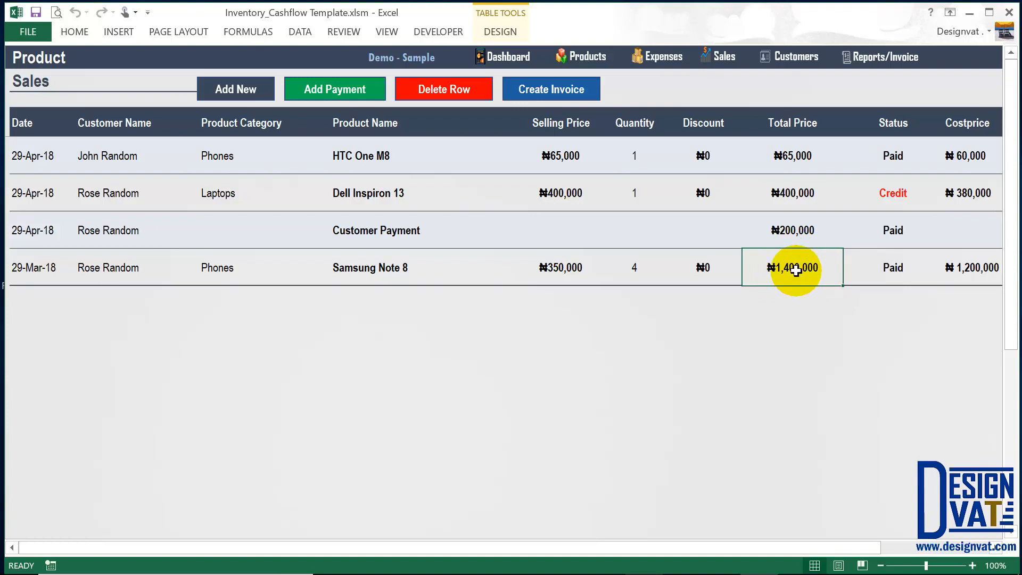
click(410, 274)
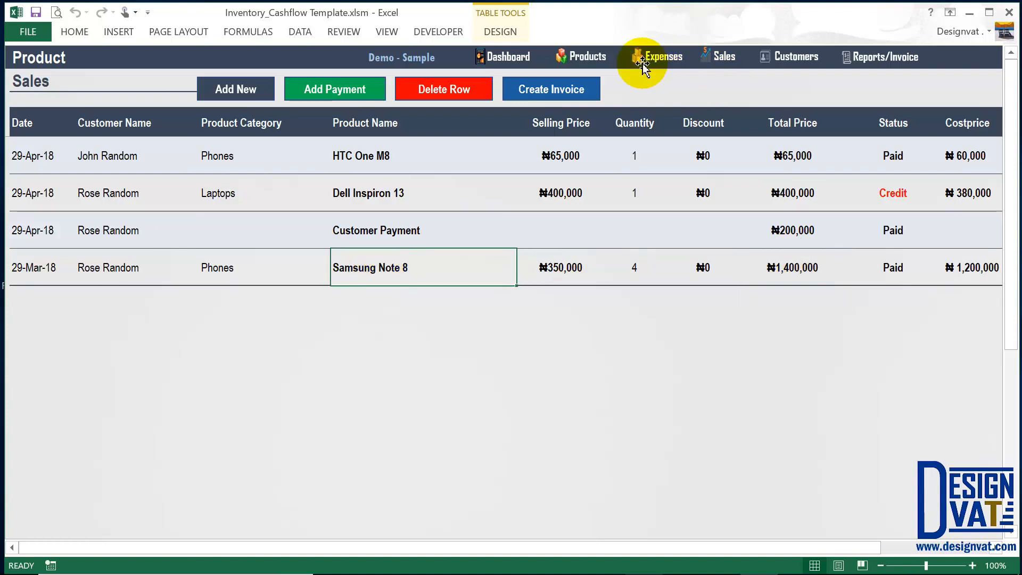
Check the Samsung Note 8 restock row and its cost price on the Expense sheet.
click(663, 59)
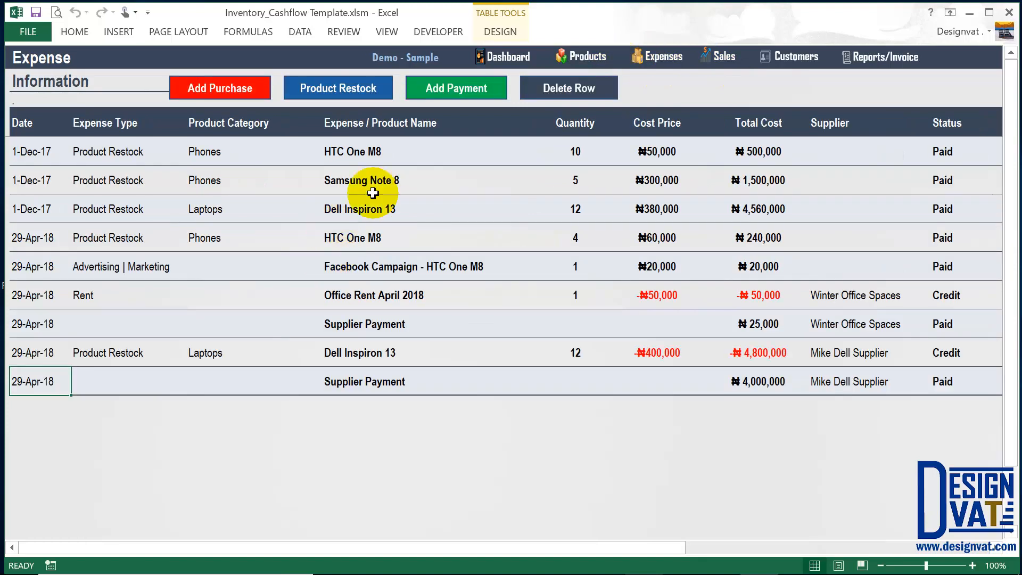
drag(123, 180, 767, 180)
click(557, 177)
click(641, 180)
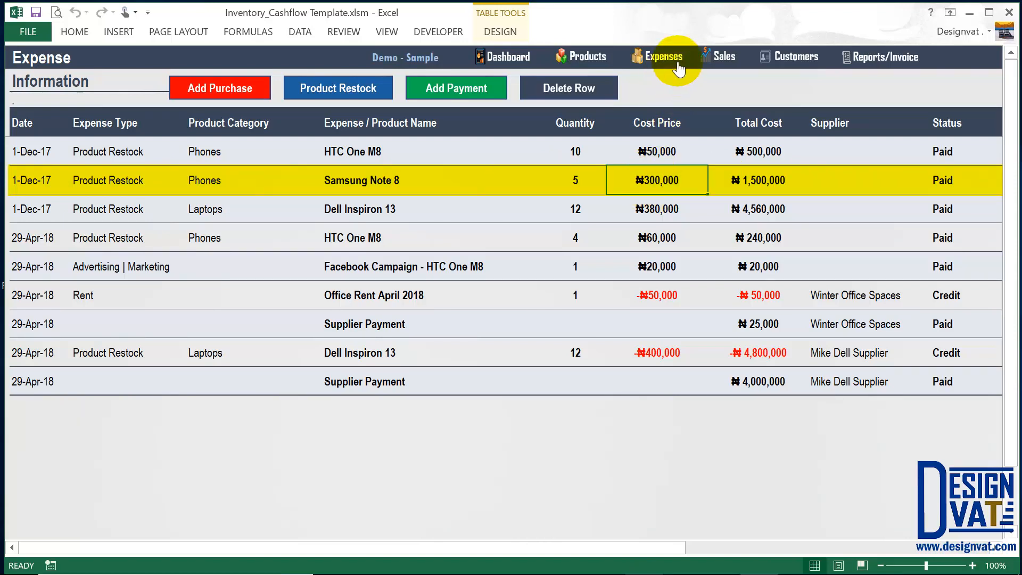
Compare the sale's ₦1,400,000 total against its ₦1,200,000 cost price, then open the reports dashboard.
click(722, 56)
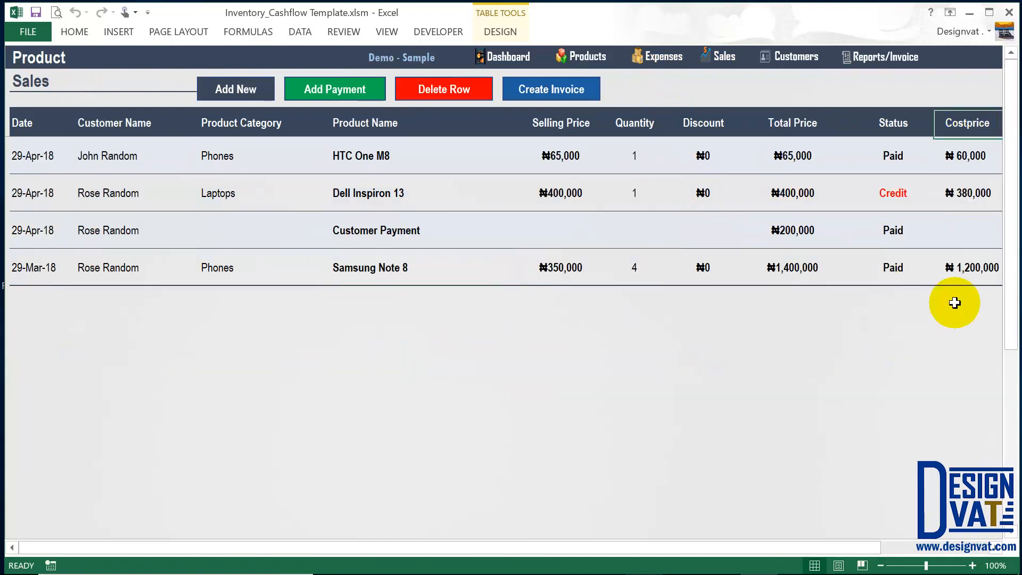
click(964, 278)
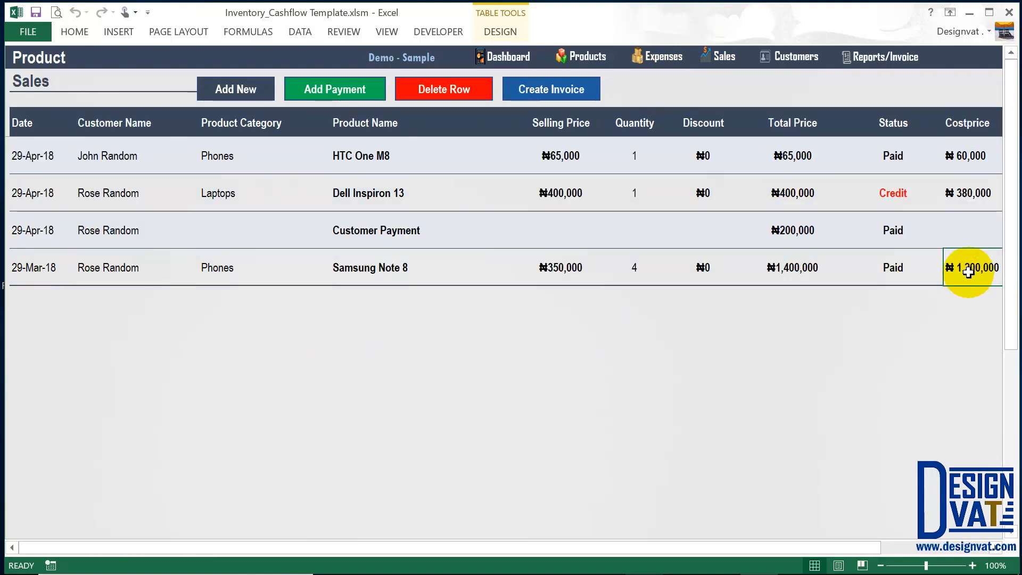
click(805, 273)
click(948, 276)
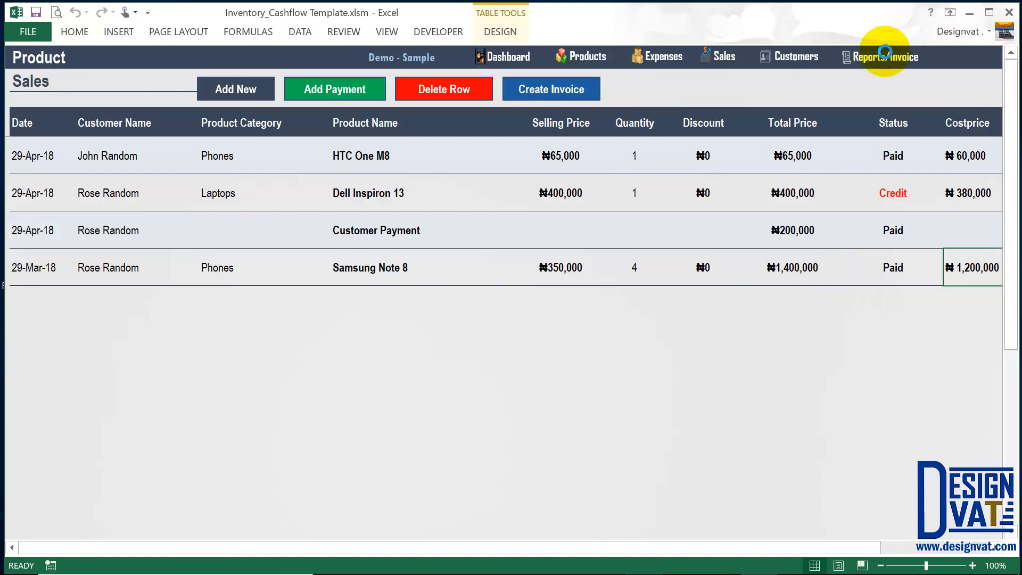
click(879, 55)
On the Profit & Loss Statement, review March income, cost and gross profit of 200,000.00.
click(692, 203)
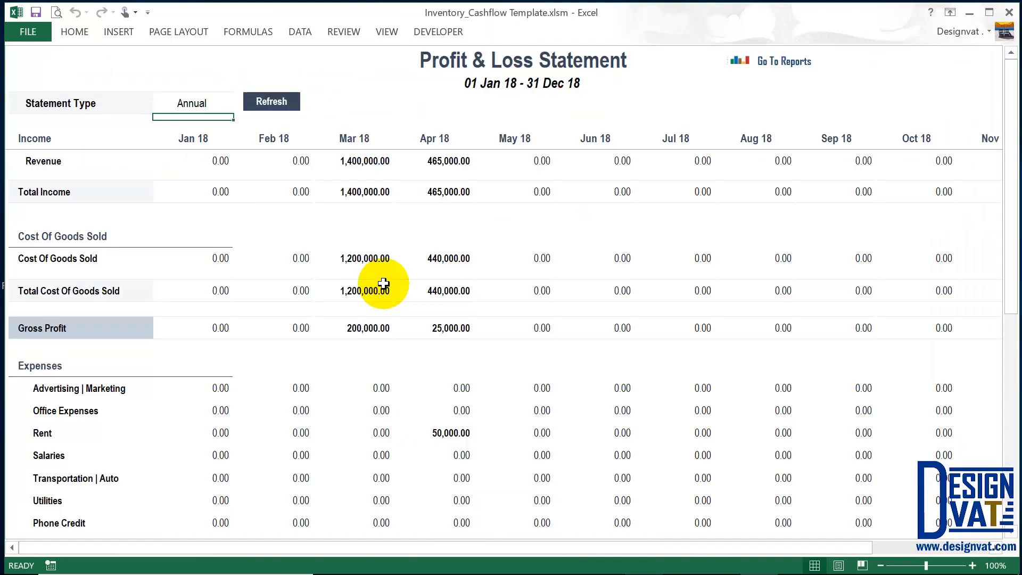
click(357, 329)
drag(357, 329, 69, 327)
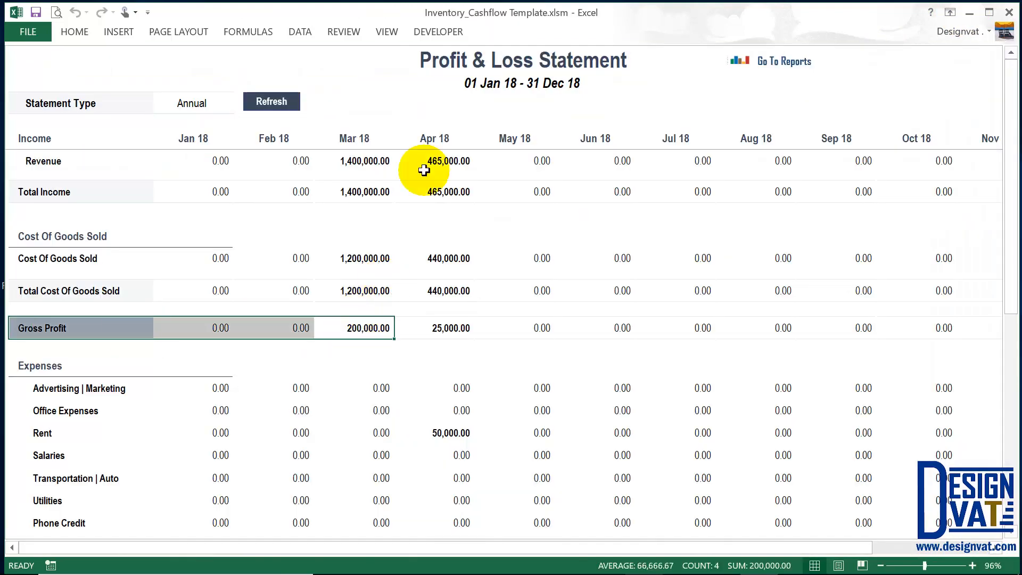
drag(368, 137, 349, 326)
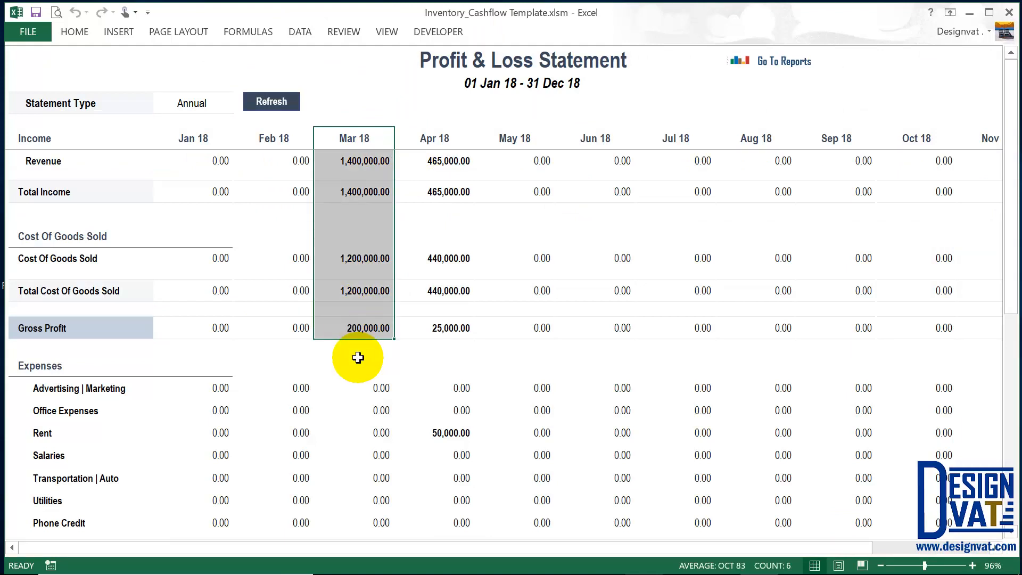
click(369, 328)
Review March's expense rows showing Salaries at 0.00, then go to the Expense sheet.
scroll(353, 365, down, 2)
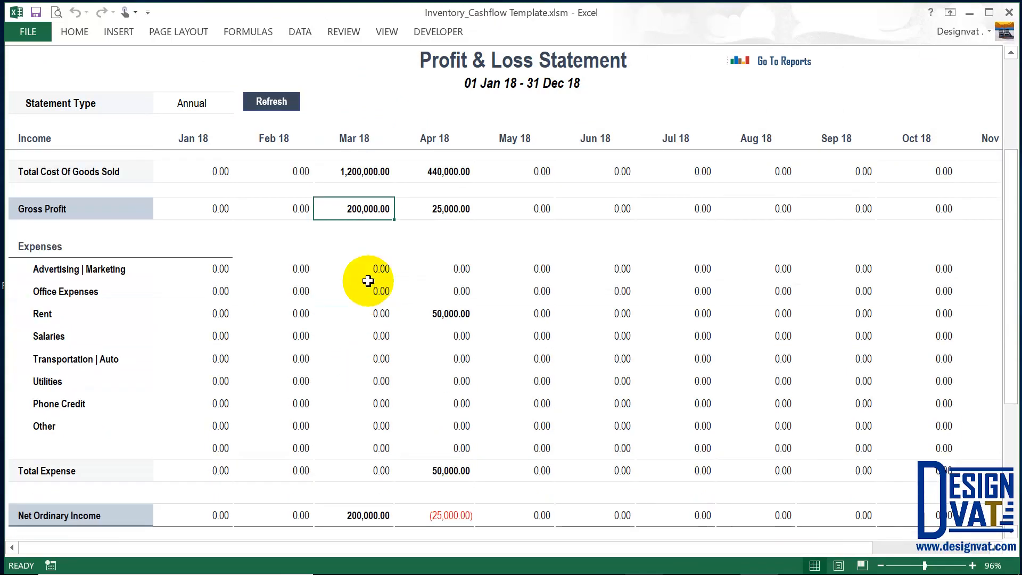
drag(366, 272, 355, 470)
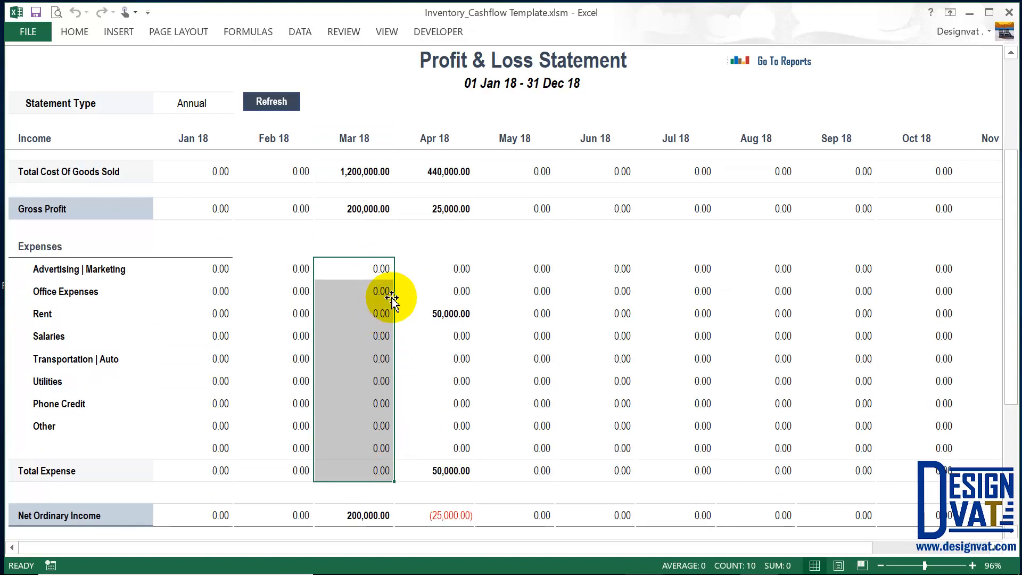
drag(73, 336, 371, 335)
click(786, 62)
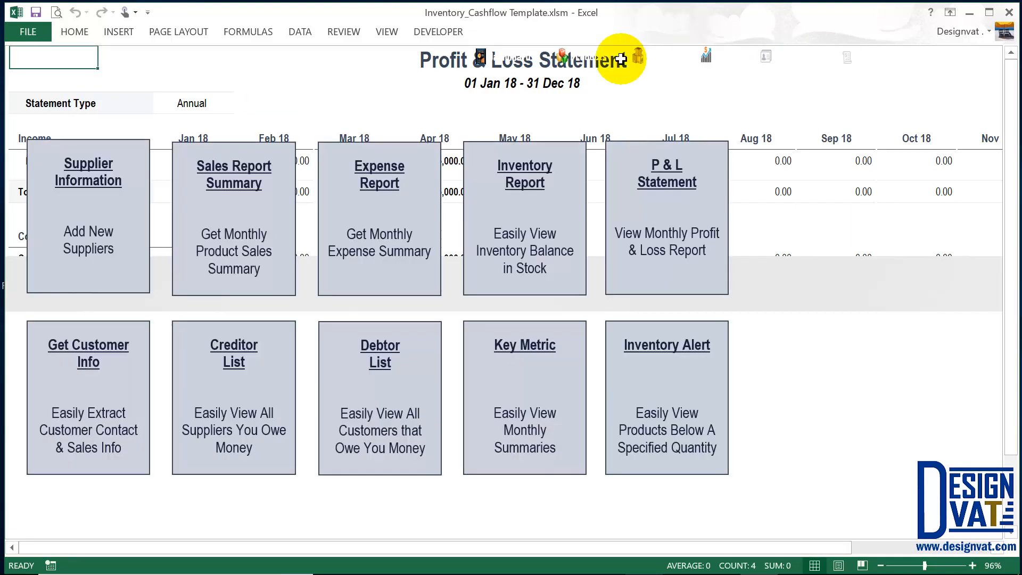
click(676, 66)
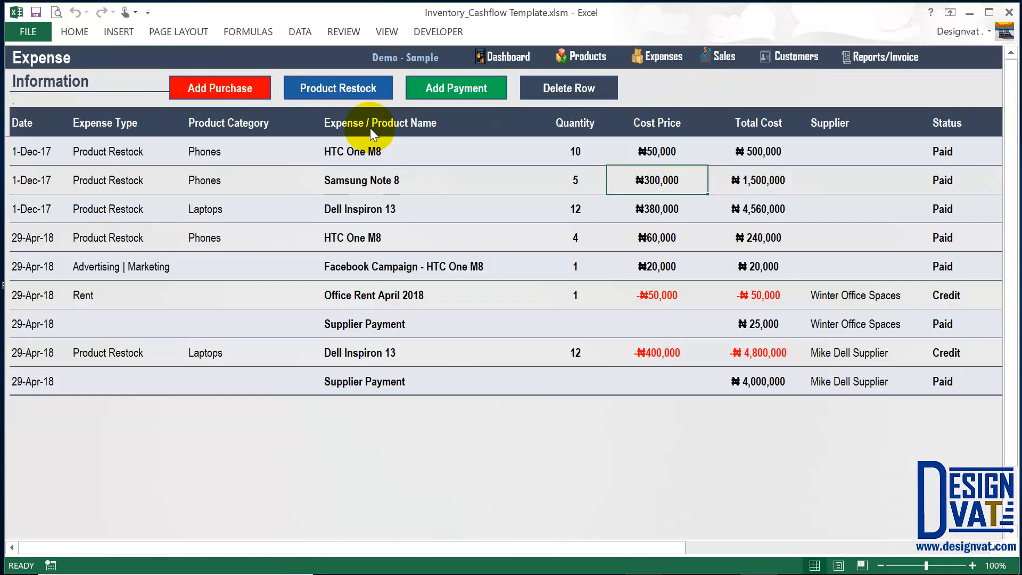
Start a new expense dated 30-03-2018, type Salaries, named 'March Employee Salary'.
click(368, 90)
click(456, 156)
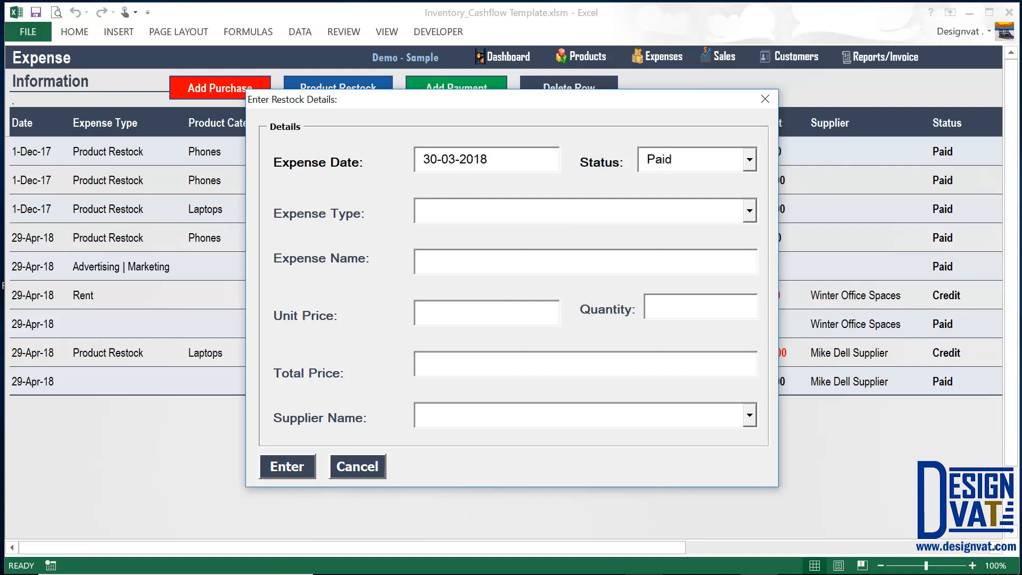
key(Tab)
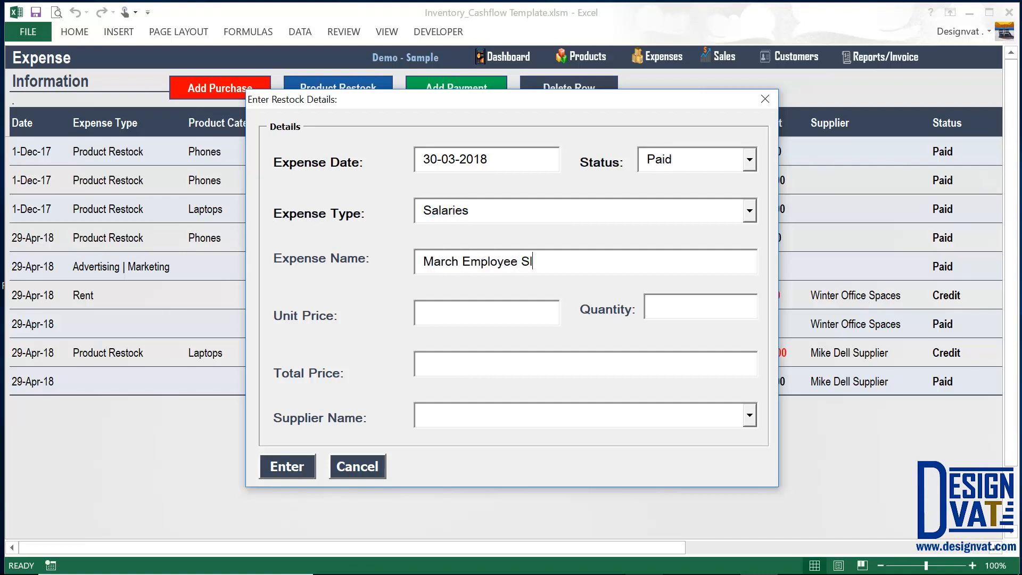
text(March Employee Salary)
triple_click(418, 263)
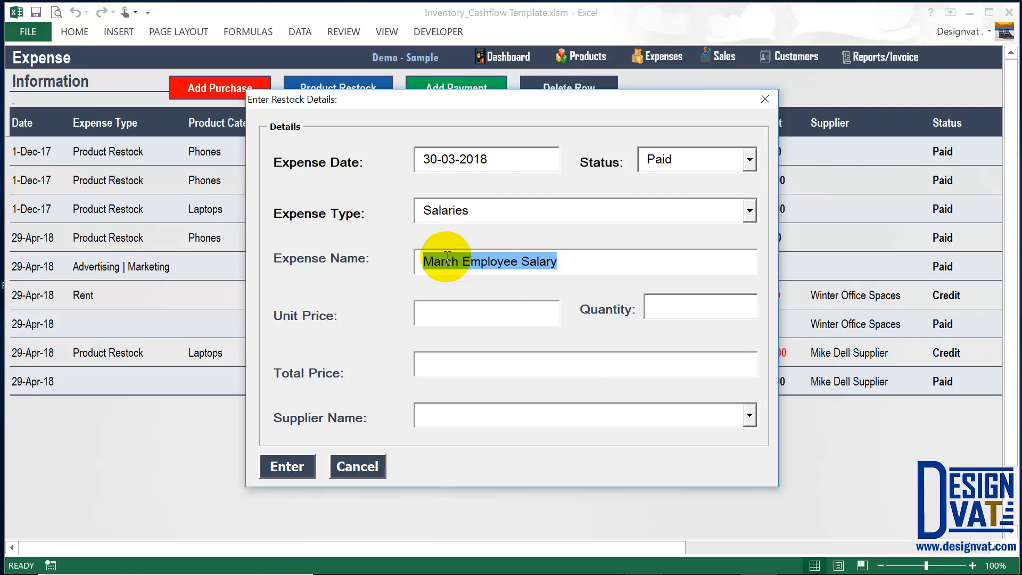
Enter unit price 306500 and quantity 1, then submit the salary expense and confirm.
click(467, 315)
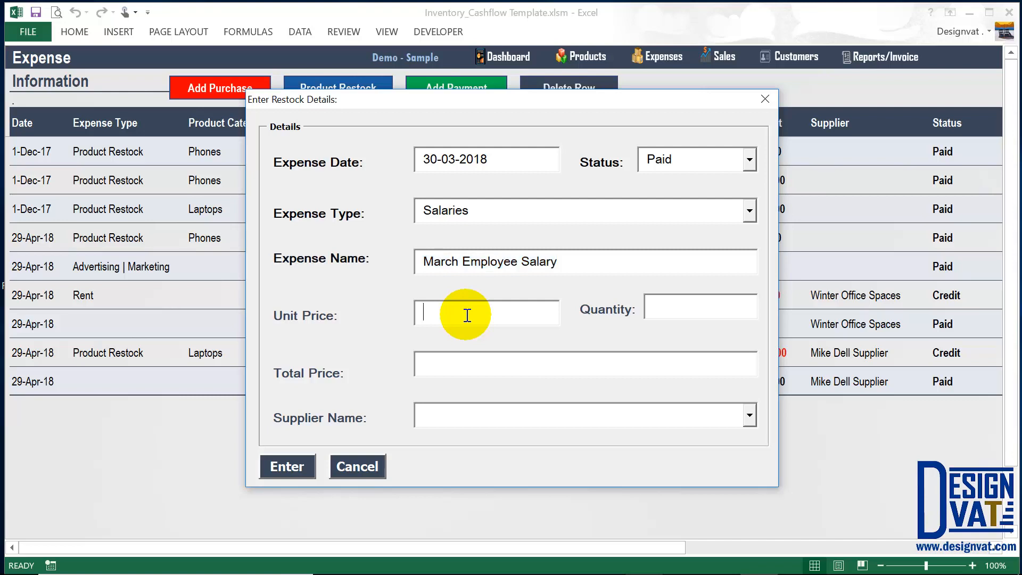
text(306500)
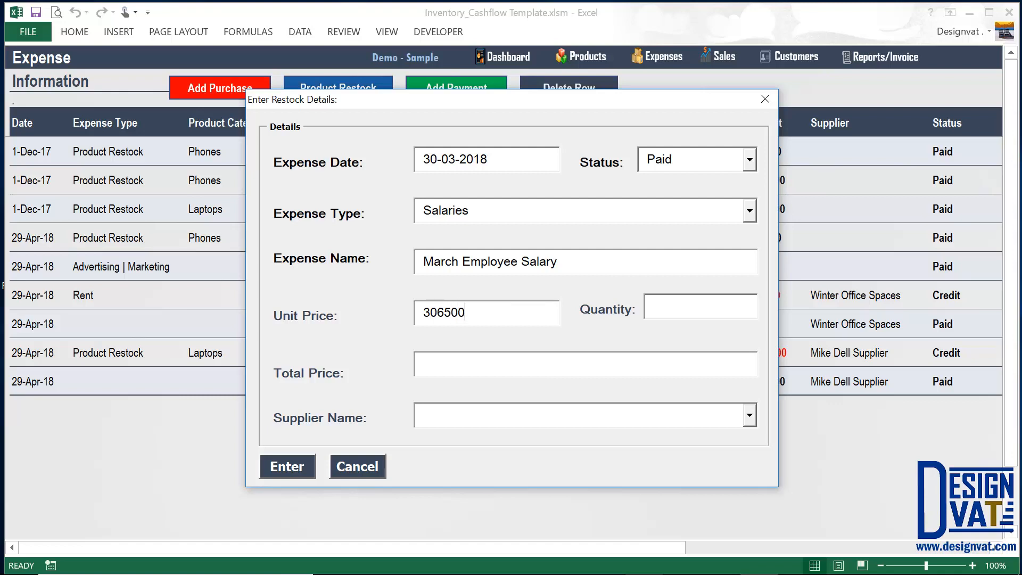
key(Tab)
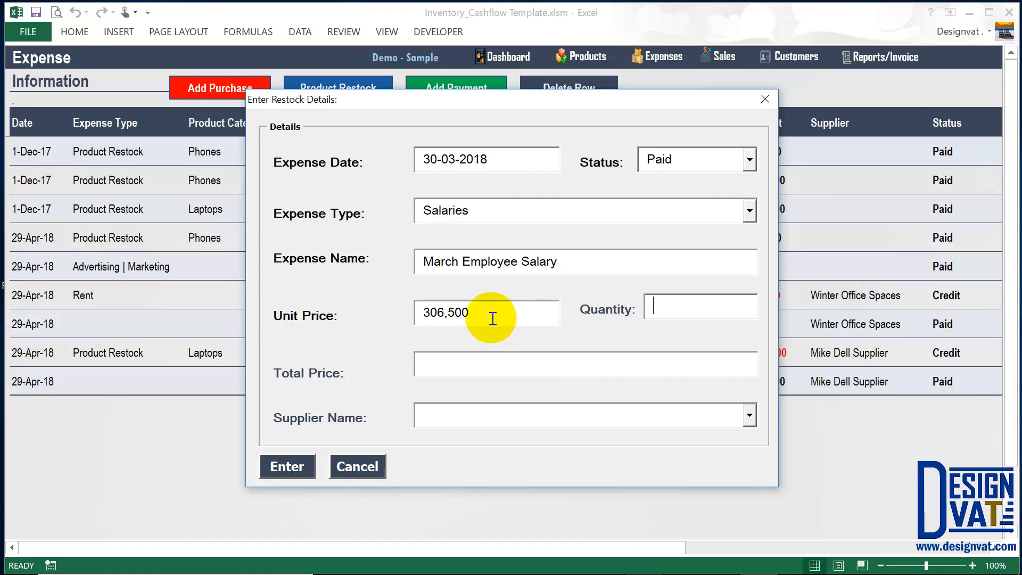
text(1)
drag(563, 262, 366, 263)
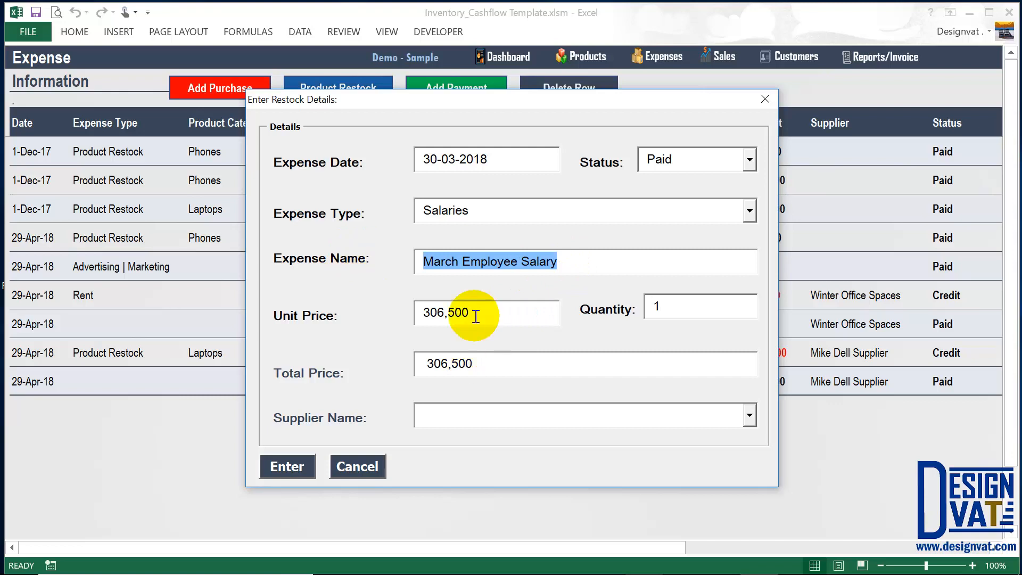
click(475, 316)
drag(471, 314, 407, 346)
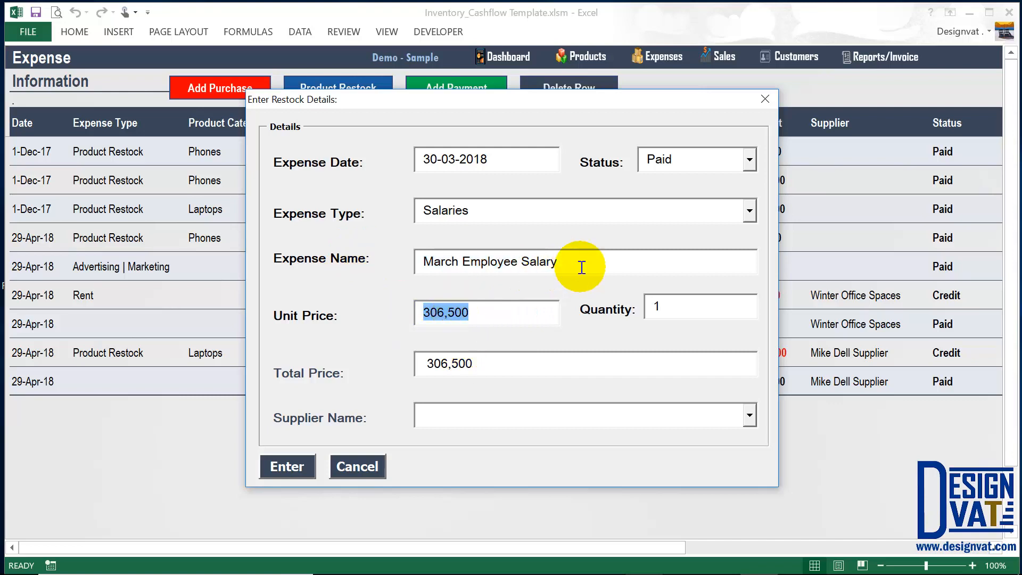
drag(582, 268, 394, 258)
drag(481, 313, 424, 313)
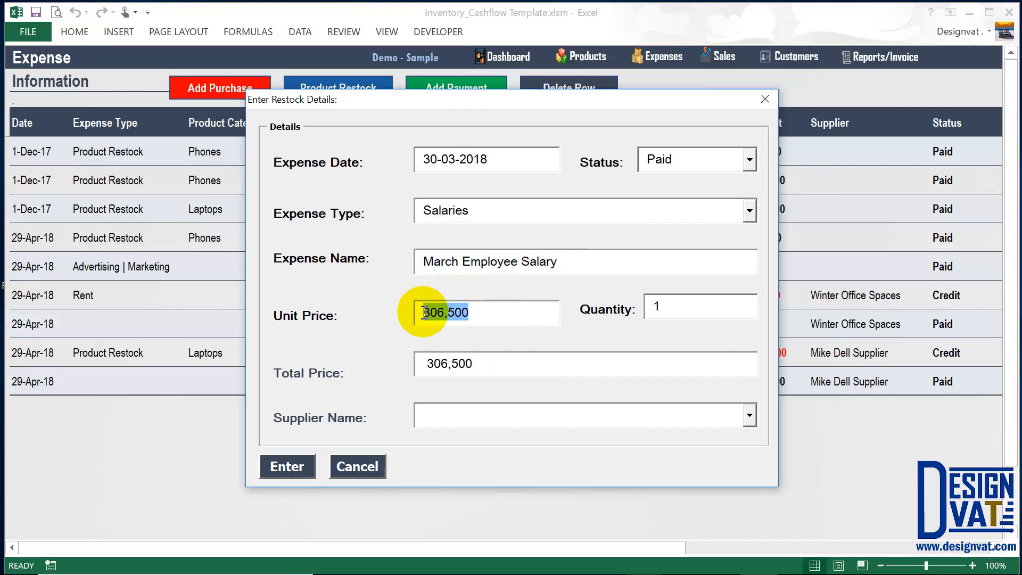
click(287, 467)
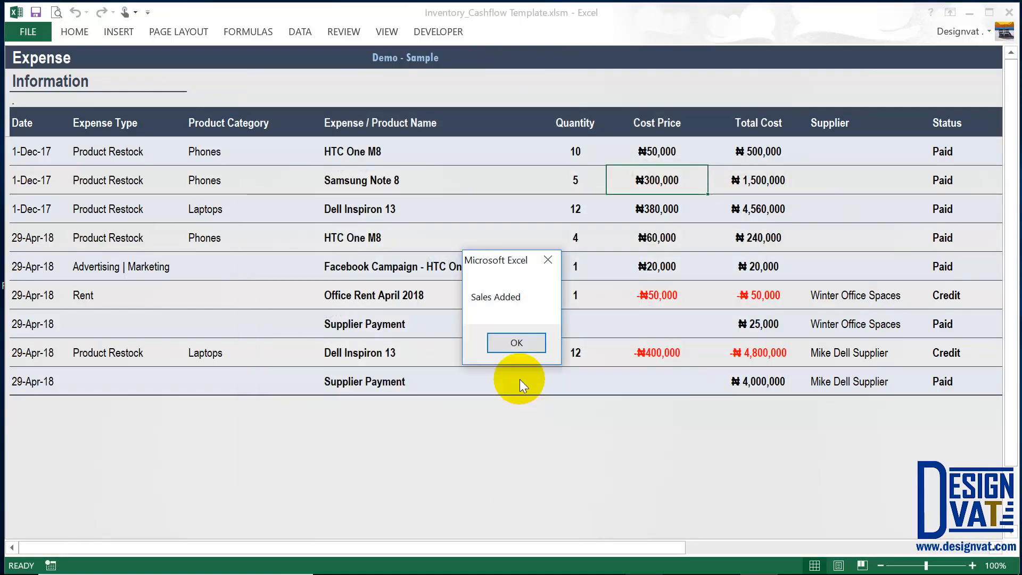
click(516, 344)
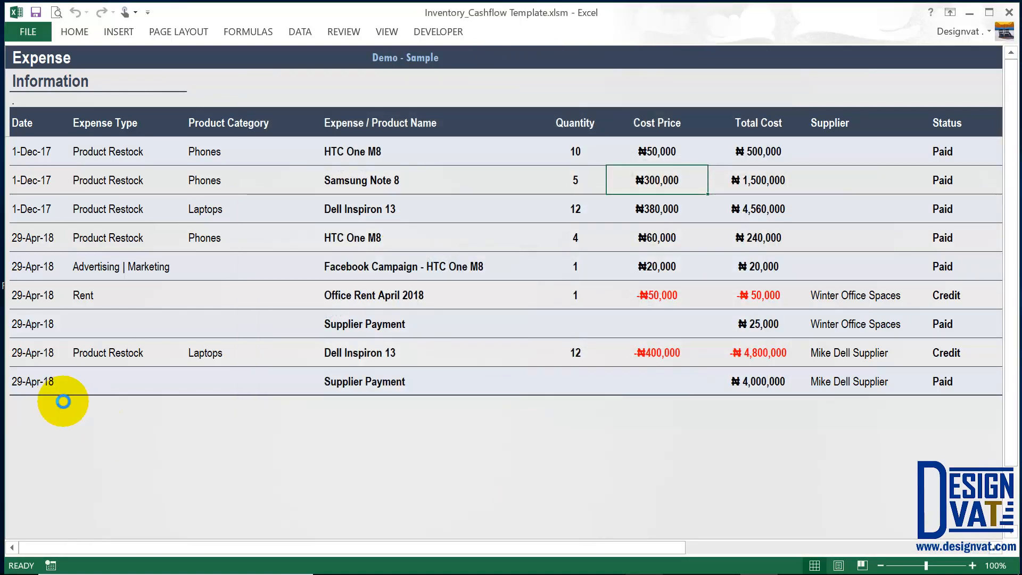
Check the new 30-Mar-18 Salaries row, then verify March Salaries of 306,500.00 on the P&L.
click(46, 410)
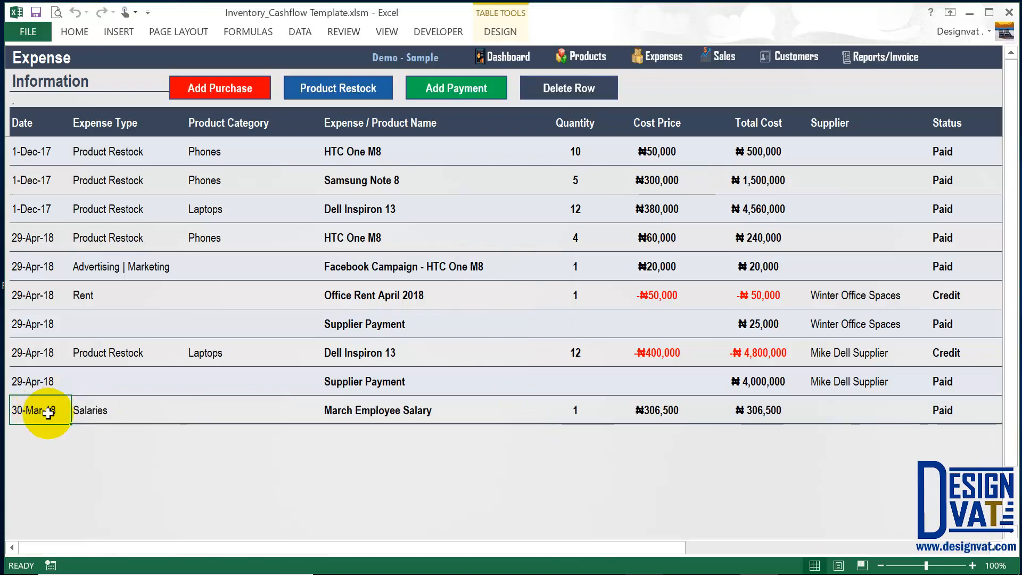
click(114, 411)
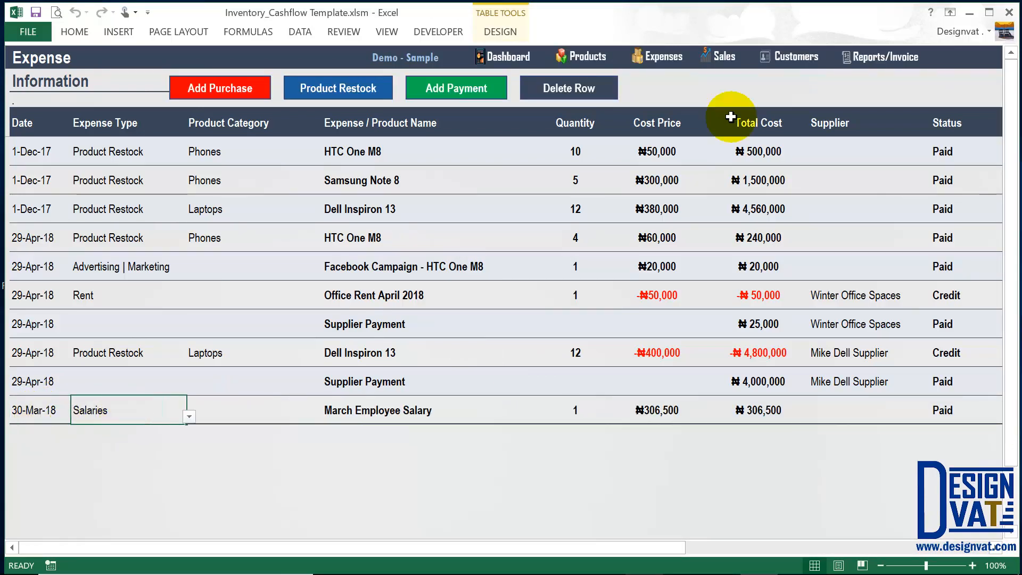
click(888, 57)
click(641, 197)
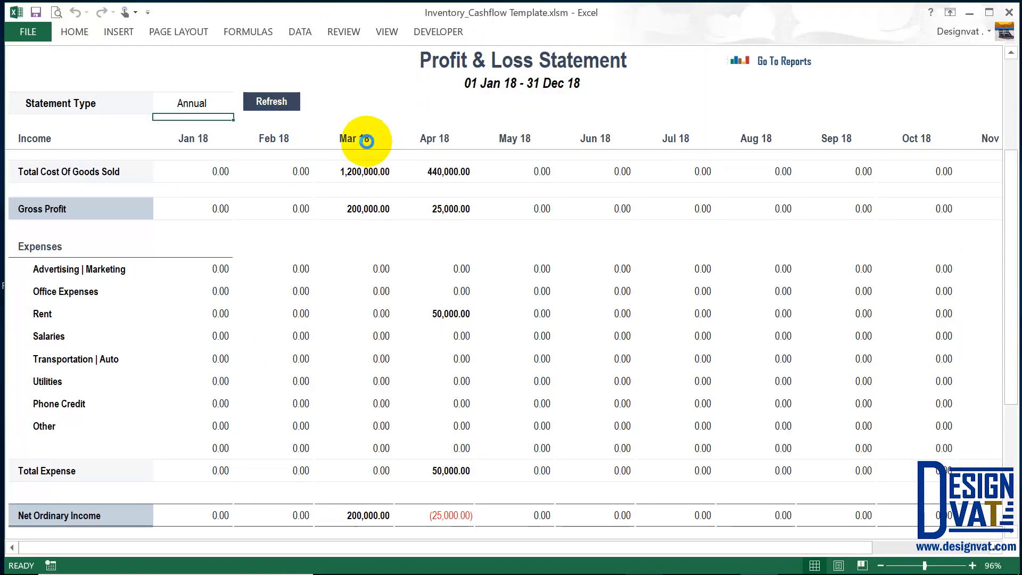
click(362, 339)
text(306,500.00)
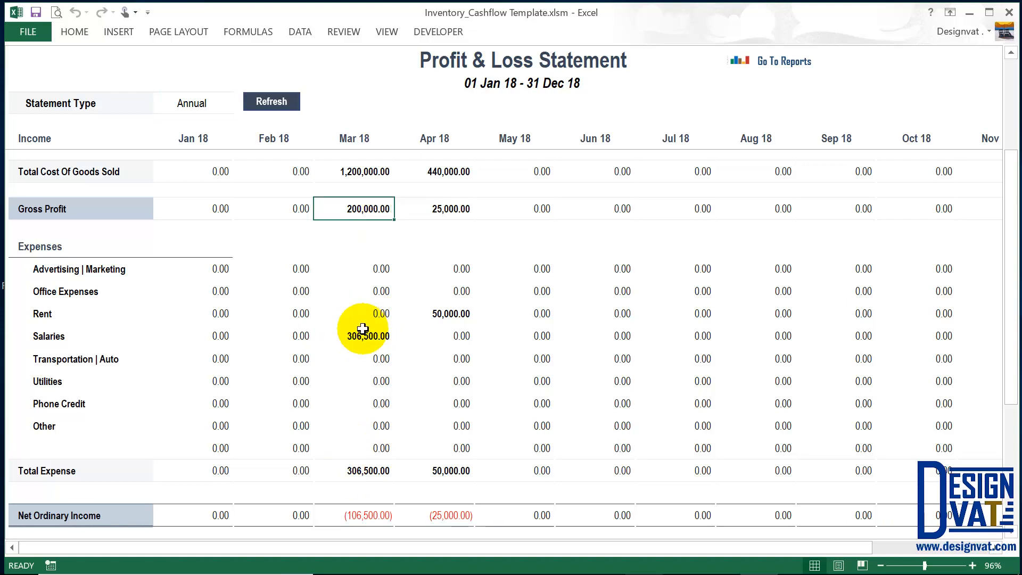
Review March net income (106,500.00), Jan–Apr net income and April revenue 465,000.00, then return to the dashboard.
scroll(387, 367, down, 1)
scroll(386, 367, down, 1)
click(367, 469)
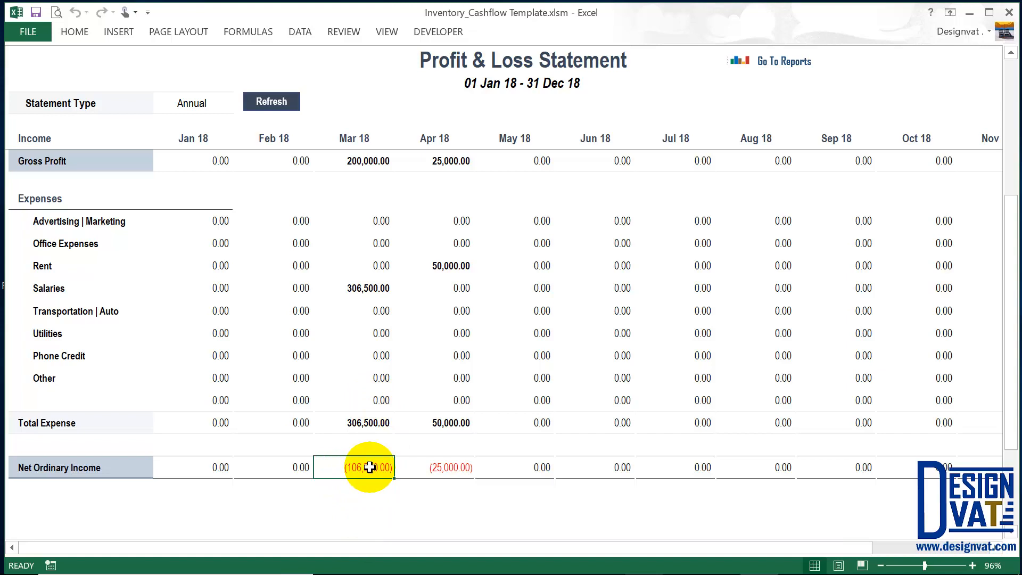
drag(222, 467, 473, 465)
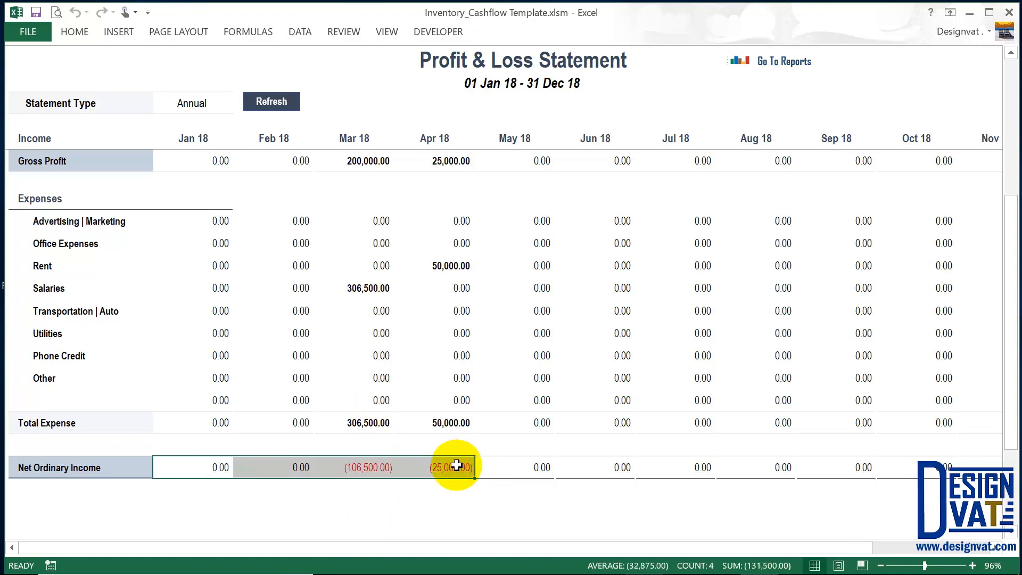
scroll(437, 452, up, 3)
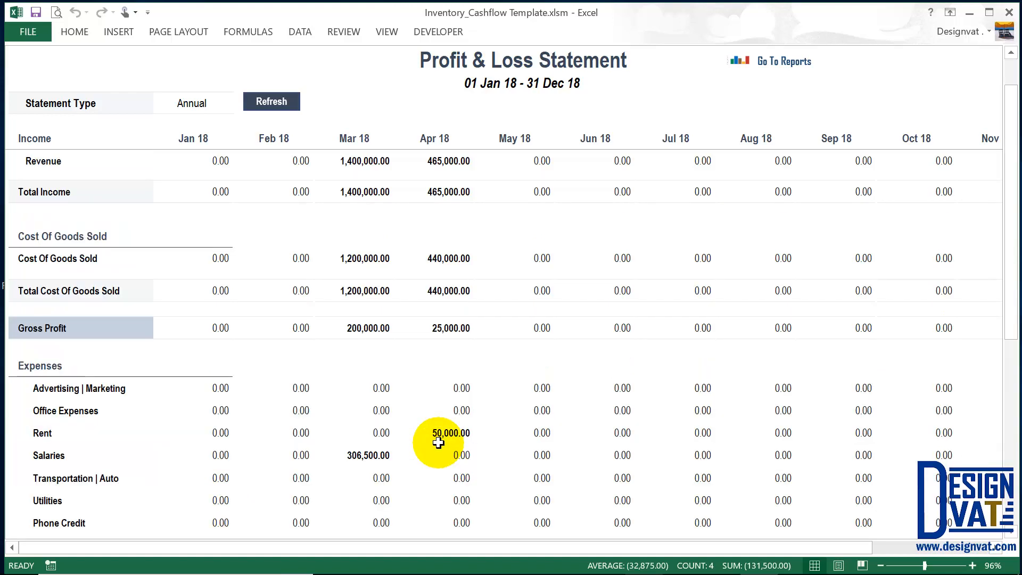
click(449, 138)
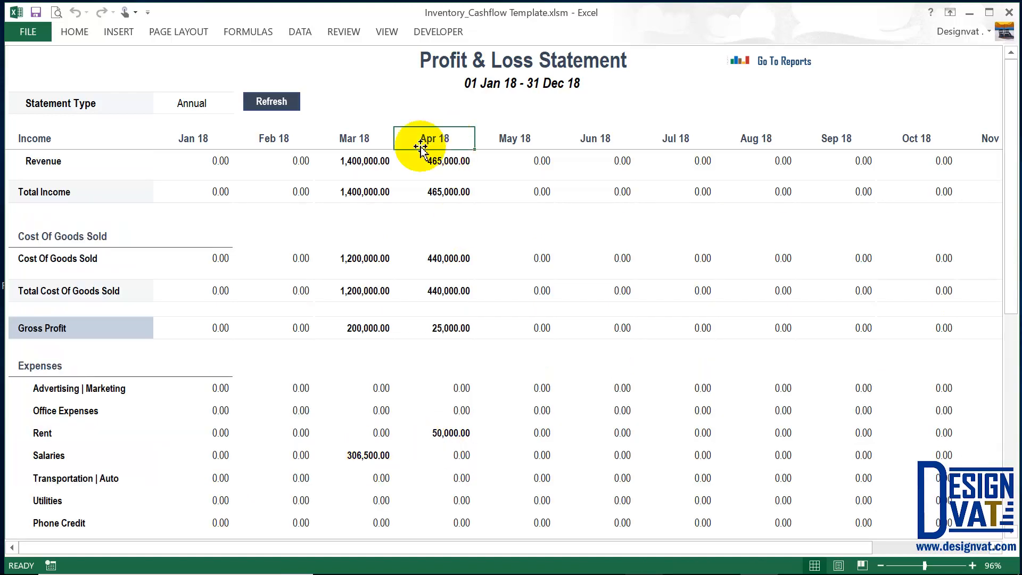
click(453, 160)
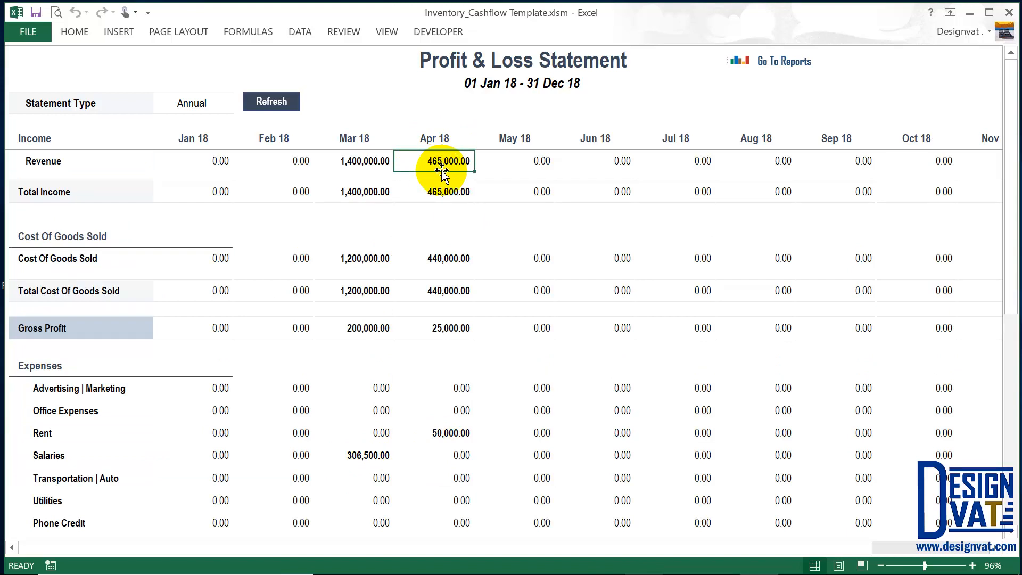
click(800, 63)
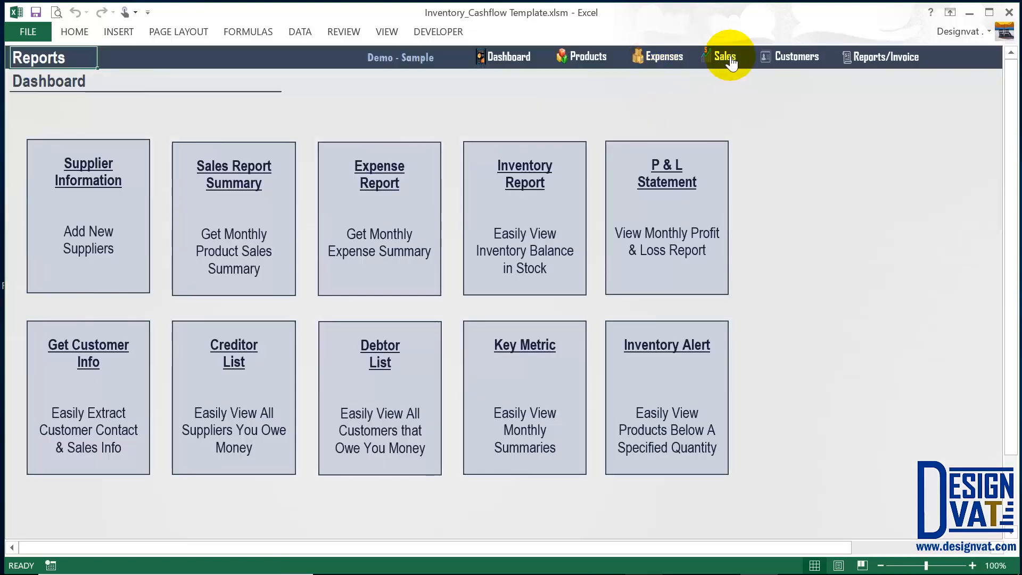
Sum the total prices of the two April sales and check the Dell Inspiron 13 cost price.
click(732, 63)
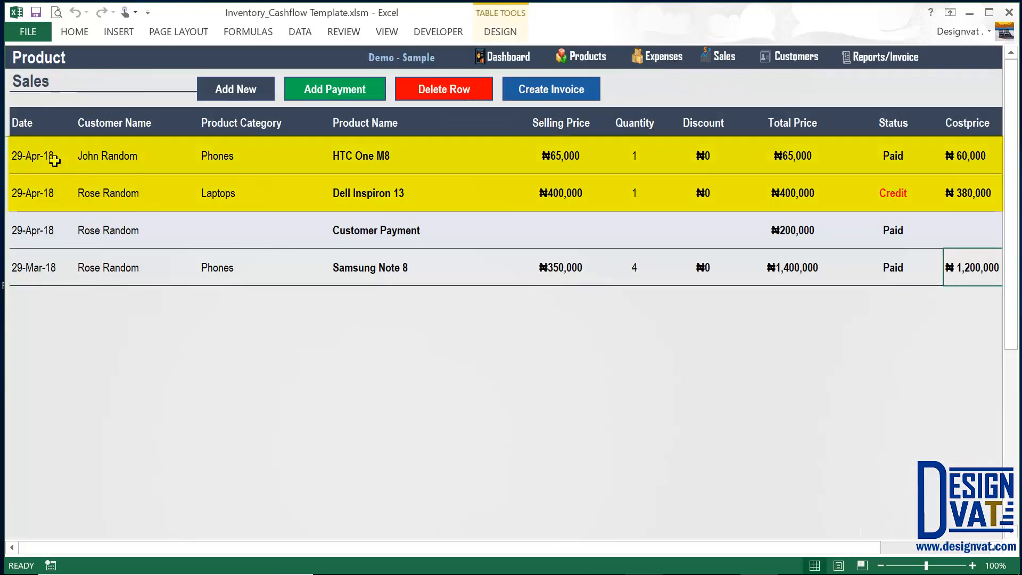
click(54, 160)
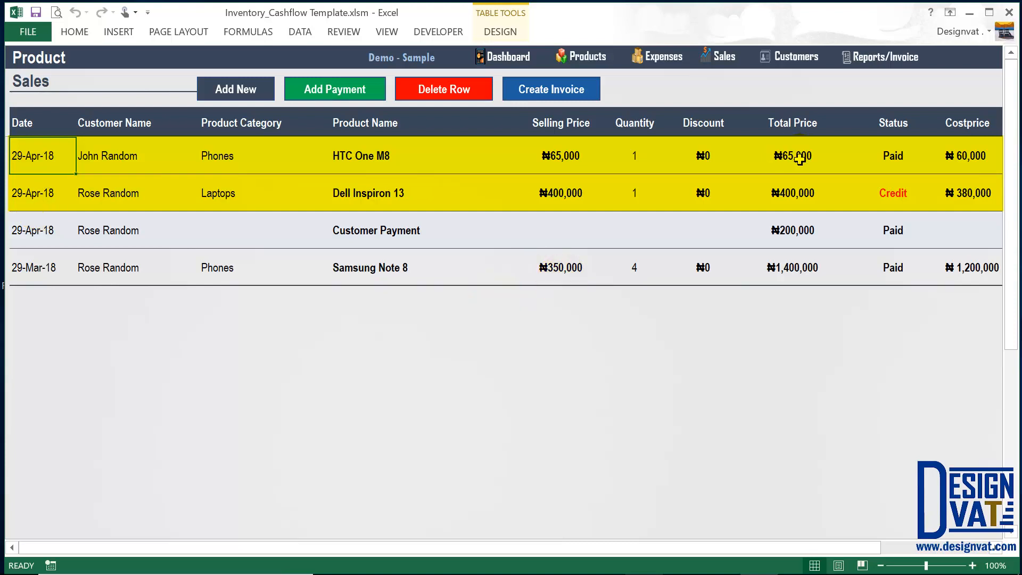
drag(800, 160, 793, 203)
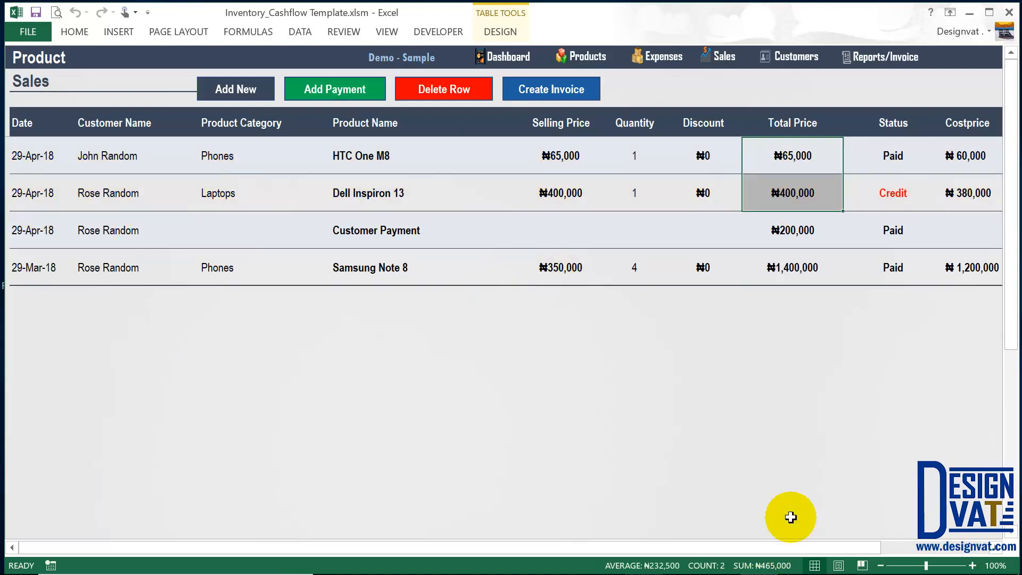
click(967, 195)
click(737, 157)
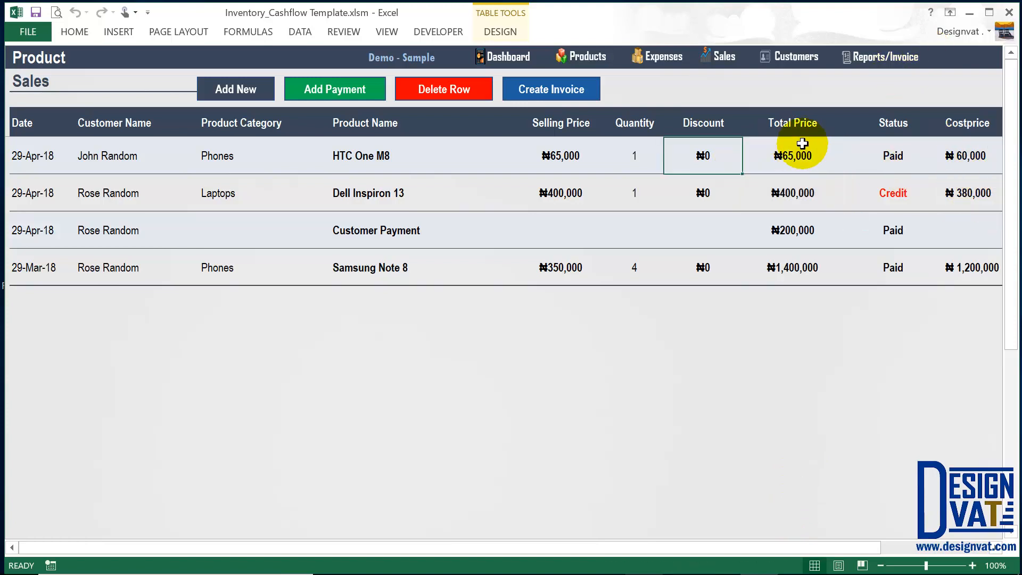
click(380, 196)
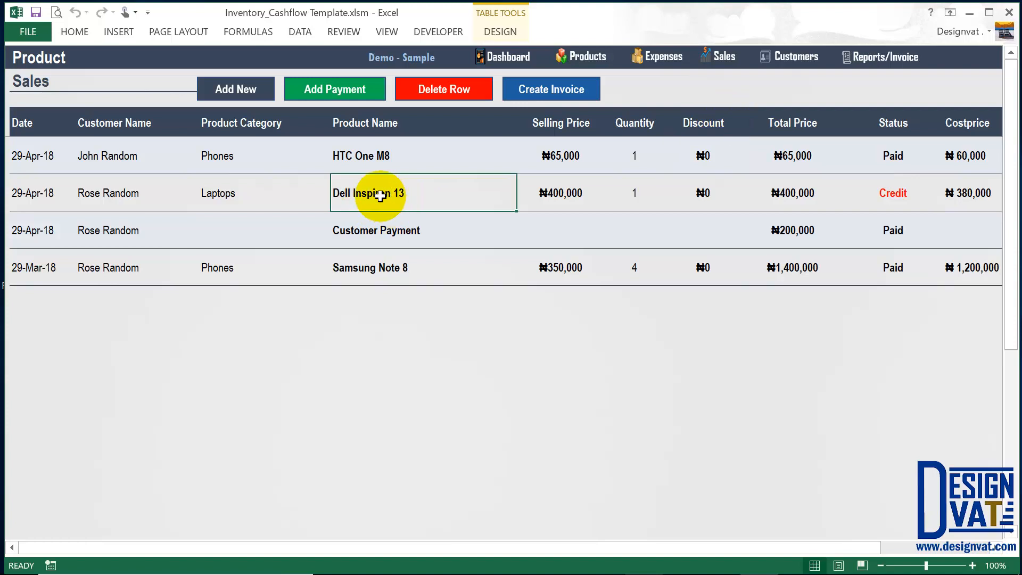
Compare the Dell Inspiron 13 restock cost, sum both April sales' cost prices, then open reports.
click(659, 55)
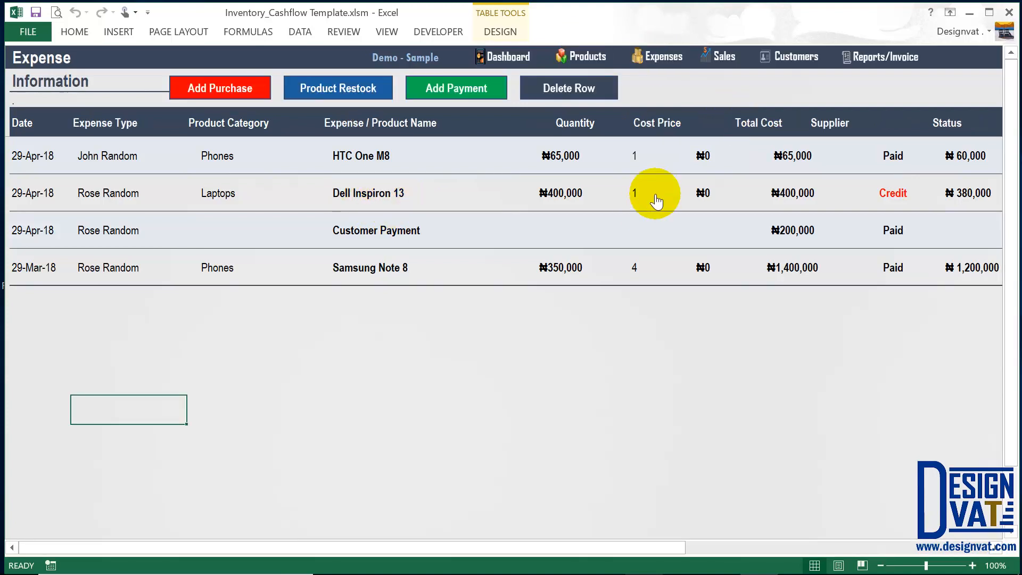
click(659, 209)
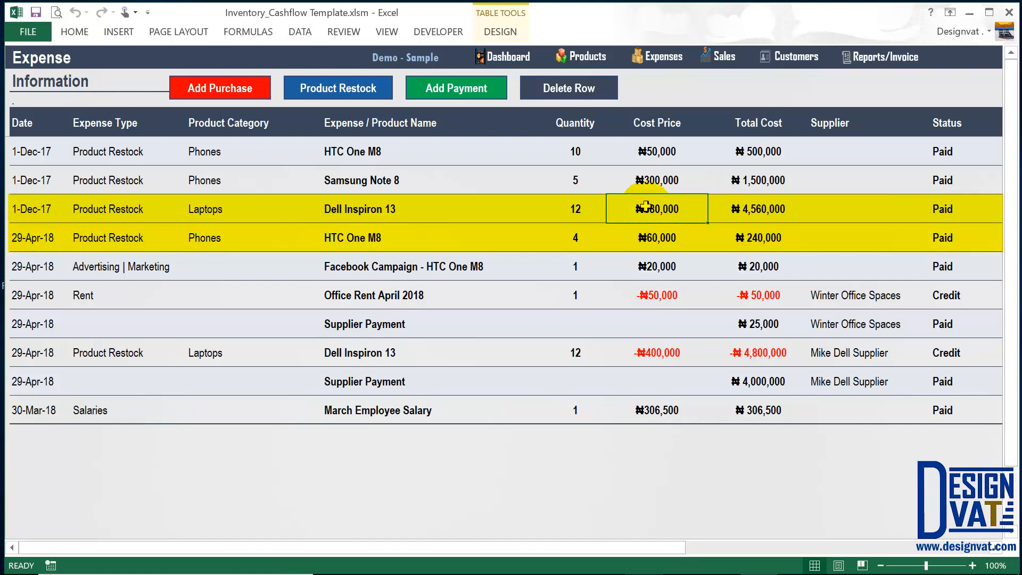
click(721, 55)
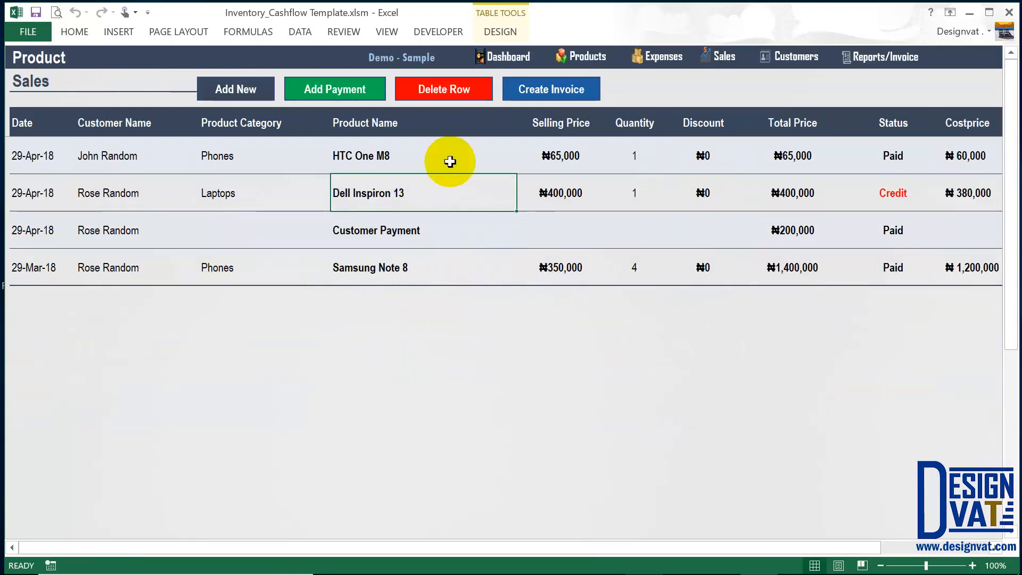
click(373, 155)
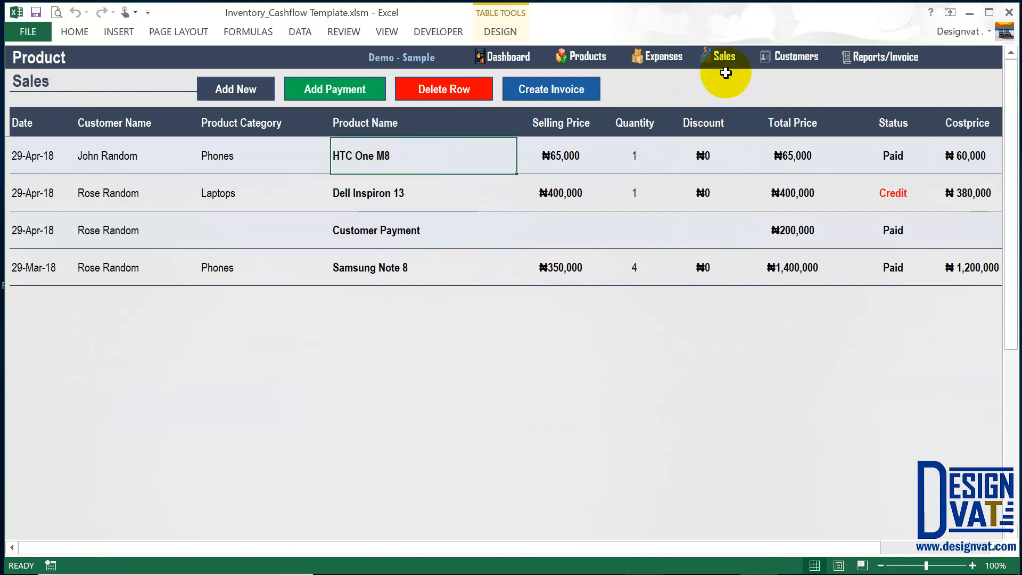
click(975, 155)
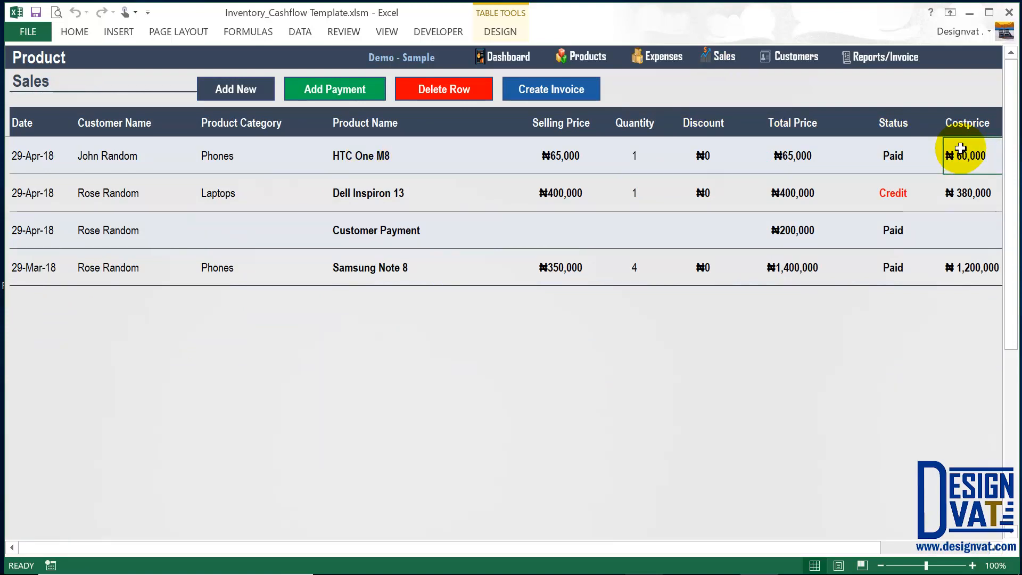
drag(974, 153, 959, 190)
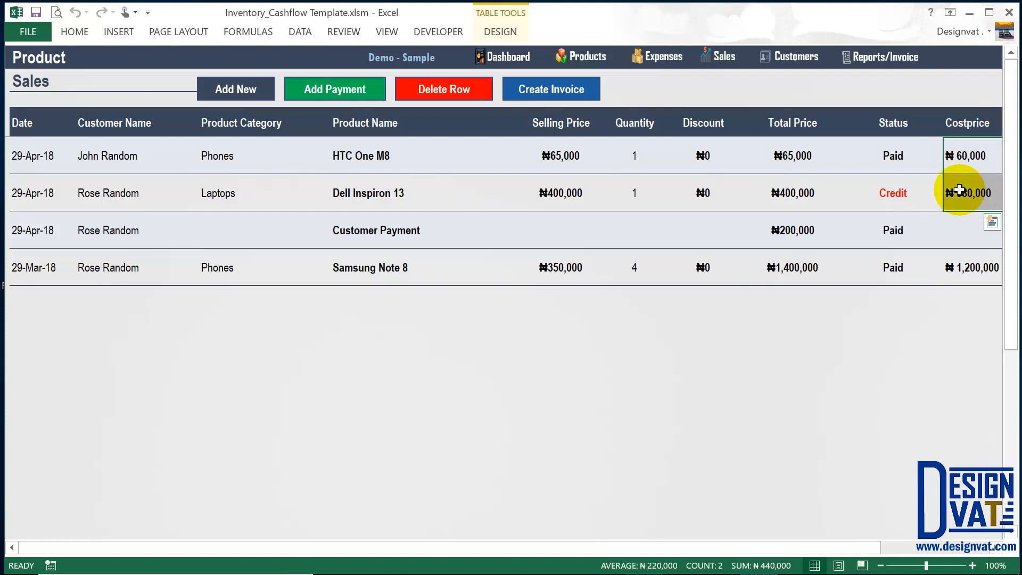
click(884, 57)
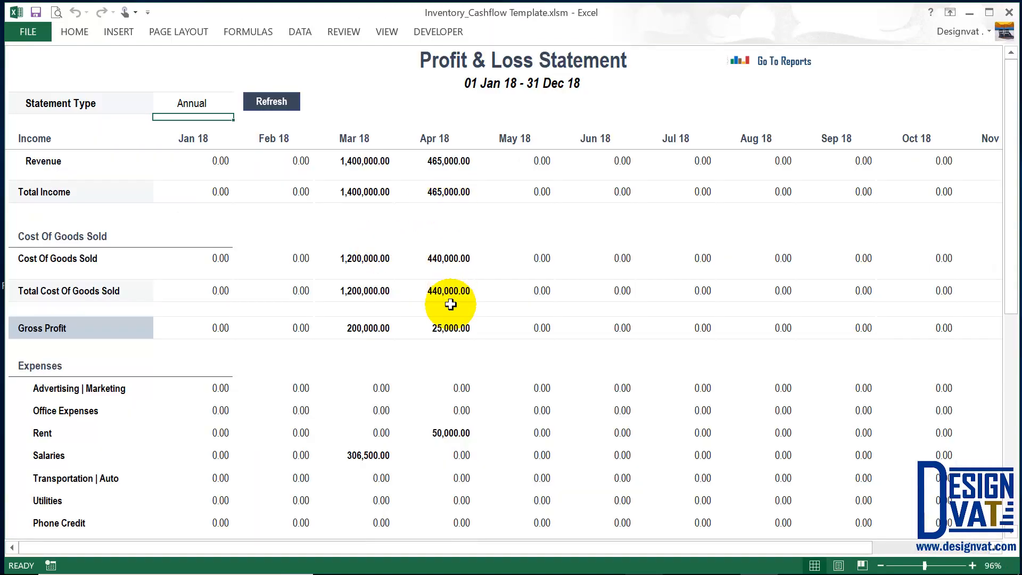
Check April total income, cost of goods sold 440,000.00 and gross profit 25,000.00.
click(453, 286)
click(452, 194)
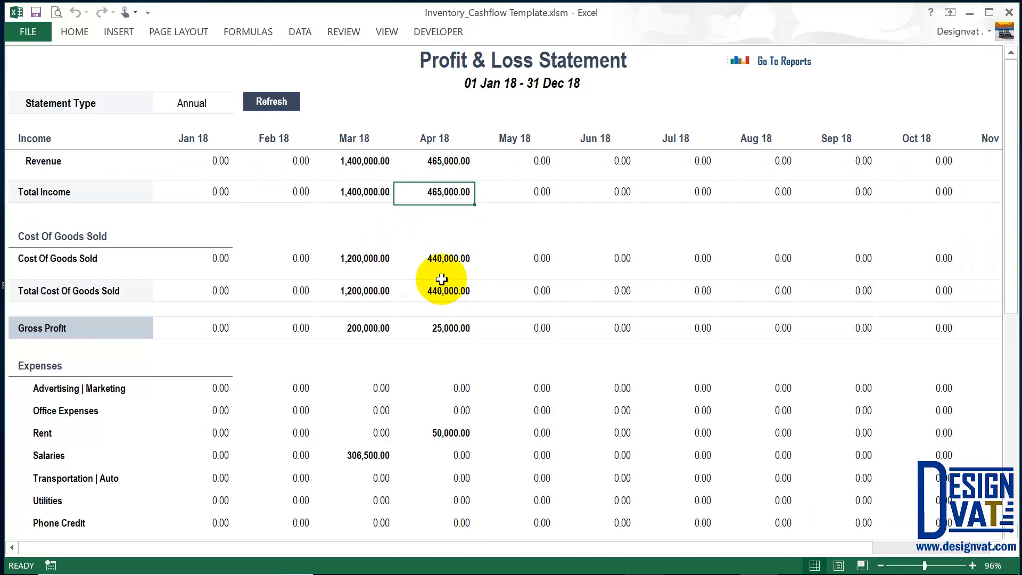
click(438, 293)
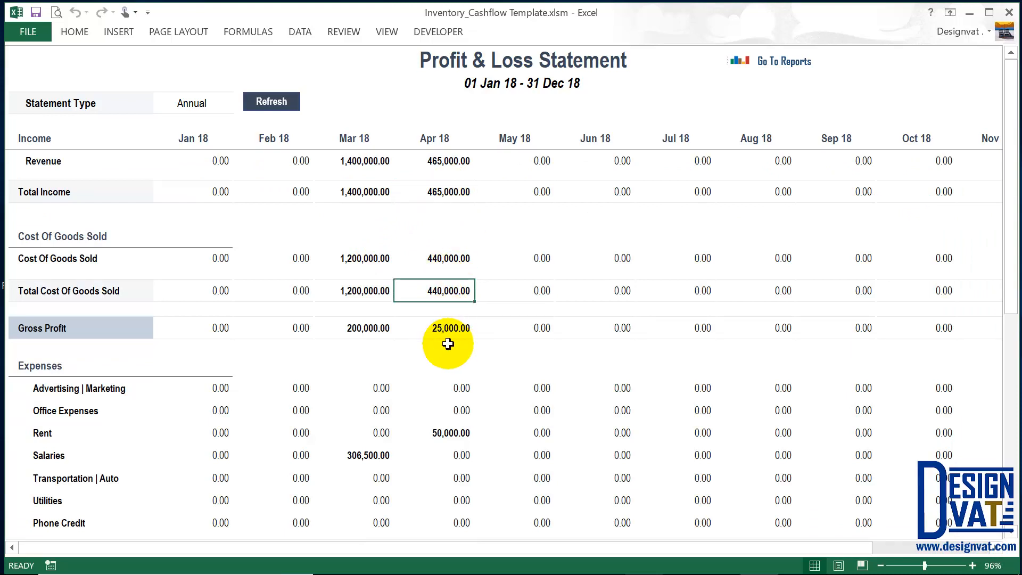
click(446, 328)
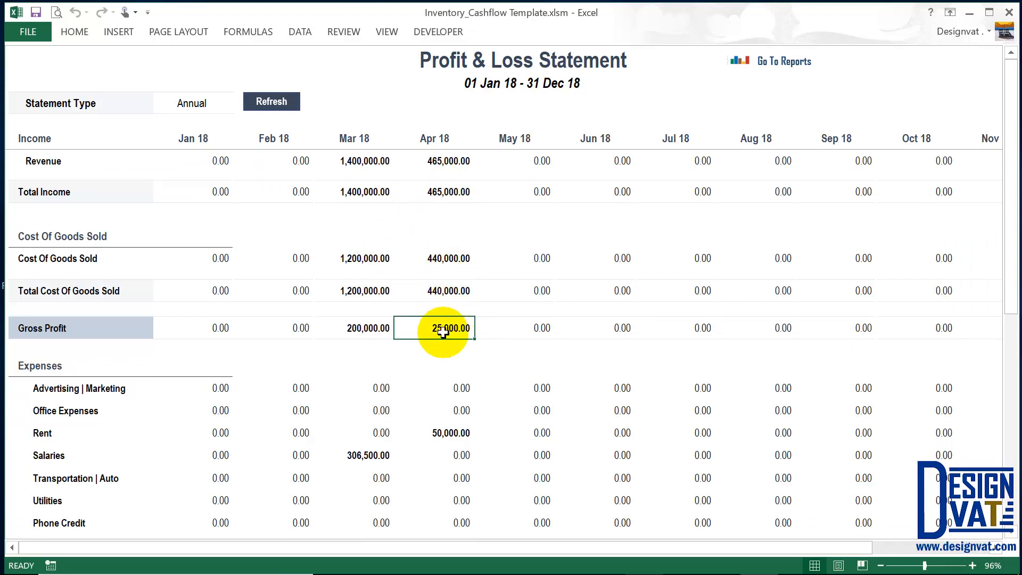
Review April rent of 50,000.00 and net ordinary income (25,000.00), then return to the dashboard.
scroll(442, 298, down, 1)
scroll(452, 364, down, 1)
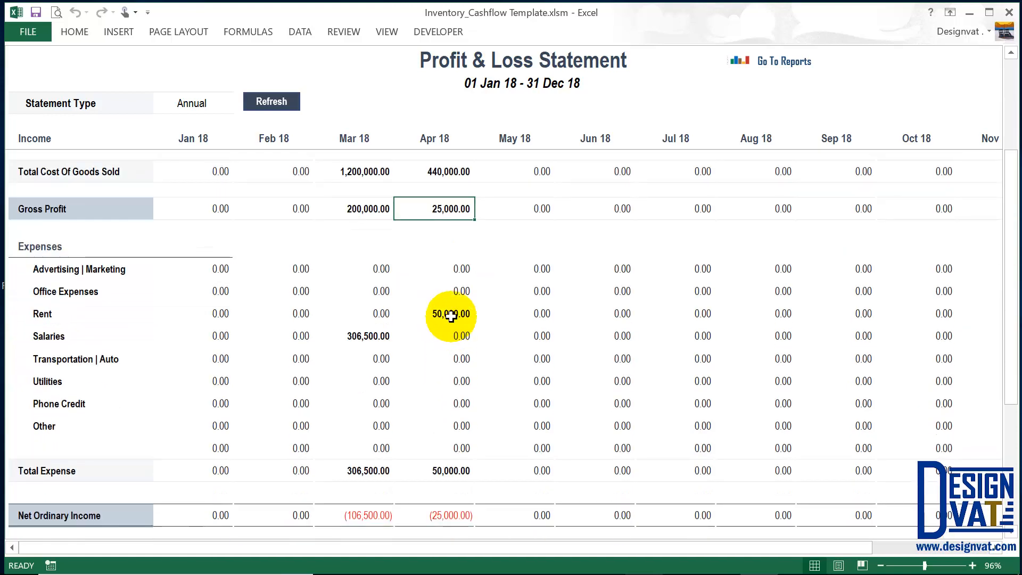
drag(452, 310, 81, 309)
scroll(457, 381, down, 1)
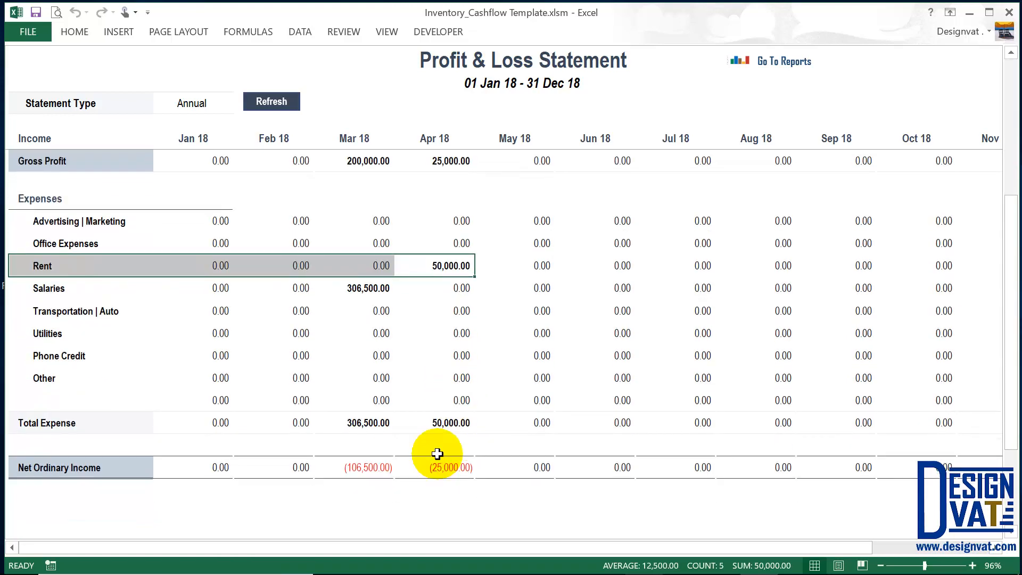
click(437, 465)
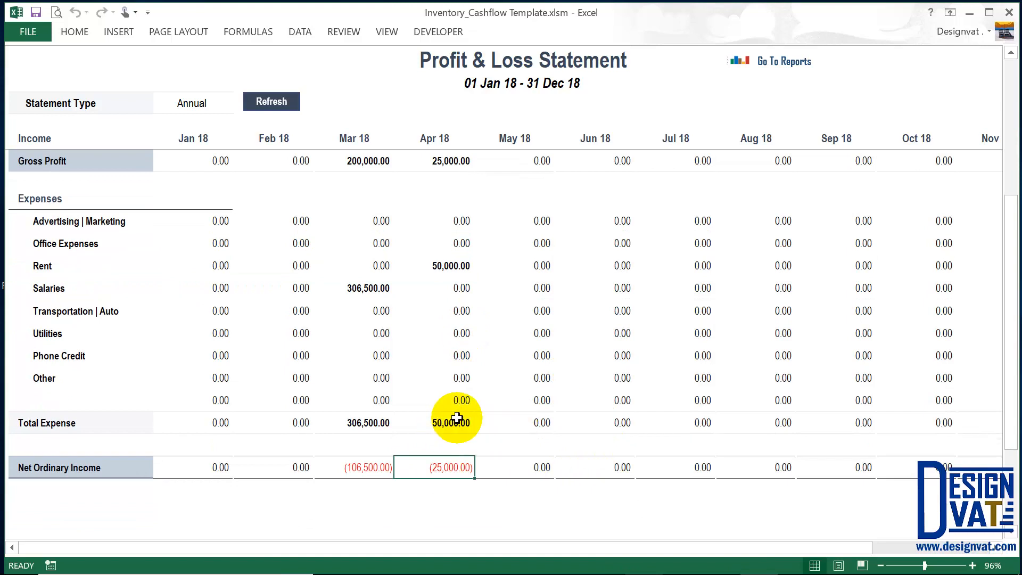
drag(429, 467, 372, 468)
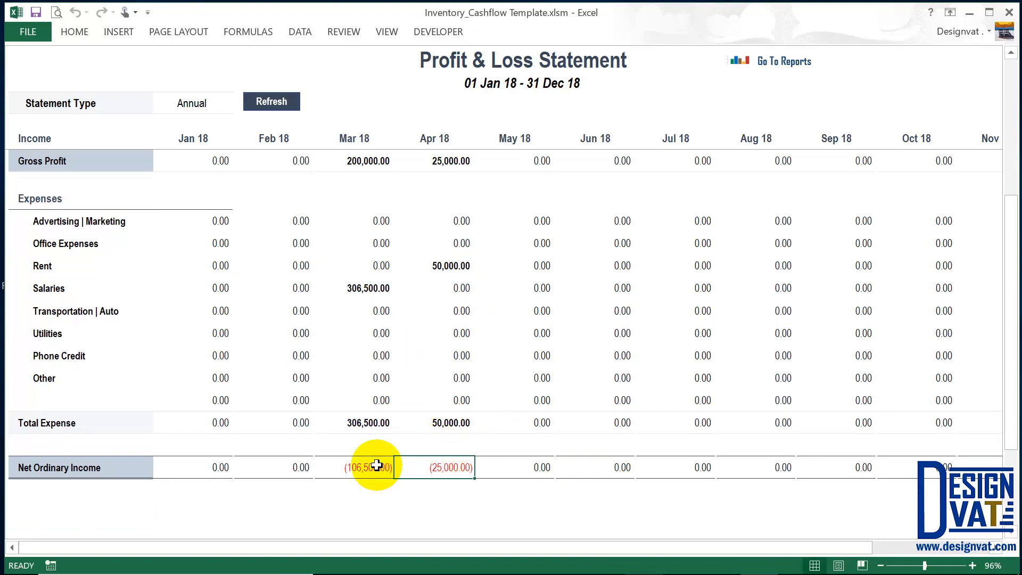
scroll(482, 288, up, 3)
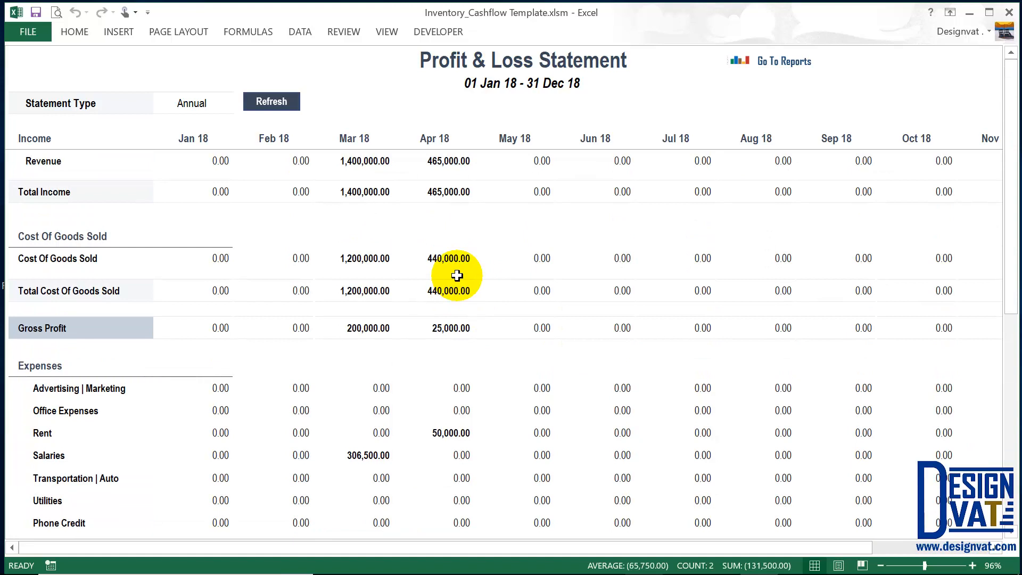
click(807, 60)
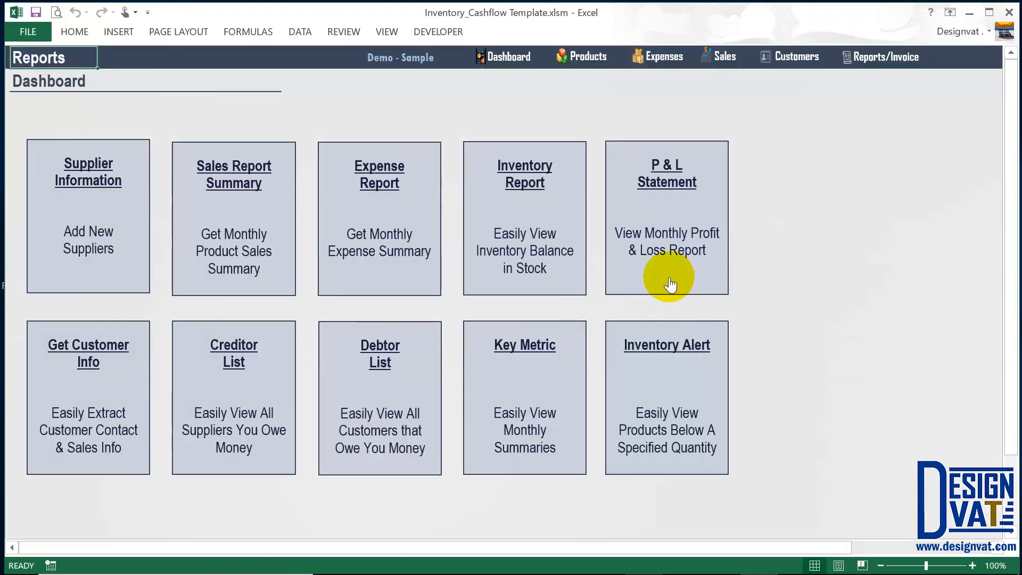